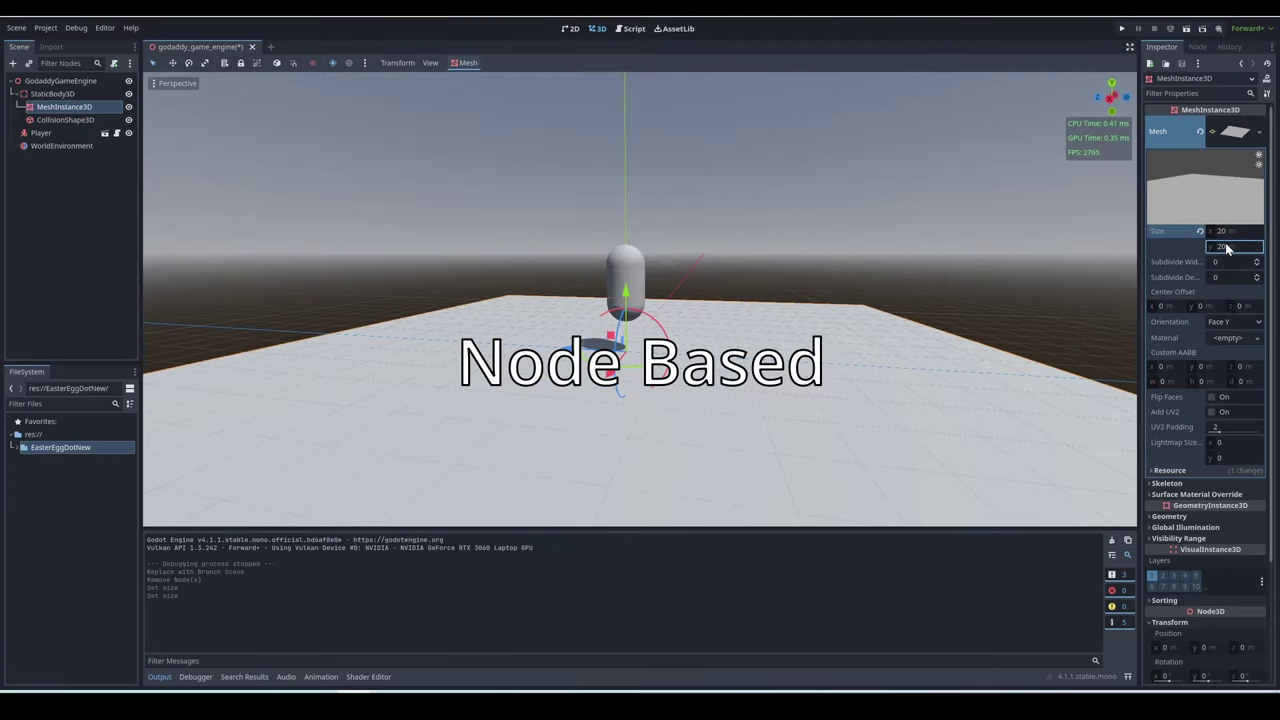
# Resize the floor PlaneMesh to 40 × 40 m and inspect its collision shape.
pyautogui.click(1221, 231)
pyautogui.write('4')
pyautogui.press('Return')
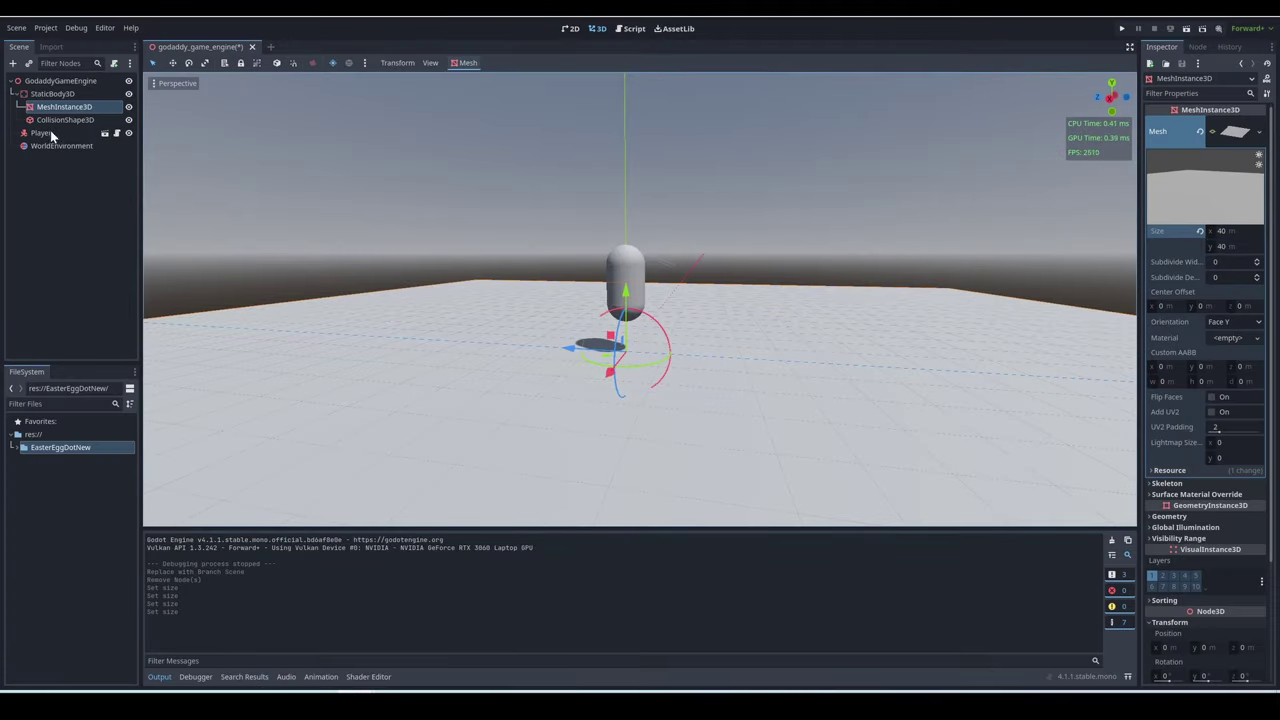
pyautogui.click(50, 120)
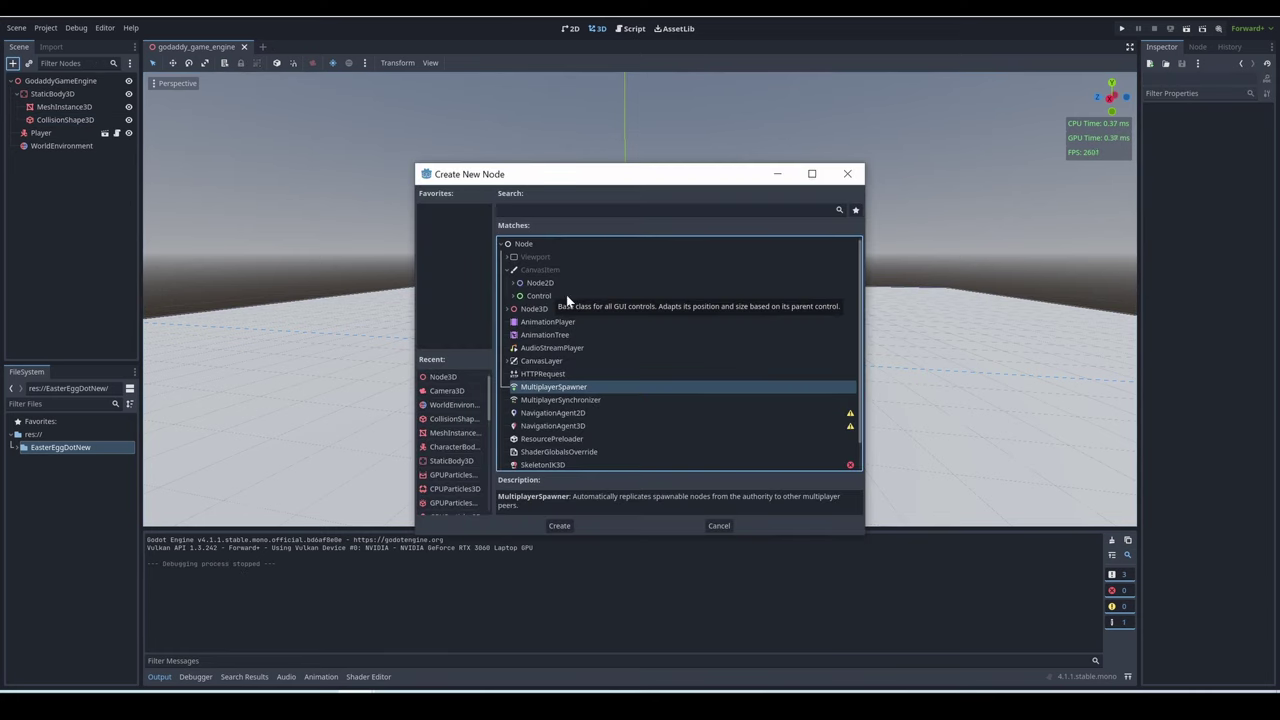
pyautogui.click(569, 295)
pyautogui.click(571, 282)
pyautogui.click(564, 310)
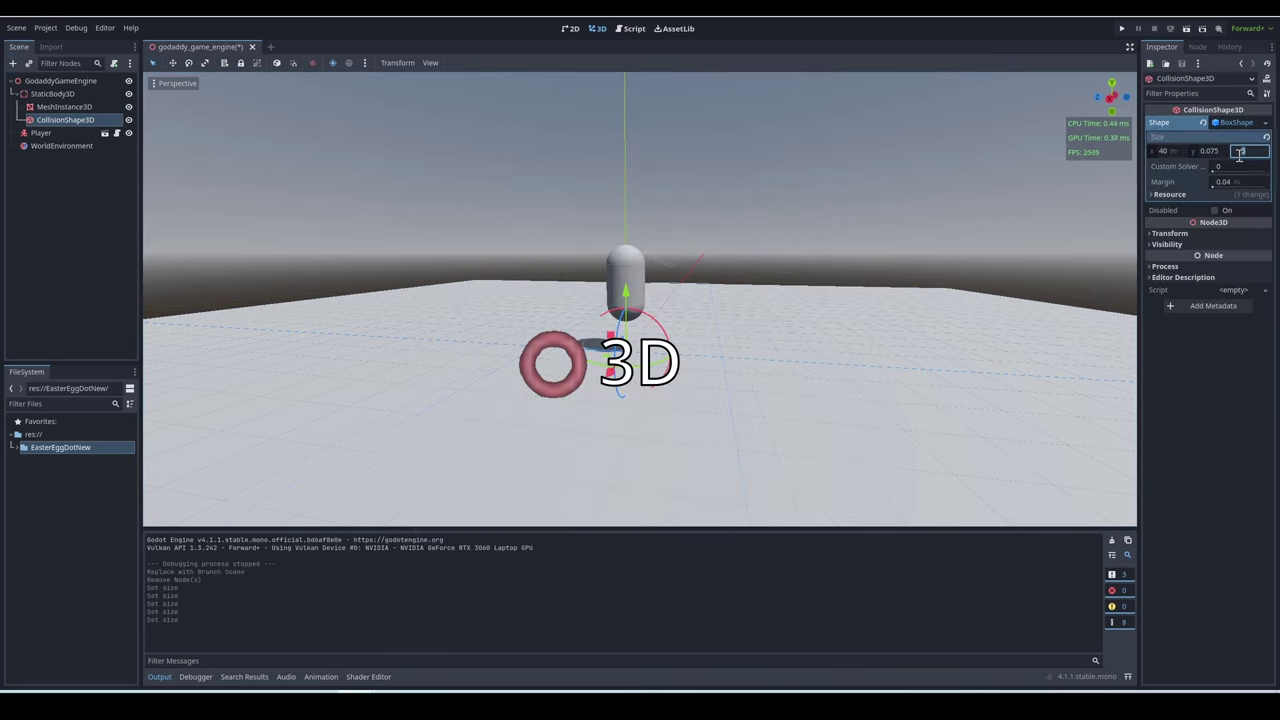
pyautogui.click(908, 137)
# Add a Node3D to the scene through the Create New Node dialog.
pyautogui.click(13, 62)
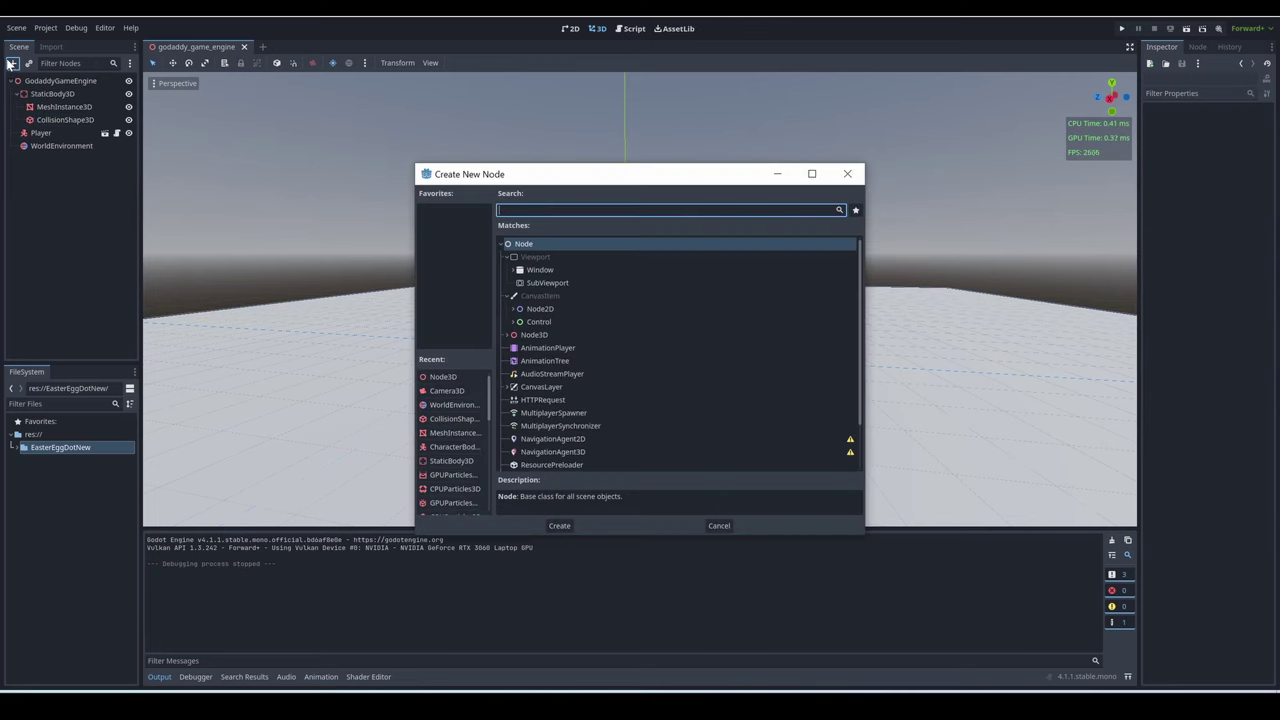
pyautogui.click(540, 308)
pyautogui.scroll(-2, 554, 346)
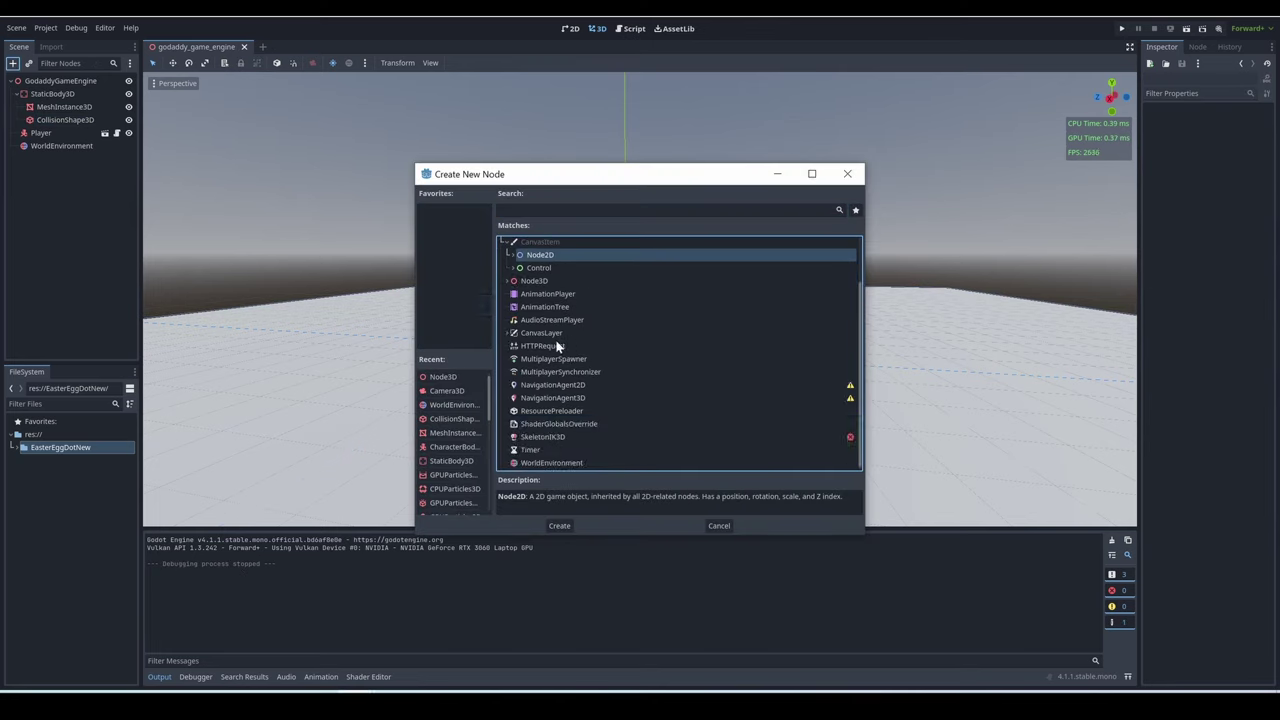
pyautogui.scroll(-5, 522, 290)
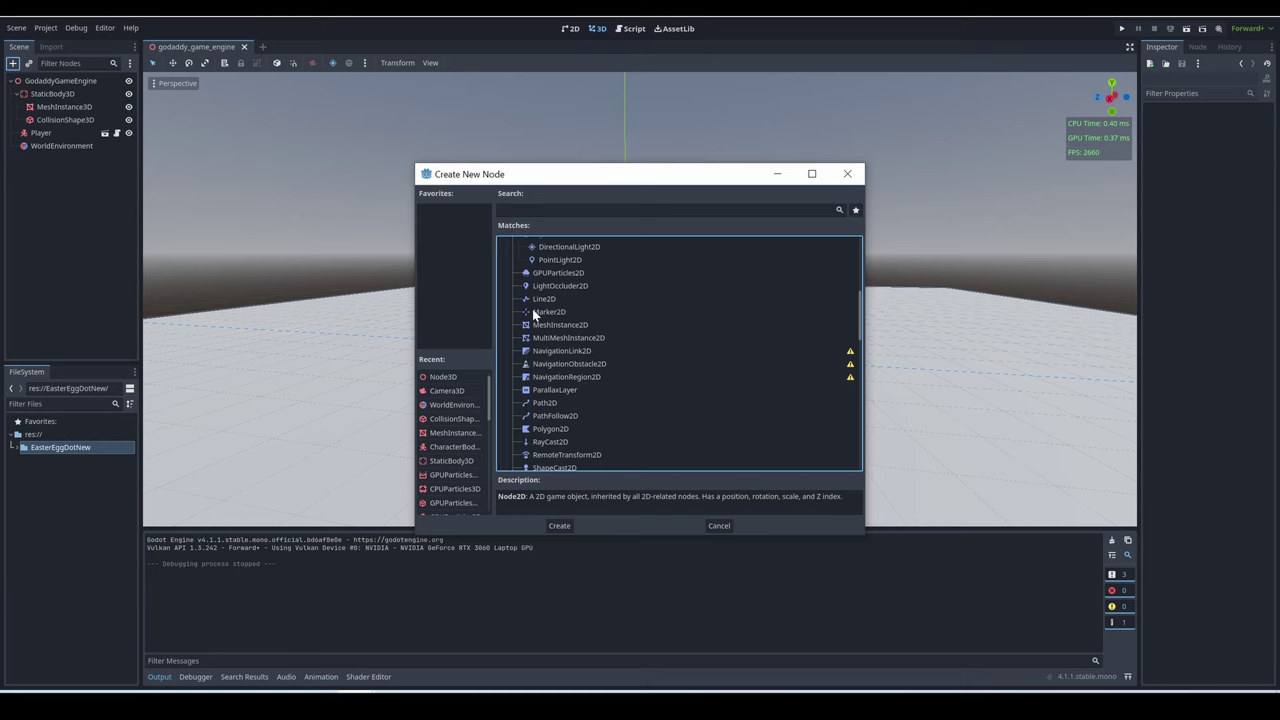
pyautogui.scroll(6, 530, 320)
pyautogui.click(513, 270)
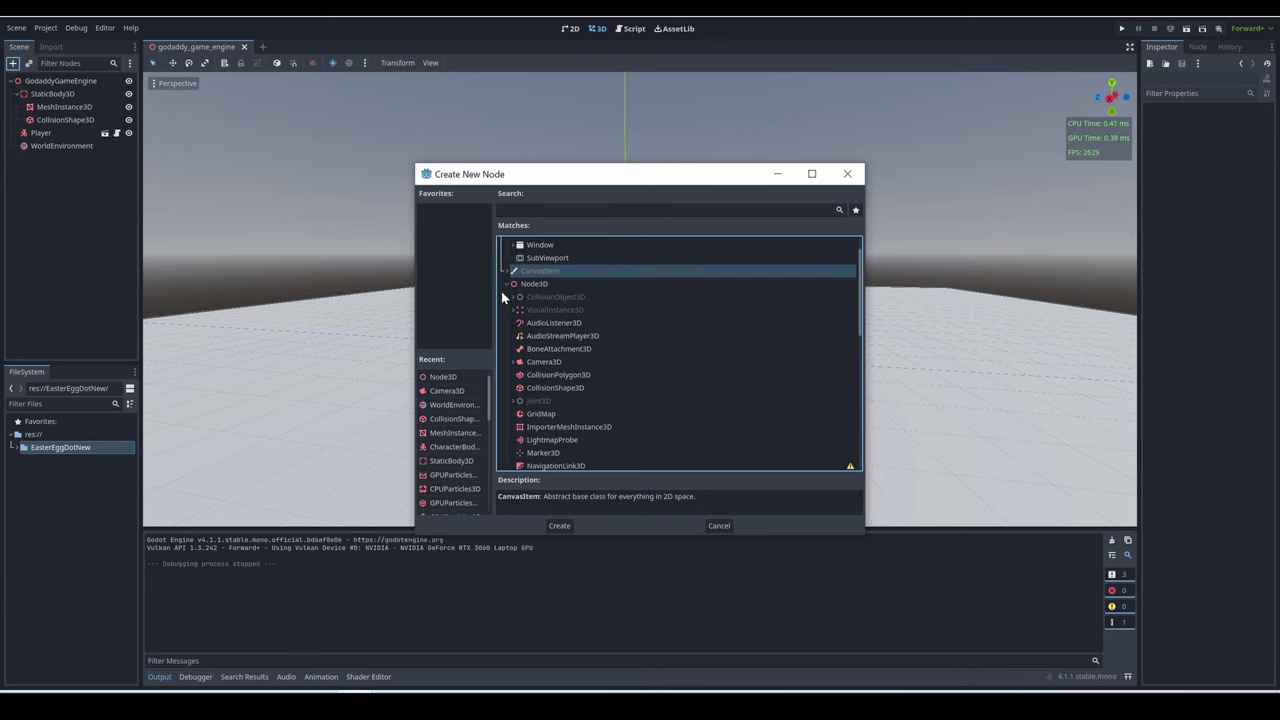
pyautogui.scroll(1, 503, 285)
pyautogui.click(512, 257)
pyautogui.click(510, 273)
pyautogui.click(522, 308)
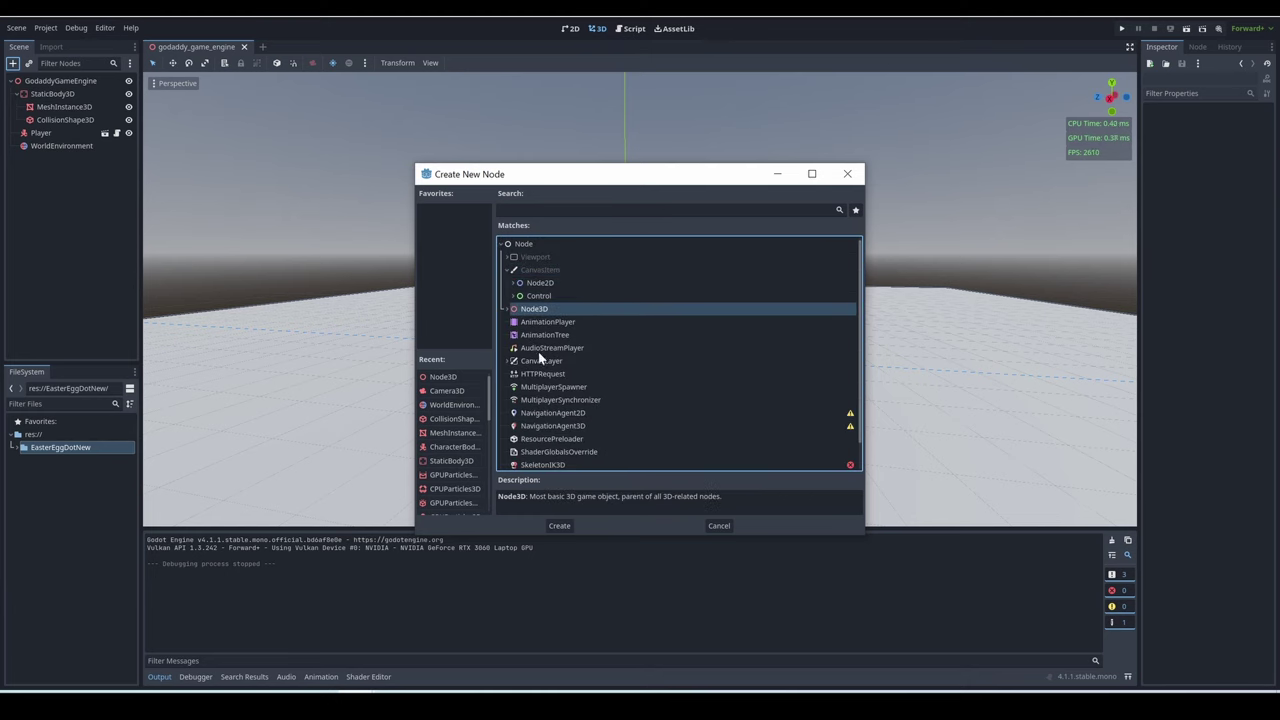
pyautogui.press('Return')
# Delete the newly added Node3D.
pyautogui.rightClick(43, 158)
pyautogui.rightClick(64, 162)
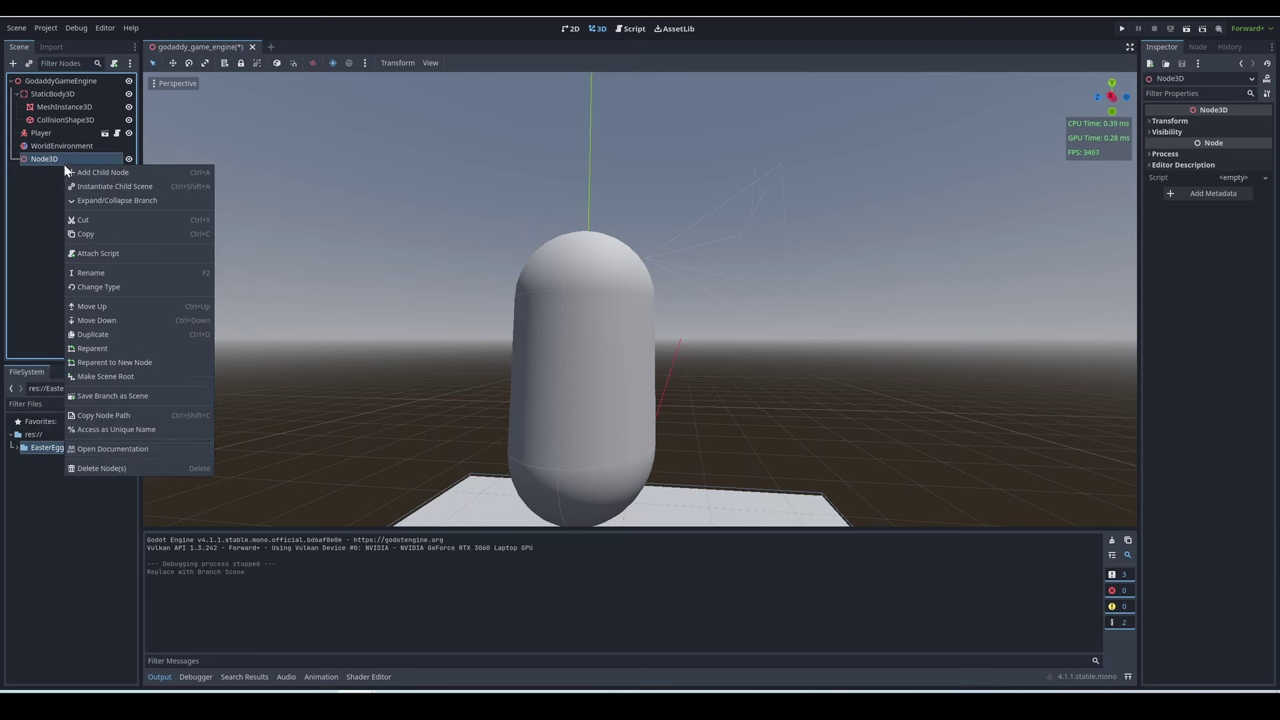
pyautogui.click(100, 464)
pyautogui.press('Return')
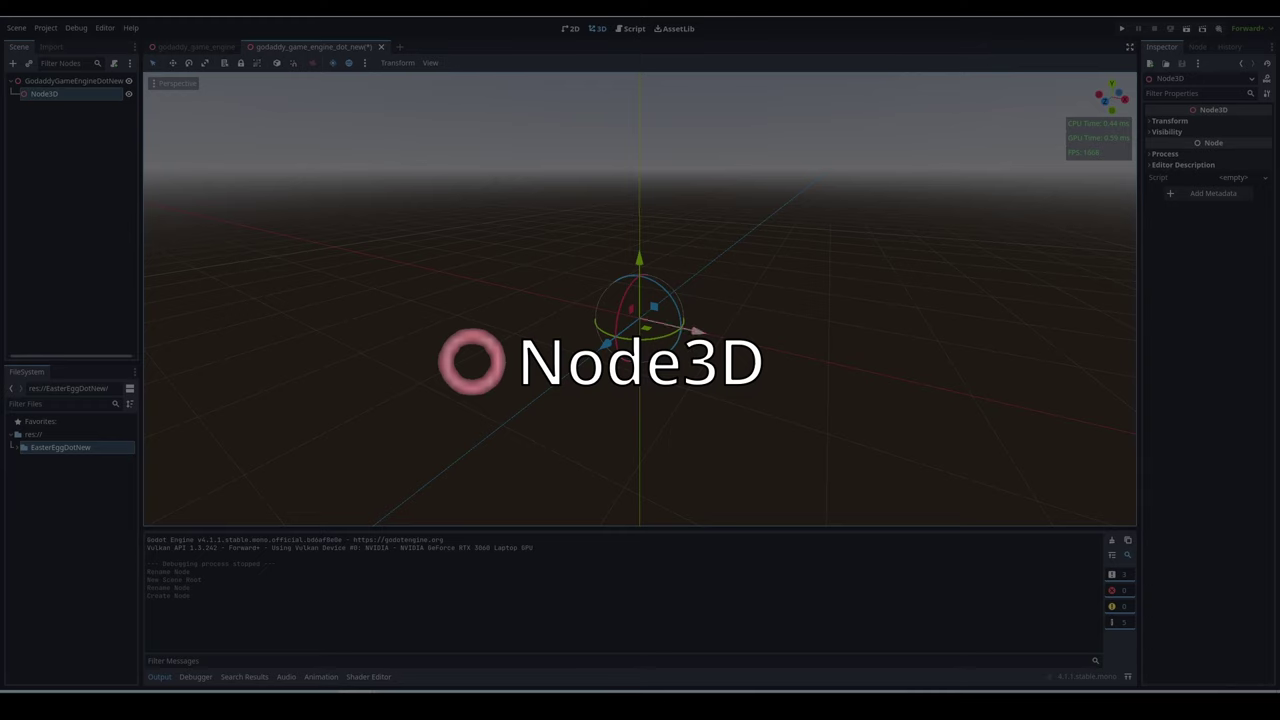
# Move the Node3D to about X 1.084, adjust its scale and toggle its visibility.
pyautogui.moveTo(628, 330); pyautogui.dragTo(742, 338)
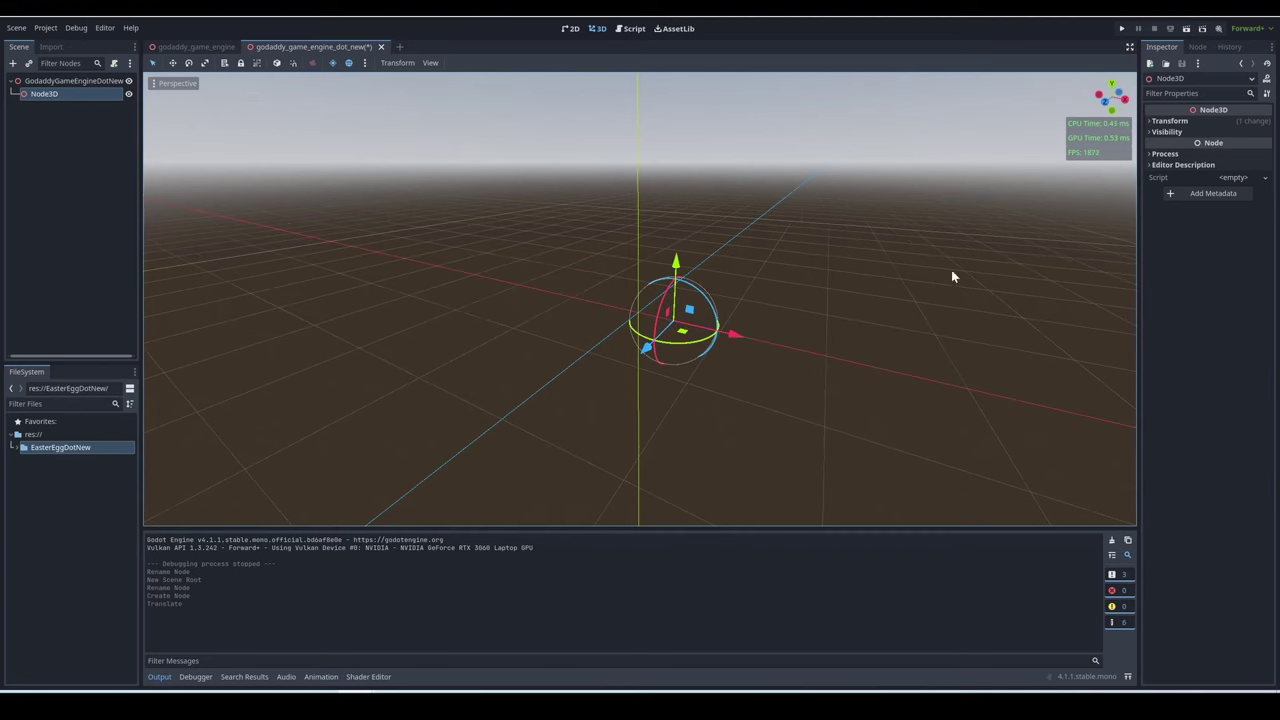
pyautogui.click(1204, 117)
pyautogui.moveTo(1175, 145); pyautogui.dragTo(1215, 142)
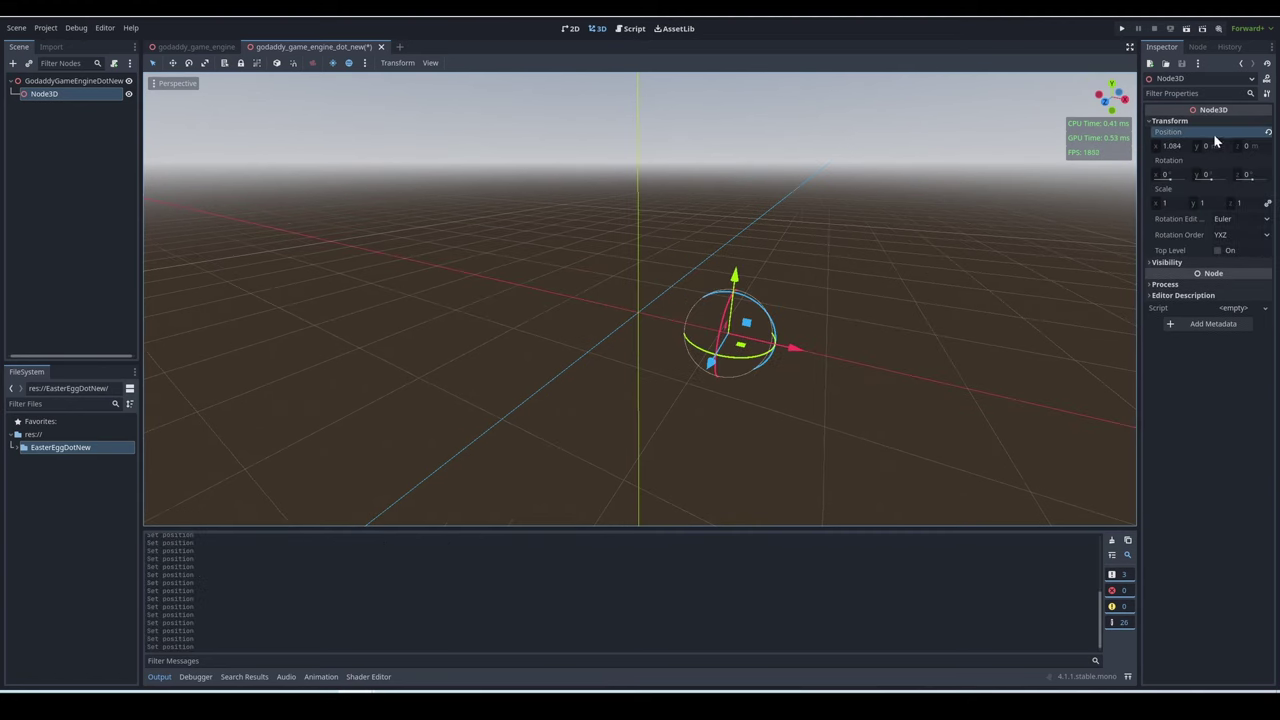
pyautogui.moveTo(1205, 202); pyautogui.dragTo(1175, 202)
pyautogui.click(1169, 120)
pyautogui.click(1166, 131)
pyautogui.hotkey('ctrl', 'z')
pyautogui.click(1222, 144)
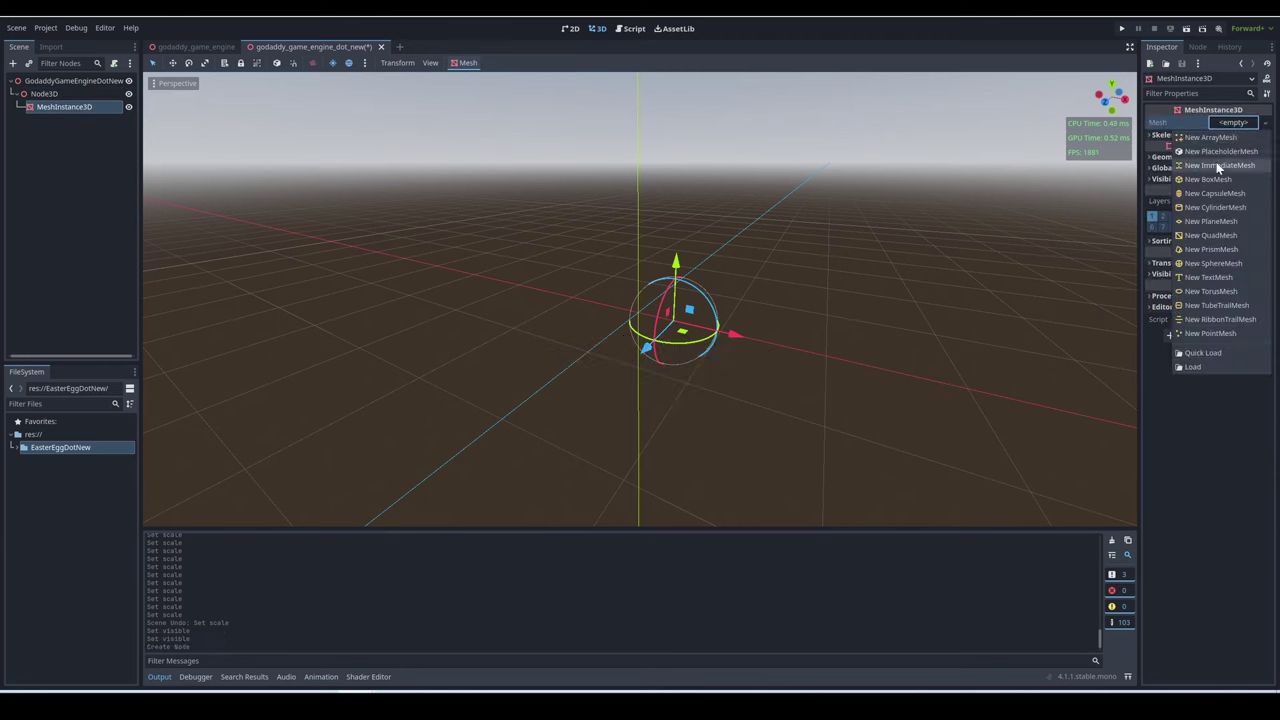
# Add a cube mesh under the Node3D and duplicate it twice, moving the copies aside.
pyautogui.click(1214, 157)
pyautogui.hotkey('ctrl', 'd')
pyautogui.moveTo(757, 343); pyautogui.dragTo(678, 130)
pyautogui.hotkey('ctrl', 'd')
pyautogui.moveTo(896, 328); pyautogui.dragTo(700, 300)
pyautogui.rightClick(599, 253)
# Rotate the Node3D around Y and scale it up so all three cubes follow.
pyautogui.click(1221, 120)
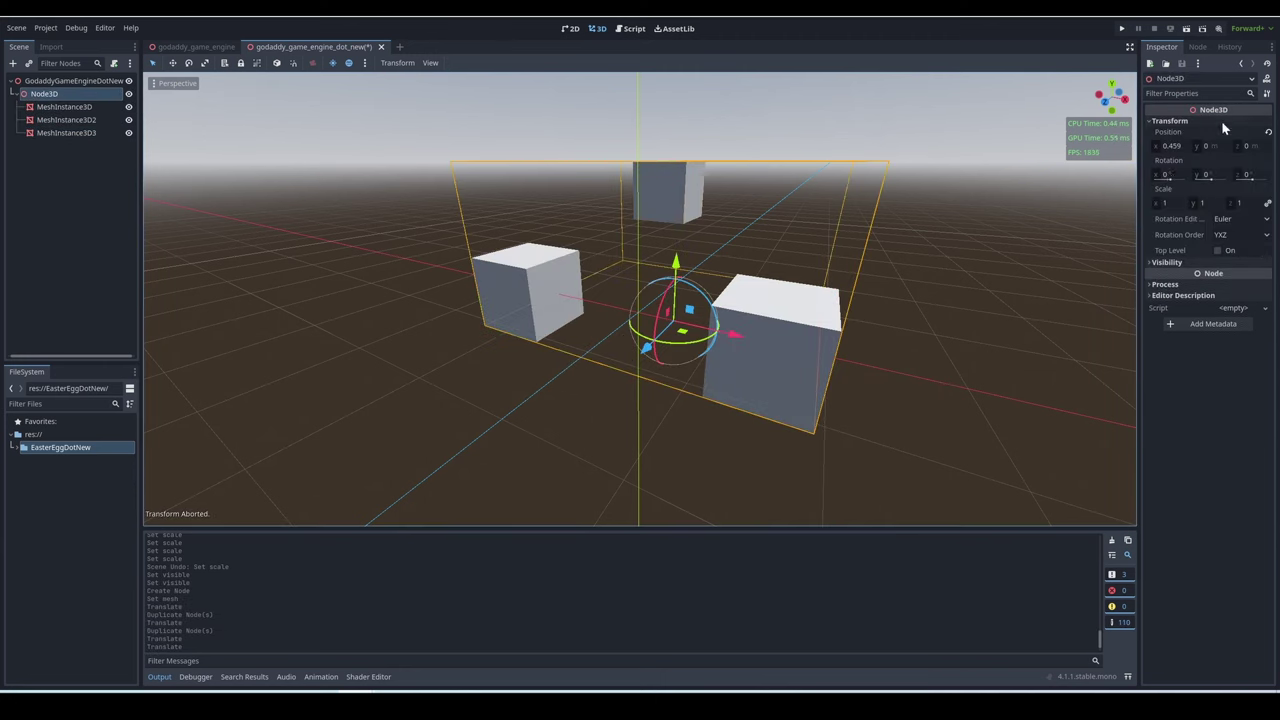
pyautogui.moveTo(1211, 177); pyautogui.dragTo(1251, 177)
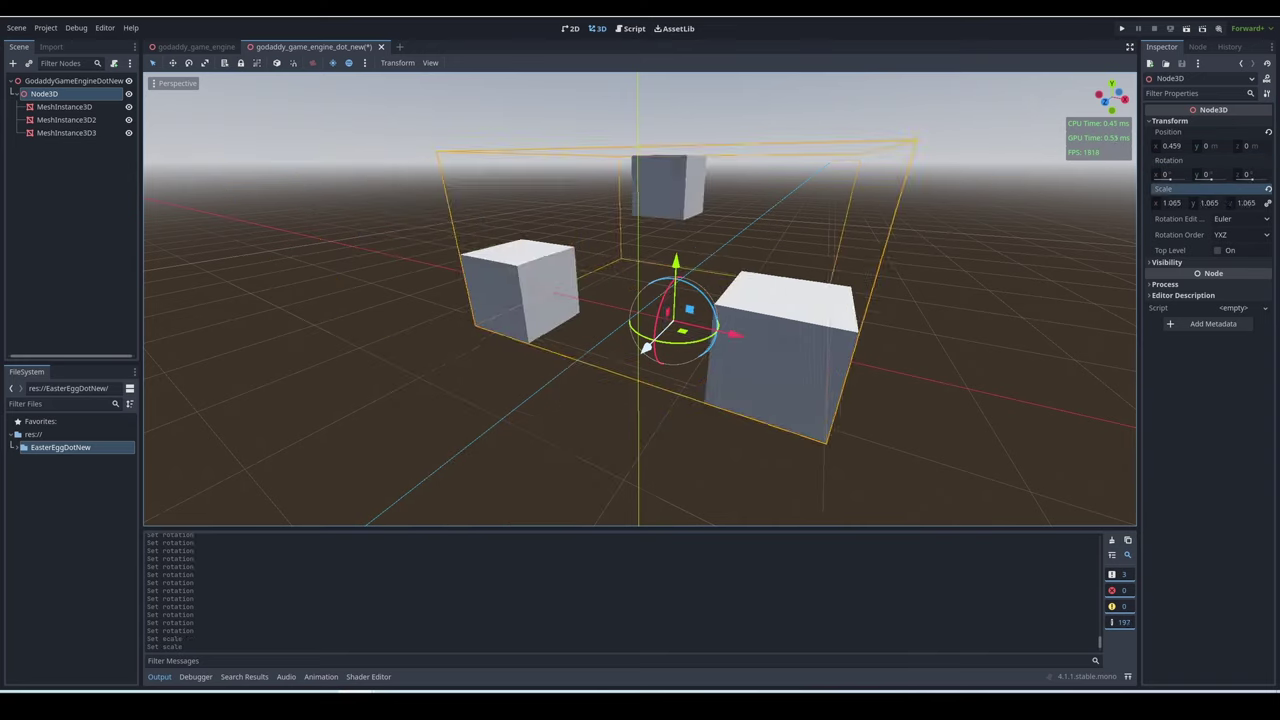
pyautogui.moveTo(1165, 202); pyautogui.dragTo(1168, 282)
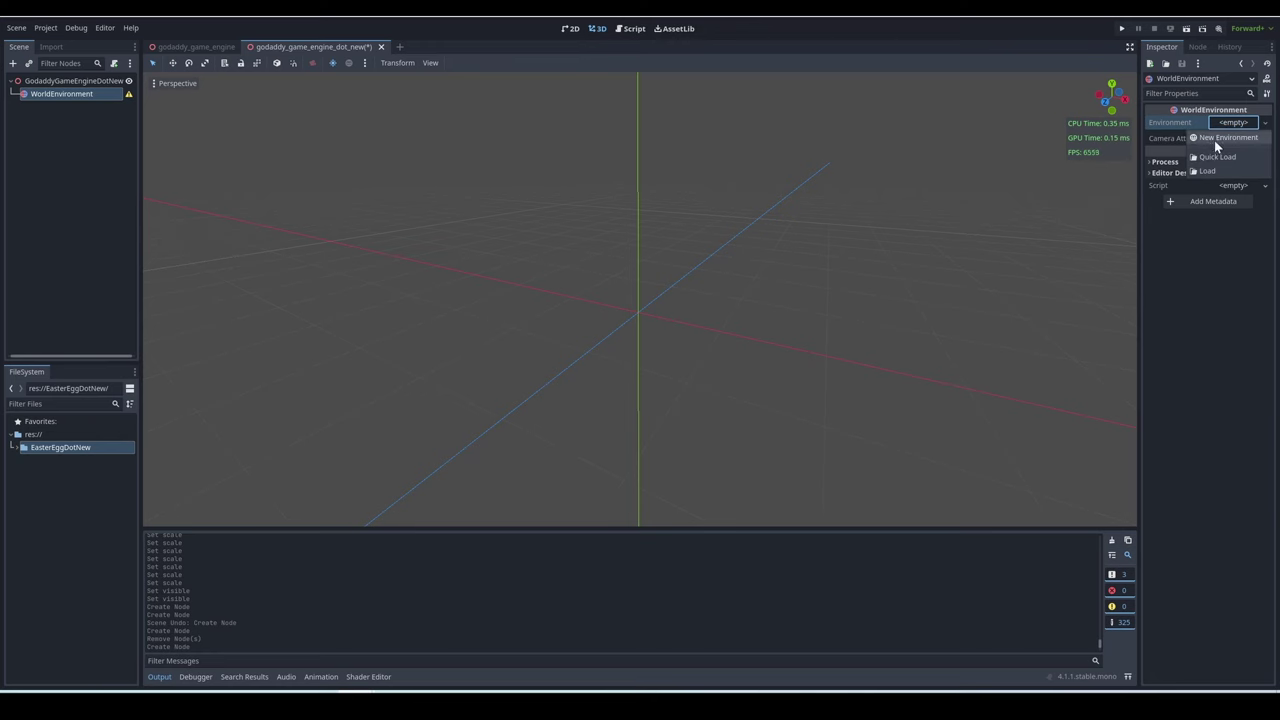
# Create a new Environment with sky energy 1.9, trying SDFGI on and off.
pyautogui.click(1214, 140)
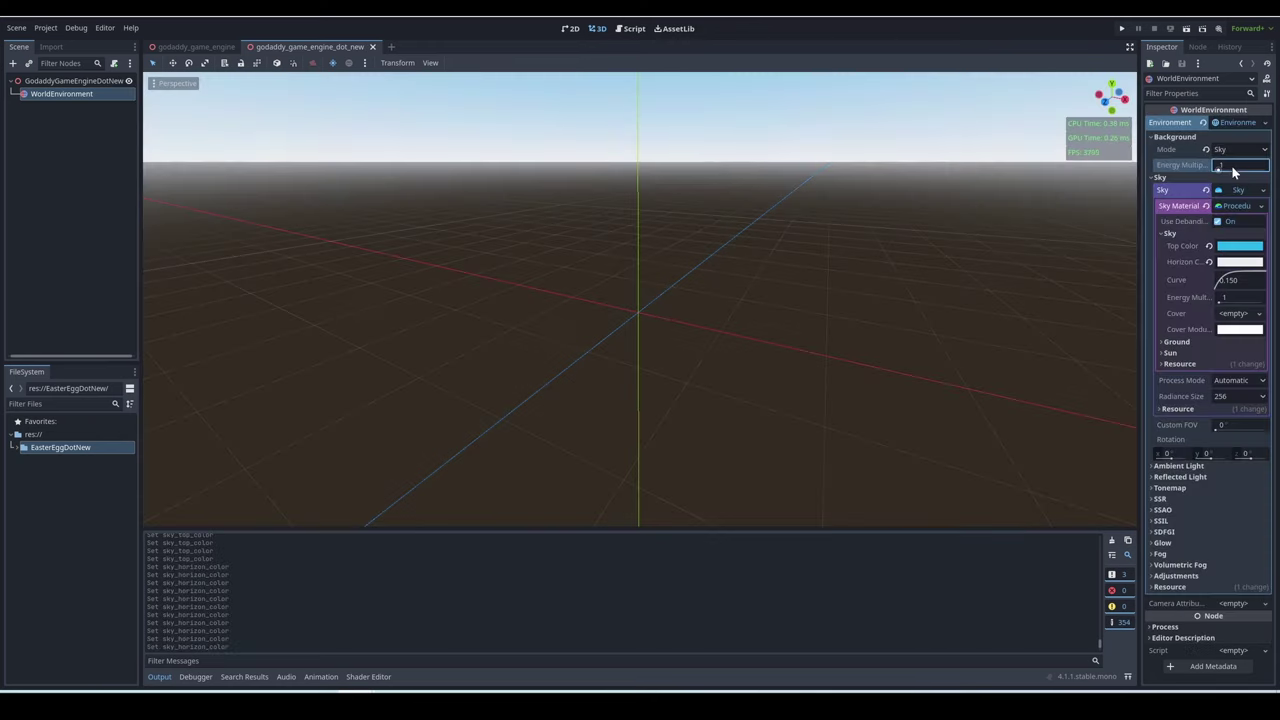
pyautogui.moveTo(1233, 172)
pyautogui.mouseDown()
pyautogui.moveTo(1262, 172)
pyautogui.moveTo(1248, 172)
pyautogui.mouseUp()
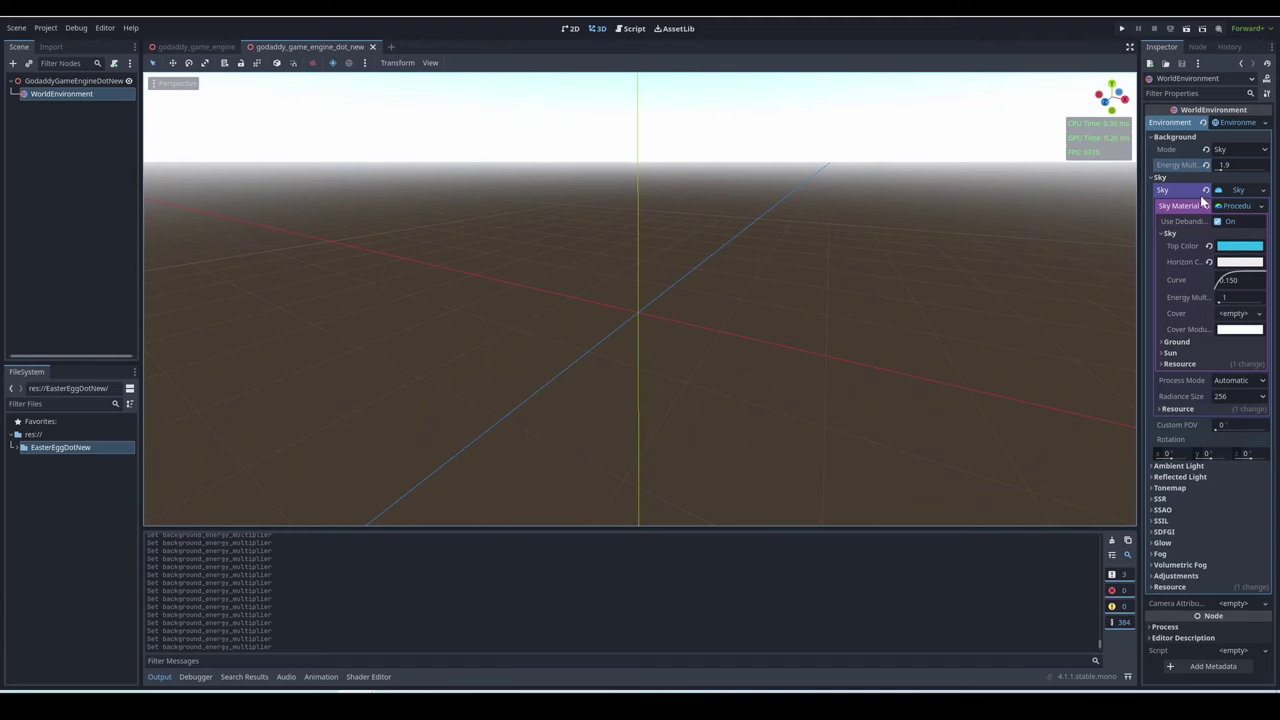
pyautogui.click(1179, 178)
pyautogui.click(1180, 256)
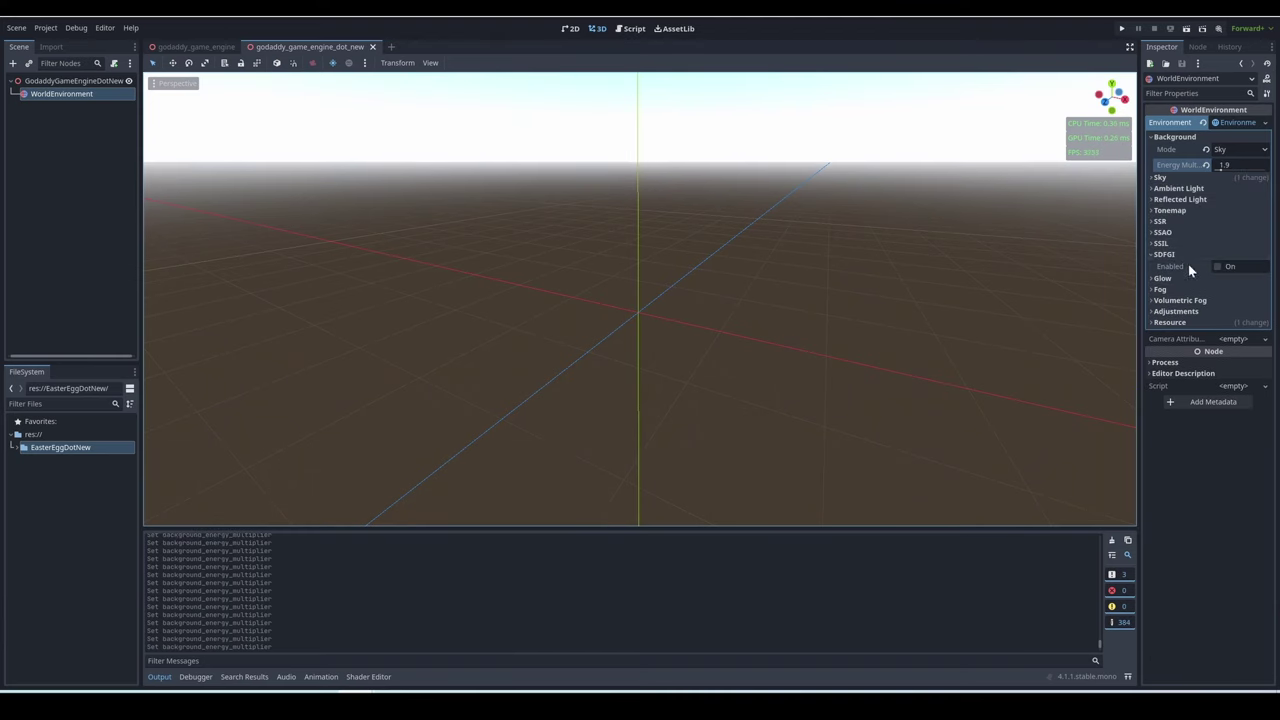
pyautogui.click(1218, 265)
pyautogui.click(1218, 265)
pyautogui.click(1177, 254)
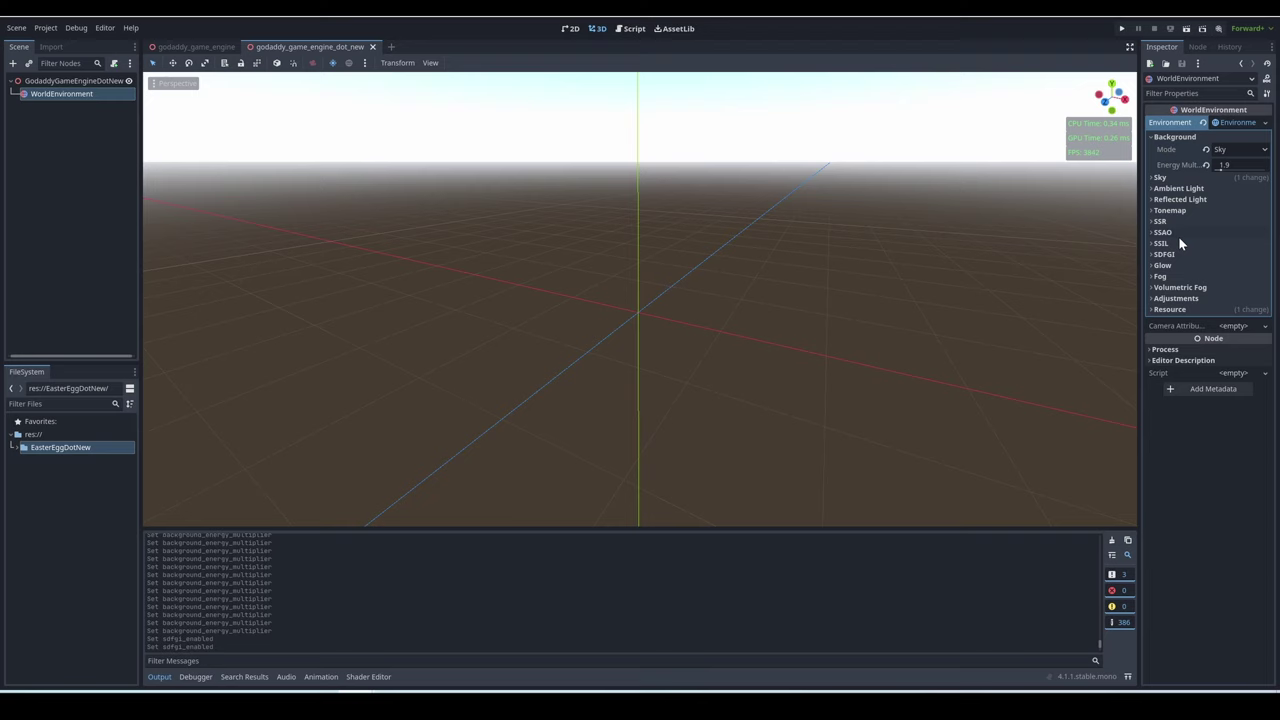
# Replace the WorldEnvironment with a Camera3D and run the current scene.
pyautogui.click(61, 93)
pyautogui.press('Delete')
pyautogui.click(13, 63)
pyautogui.write('cam')
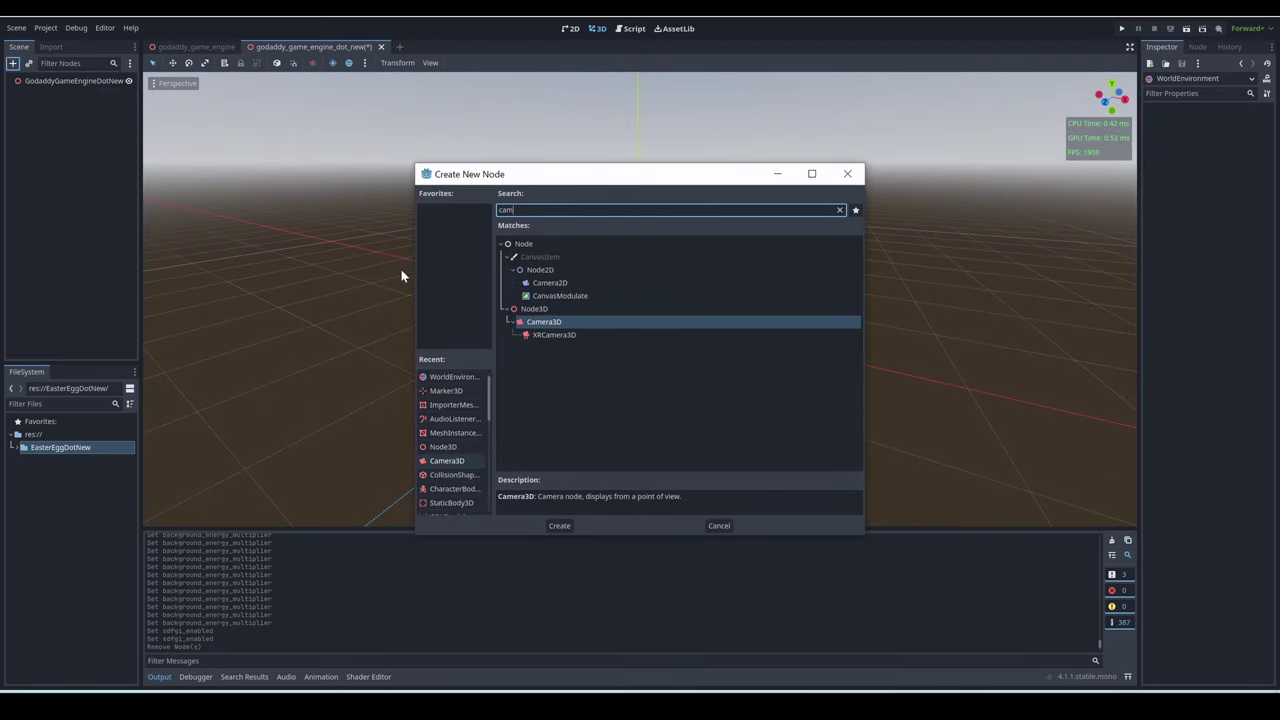
pyautogui.click(559, 525)
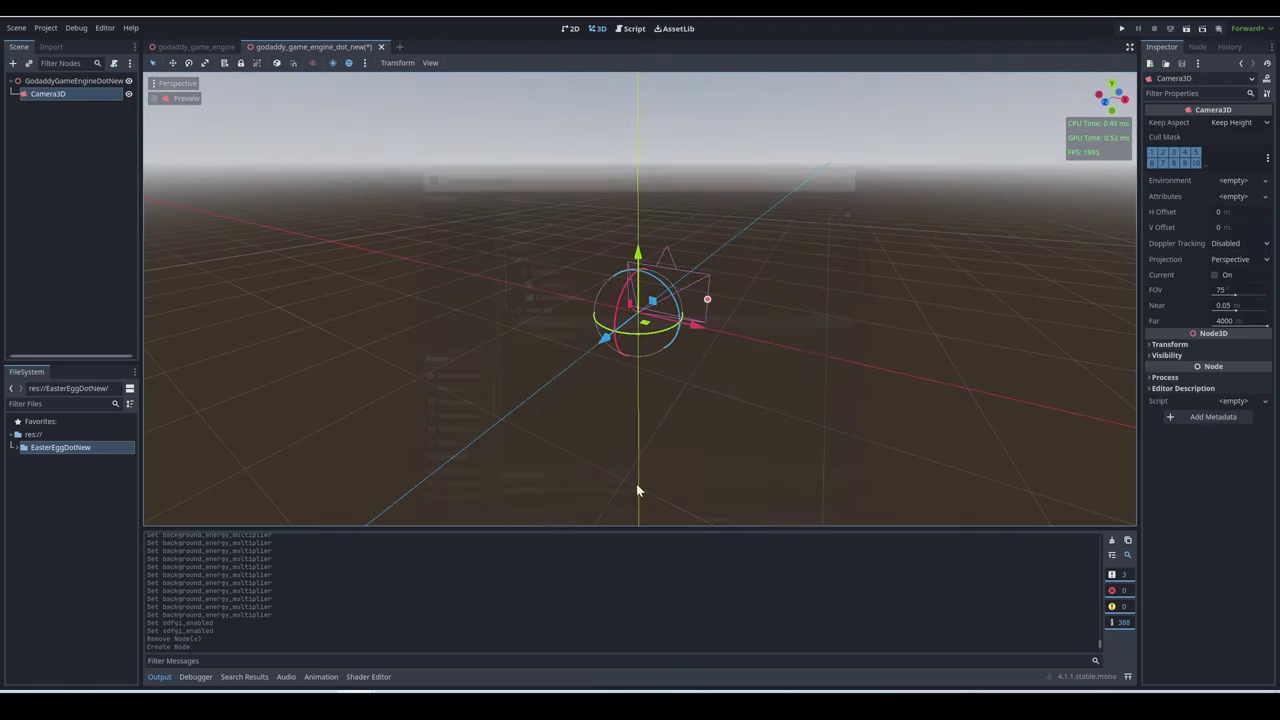
pyautogui.click(1187, 29)
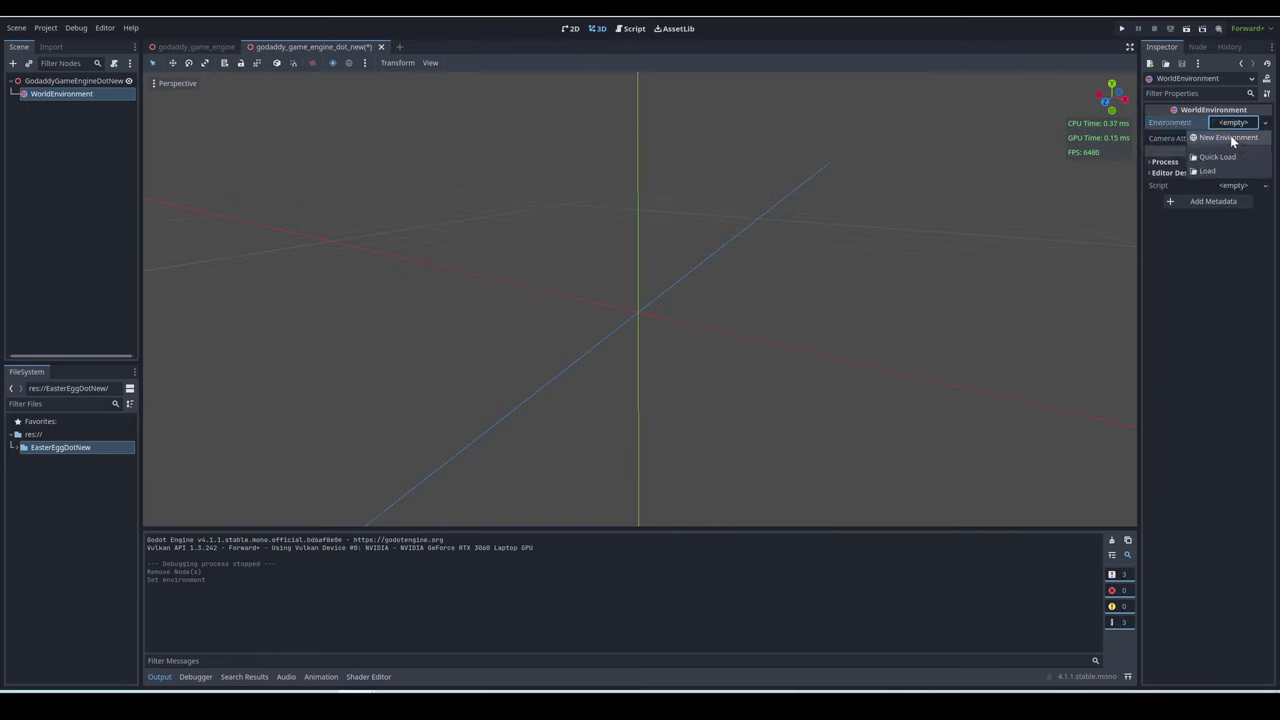
# Assign a new Environment with Sky background, a new Sky and a ProceduralSkyMaterial.
pyautogui.click(1230, 138)
pyautogui.click(1199, 138)
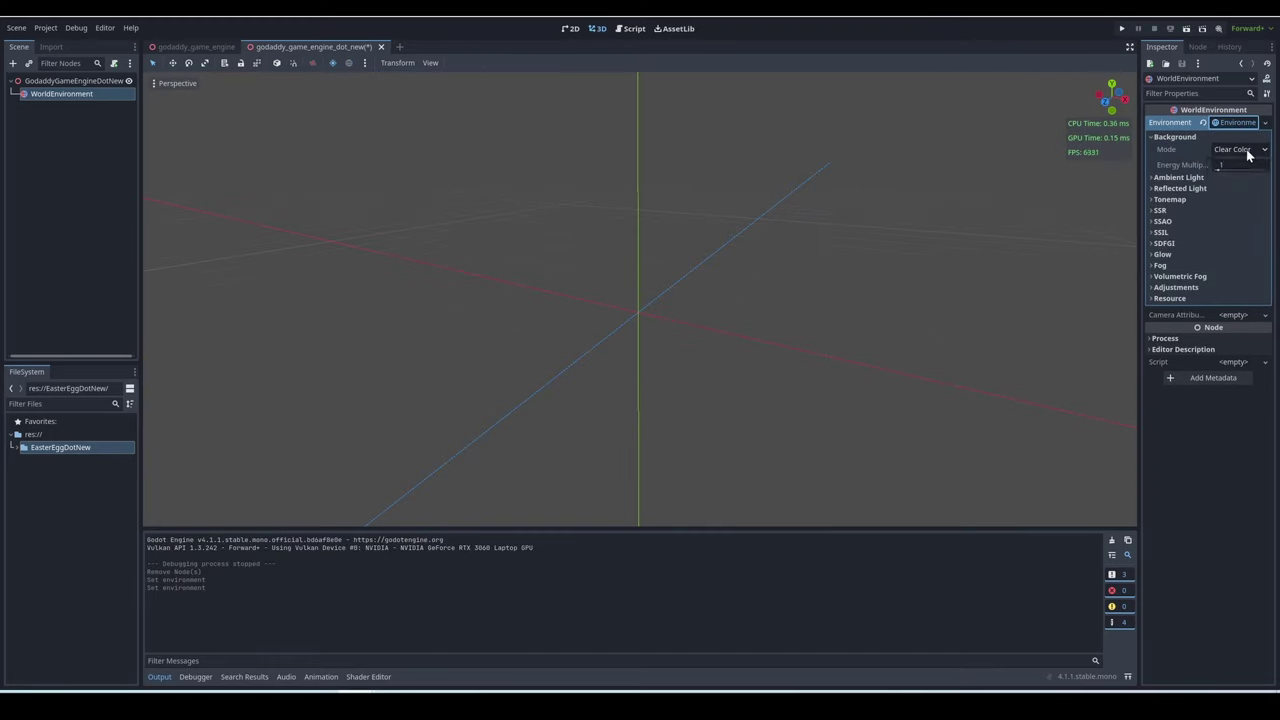
pyautogui.click(1245, 150)
pyautogui.click(1236, 201)
pyautogui.click(1225, 190)
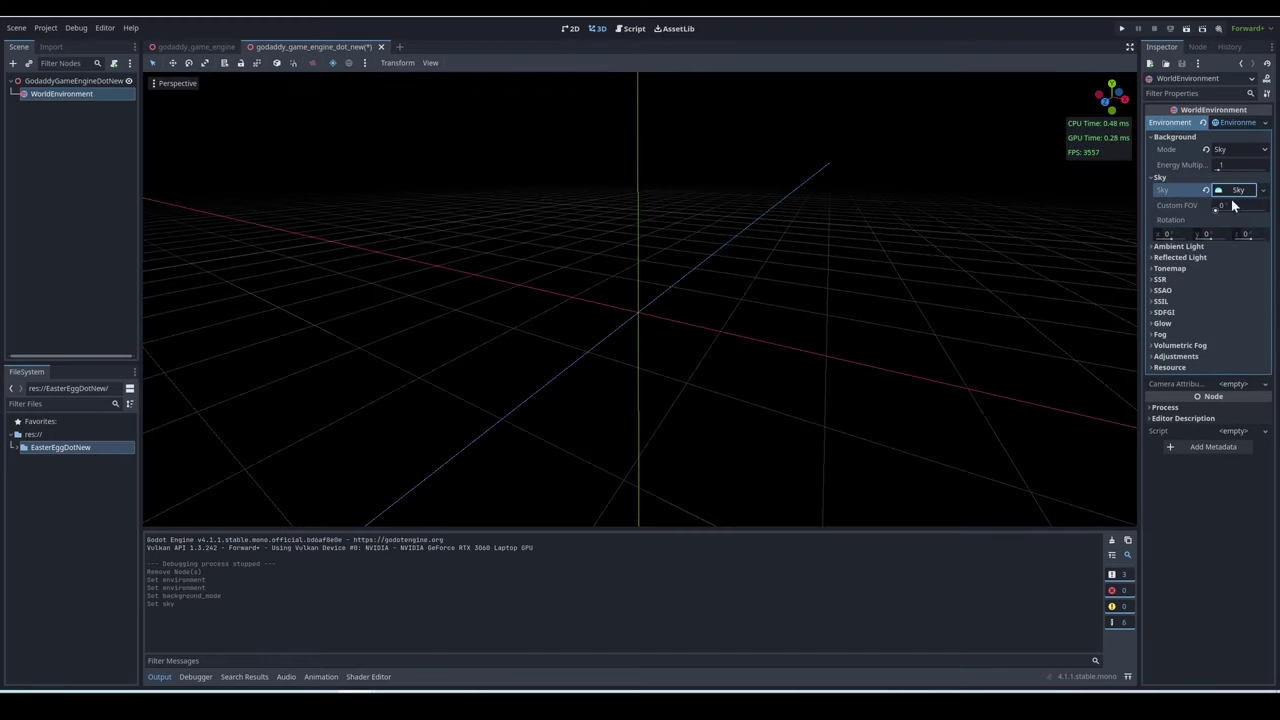
pyautogui.click(1176, 238)
pyautogui.click(1232, 206)
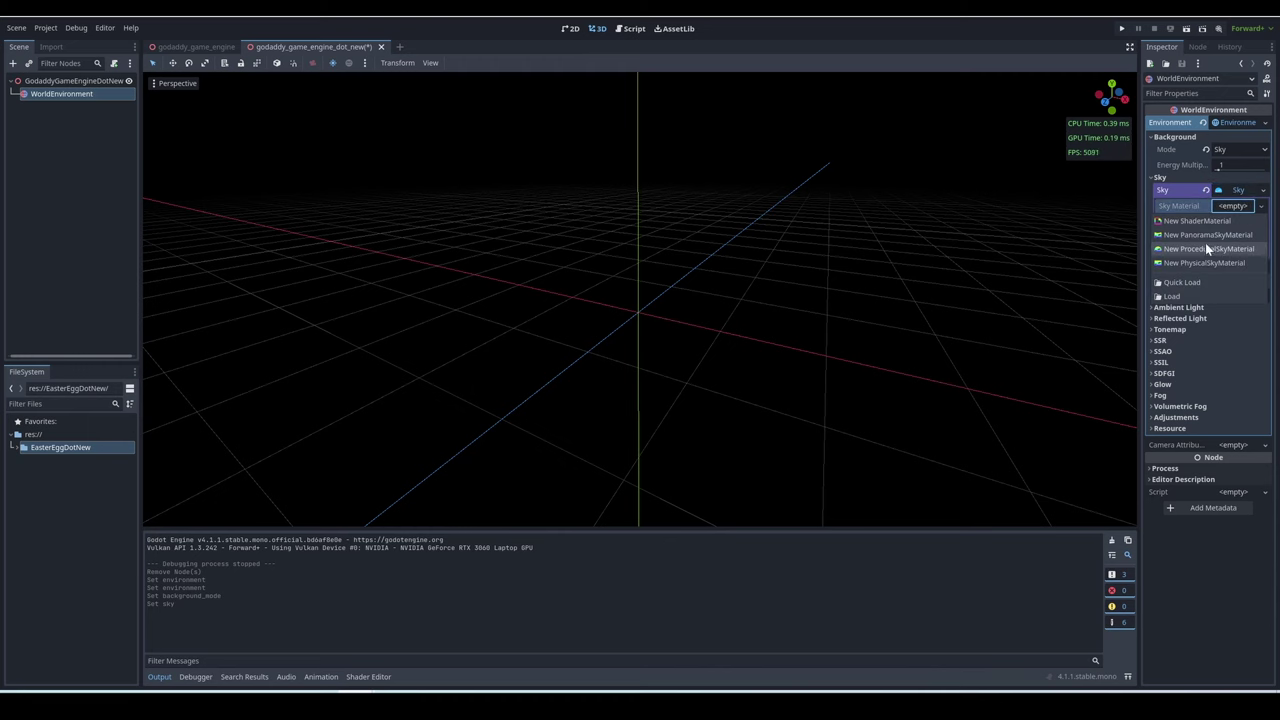
pyautogui.click(1205, 243)
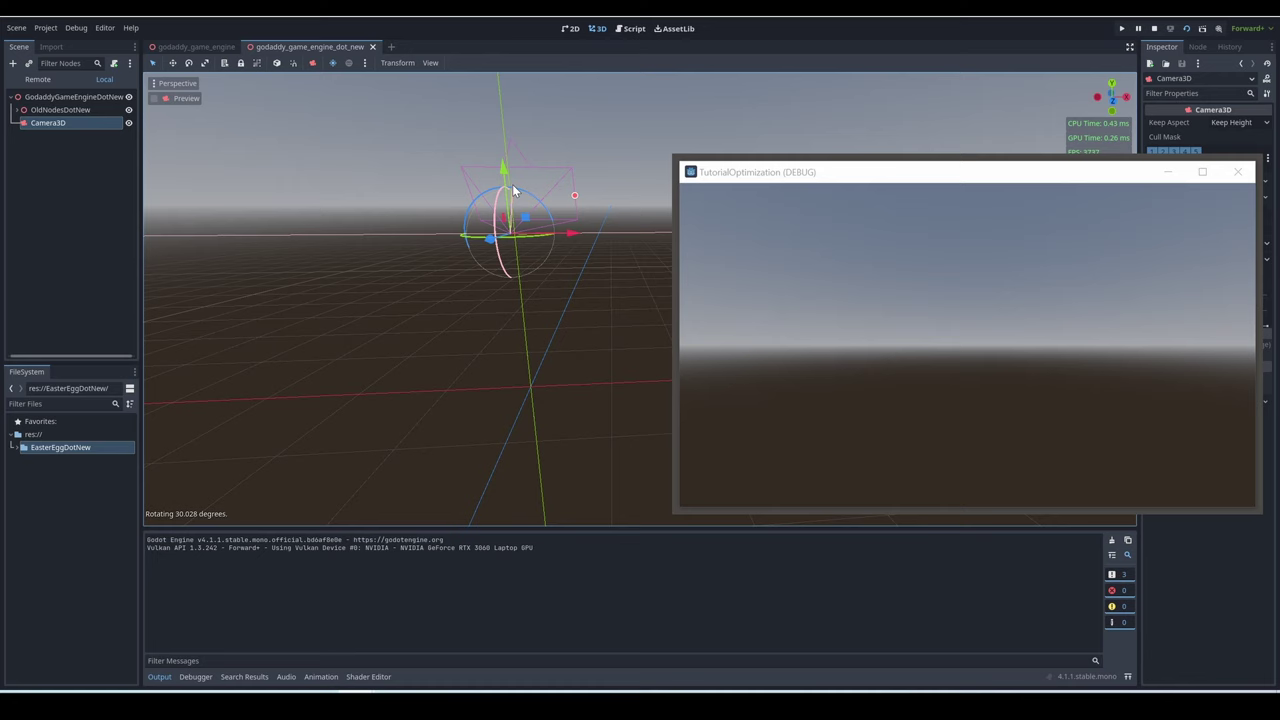
# Tilt the Camera3D with the rotation gizmo.
pyautogui.moveTo(512, 190); pyautogui.dragTo(520, 215)
pyautogui.moveTo(560, 230); pyautogui.dragTo(597, 207, button='middle')
pyautogui.click(453, 232)
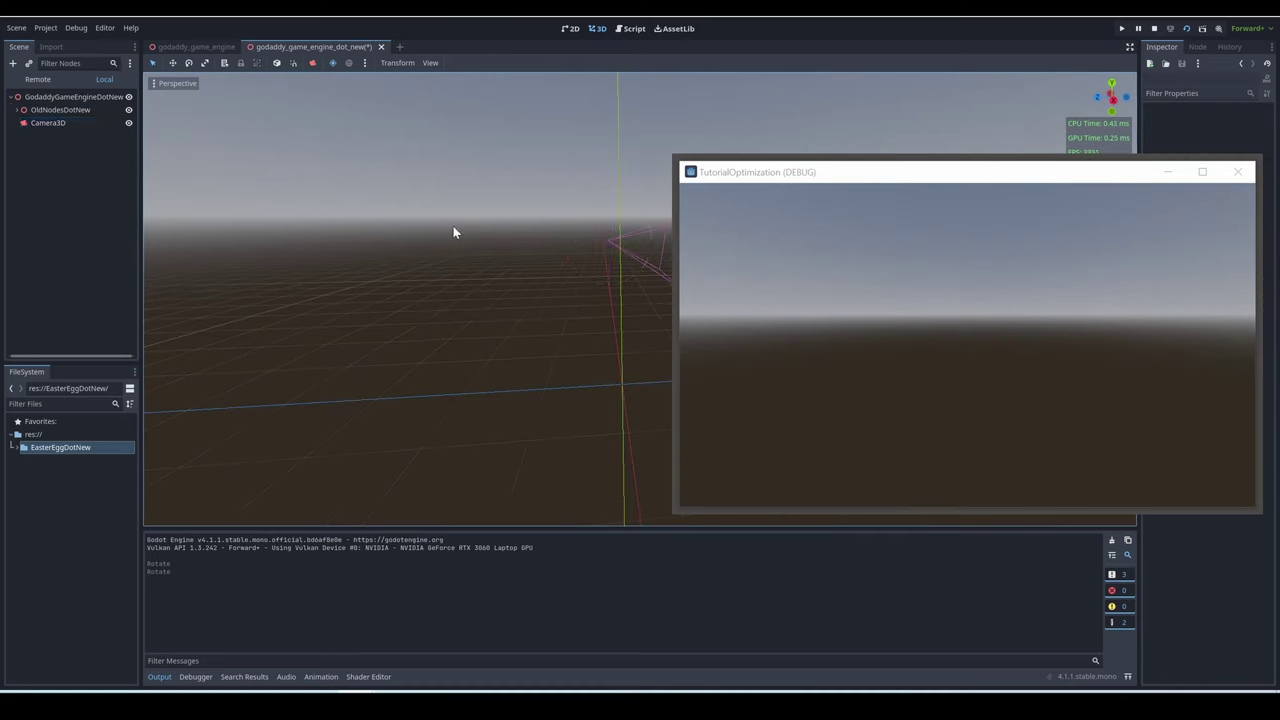
pyautogui.click(620, 245)
pyautogui.moveTo(453, 232); pyautogui.dragTo(445, 235, button='middle')
pyautogui.moveTo(470, 225); pyautogui.dragTo(1165, 190)
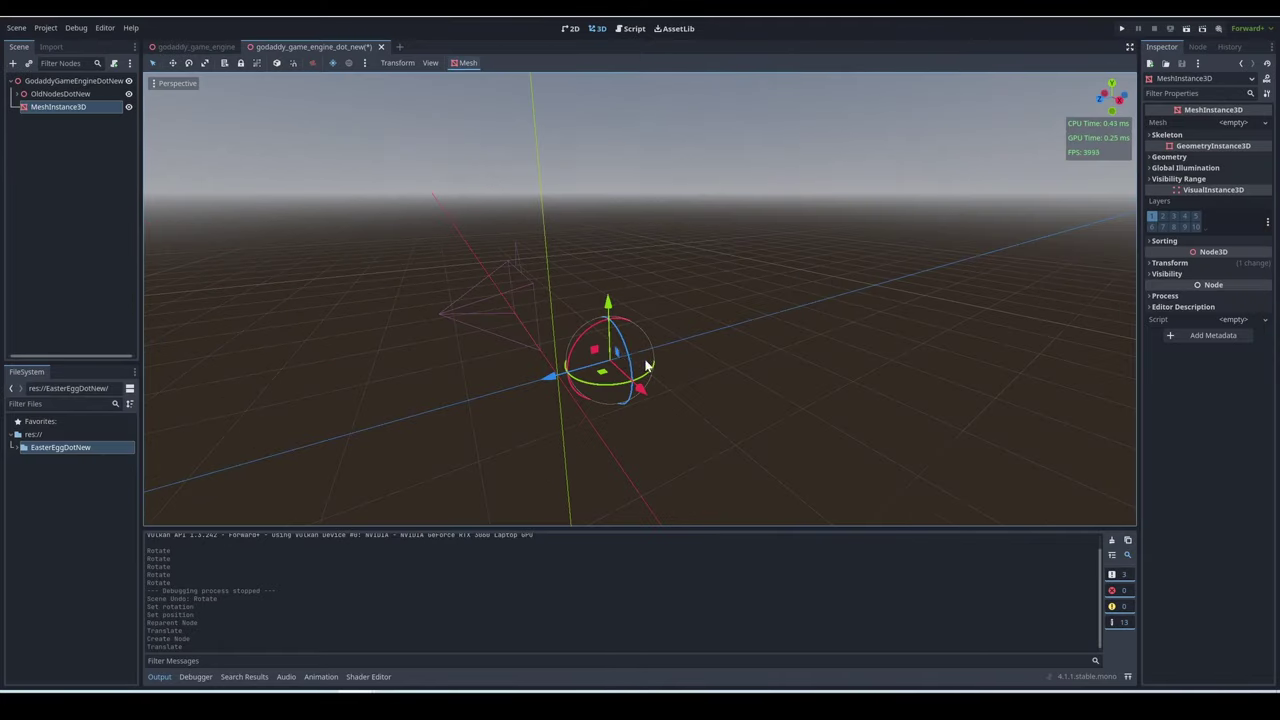
# Give the MeshInstance3D a new BoxMesh, move it, then swap it for a CylinderMesh.
pyautogui.moveTo(600, 366); pyautogui.dragTo(591, 354)
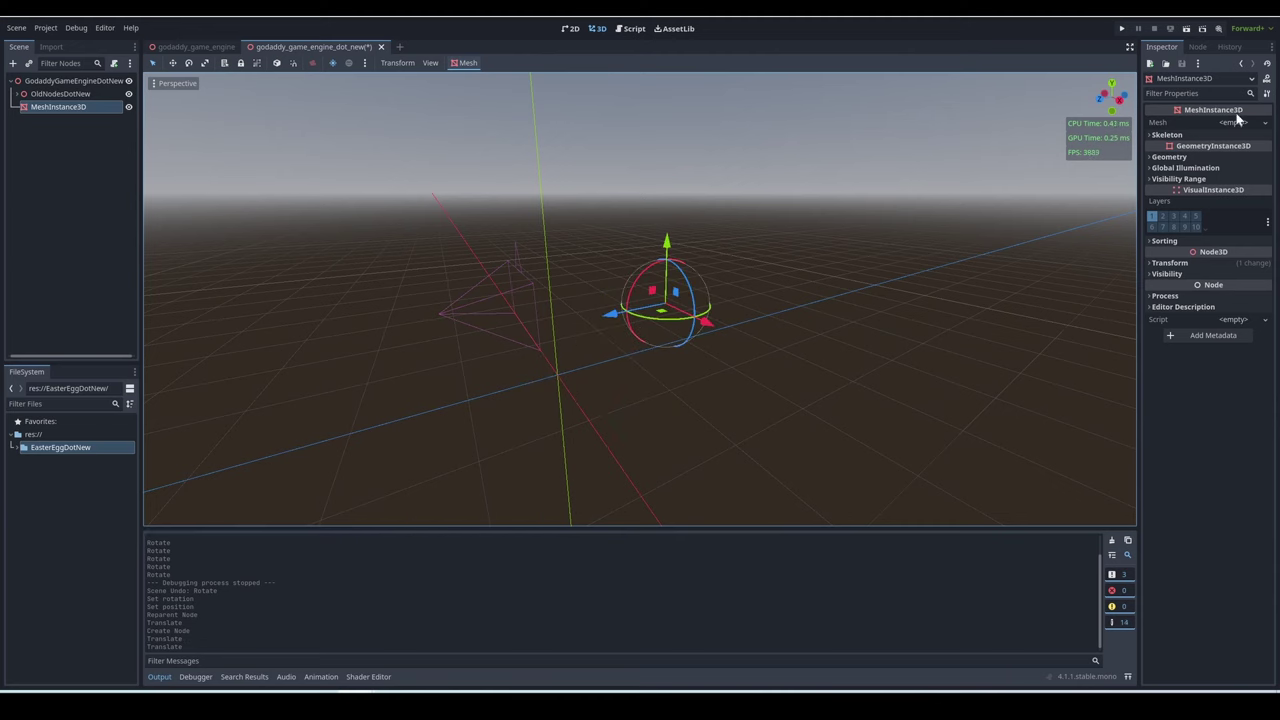
pyautogui.click(1230, 122)
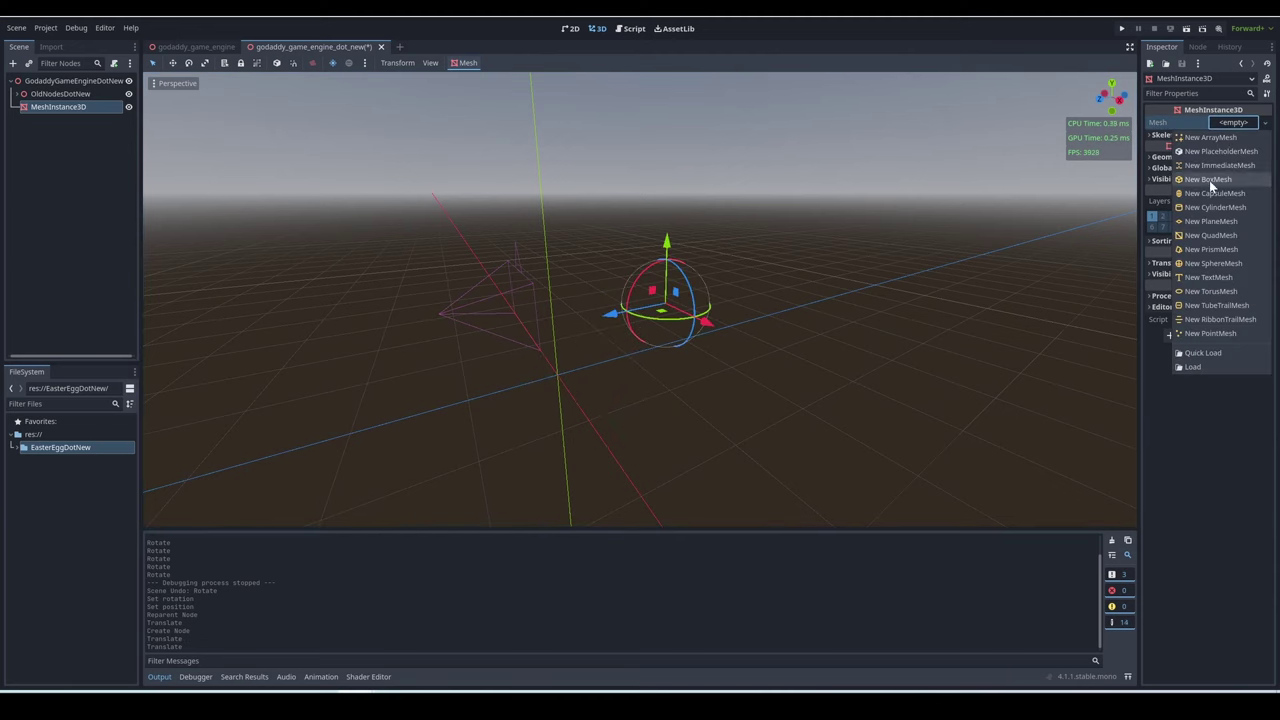
pyautogui.click(1208, 179)
pyautogui.moveTo(666, 300); pyautogui.dragTo(712, 268)
pyautogui.click(1234, 126)
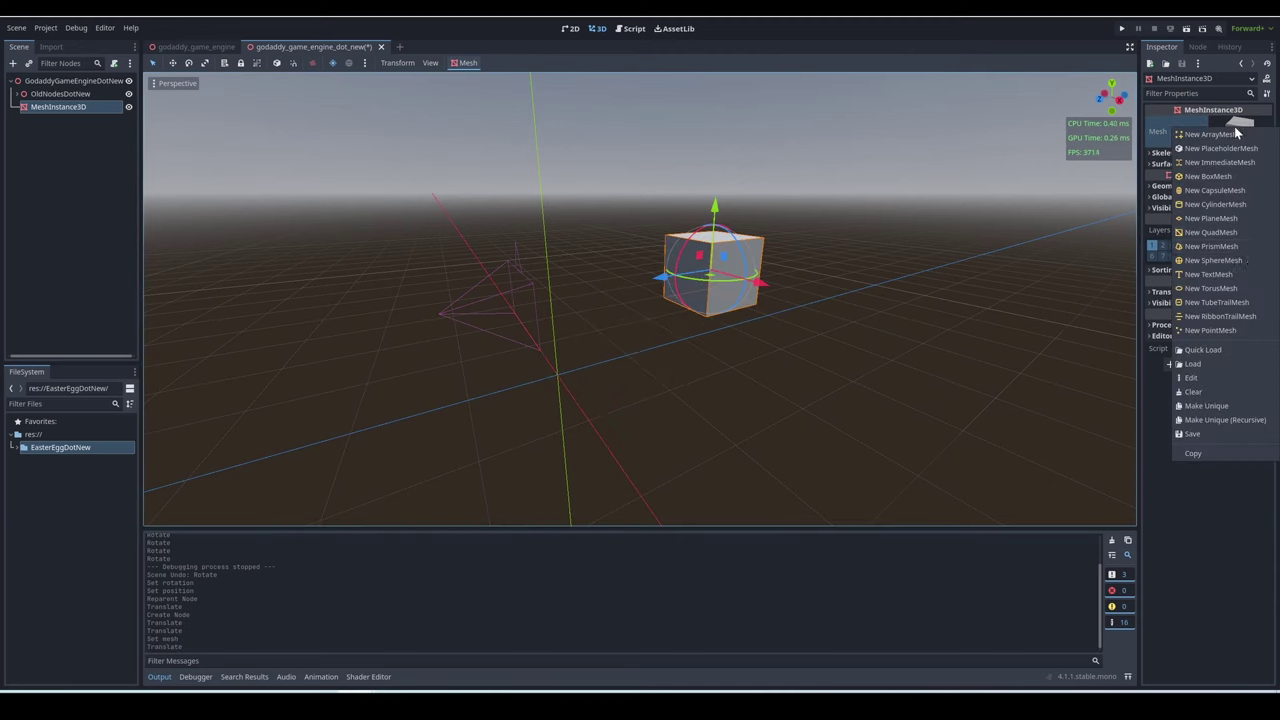
pyautogui.click(1215, 205)
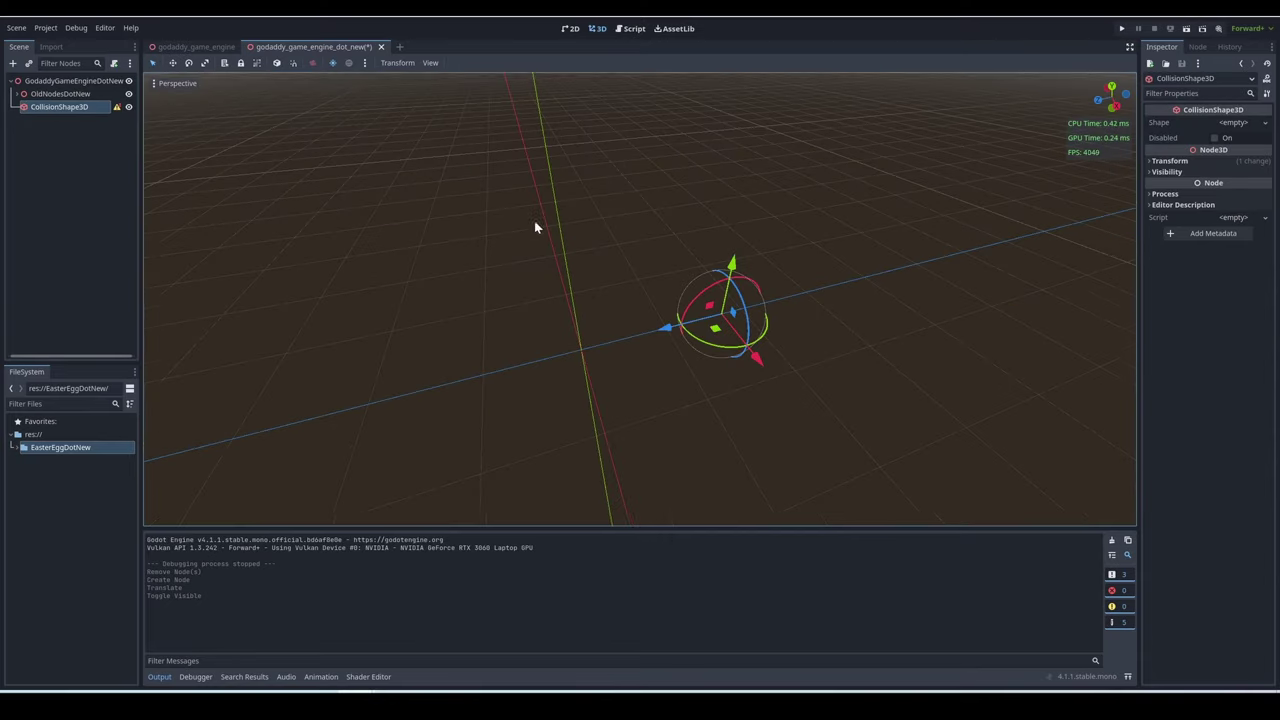
# Give the standalone CollisionShape3D a new BoxShape3D.
pyautogui.moveTo(690, 330); pyautogui.dragTo(675, 175)
pyautogui.click(1236, 122)
pyautogui.click(1203, 160)
# Raise the box and stretch it to about 2.36 × 1 × 1.77, then delete the node.
pyautogui.moveTo(675, 175); pyautogui.dragTo(662, 343, button='middle')
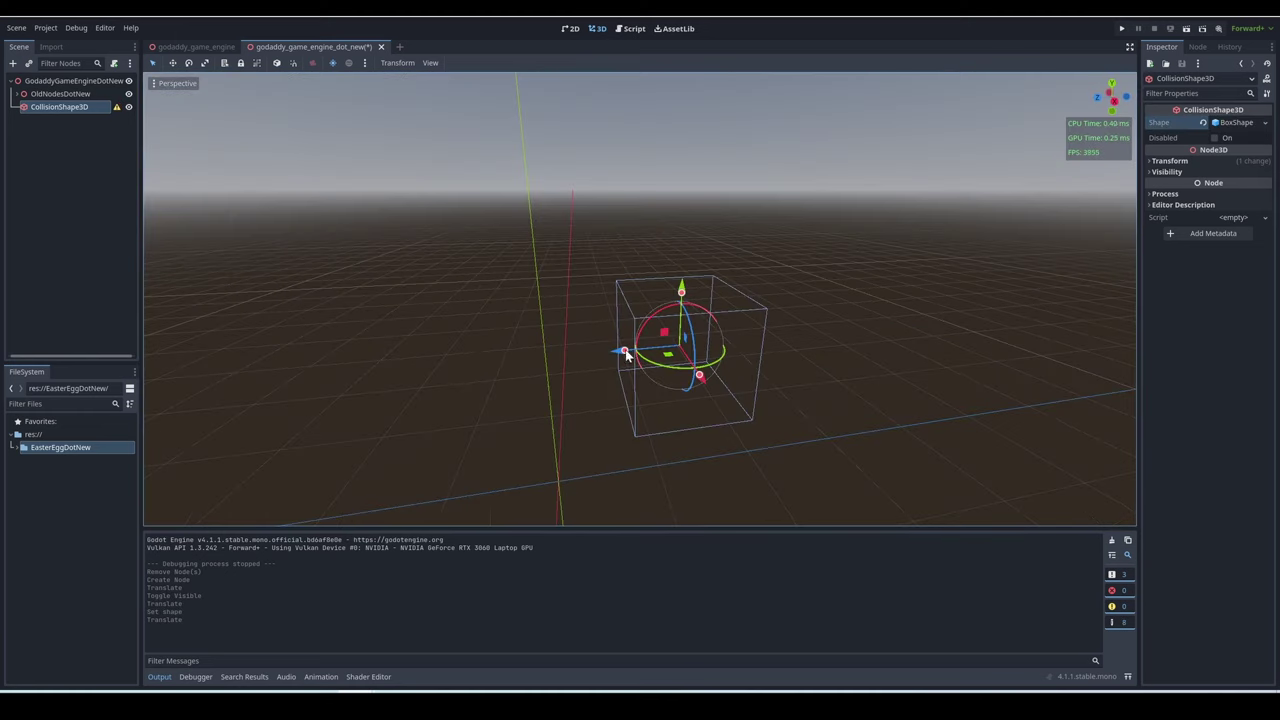
pyautogui.moveTo(699, 380); pyautogui.dragTo(749, 422)
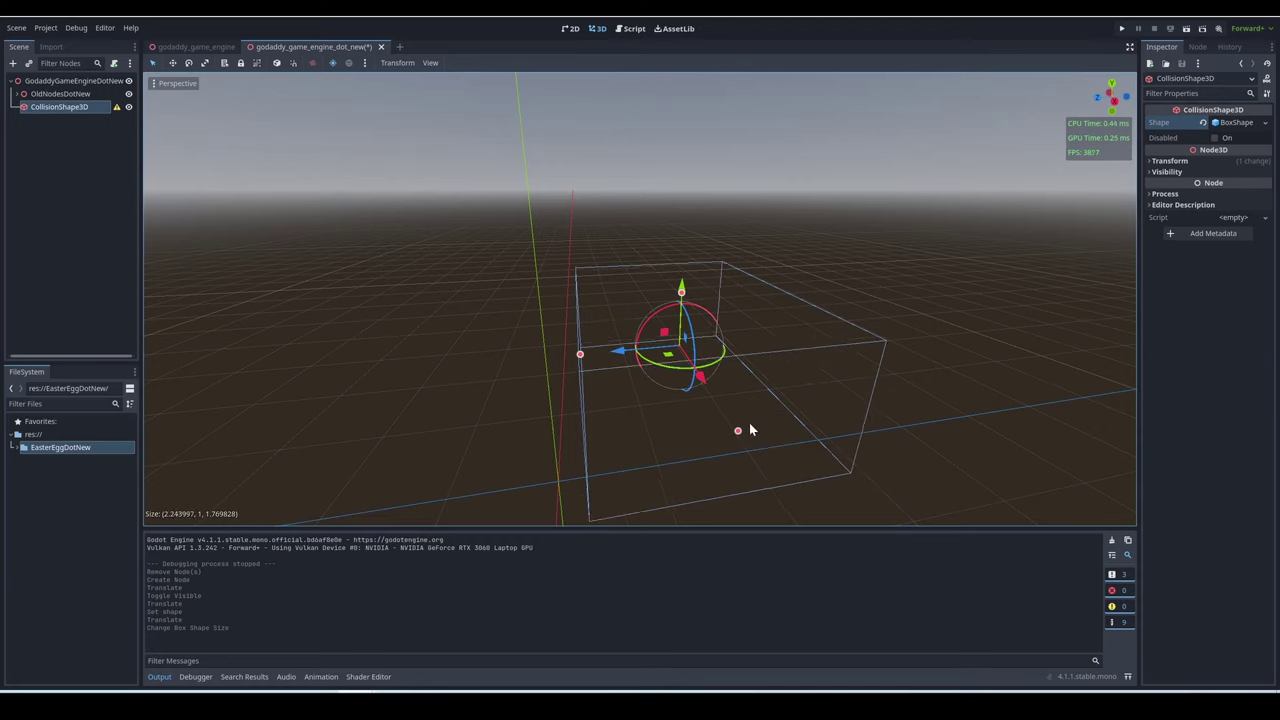
pyautogui.moveTo(749, 422); pyautogui.dragTo(683, 383, button='middle')
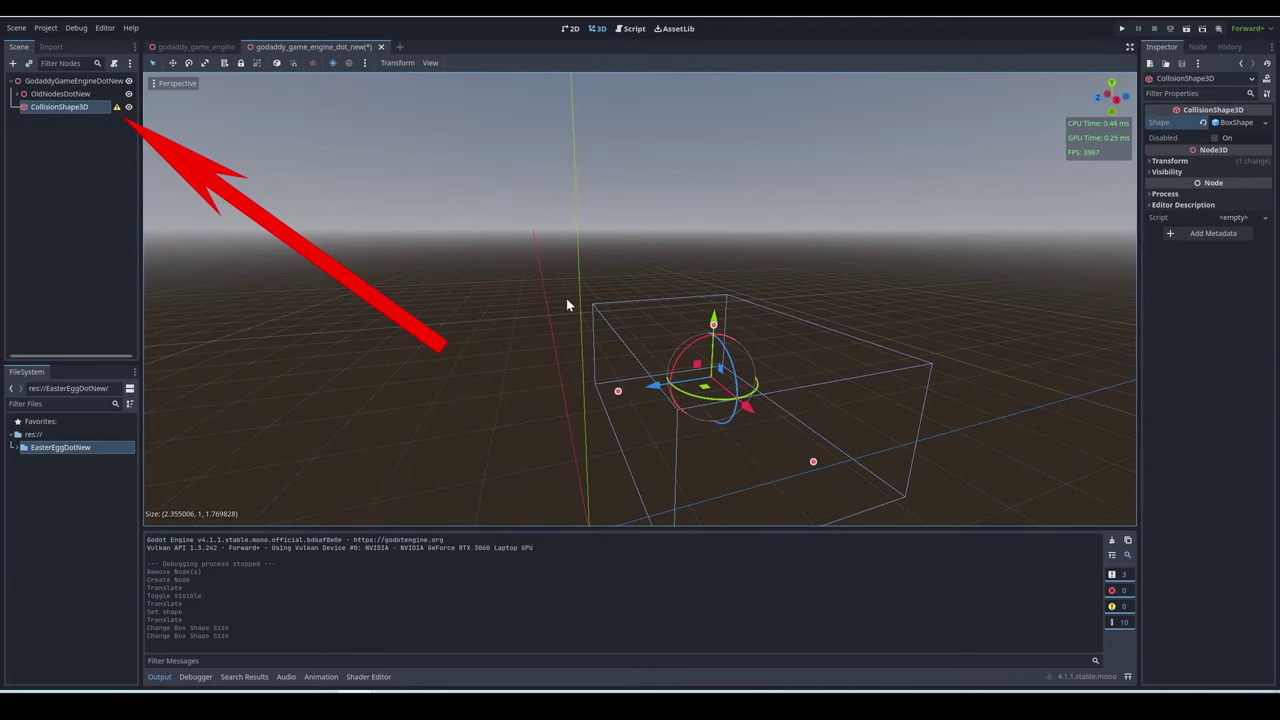
pyautogui.rightClick(68, 110)
pyautogui.click(149, 438)
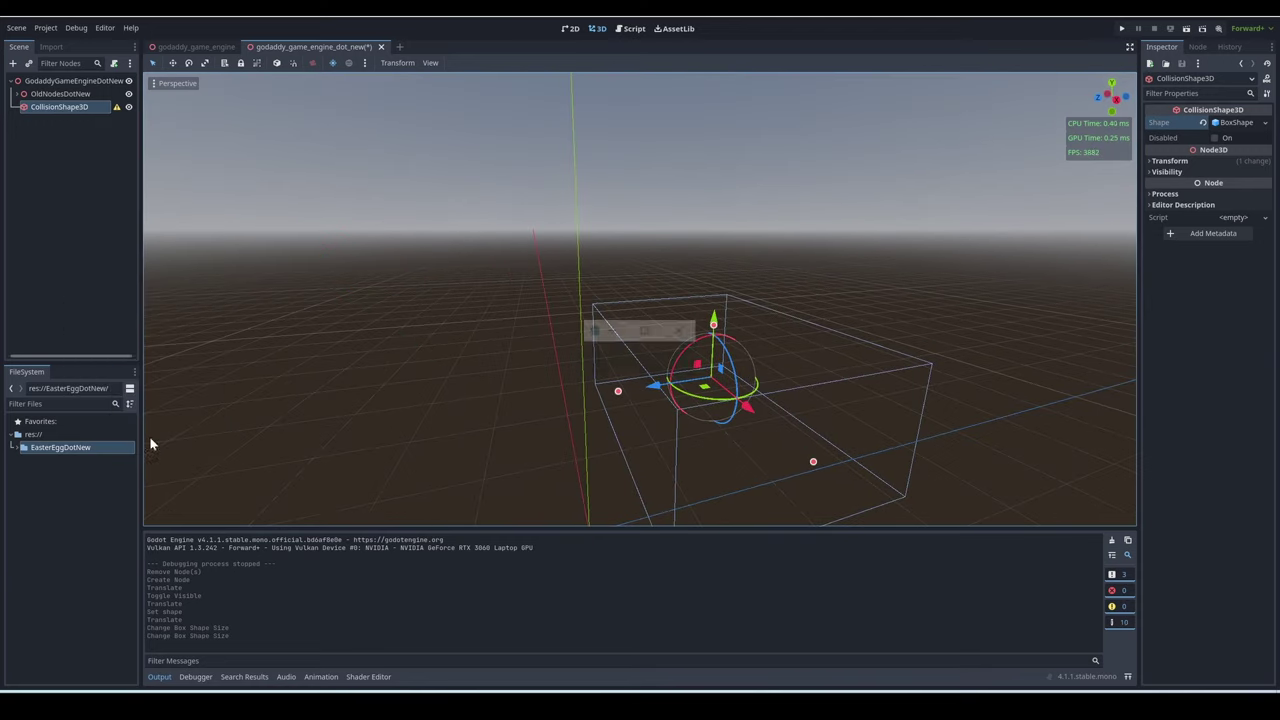
# Confirm the deletion and rename the StaticBody3D to House.
pyautogui.click(613, 371)
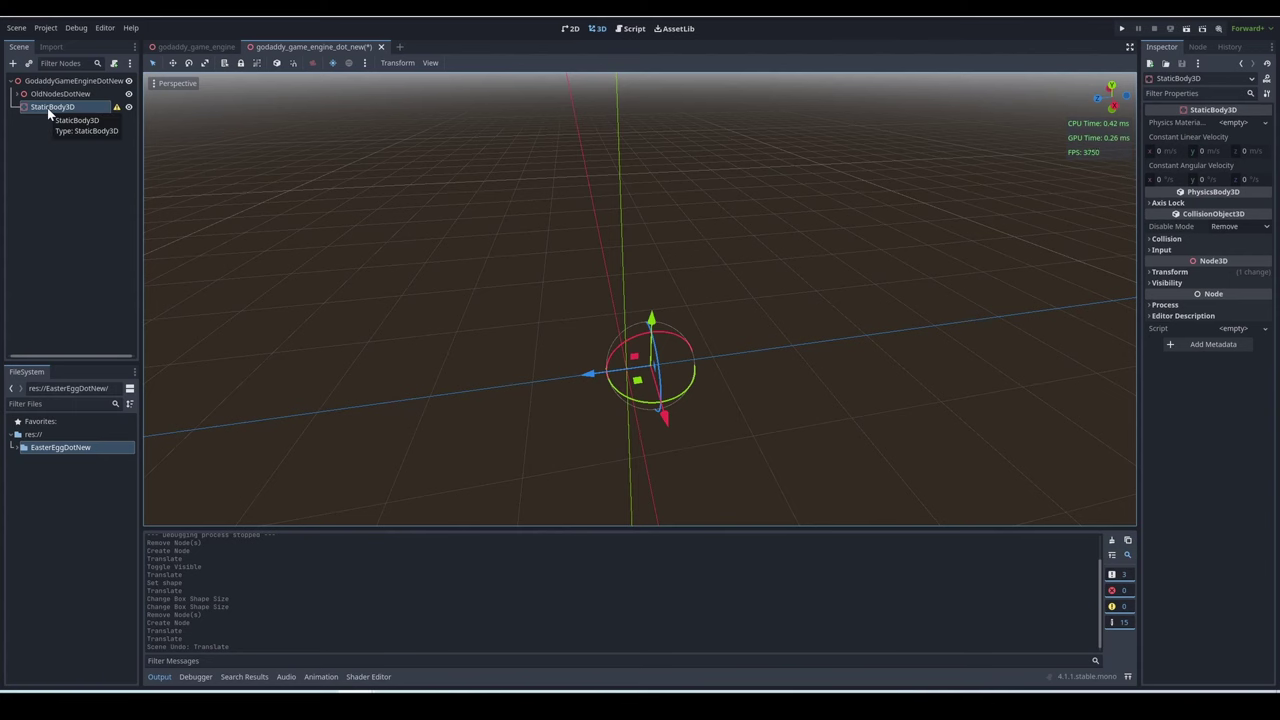
pyautogui.doubleClick(47, 107)
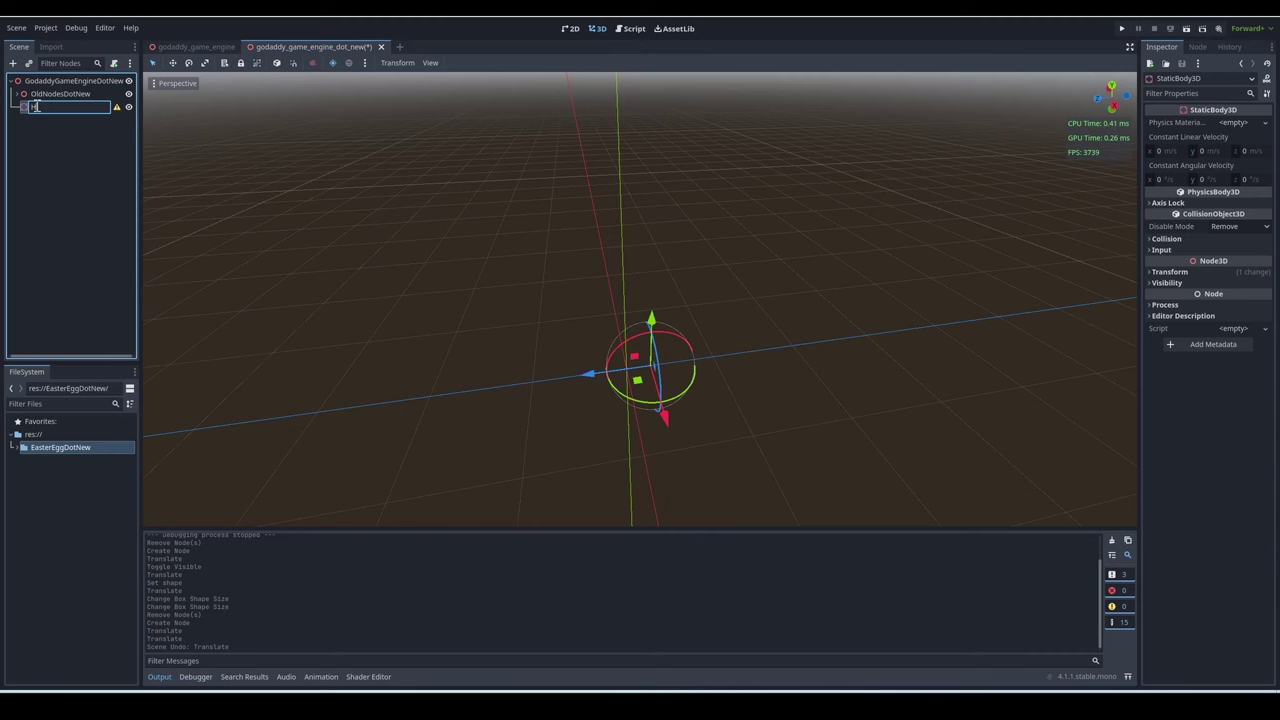
pyautogui.click(135, 138)
# Add a CollisionShape3D with a new BoxShape3D under House.
pyautogui.click(82, 109)
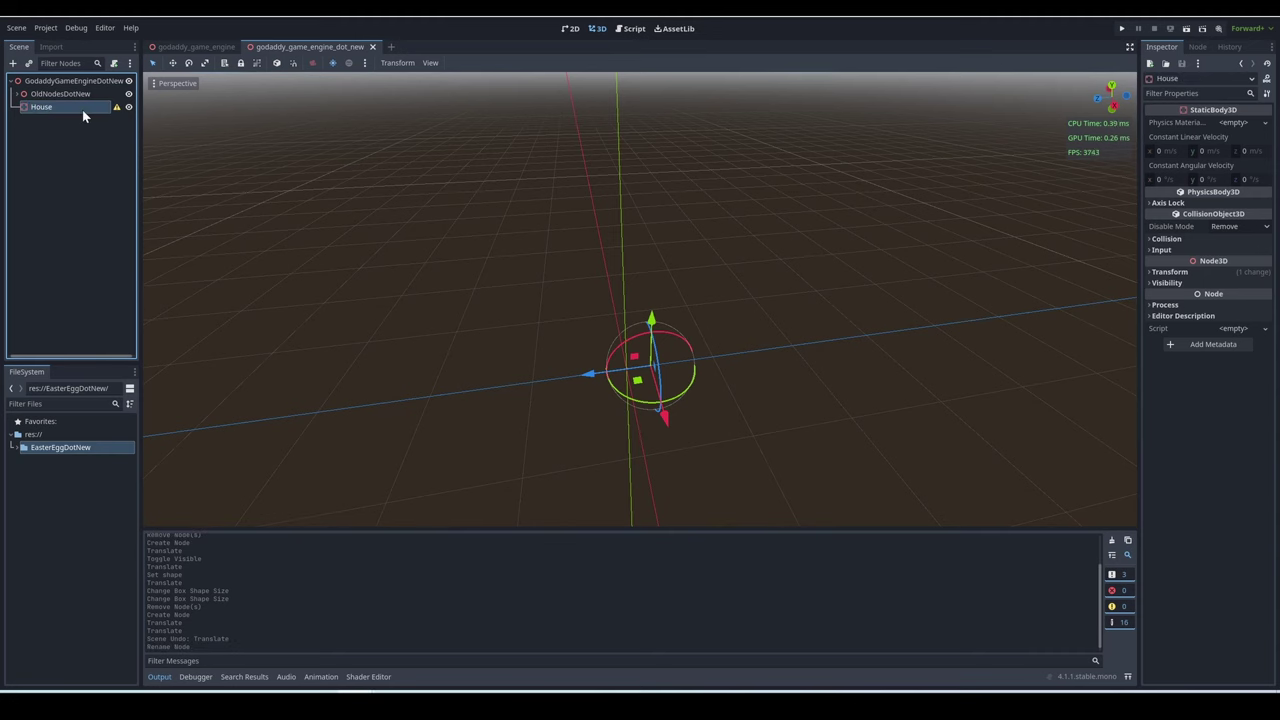
pyautogui.rightClick(82, 109)
pyautogui.click(110, 117)
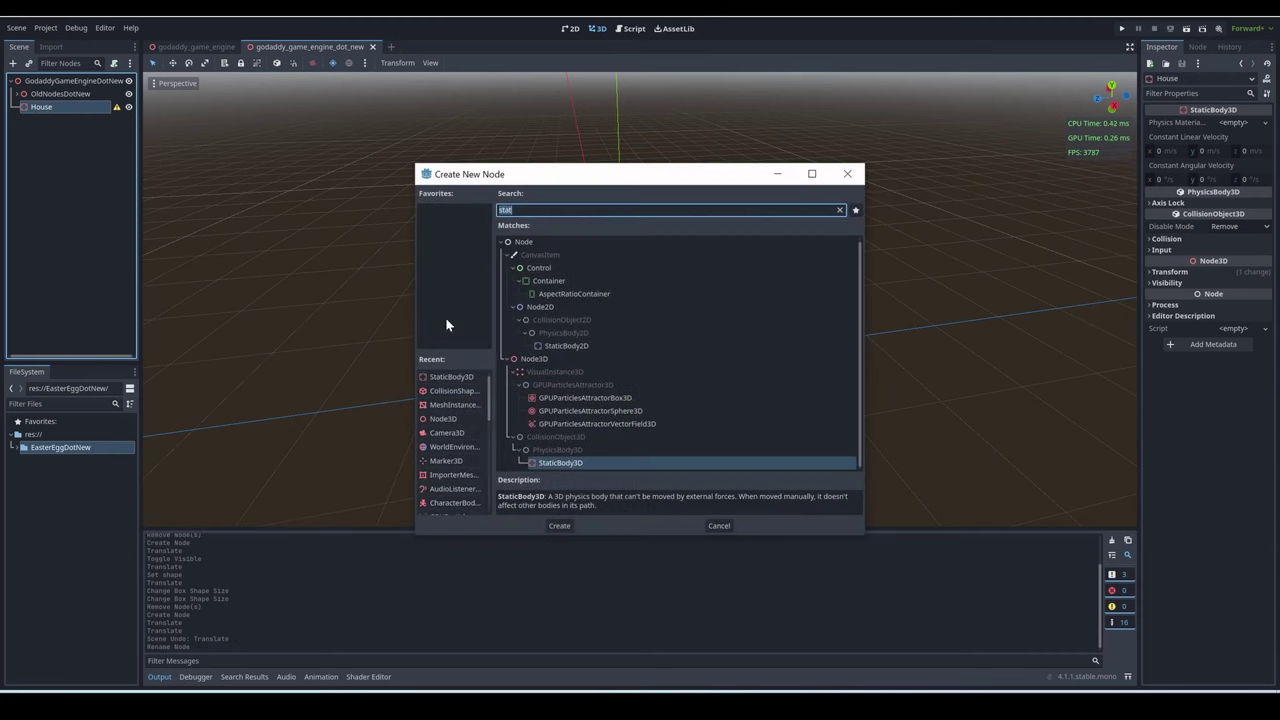
pyautogui.doubleClick(455, 391)
pyautogui.click(1233, 123)
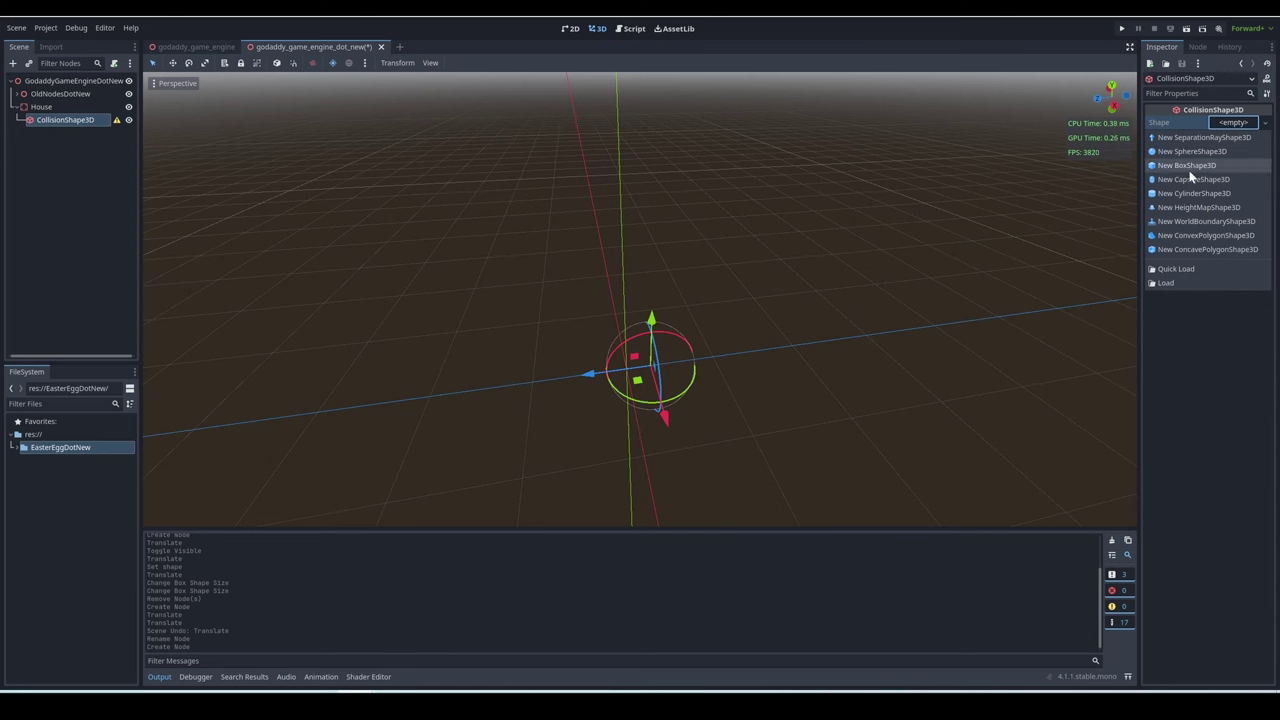
pyautogui.click(1188, 166)
# Widen the House box along X and Z and fine-tune its tall height.
pyautogui.moveTo(605, 372); pyautogui.dragTo(574, 374)
pyautogui.moveTo(574, 374); pyautogui.dragTo(588, 383, button='middle')
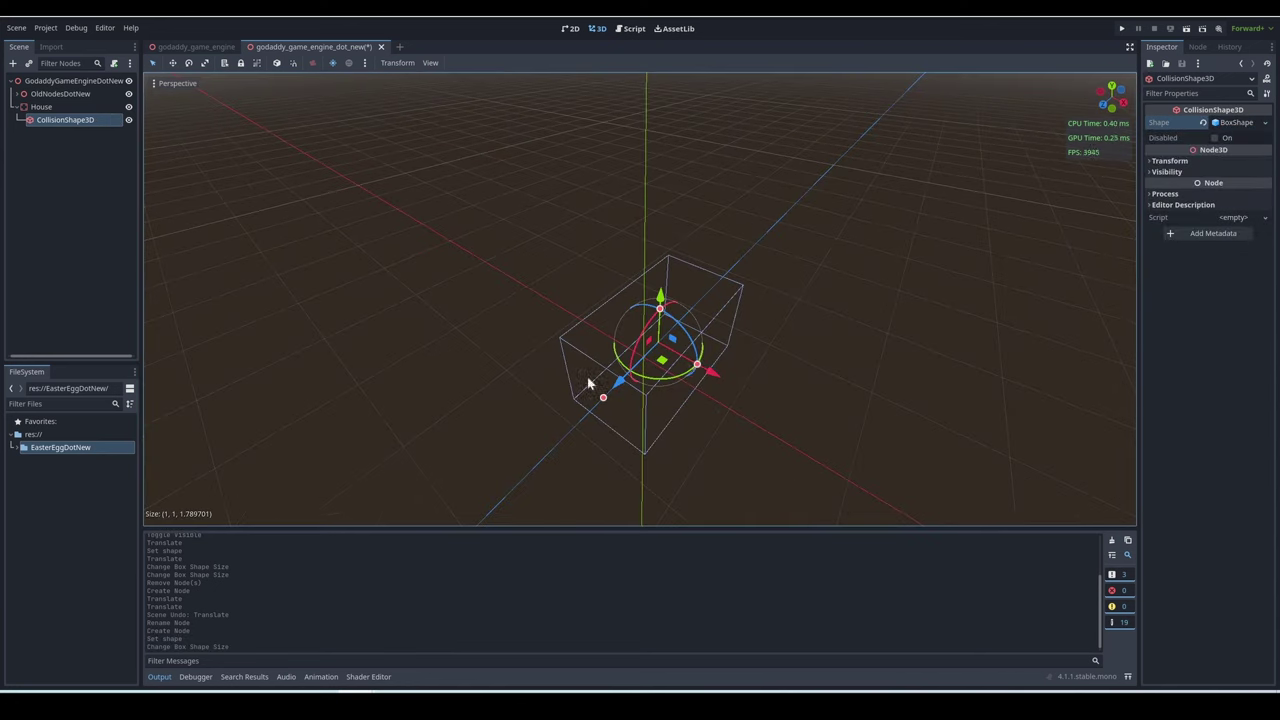
pyautogui.moveTo(697, 368); pyautogui.dragTo(742, 389)
pyautogui.moveTo(742, 389); pyautogui.dragTo(643, 352, button='middle')
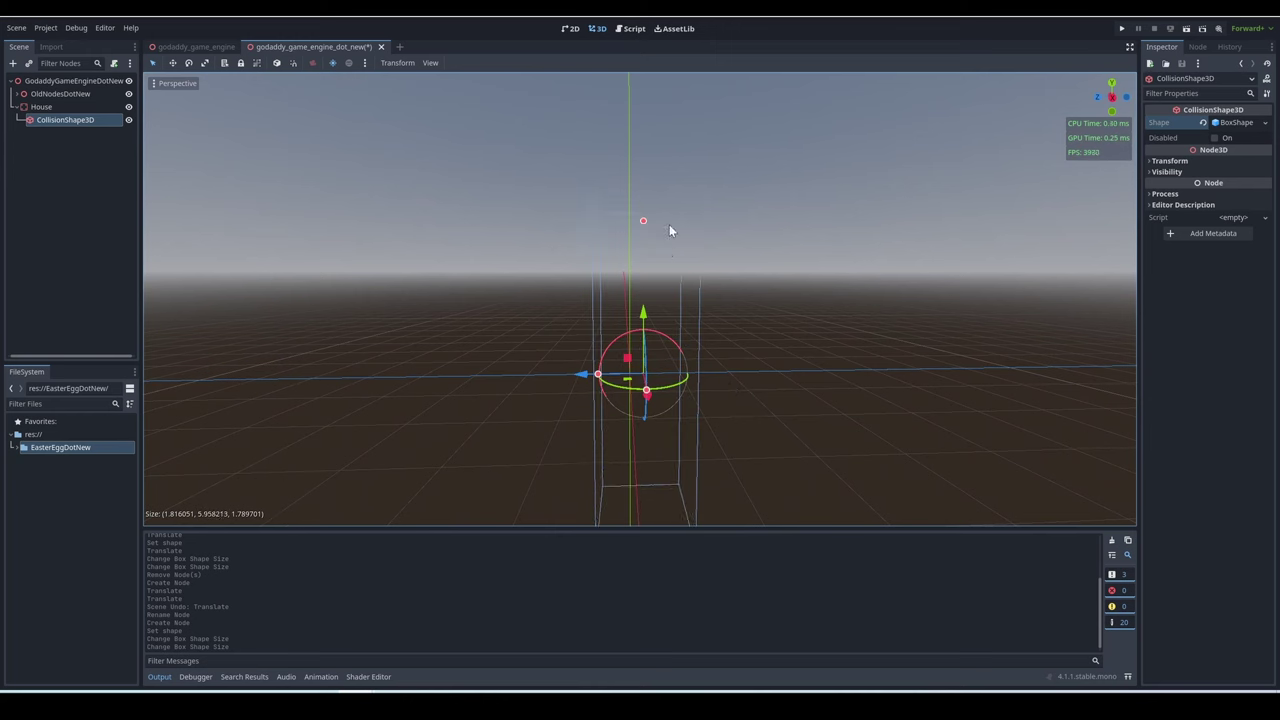
pyautogui.moveTo(690, 243); pyautogui.dragTo(690, 250)
pyautogui.moveTo(690, 250); pyautogui.dragTo(610, 371, button='middle')
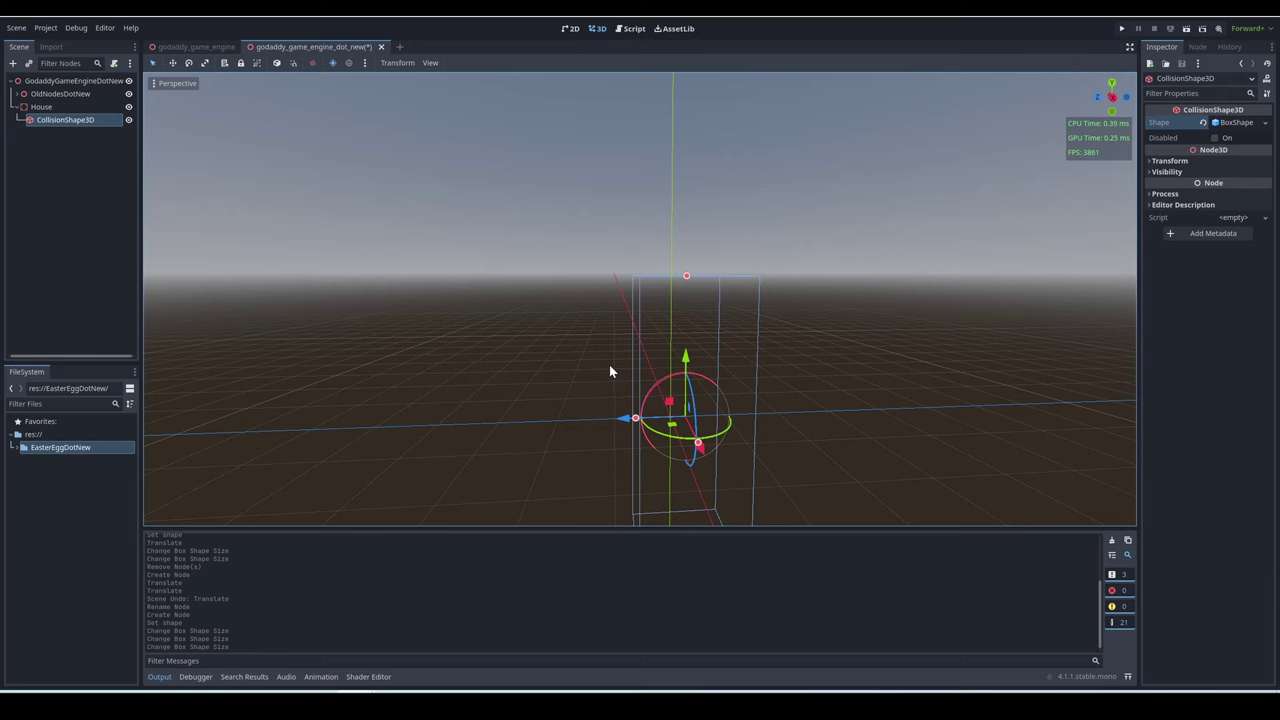
# Raise the House collision box about 2 units above the ground.
pyautogui.moveTo(686, 369); pyautogui.dragTo(712, 232)
pyautogui.moveTo(712, 232); pyautogui.dragTo(660, 234, button='middle')
pyautogui.moveTo(618, 225); pyautogui.dragTo(585, 203)
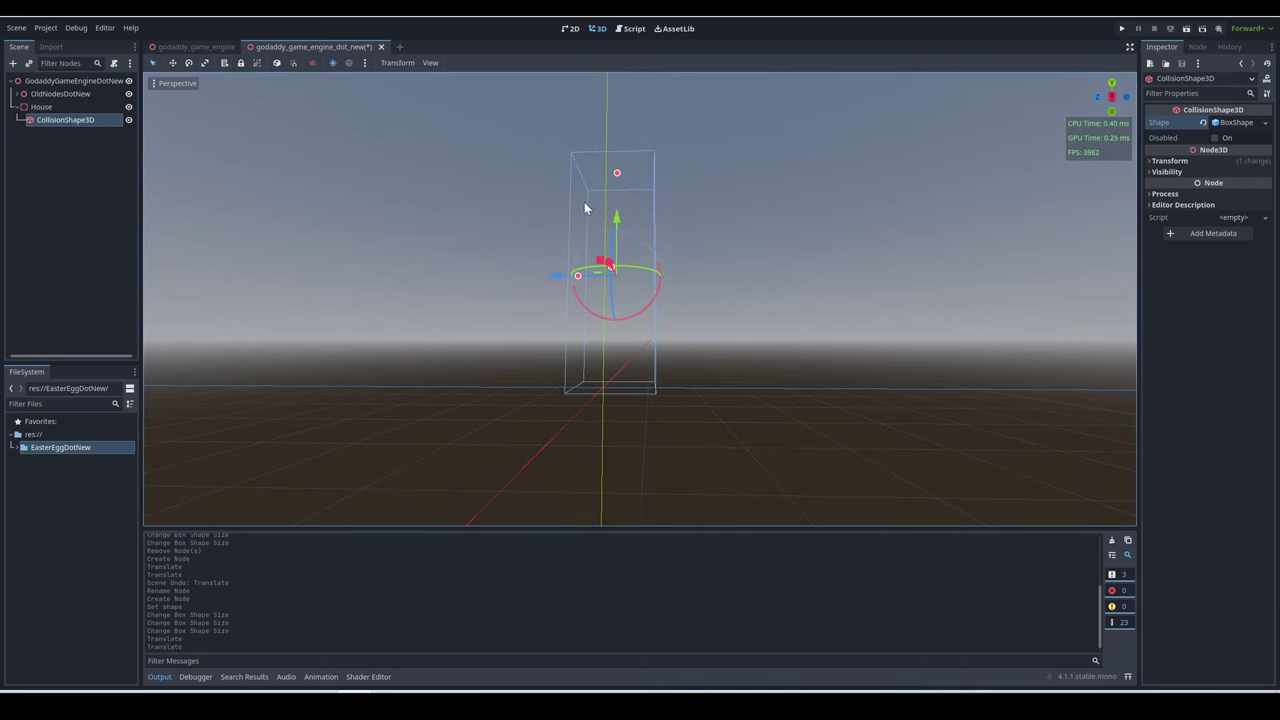
pyautogui.rightClick(57, 107)
pyautogui.click(494, 218)
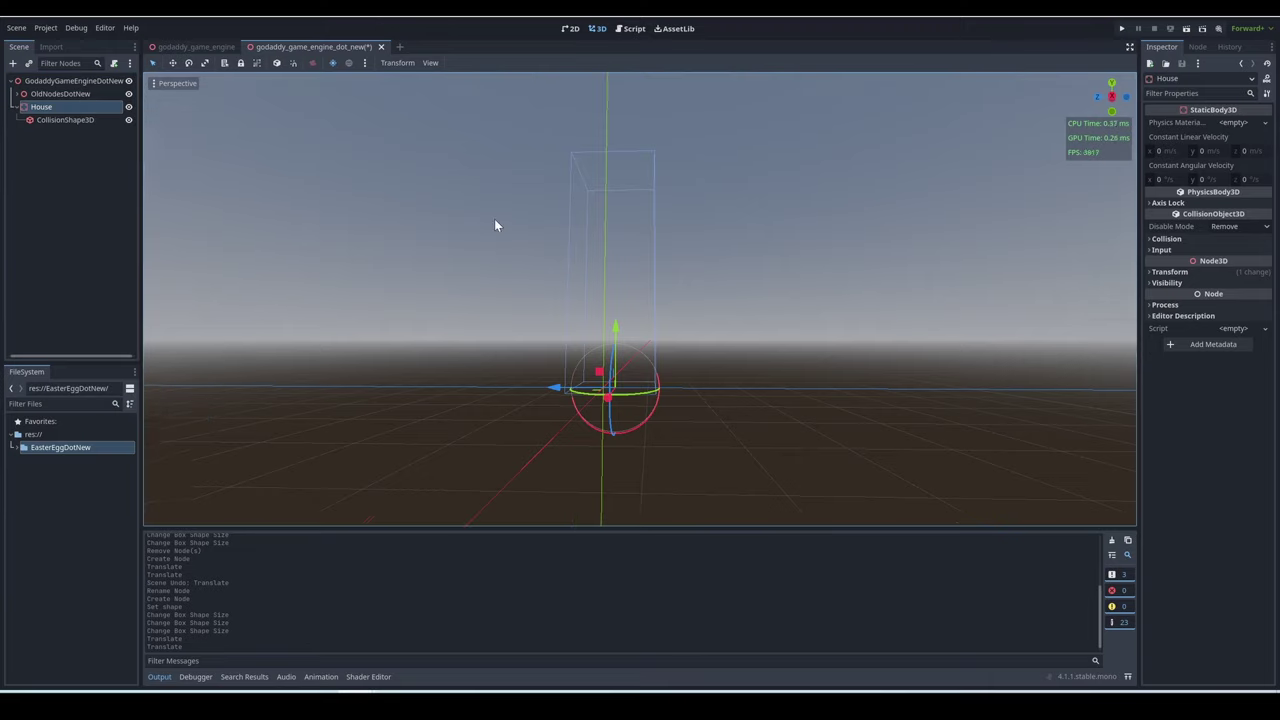
pyautogui.moveTo(494, 218); pyautogui.dragTo(560, 240, button='middle')
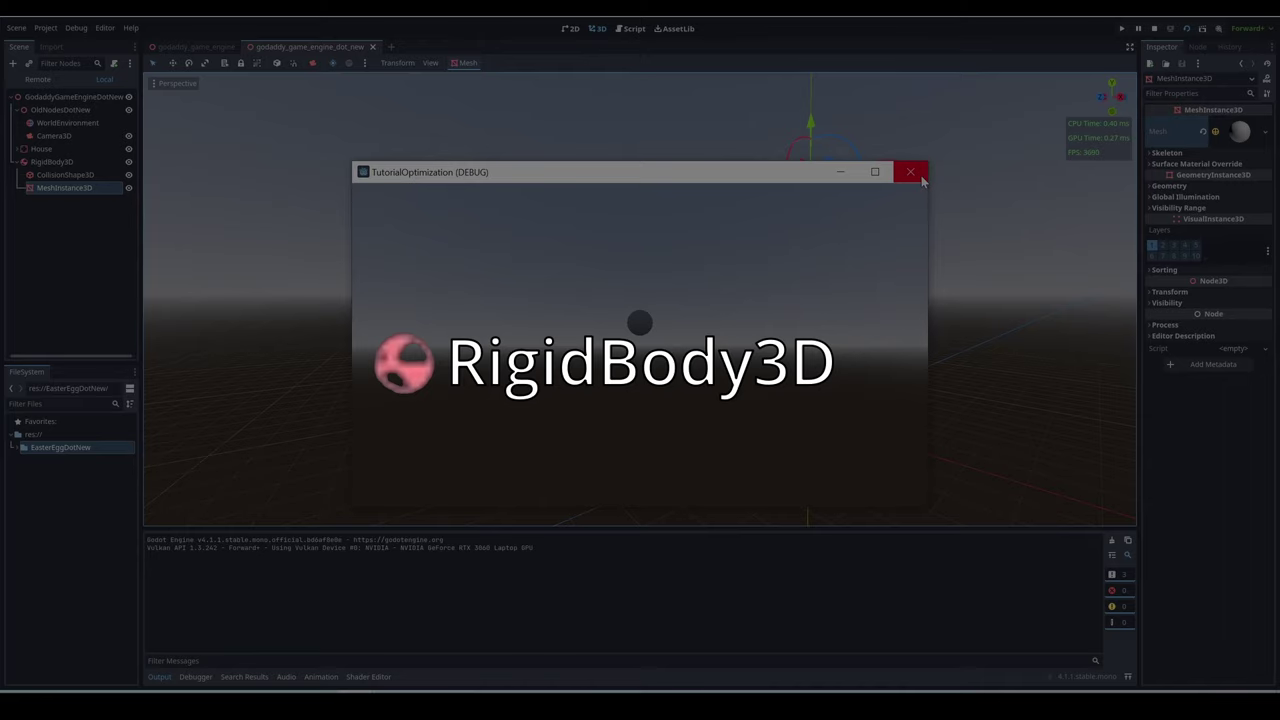
# Close the game, move the House box up and left, and save the scene.
pyautogui.click(918, 176)
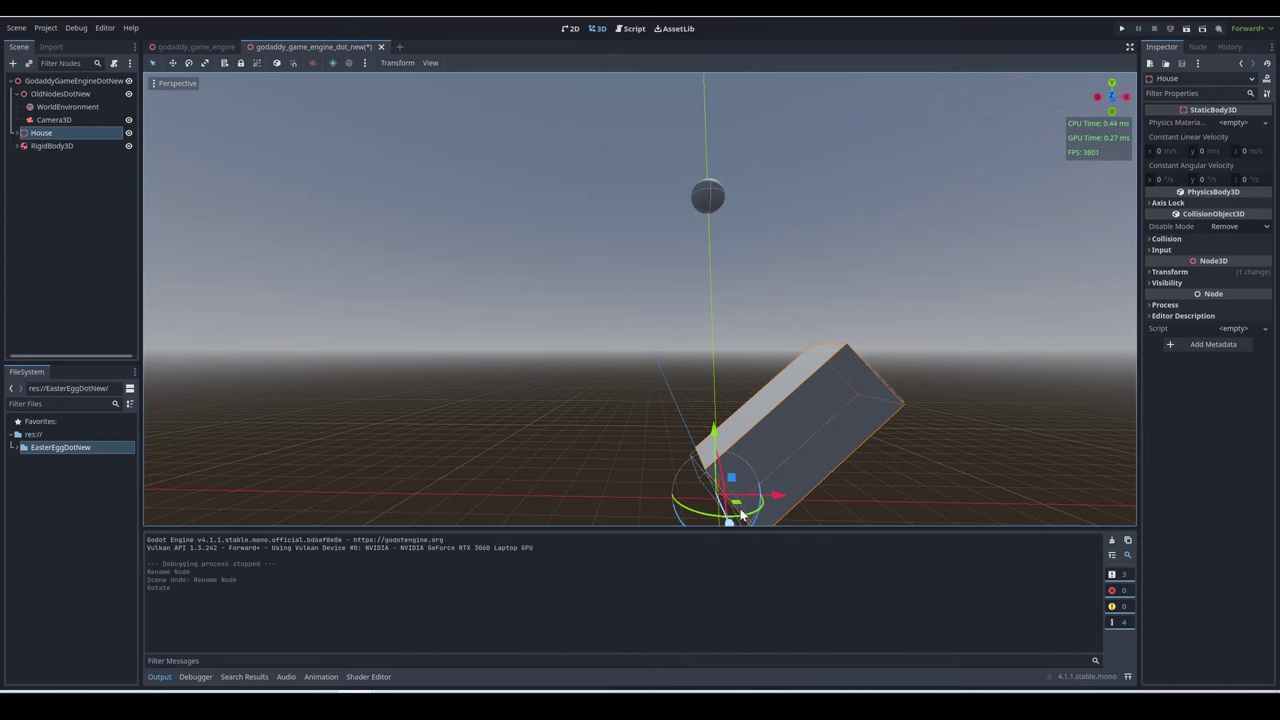
pyautogui.moveTo(741, 515); pyautogui.dragTo(666, 443)
pyautogui.click(864, 375)
pyautogui.hotkey('ctrl', 's')
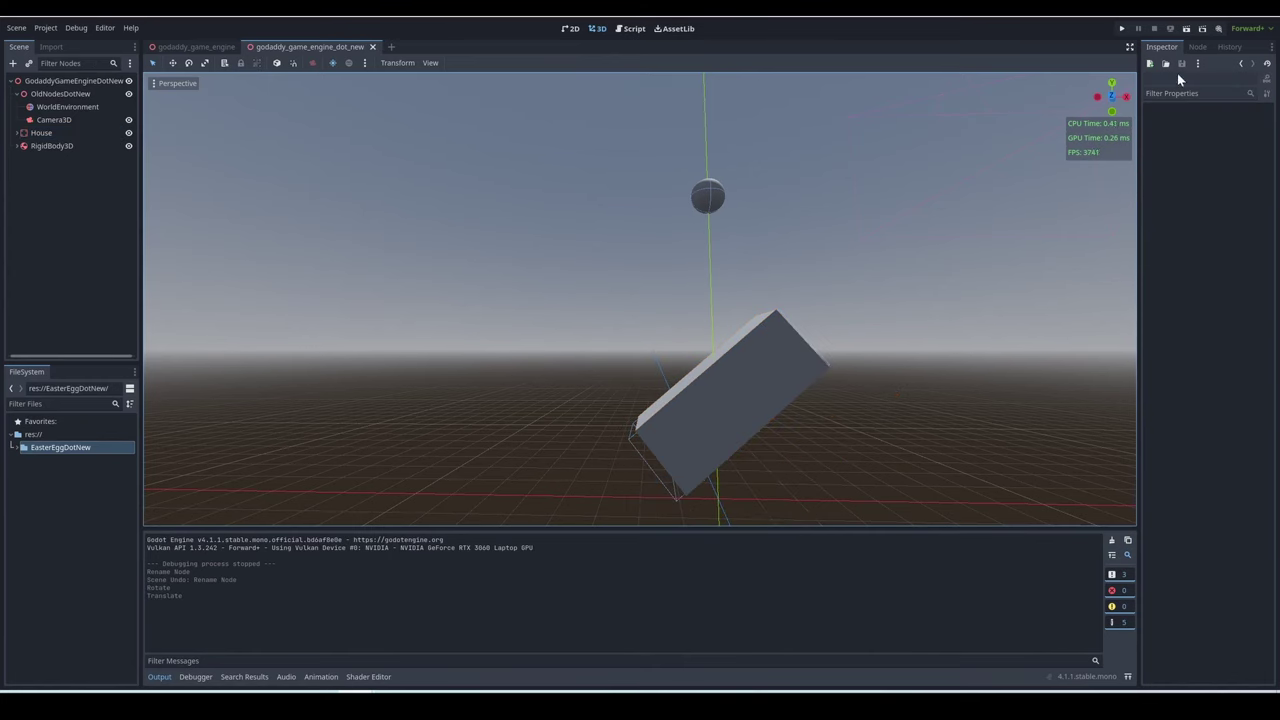
# Run the scene twice to test the physics, closing the game each time.
pyautogui.click(1187, 29)
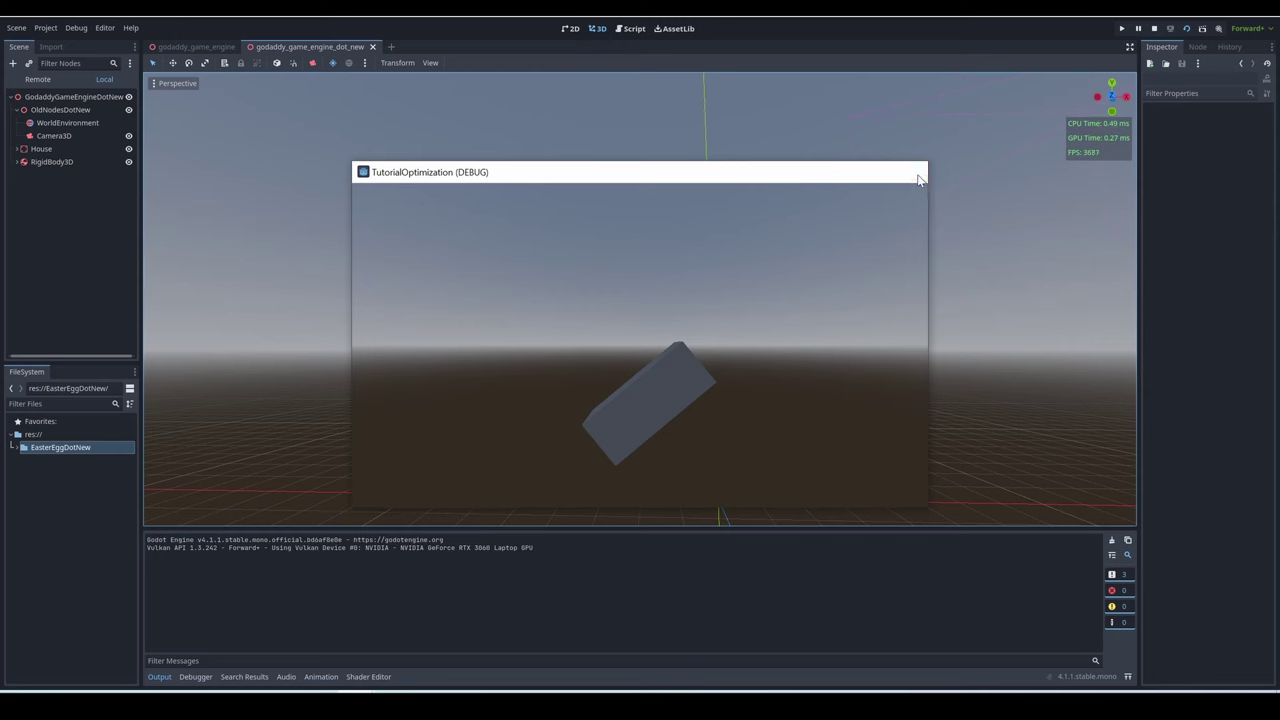
pyautogui.click(919, 179)
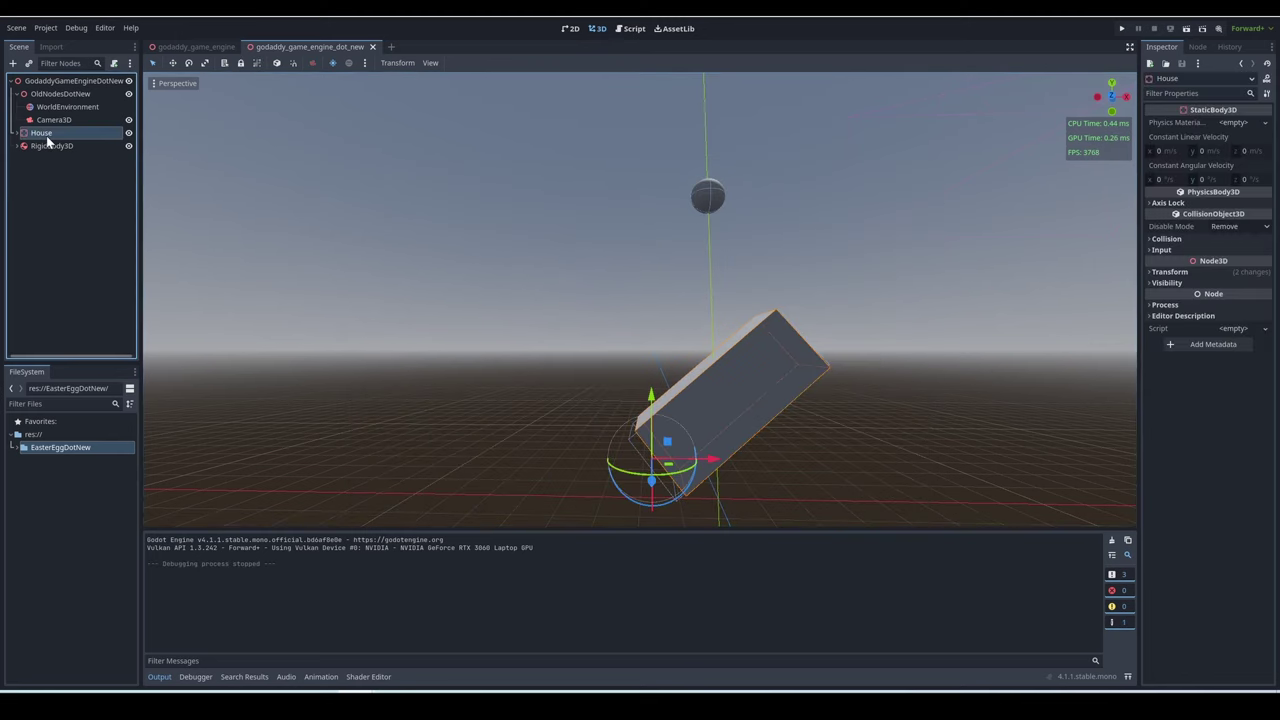
pyautogui.click(1187, 29)
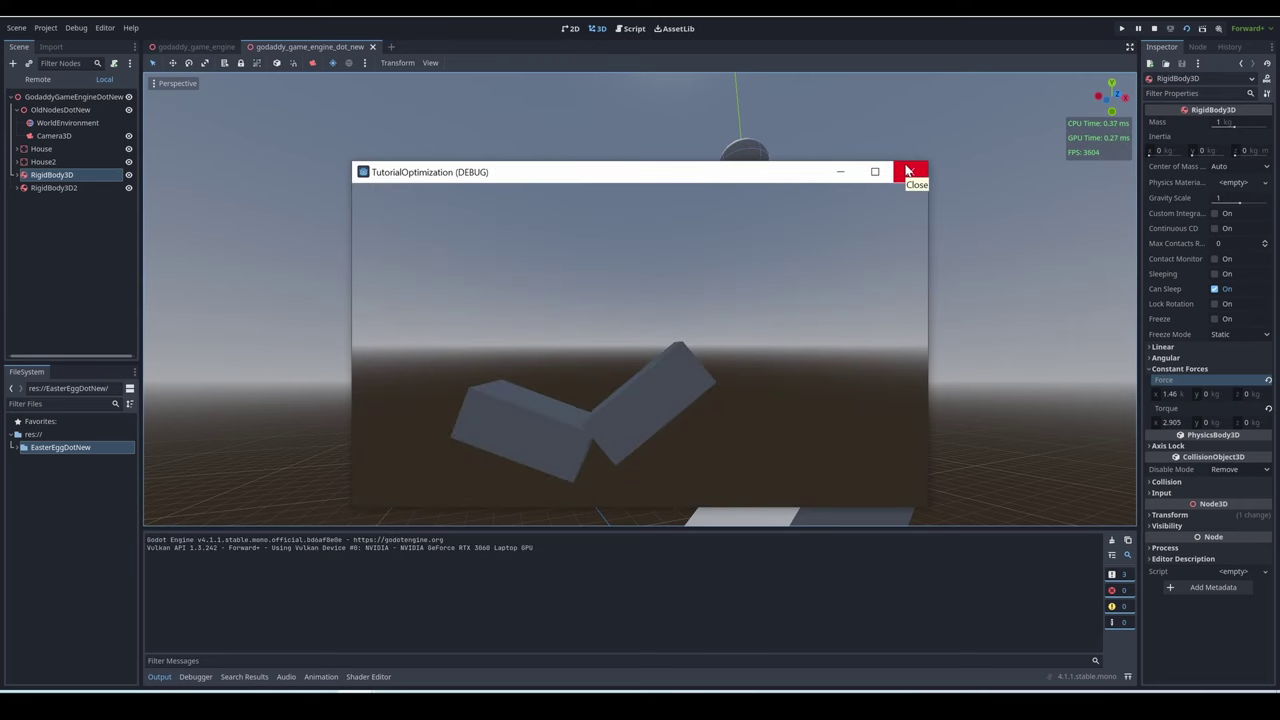
pyautogui.click(908, 172)
pyautogui.moveTo(905, 164); pyautogui.dragTo(905, 164, button='right')
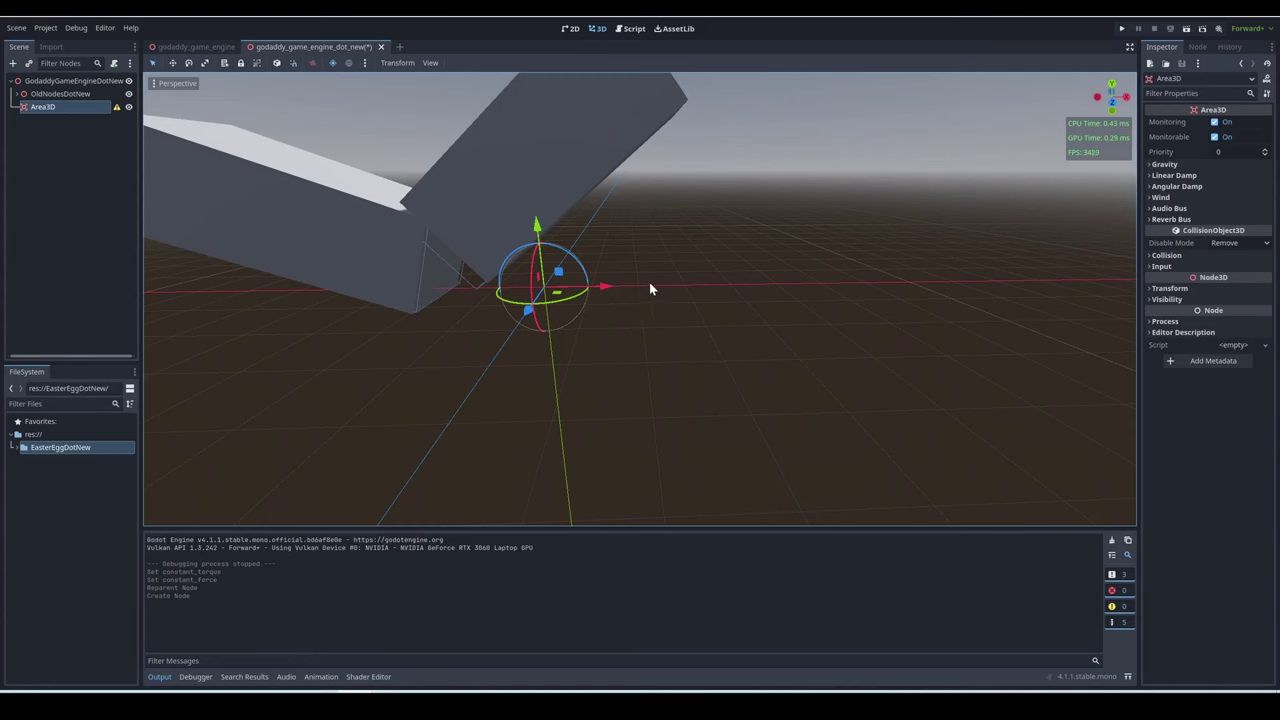
# Move the Area3D along X and add a CollisionShape3D with a BoxShape3D.
pyautogui.moveTo(651, 286); pyautogui.dragTo(1015, 263)
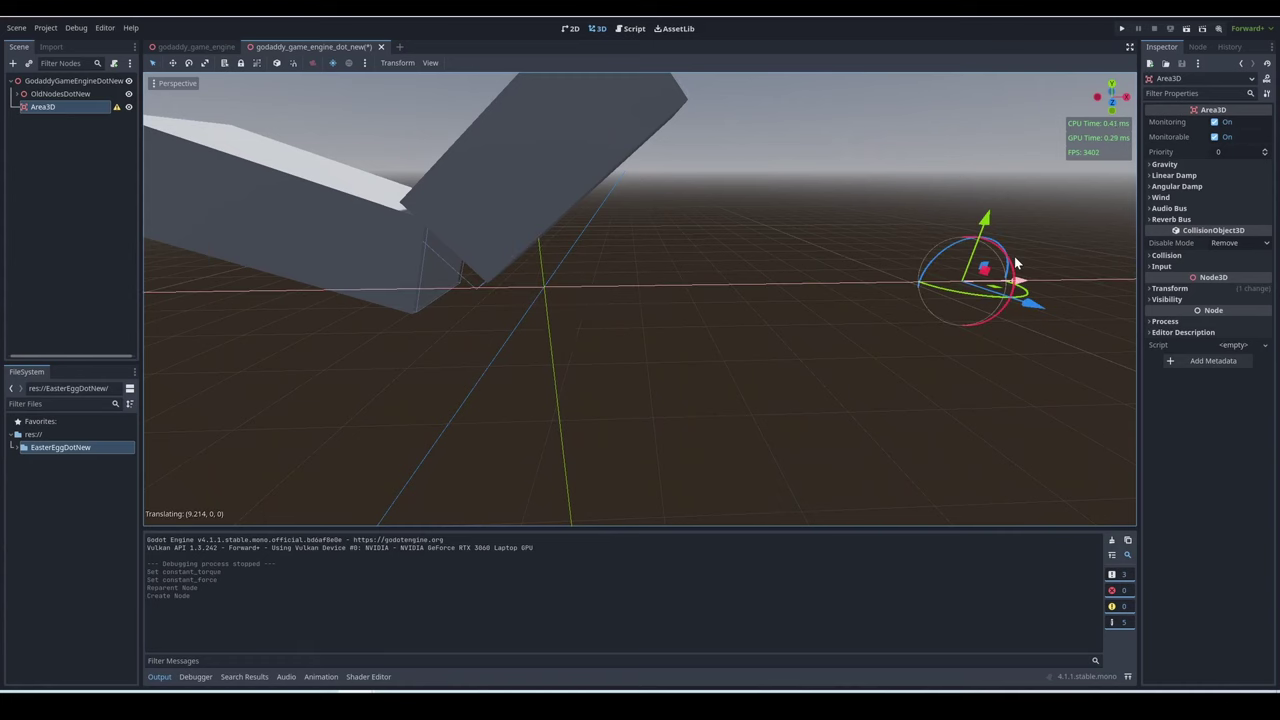
pyautogui.rightClick(99, 114)
pyautogui.click(75, 111)
pyautogui.press('Return')
pyautogui.click(1233, 122)
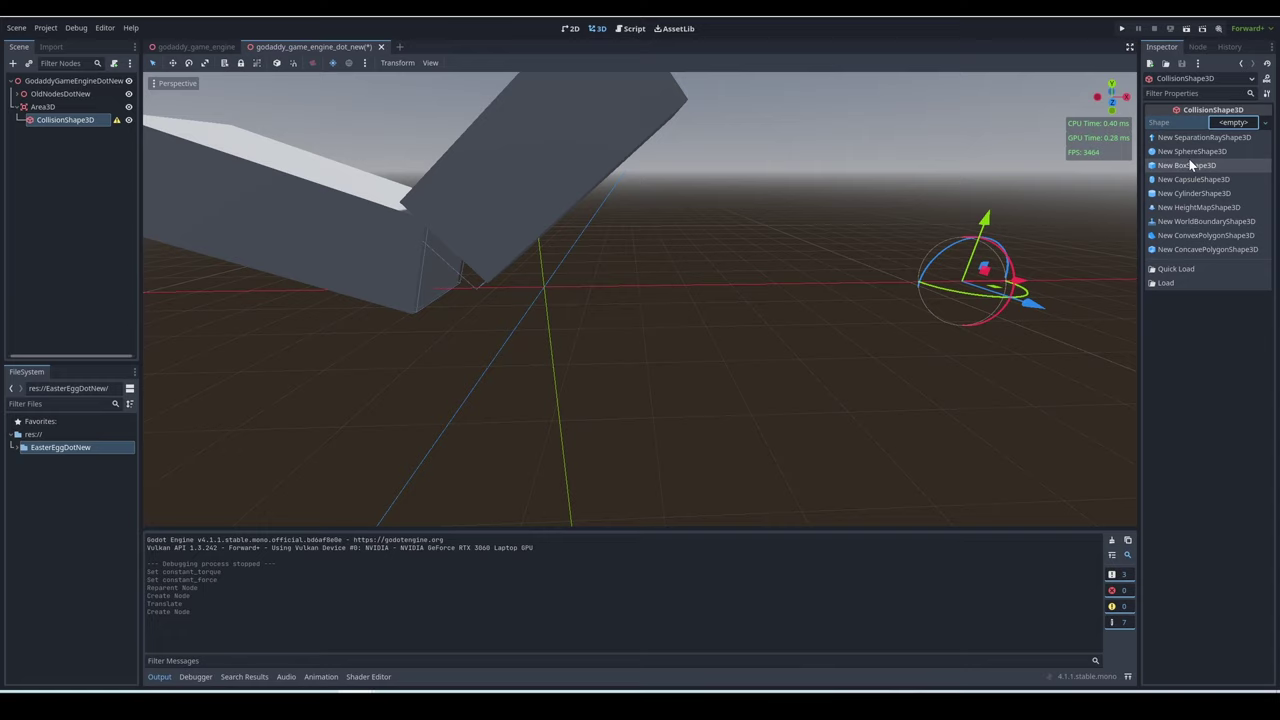
pyautogui.click(1189, 165)
pyautogui.scroll(-5, 840, 355)
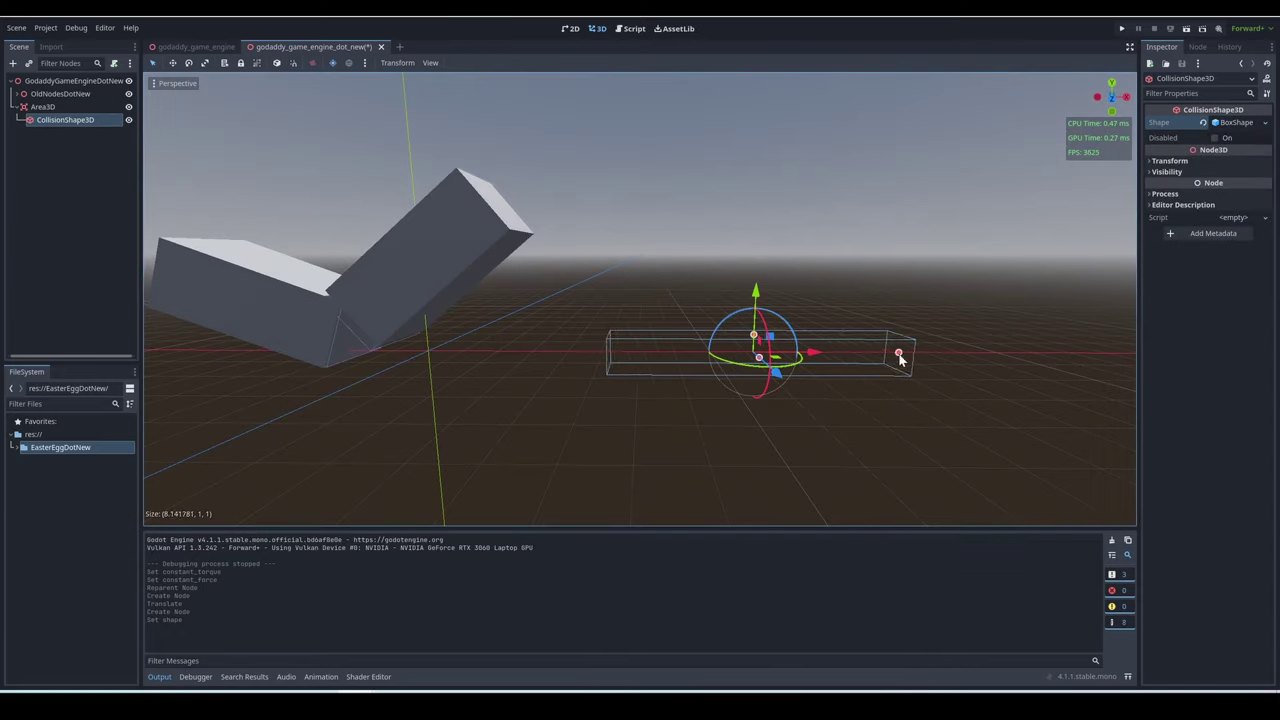
# Extend the area box to about 4.25 deep along Z.
pyautogui.moveTo(836, 380); pyautogui.dragTo(585, 358, button='middle')
pyautogui.moveTo(585, 358); pyautogui.dragTo(620, 366)
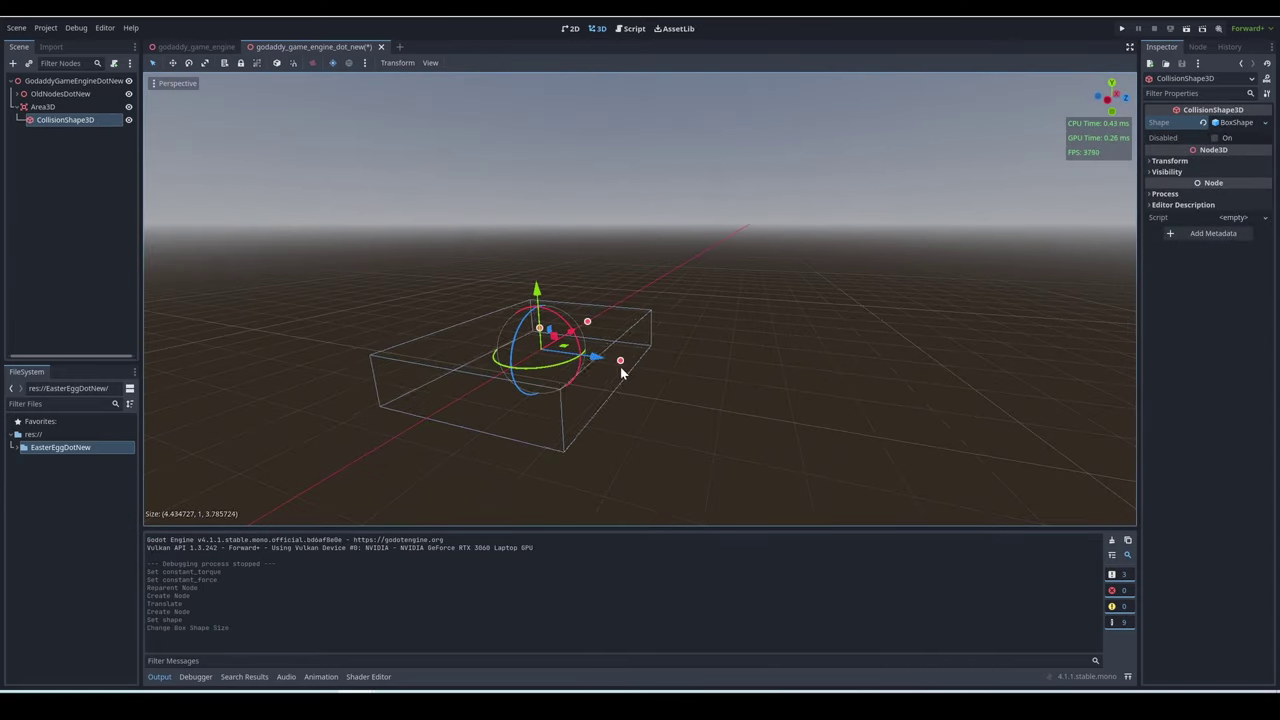
pyautogui.moveTo(620, 366); pyautogui.dragTo(800, 420, button='middle')
pyautogui.scroll(-5, 800, 420)
# Lift the Area3D beside the floating cube and run the game to test detection.
pyautogui.click(65, 95)
pyautogui.click(45, 106)
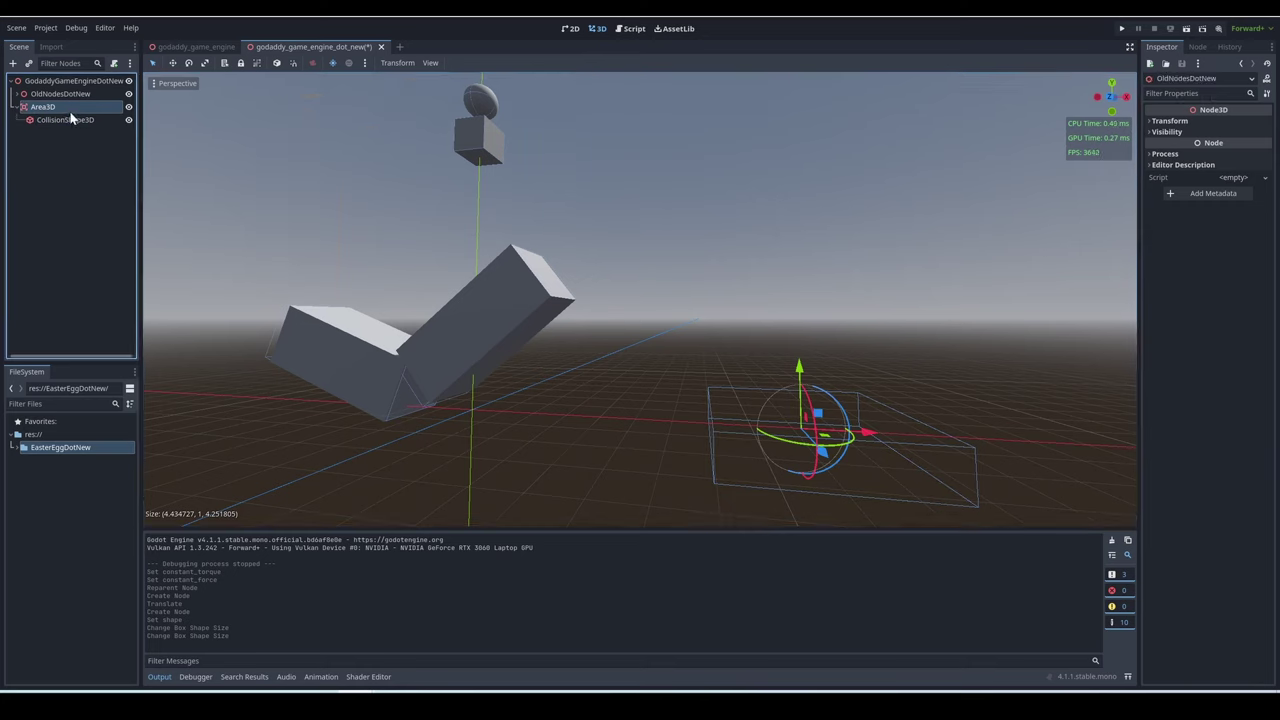
pyautogui.moveTo(775, 440); pyautogui.dragTo(488, 243)
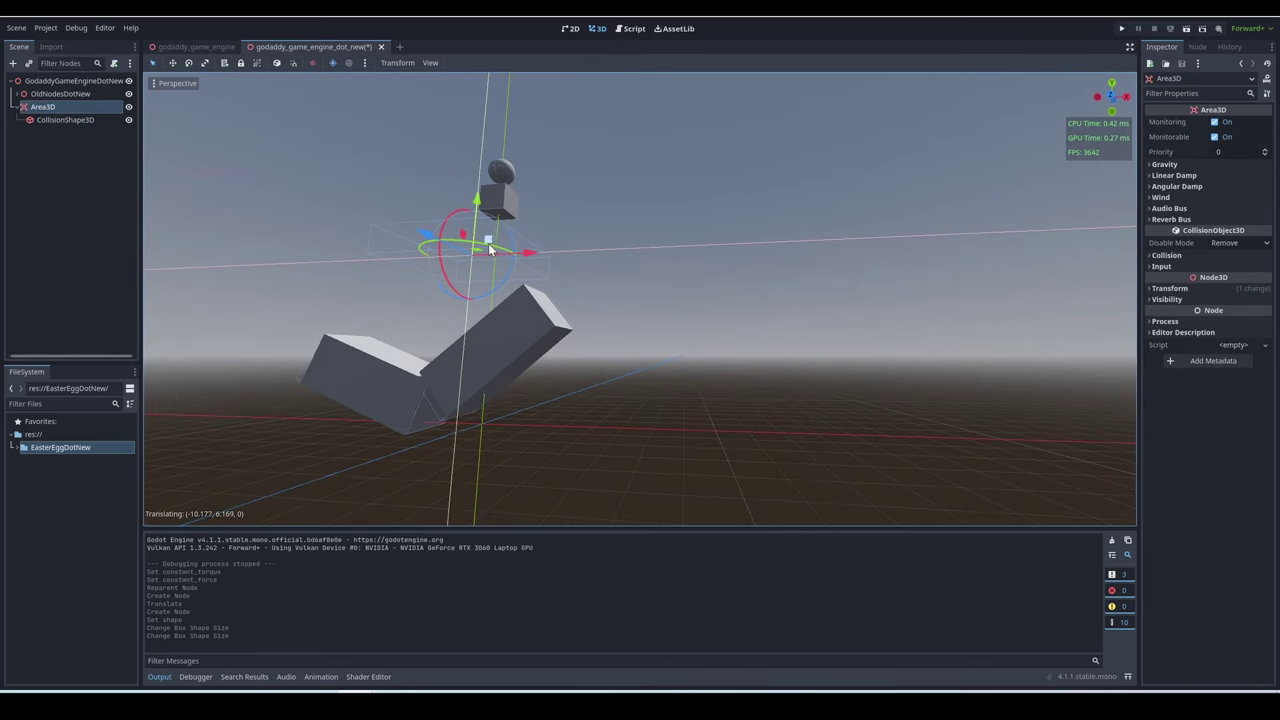
pyautogui.moveTo(488, 243); pyautogui.dragTo(560, 280, button='middle')
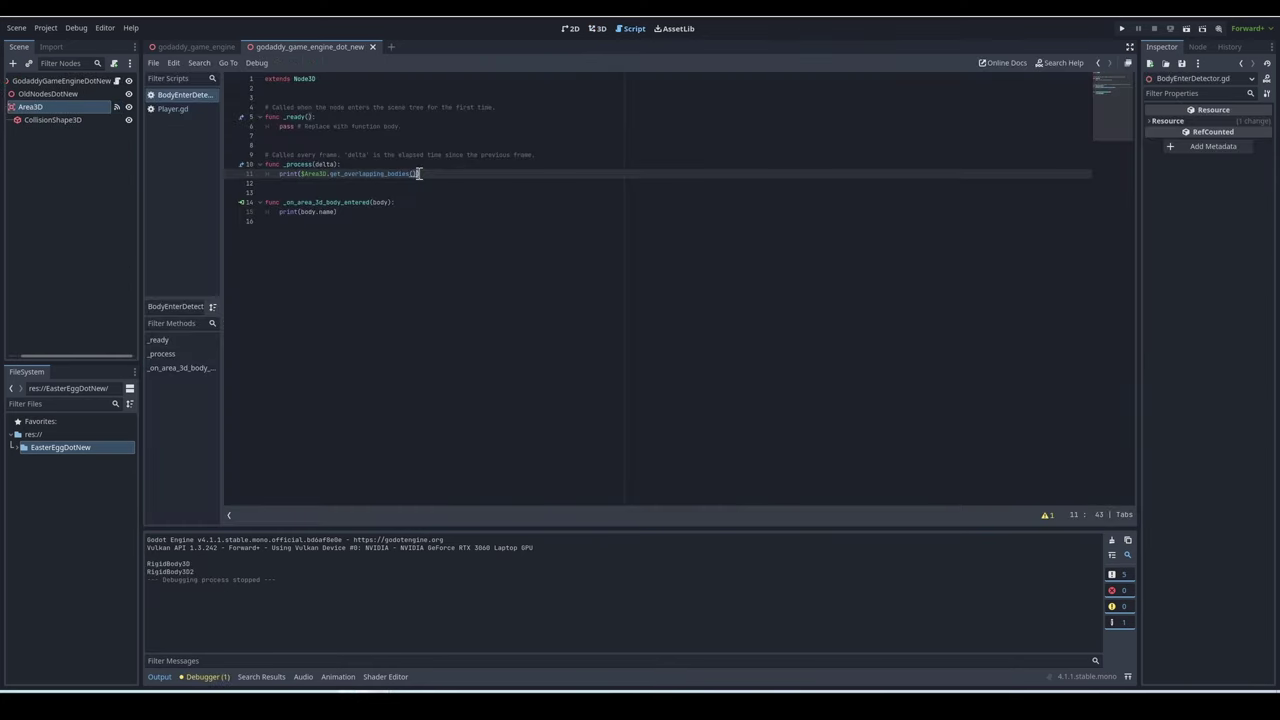
pyautogui.click(597, 28)
pyautogui.click(1182, 32)
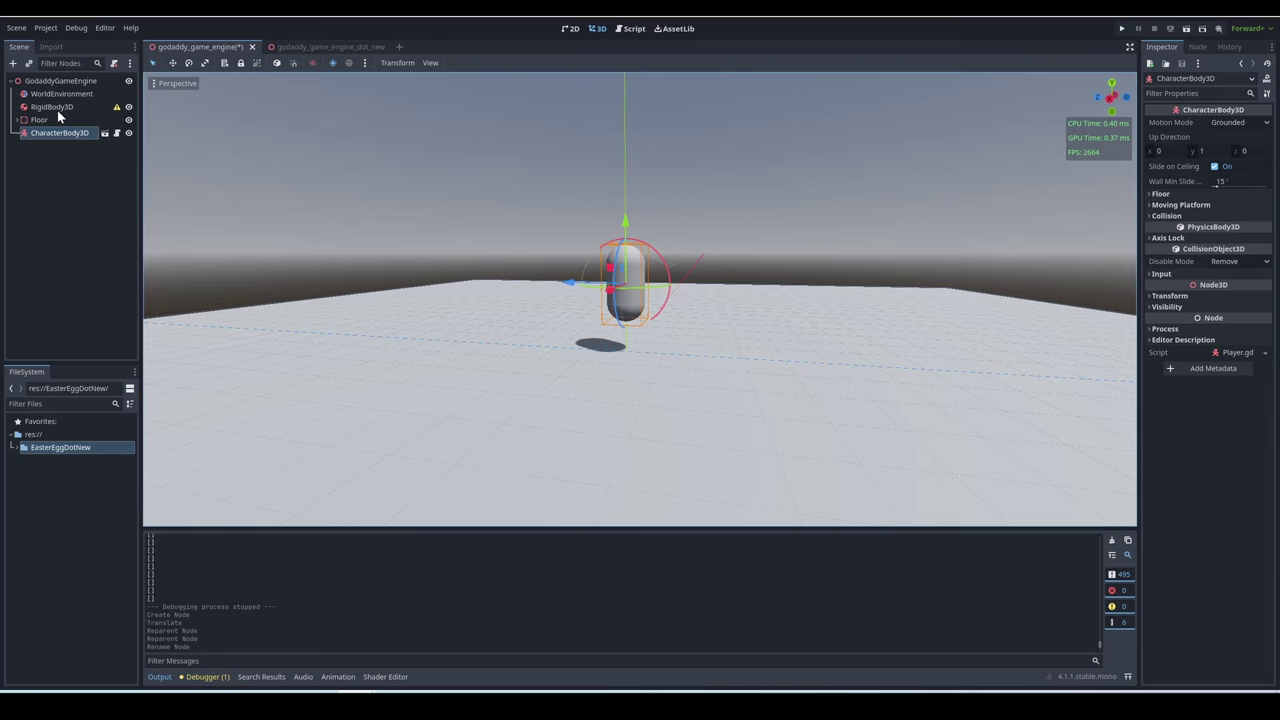
# Begin adding a child node under the RigidBody3D.
pyautogui.click(52, 107)
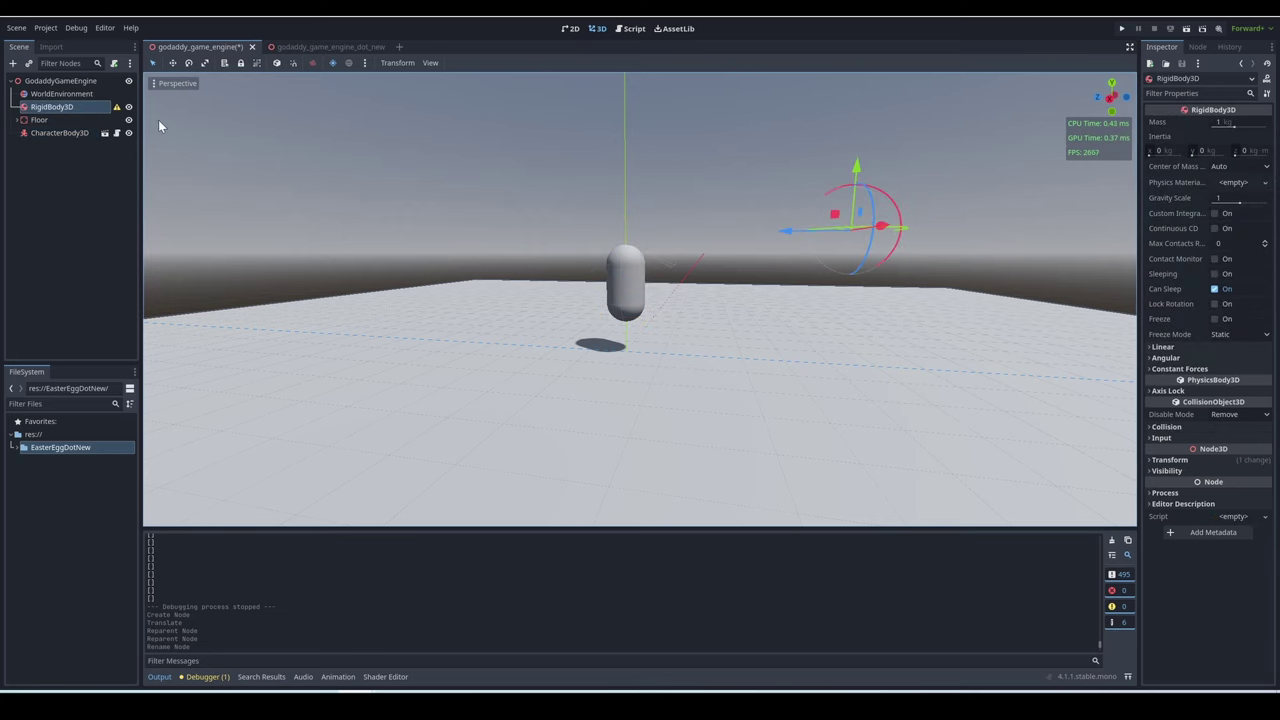
pyautogui.rightClick(99, 113)
pyautogui.click(128, 116)
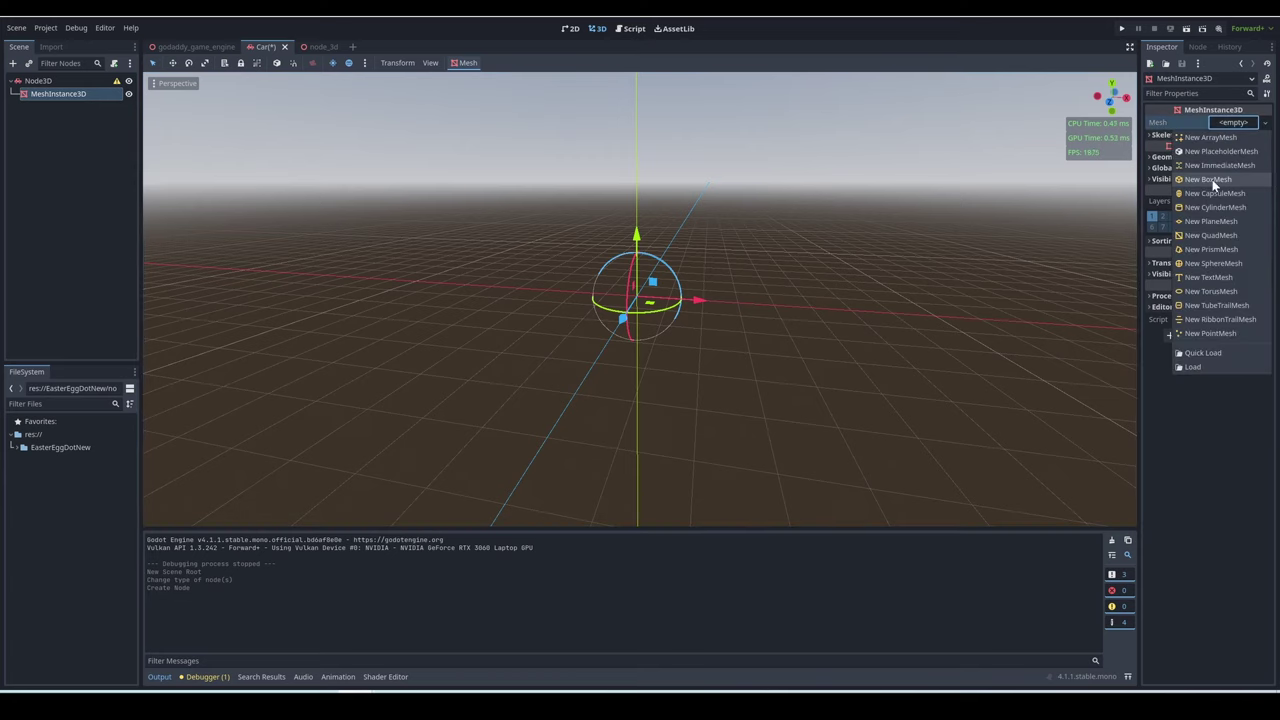
# Give the MeshInstance3D a BoxMesh and add a CollisionShape3D under the Node3D root.
pyautogui.click(1209, 181)
pyautogui.click(69, 120)
pyautogui.rightClick(66, 81)
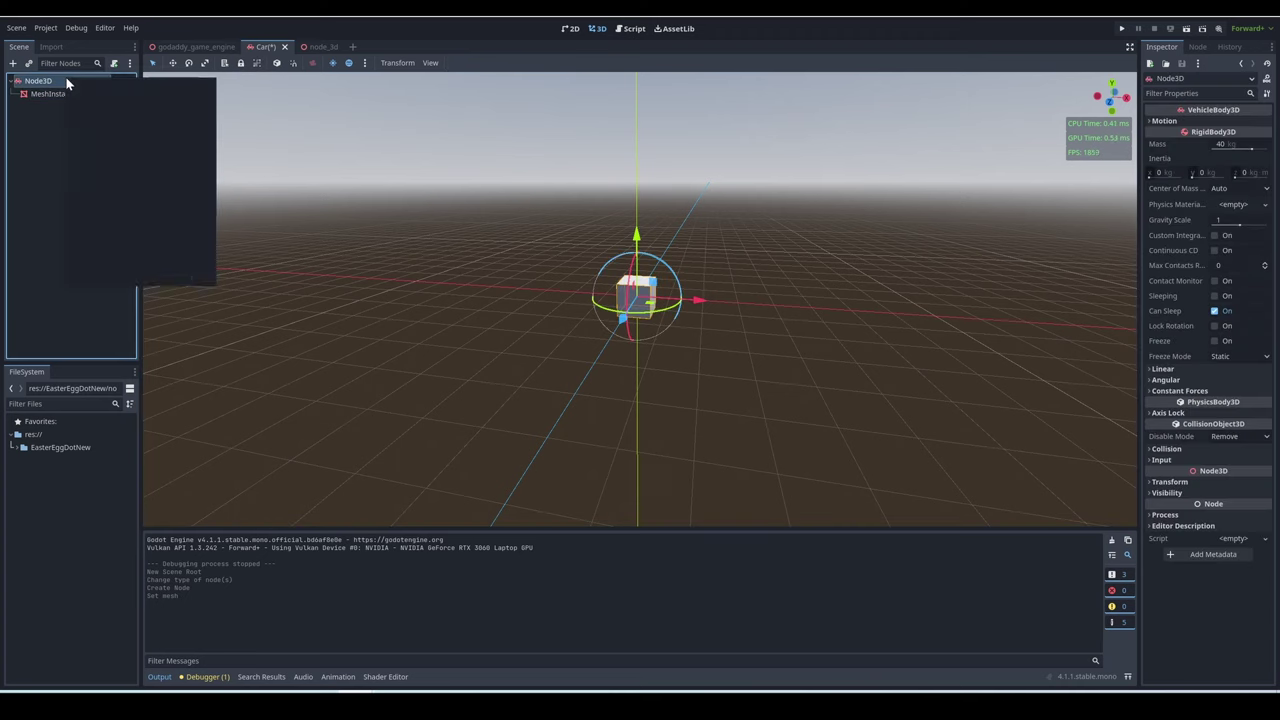
pyautogui.click(86, 93)
pyautogui.press('Return')
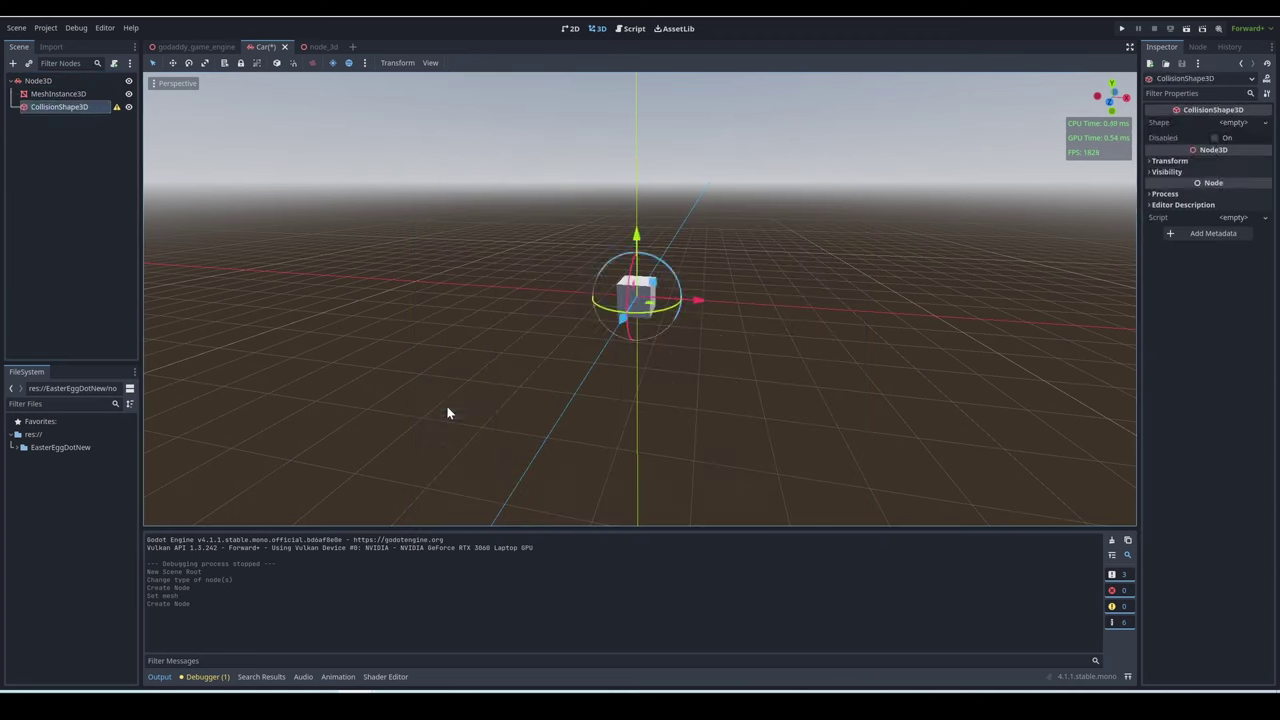
pyautogui.click(474, 217)
pyautogui.click(71, 103)
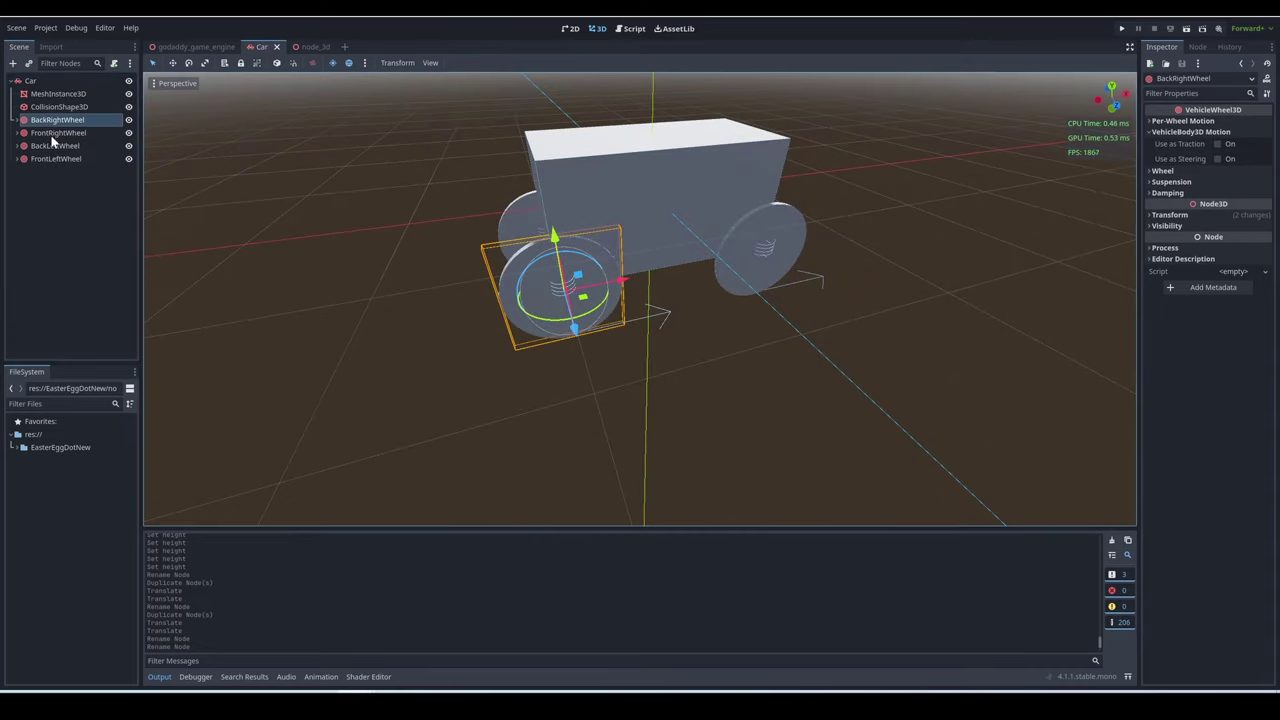
# Enable Use as Steering on the FrontRightWheel.
pyautogui.click(55, 133)
pyautogui.moveTo(600, 290); pyautogui.dragTo(683, 268, button='middle')
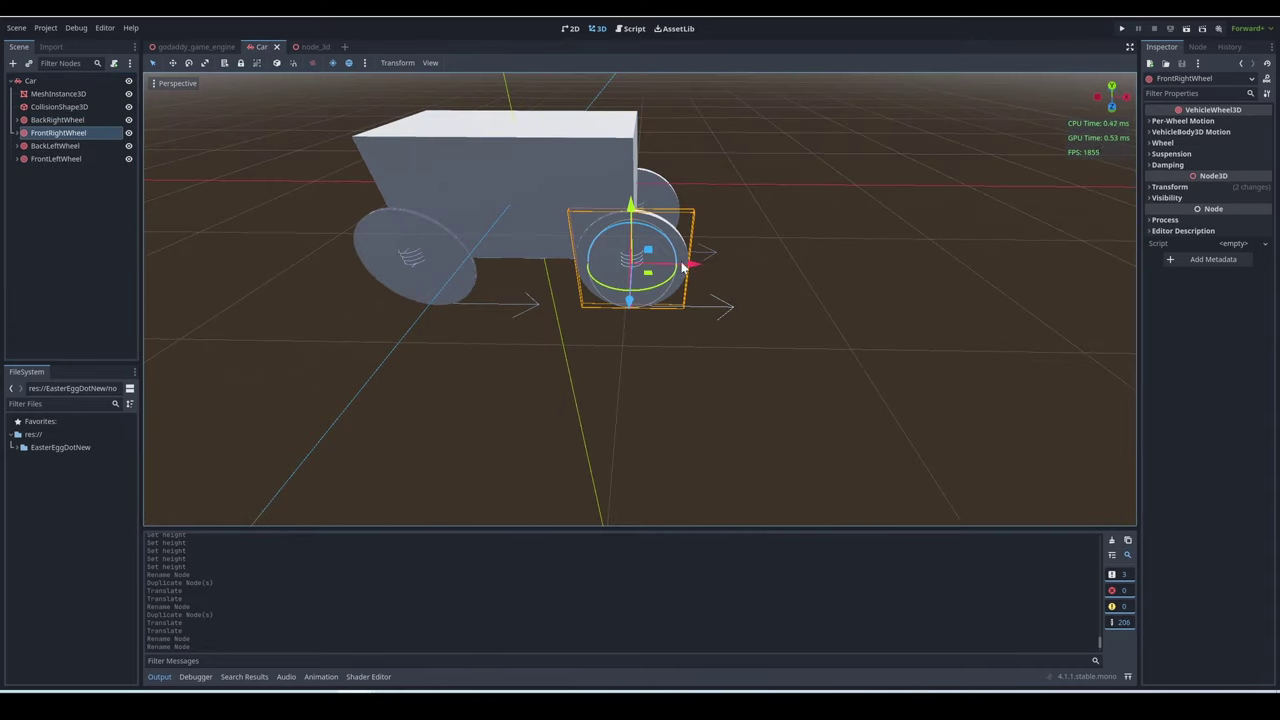
pyautogui.click(1197, 133)
pyautogui.click(1217, 160)
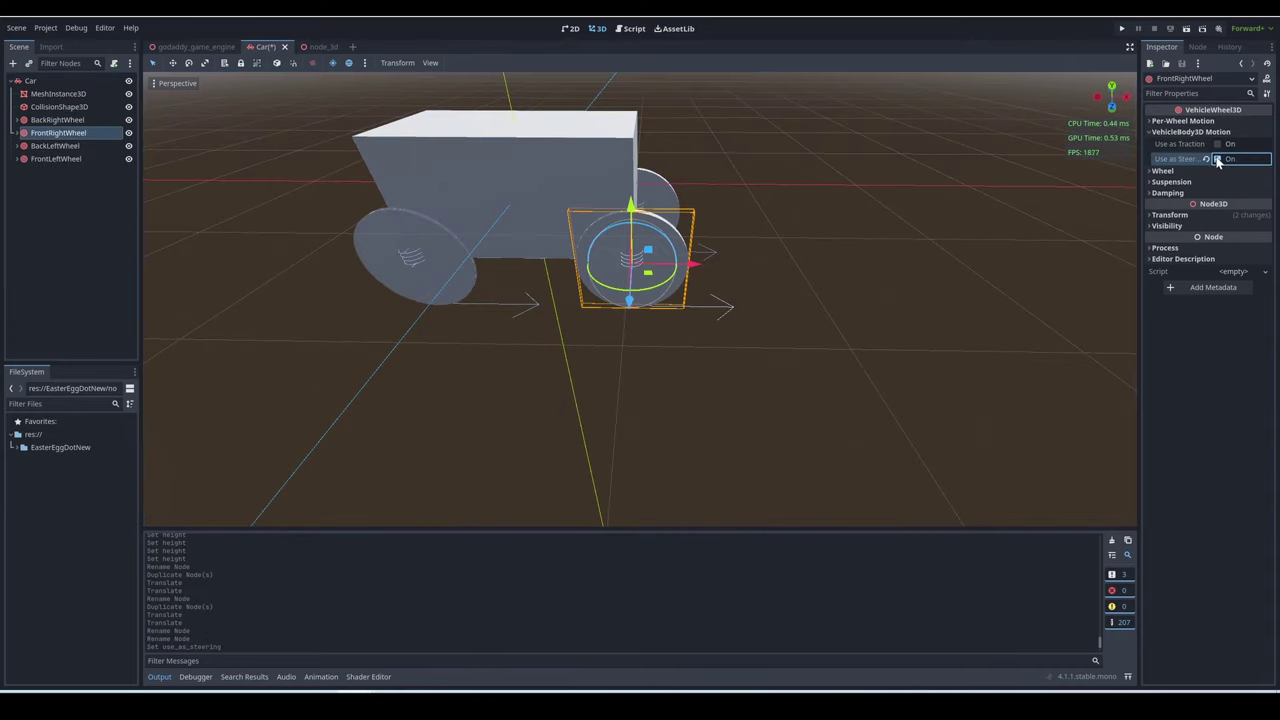
pyautogui.click(1150, 131)
# Enable Use as Traction on the BackRightWheel and BackLeftWheel.
pyautogui.click(55, 120)
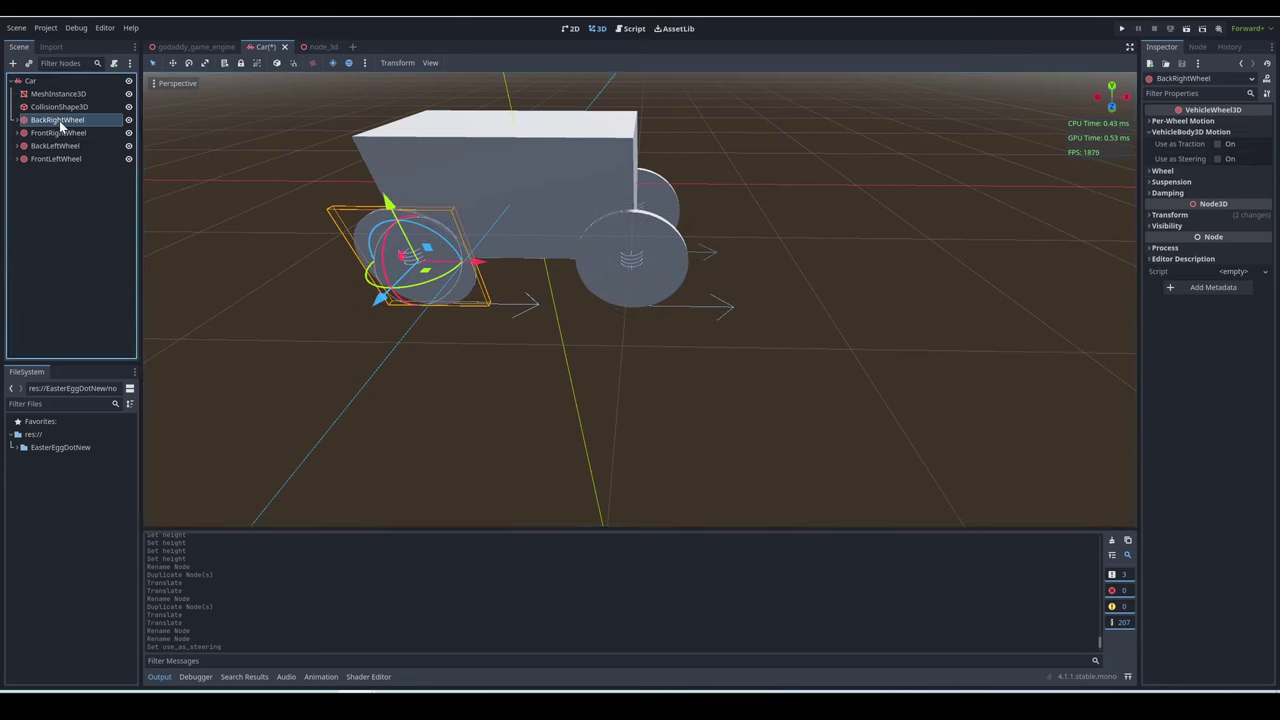
pyautogui.click(1217, 144)
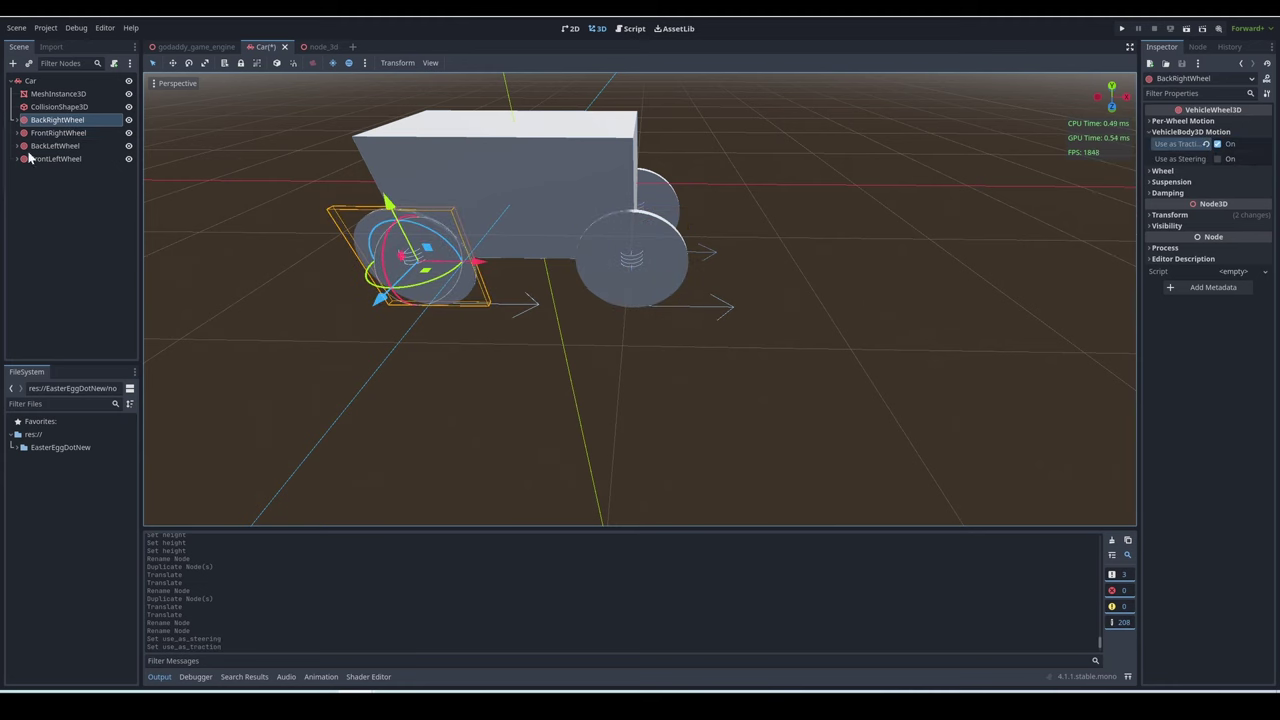
pyautogui.click(88, 146)
pyautogui.click(1192, 131)
pyautogui.click(1217, 143)
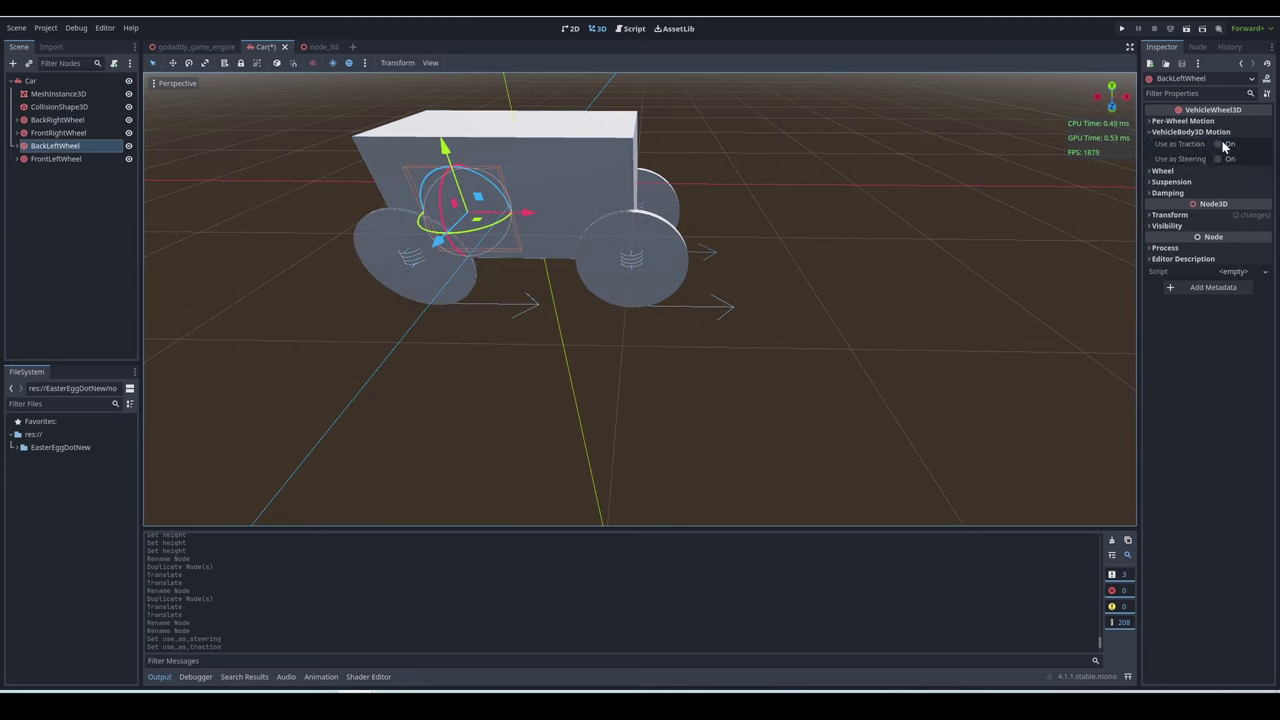
# Make the FrontLeftWheel steer, finish the engine_force line in the car script, and run the game.
pyautogui.click(66, 159)
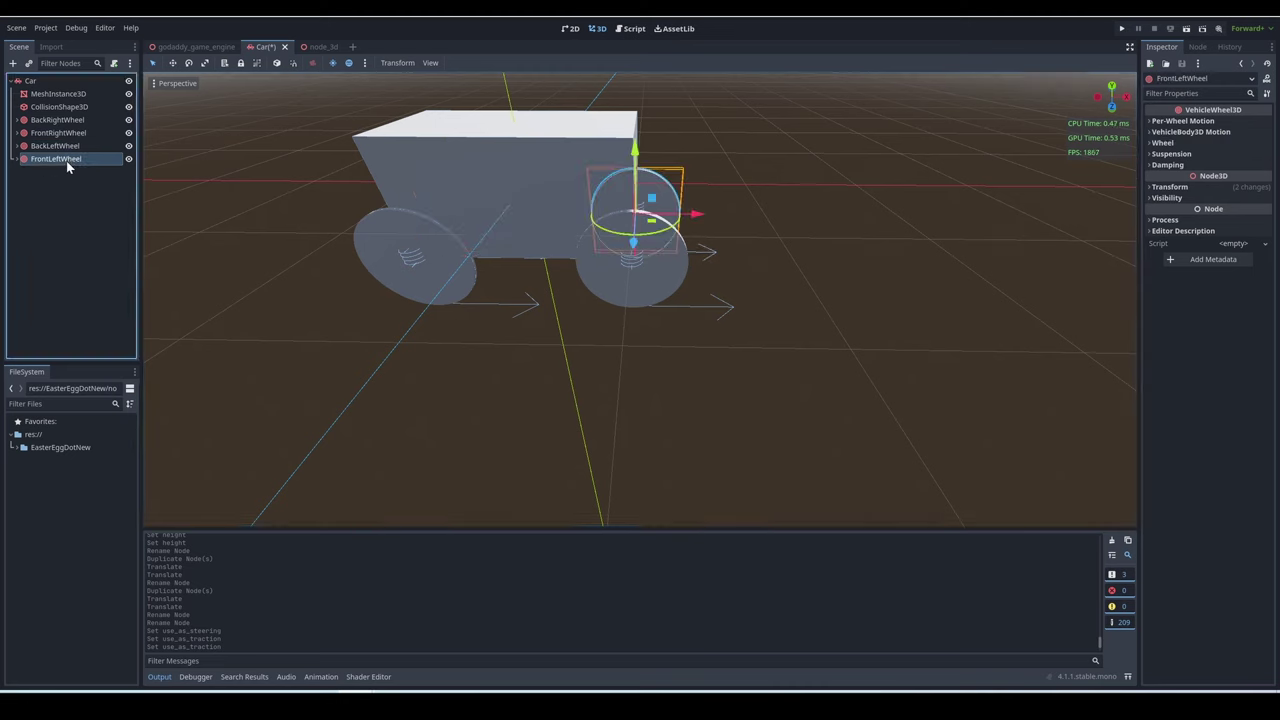
pyautogui.click(1205, 135)
pyautogui.click(1217, 158)
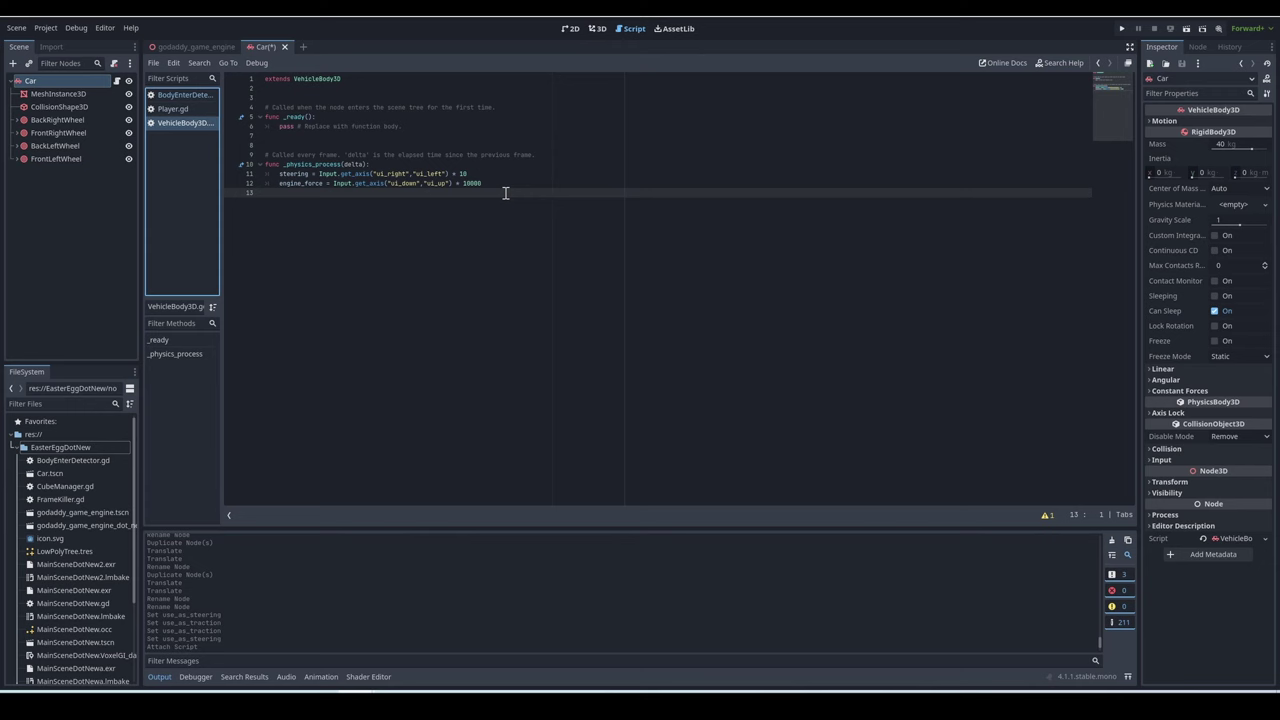
pyautogui.click(524, 186)
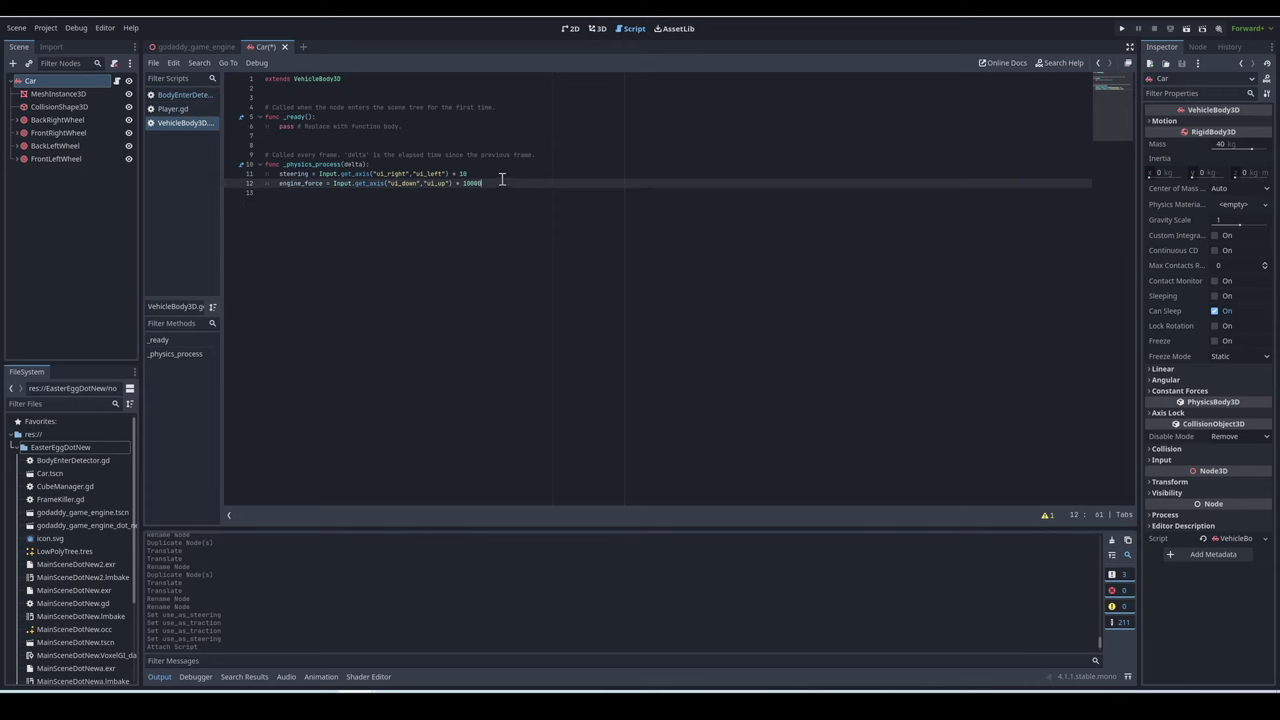
pyautogui.press('F5')
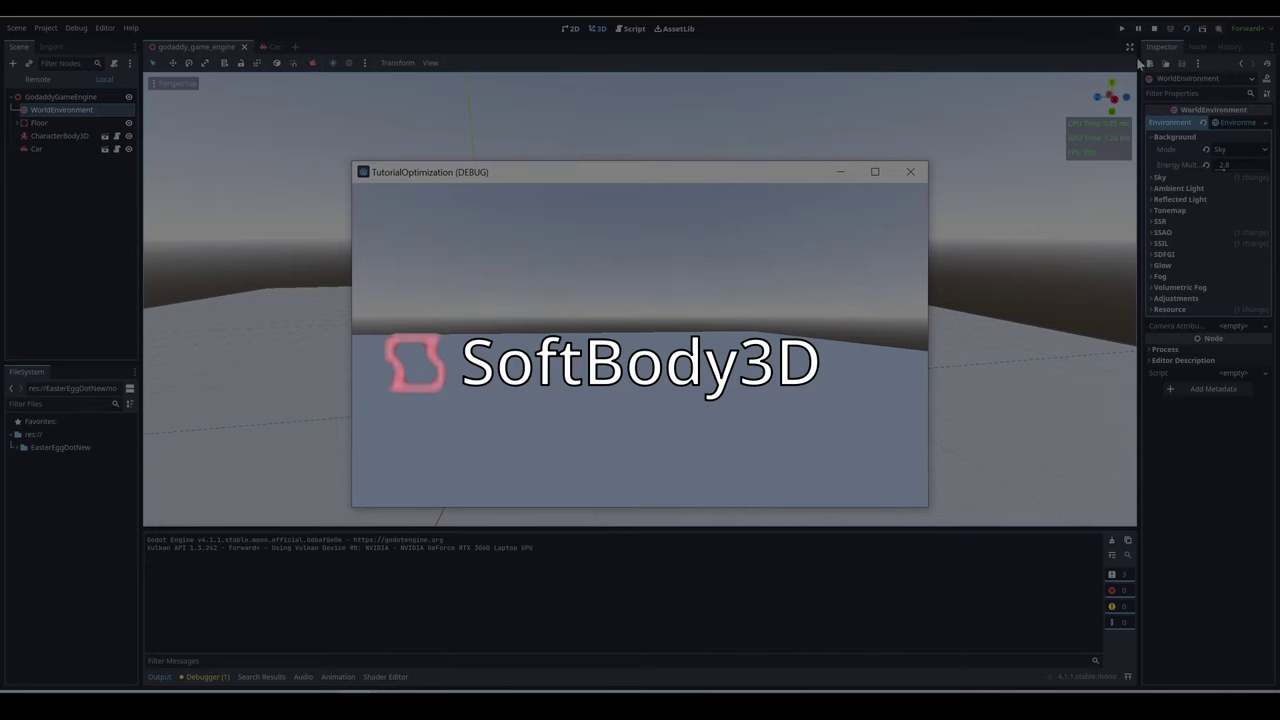
# Stop the game and group the old scene nodes under OldNodesDotNew.
pyautogui.click(1154, 29)
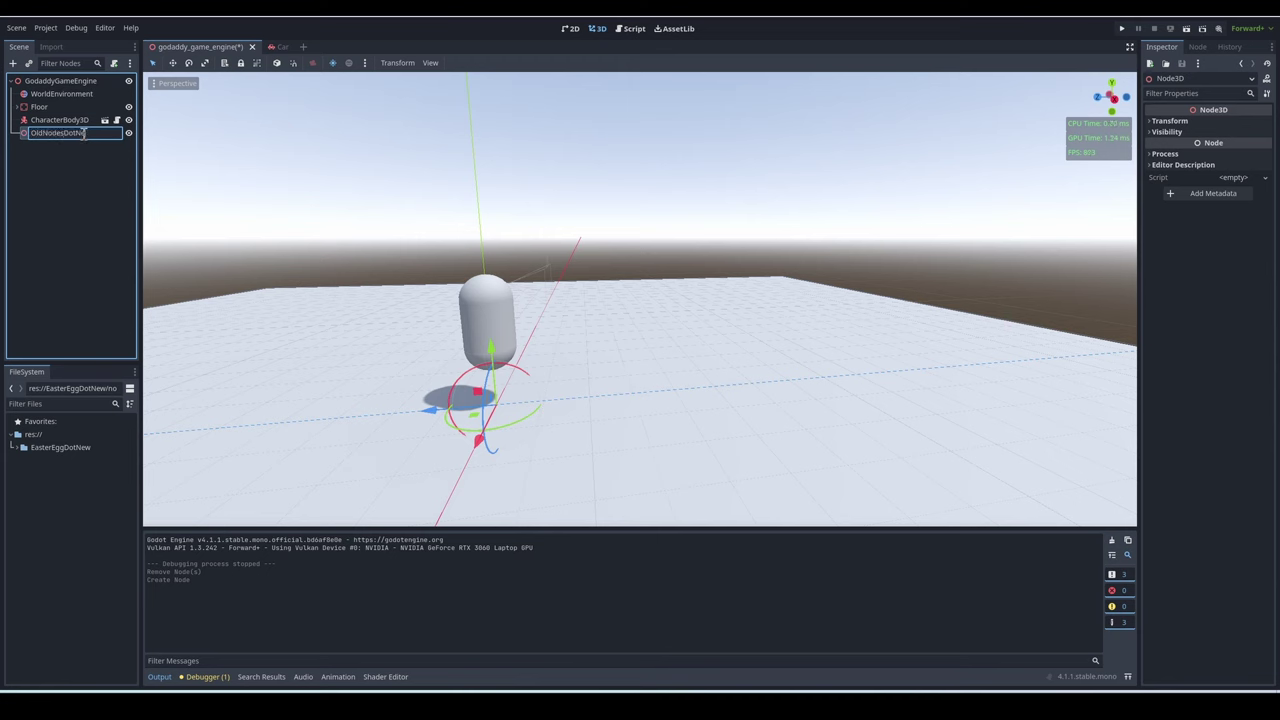
pyautogui.click(50, 119)
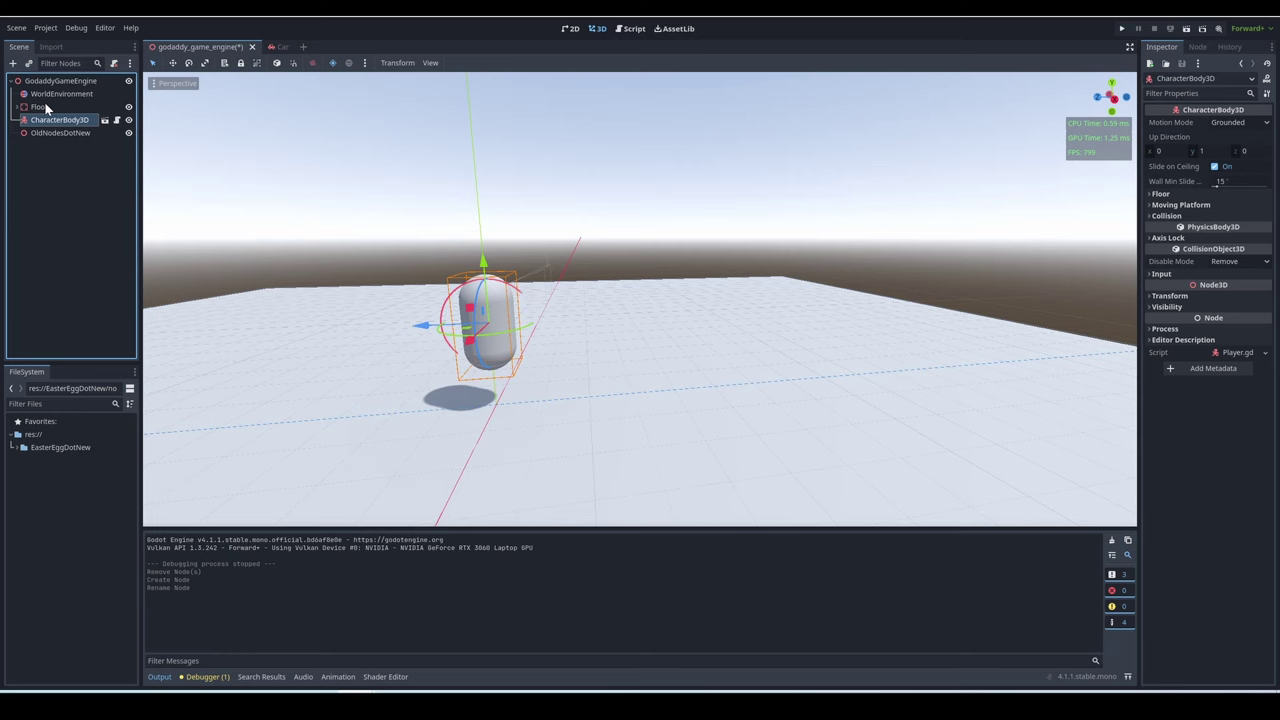
pyautogui.keyDown('shift'); pyautogui.click(52, 93); pyautogui.keyUp('shift')
pyautogui.moveTo(52, 101); pyautogui.dragTo(58, 133)
# Add a SoftBody3D node and lift it up into the air.
pyautogui.click(14, 64)
pyautogui.write('soft')
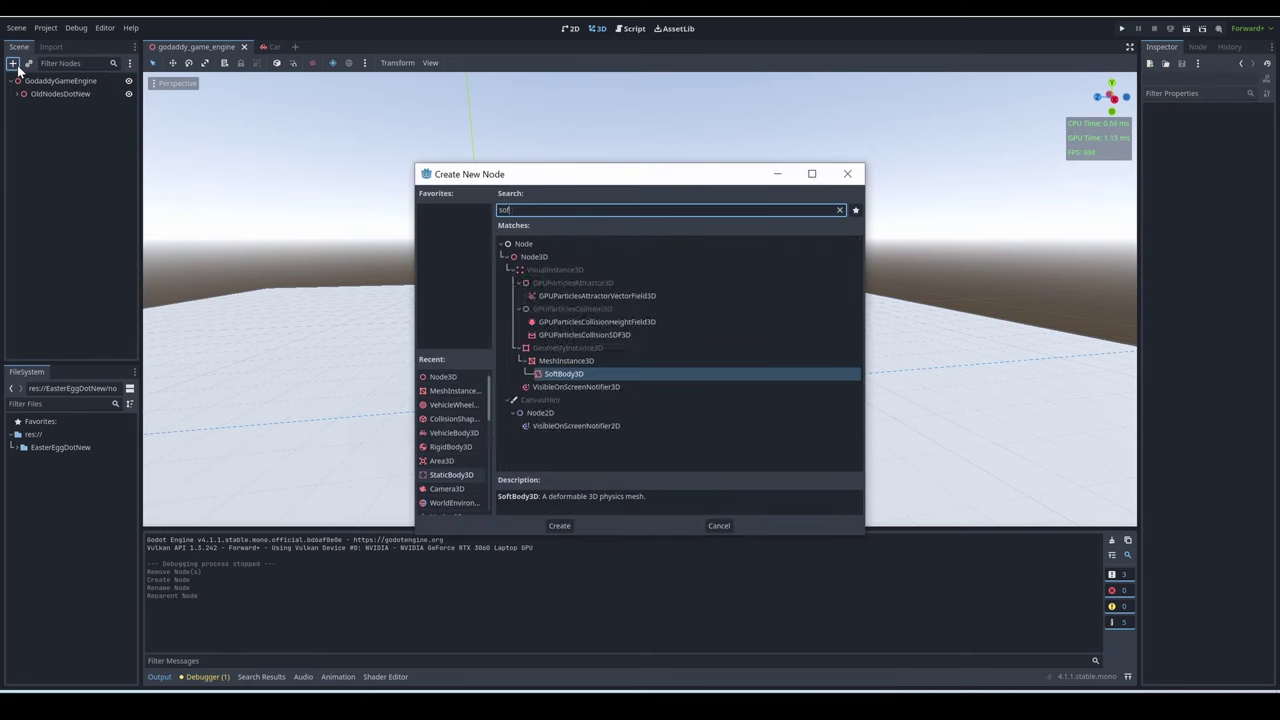
pyautogui.click(560, 526)
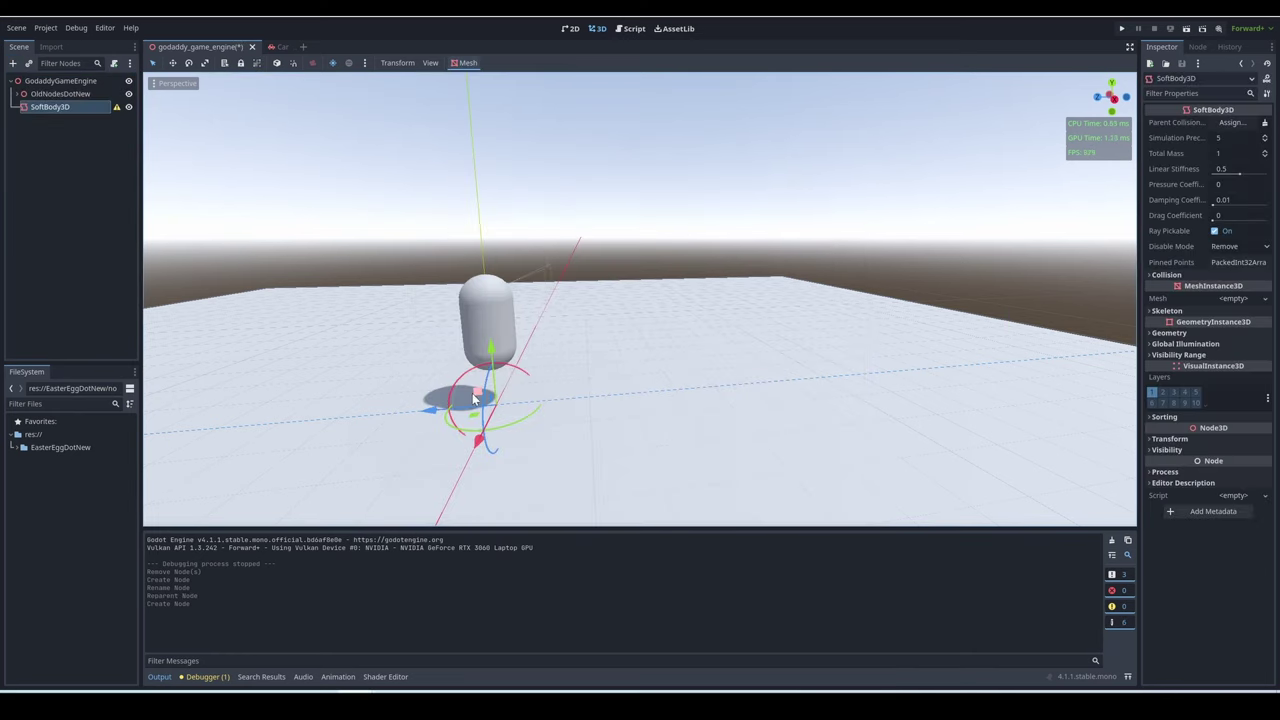
pyautogui.moveTo(476, 398); pyautogui.dragTo(714, 220)
pyautogui.moveTo(714, 220); pyautogui.dragTo(680, 244, button='right')
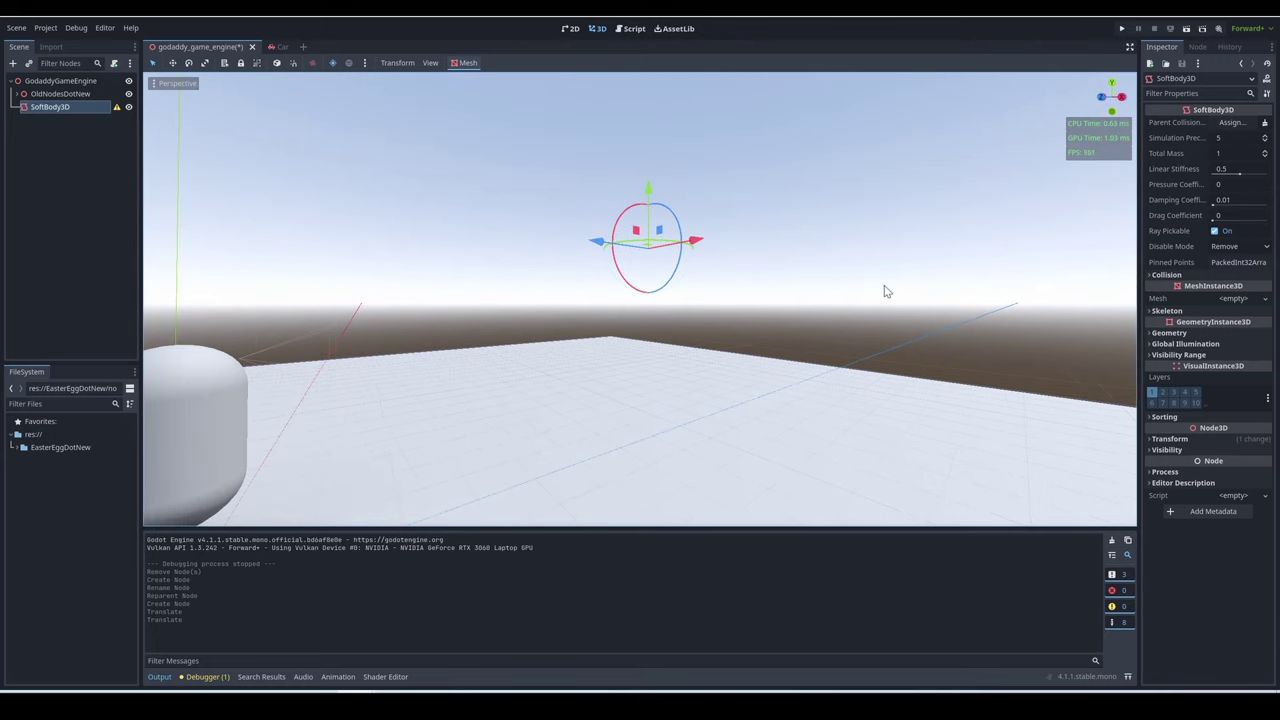
# Give the soft body a new BoxMesh with linear stiffness 0.05 and pressure 16.25, then test it.
pyautogui.click(1236, 299)
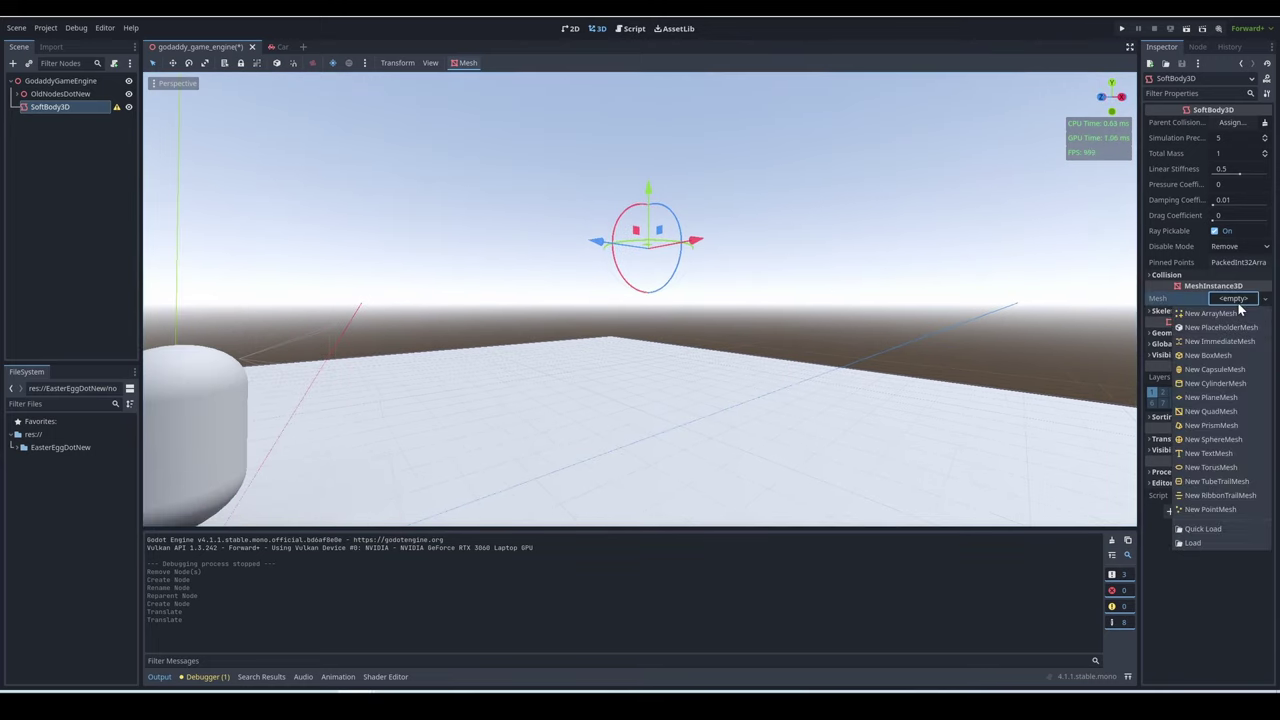
pyautogui.click(1222, 355)
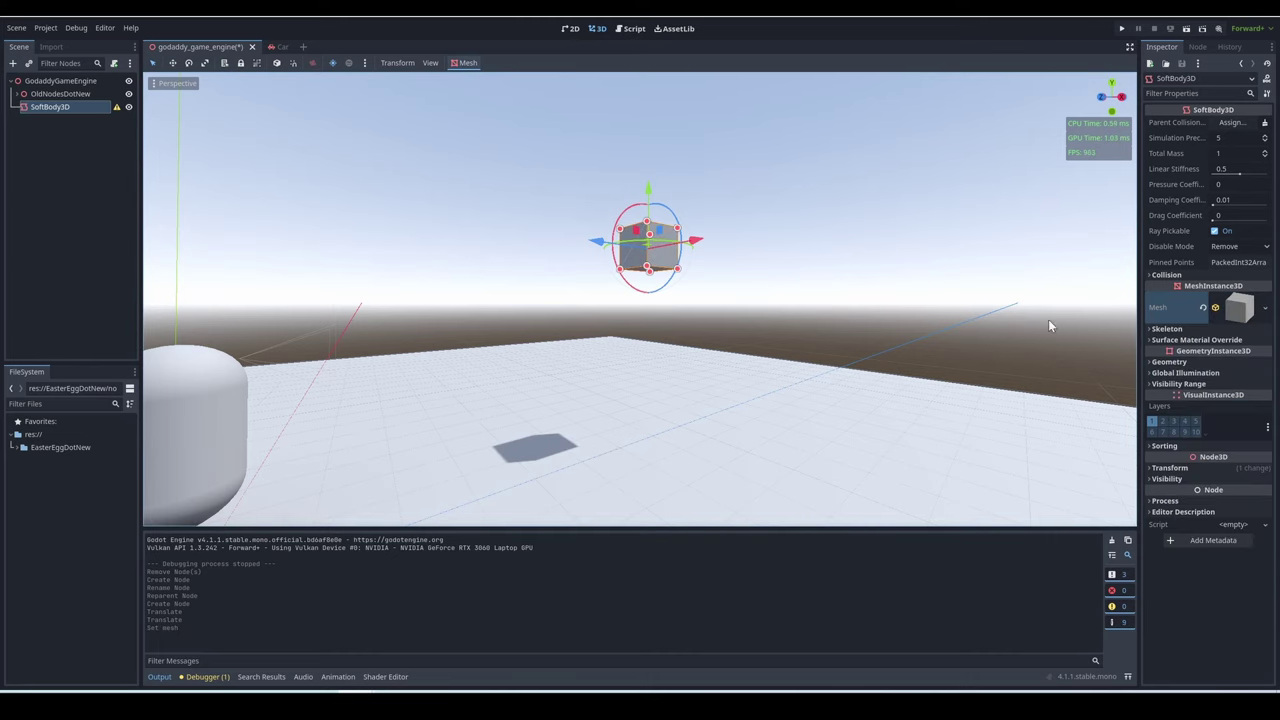
pyautogui.moveTo(1051, 323); pyautogui.dragTo(1000, 360, button='right')
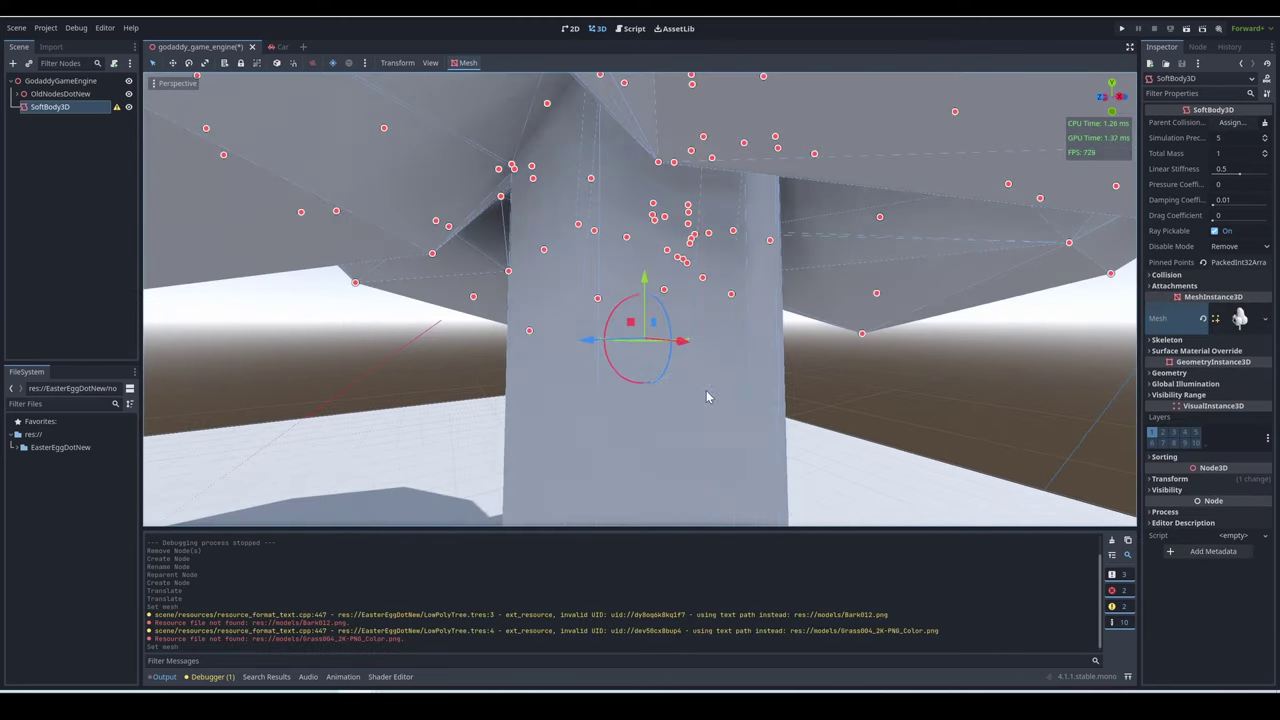
pyautogui.moveTo(706, 390); pyautogui.dragTo(665, 362, button='right')
pyautogui.click(1265, 318)
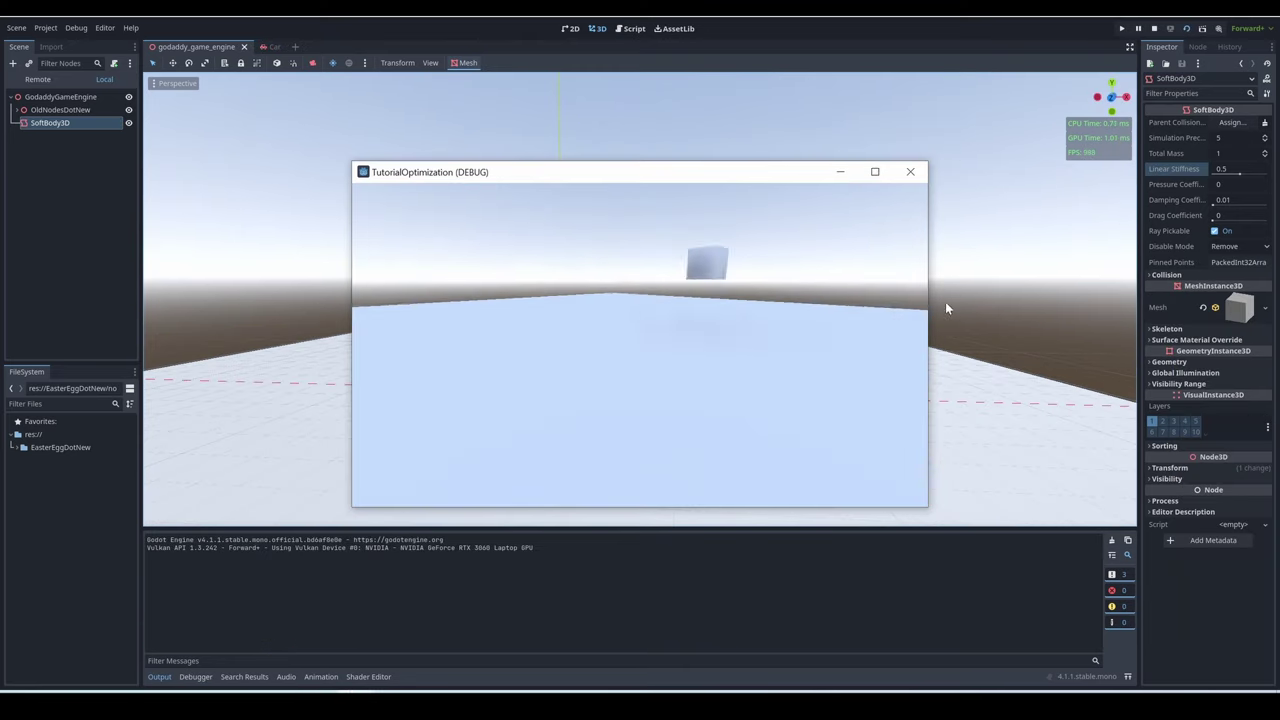
pyautogui.press('F8')
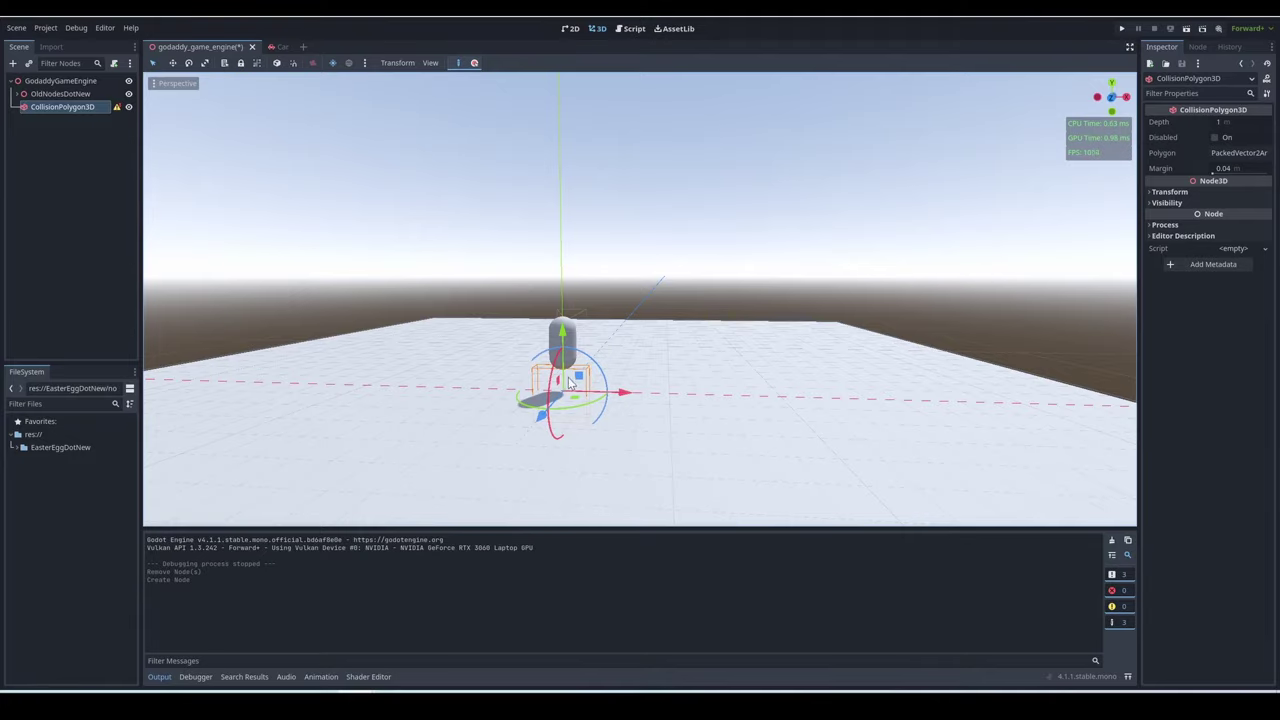
# Restore the CollisionPolygon3D and reshape its outline into five points by adding and moving vertices.
pyautogui.hotkey('ctrl', 'z')
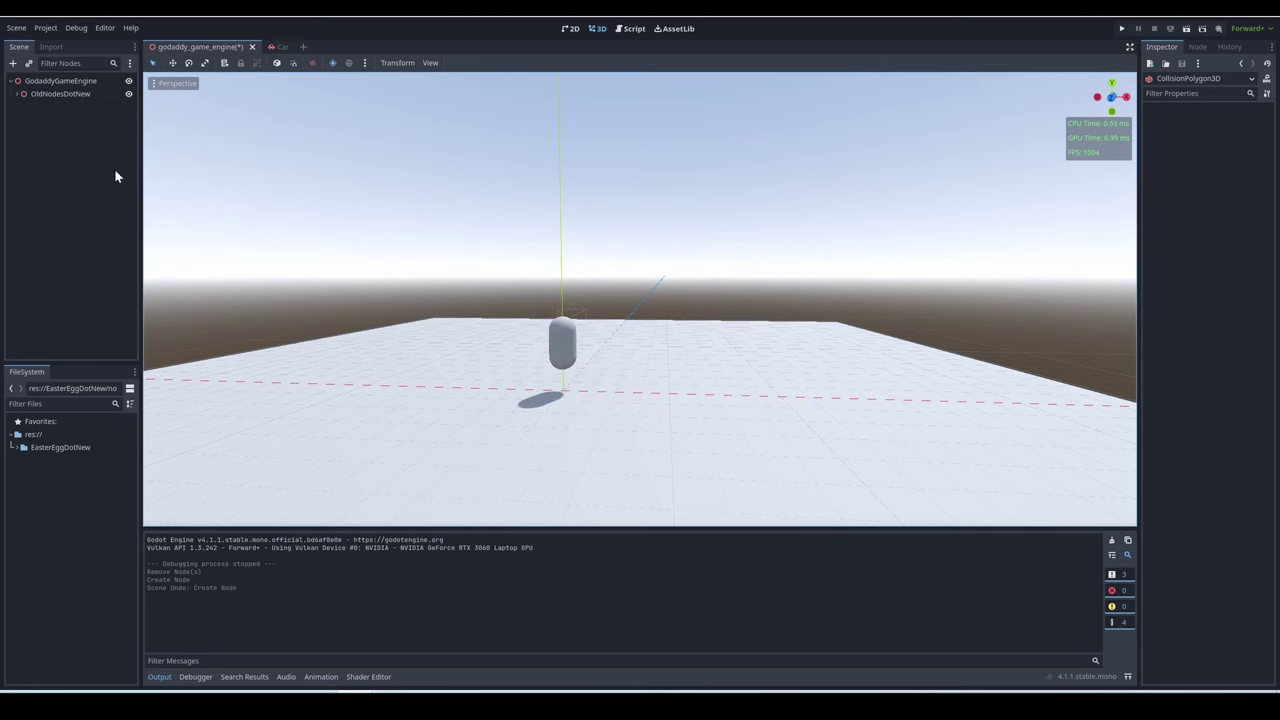
pyautogui.hotkey('ctrl', 'shift', 'z')
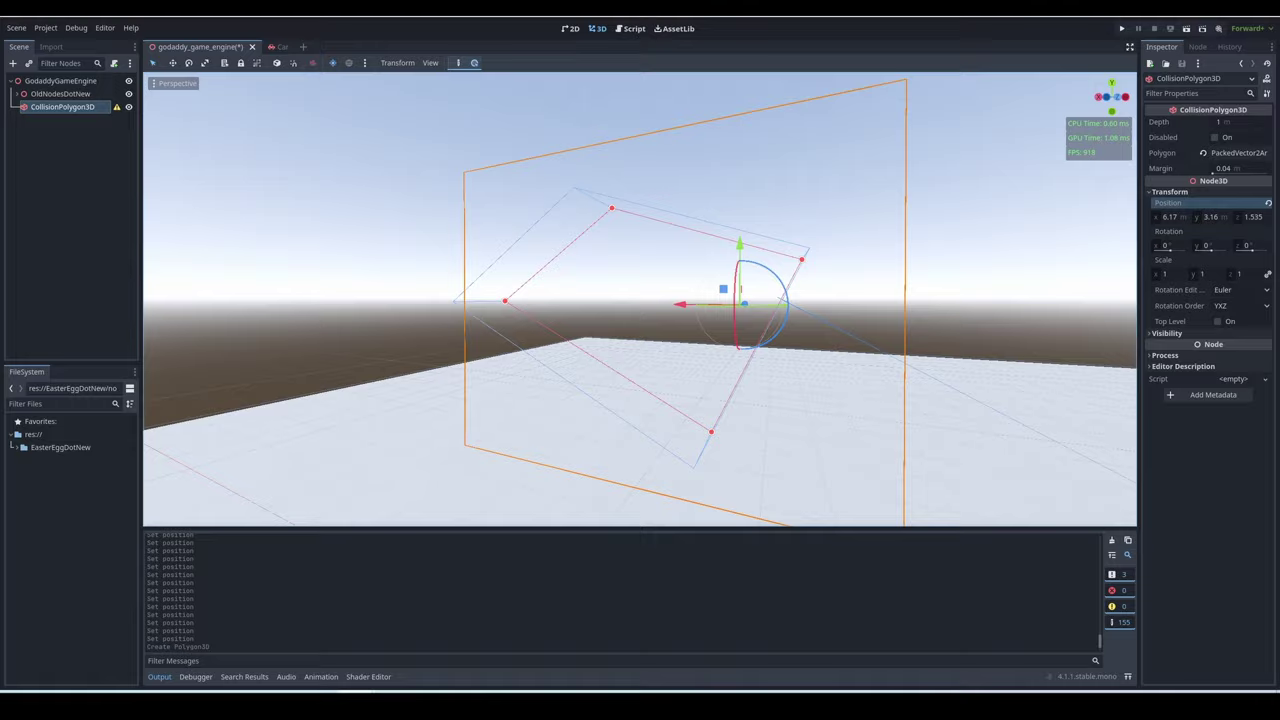
pyautogui.moveTo(640, 300); pyautogui.dragTo(726, 311, button='middle')
pyautogui.click(868, 242)
pyautogui.moveTo(726, 311); pyautogui.dragTo(659, 297)
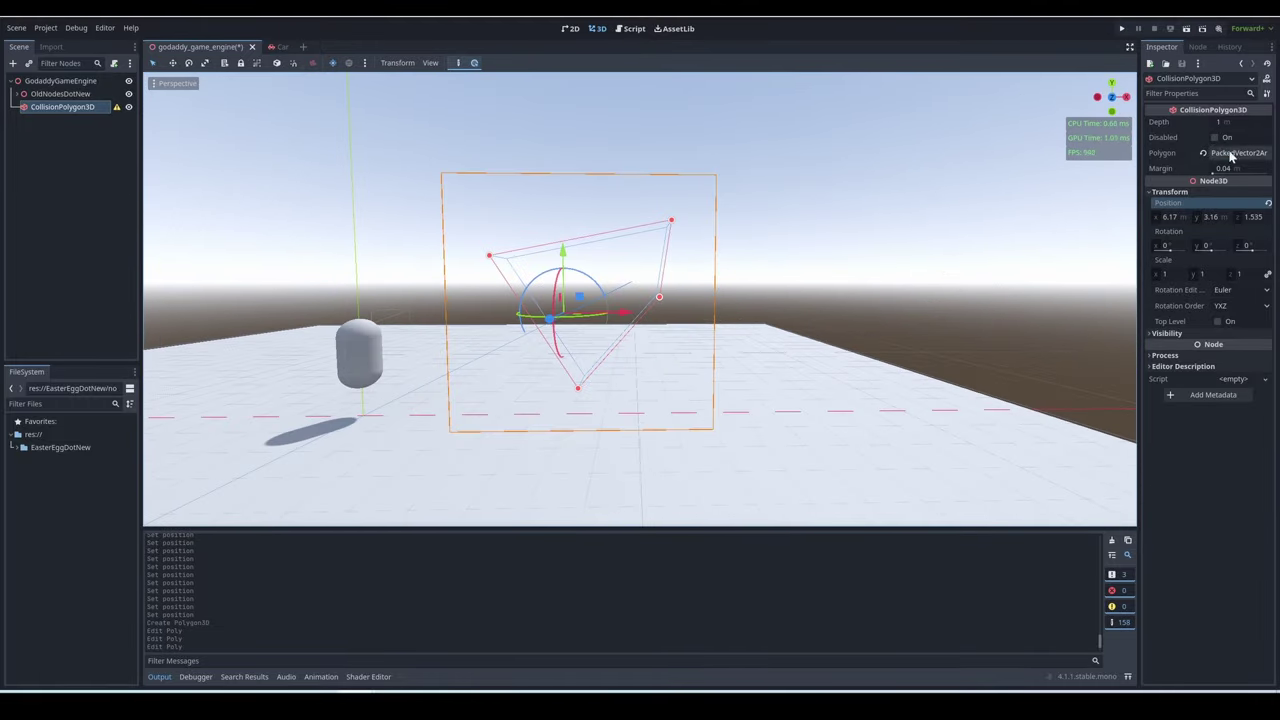
pyautogui.click(1232, 155)
pyautogui.scroll(3, 796, 312)
pyautogui.moveTo(1112, 313); pyautogui.dragTo(830, 320, button='middle')
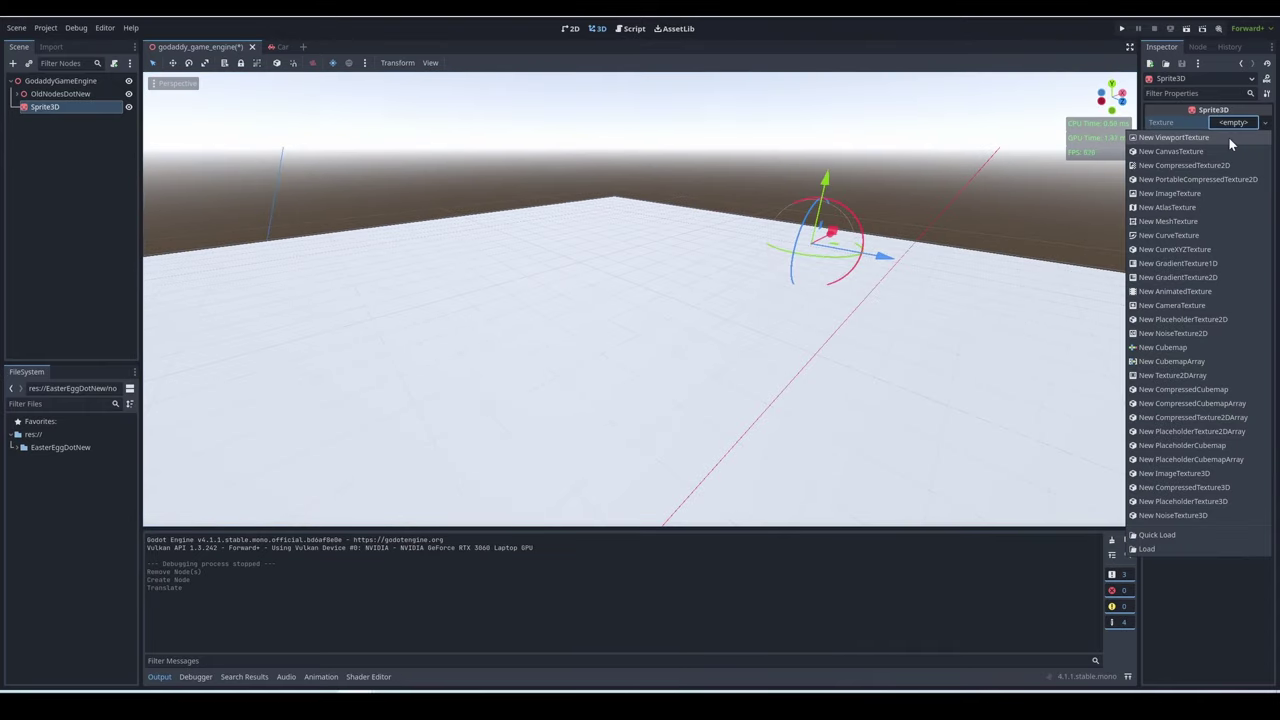
# Quick-load icon.svg as the Sprite3D's texture and run the game to view it.
pyautogui.click(1170, 536)
pyautogui.click(599, 464)
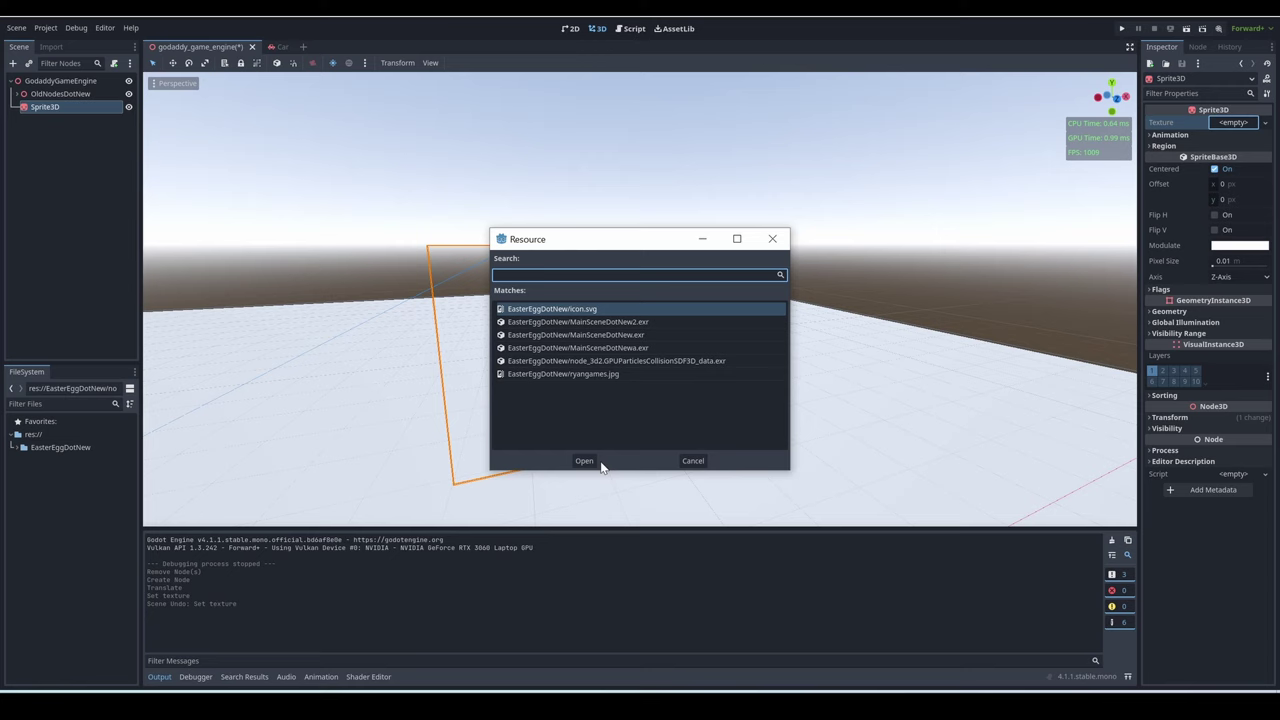
pyautogui.click(584, 461)
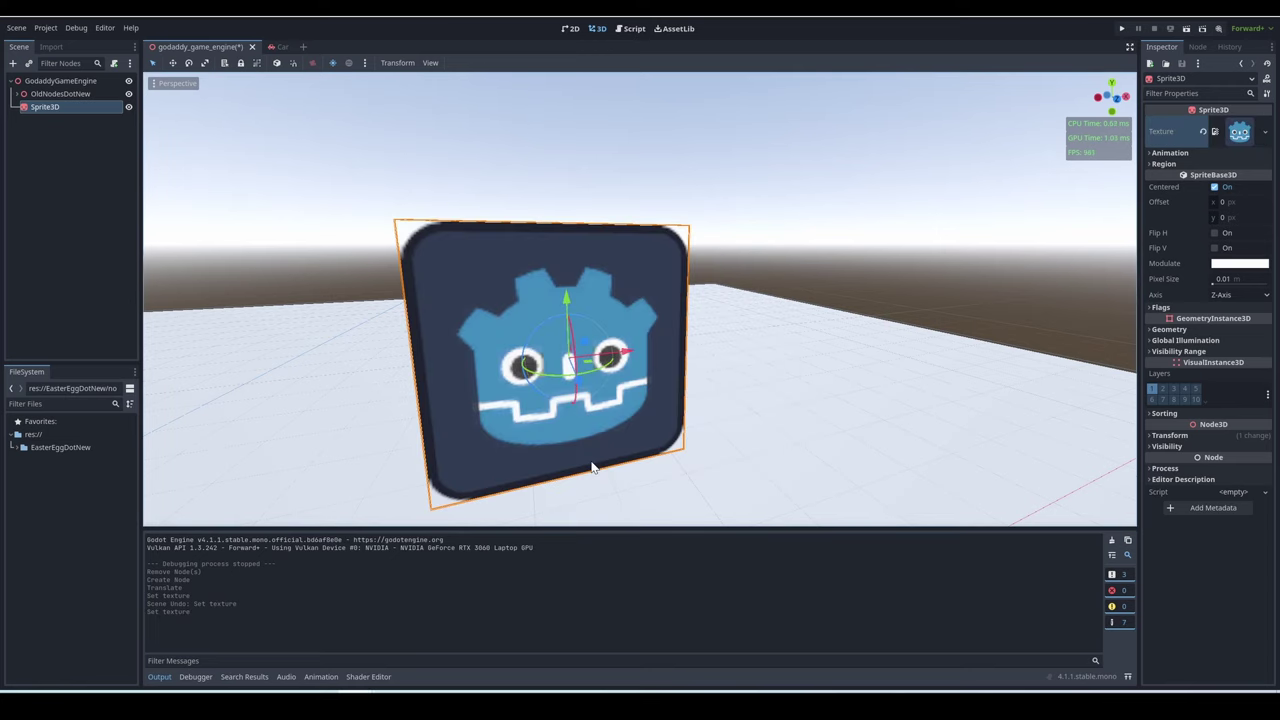
pyautogui.press('F5')
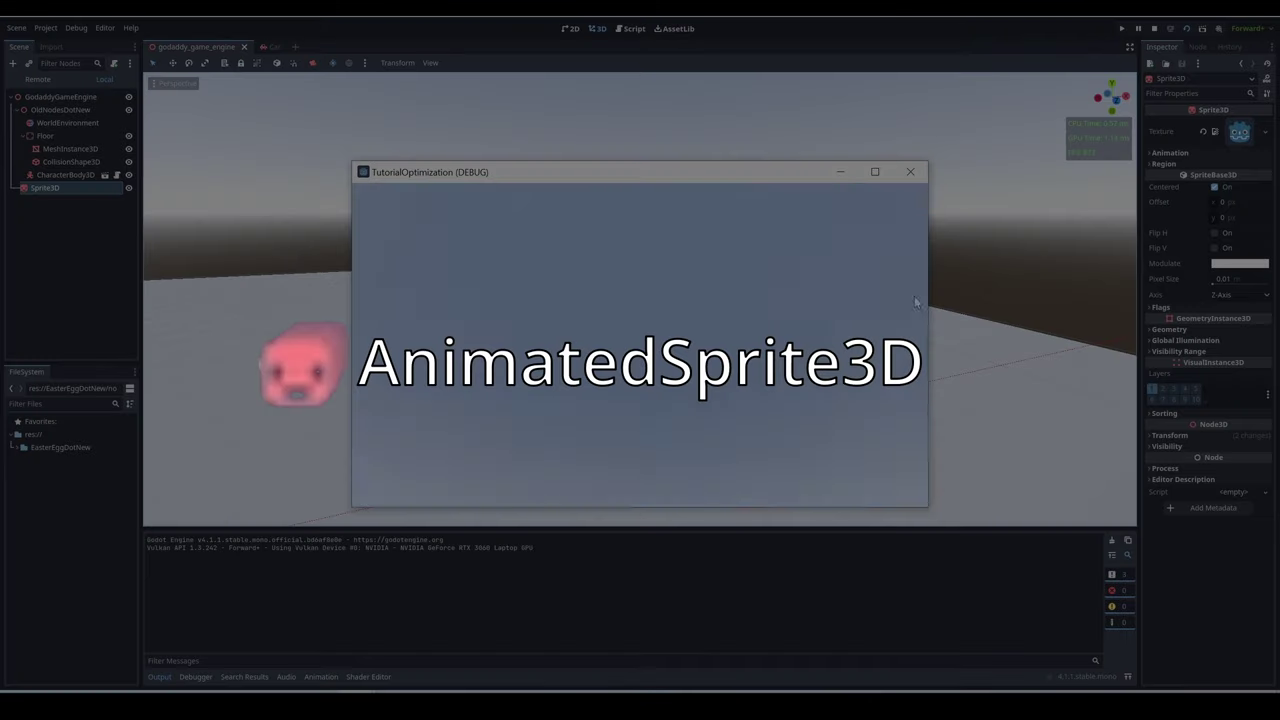
# Stop the running game and move the view closer to the sprite.
pyautogui.click(909, 176)
pyautogui.rightClick(1245, 140)
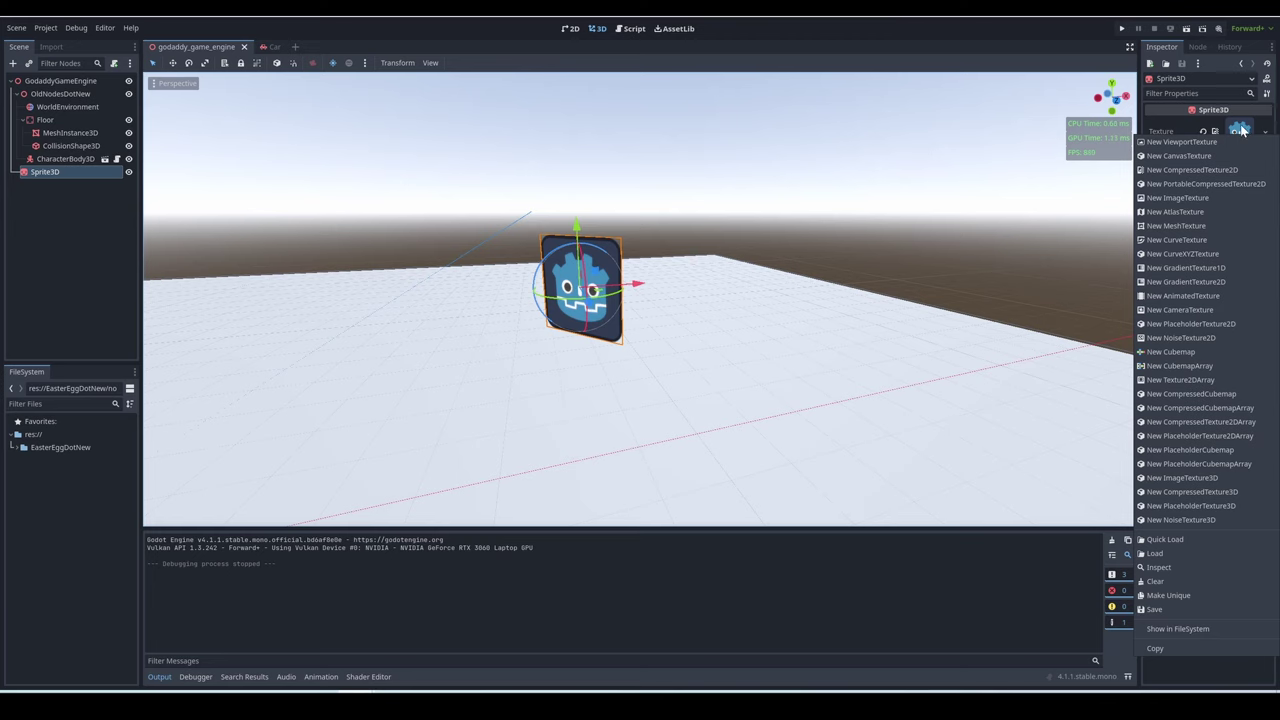
pyautogui.press('Escape')
pyautogui.moveTo(900, 300); pyautogui.dragTo(944, 279, button='middle')
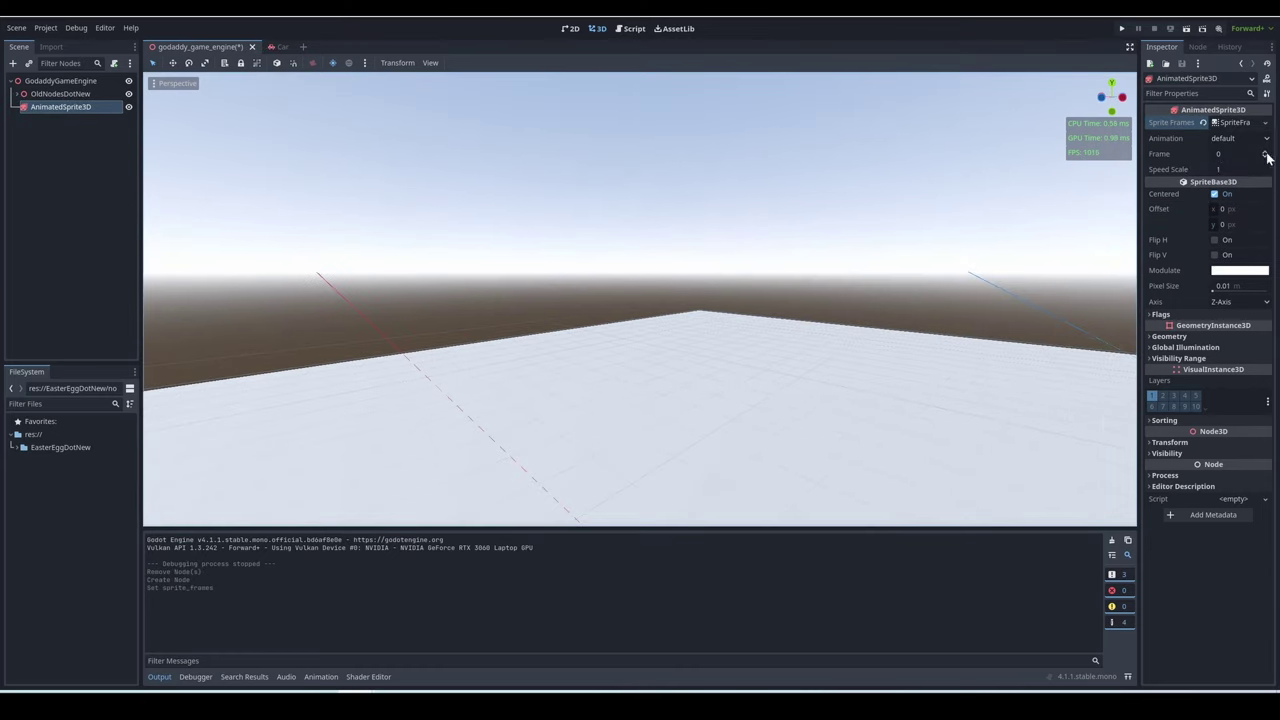
# Fill the AnimatedSprite3D's frames with the icon file and icon sprite sheet, then play it.
pyautogui.click(1236, 122)
pyautogui.click(350, 541)
pyautogui.doubleClick(474, 256)
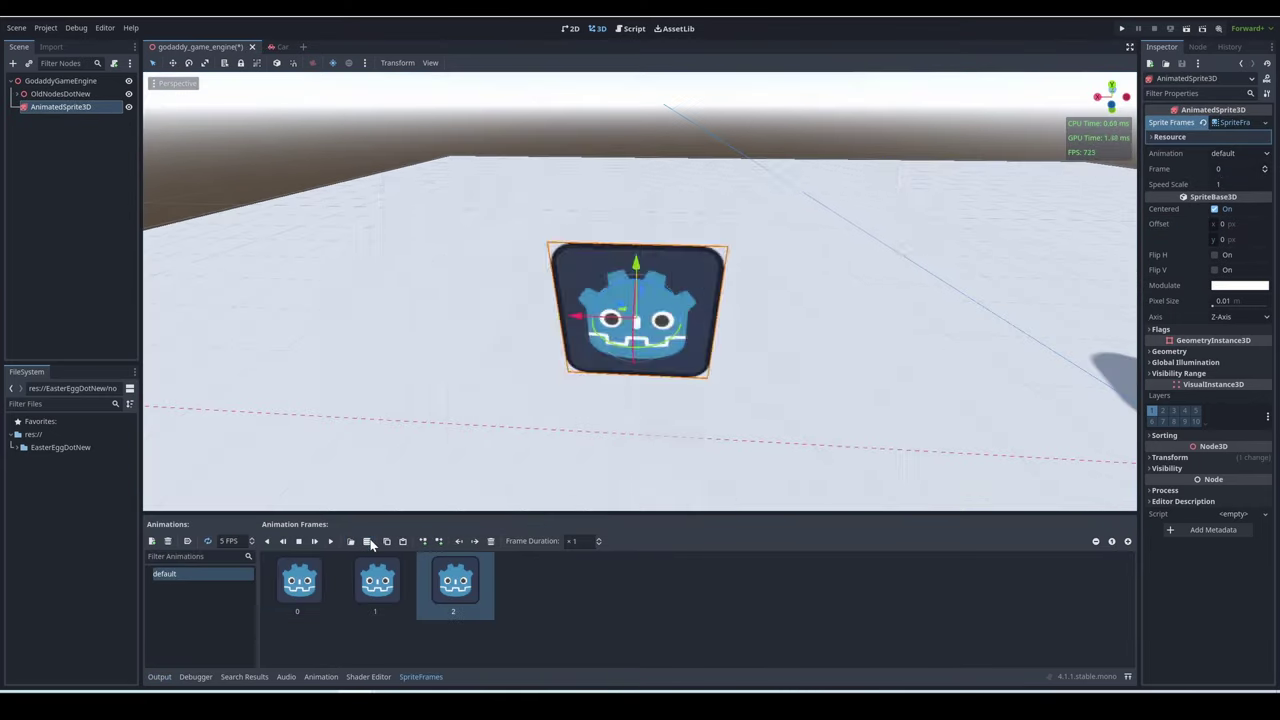
pyautogui.click(366, 541)
pyautogui.doubleClick(486, 249)
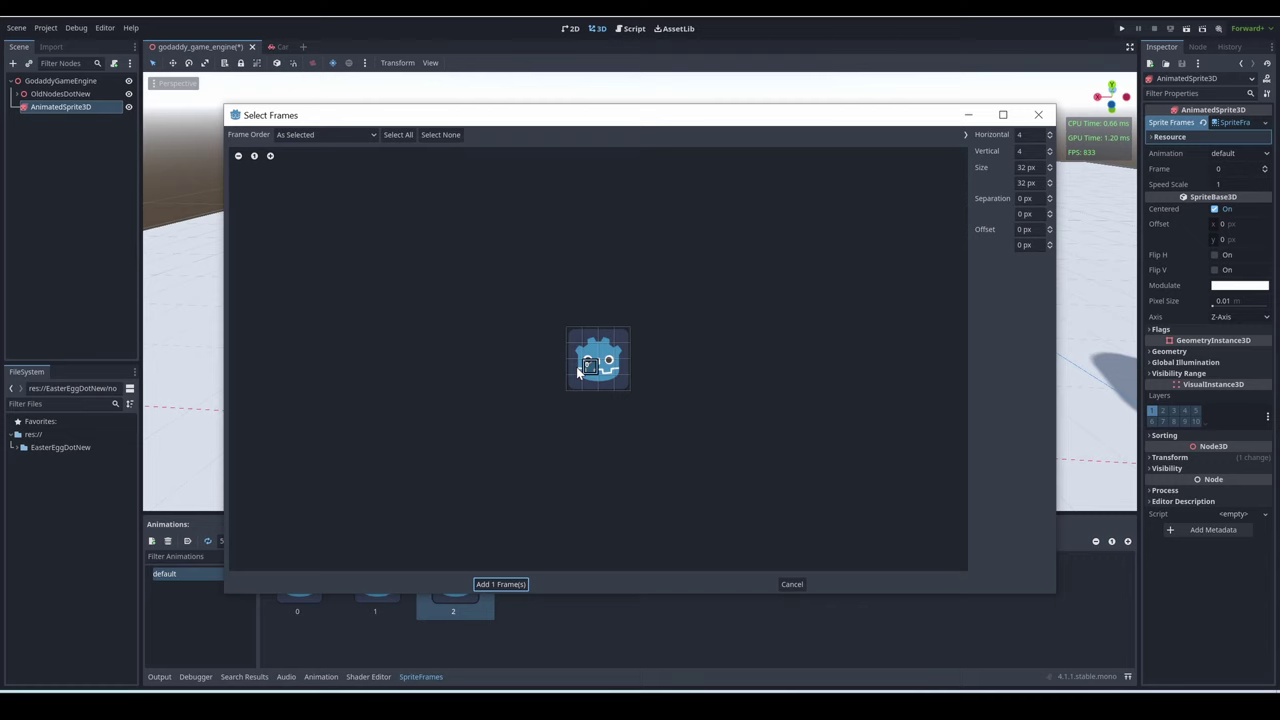
pyautogui.click(503, 584)
pyautogui.click(330, 541)
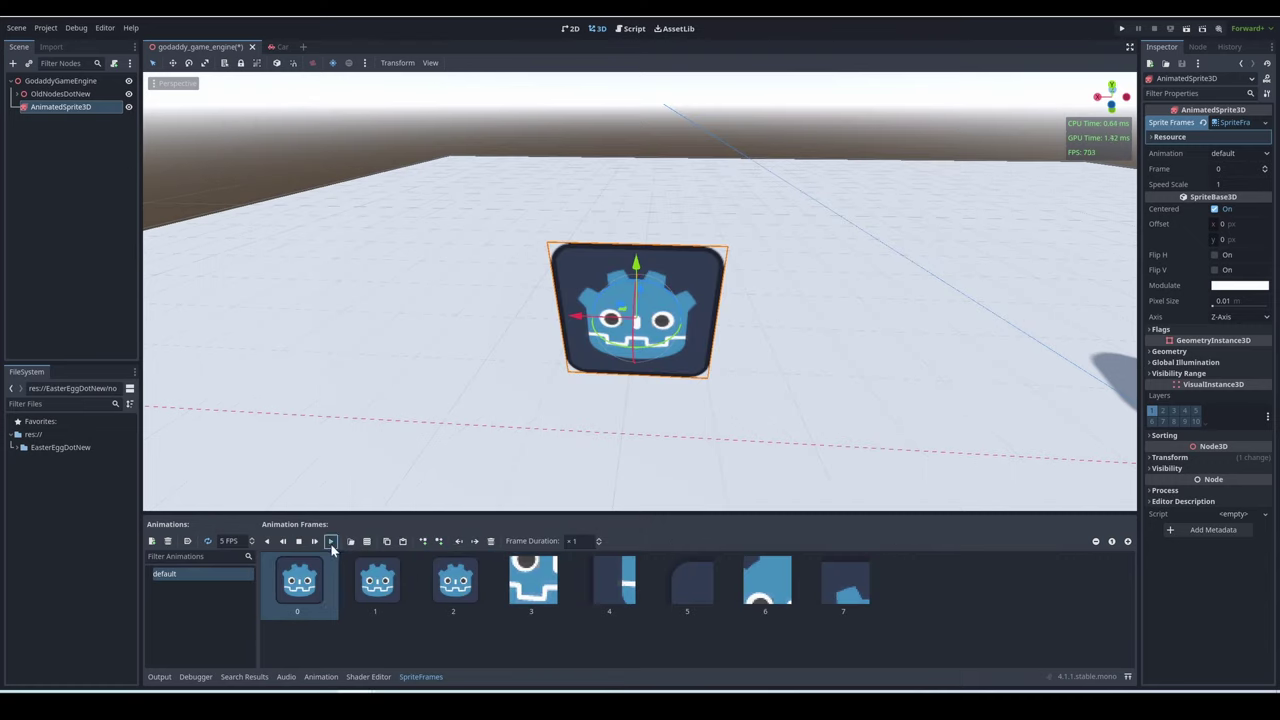
# Run the game to preview the animated icon sprite.
pyautogui.scroll(5, 700, 350)
pyautogui.scroll(-8, 700, 350)
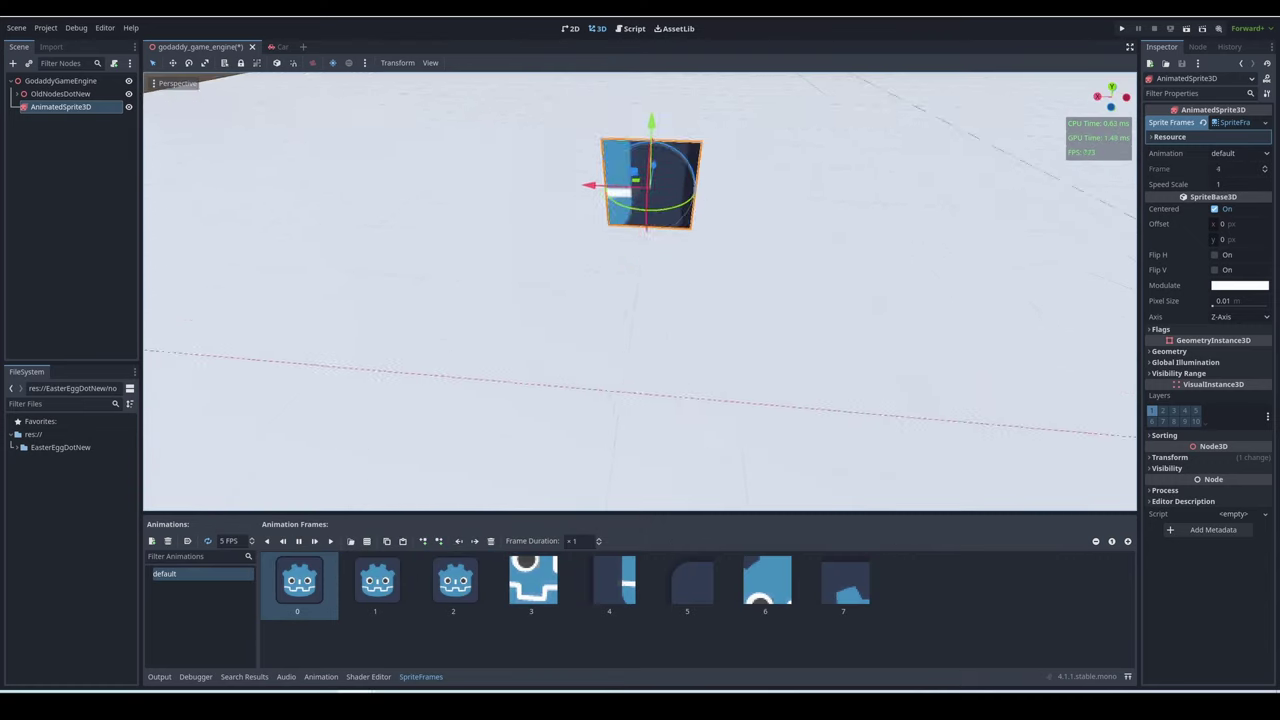
pyautogui.press('F5')
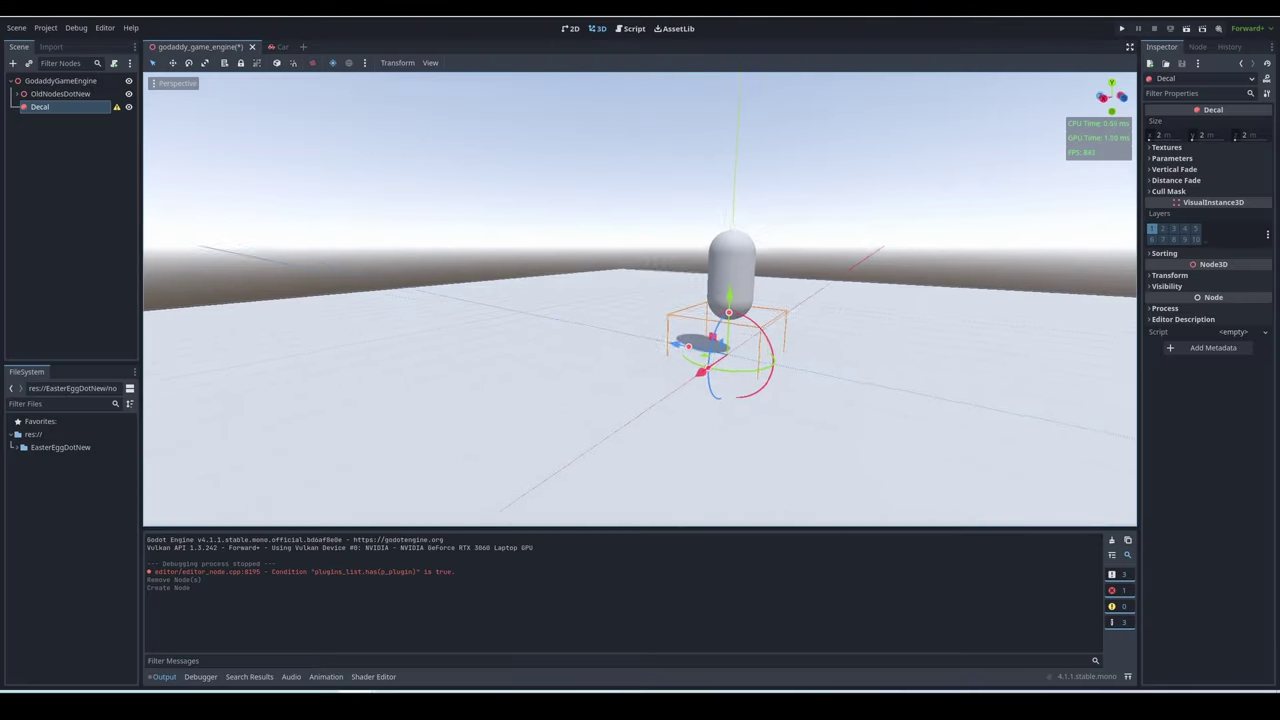
# Lift the decal and quick-load the Godot icon as its albedo texture.
pyautogui.moveTo(657, 368); pyautogui.dragTo(531, 262)
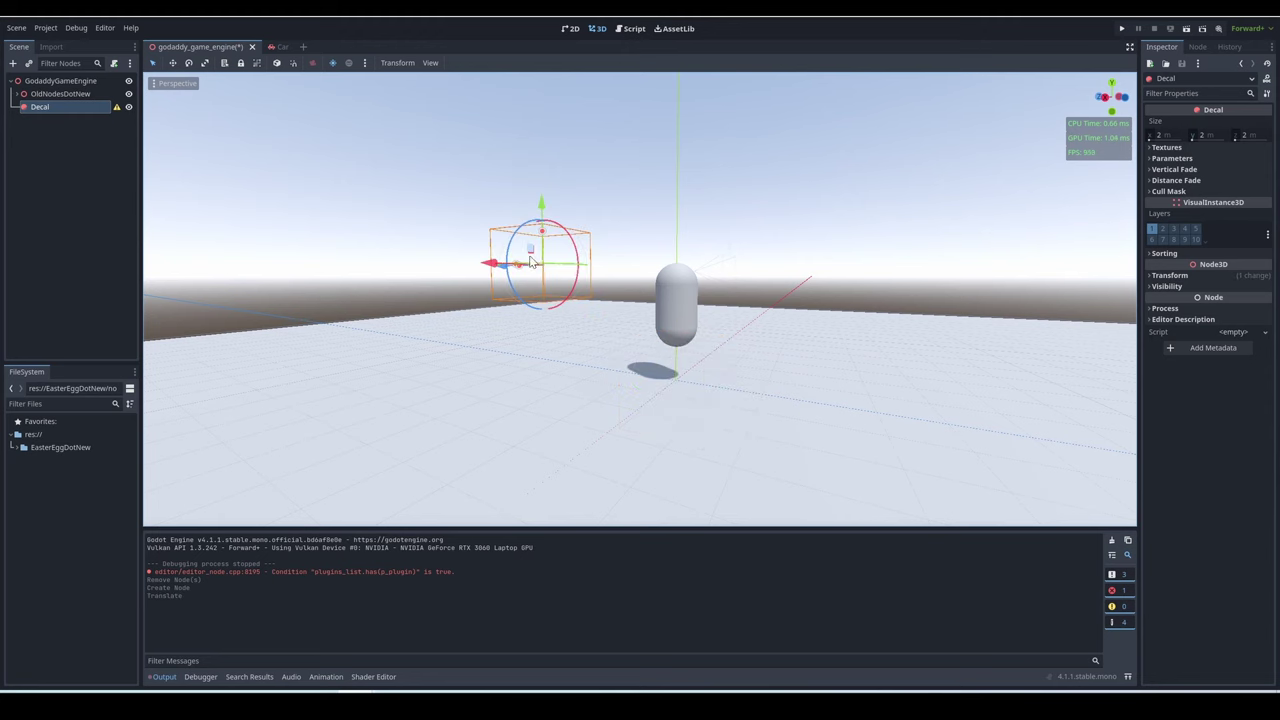
pyautogui.click(1166, 147)
pyautogui.moveTo(864, 238); pyautogui.dragTo(840, 210, button='middle')
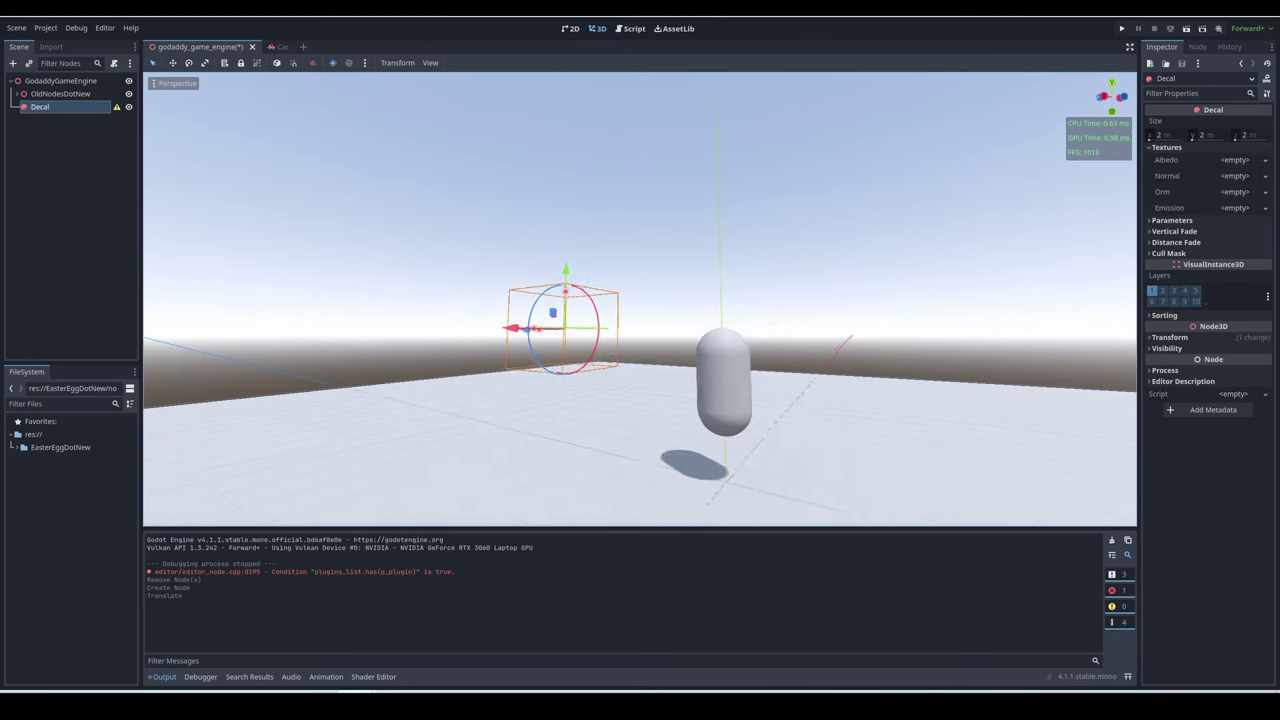
pyautogui.click(1245, 165)
pyautogui.click(1140, 578)
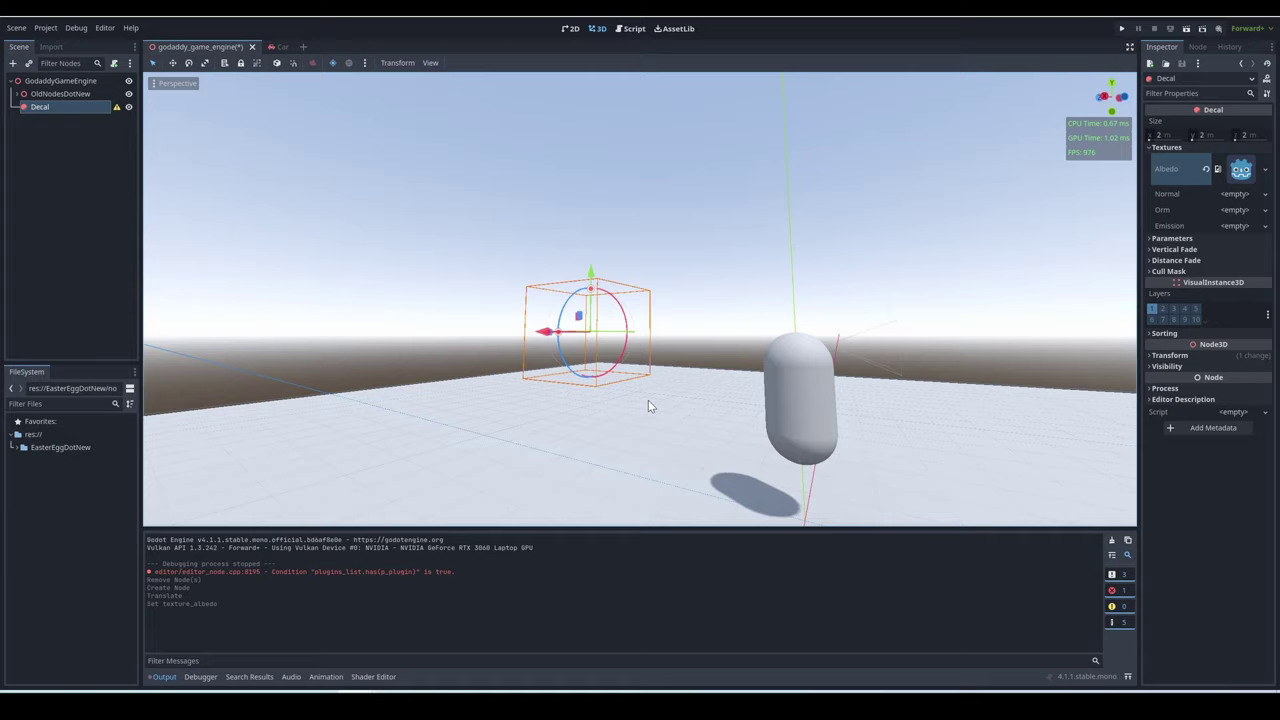
pyautogui.scroll(5, 651, 403)
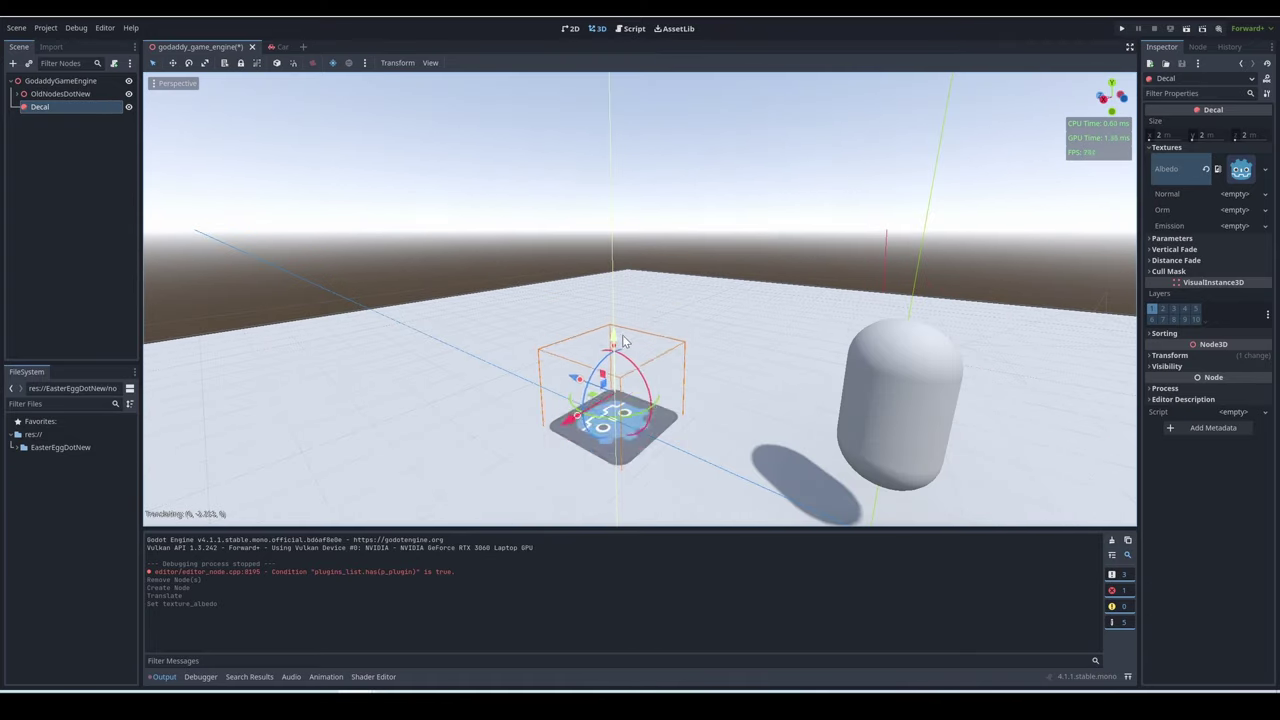
# Rotate the decal about 44°, resize it to 0.417 × 0.647, and set the Label3D text ABDCWAD.
pyautogui.moveTo(615, 365)
pyautogui.mouseDown()
pyautogui.moveTo(620, 336)
pyautogui.moveTo(628, 343)
pyautogui.mouseUp()
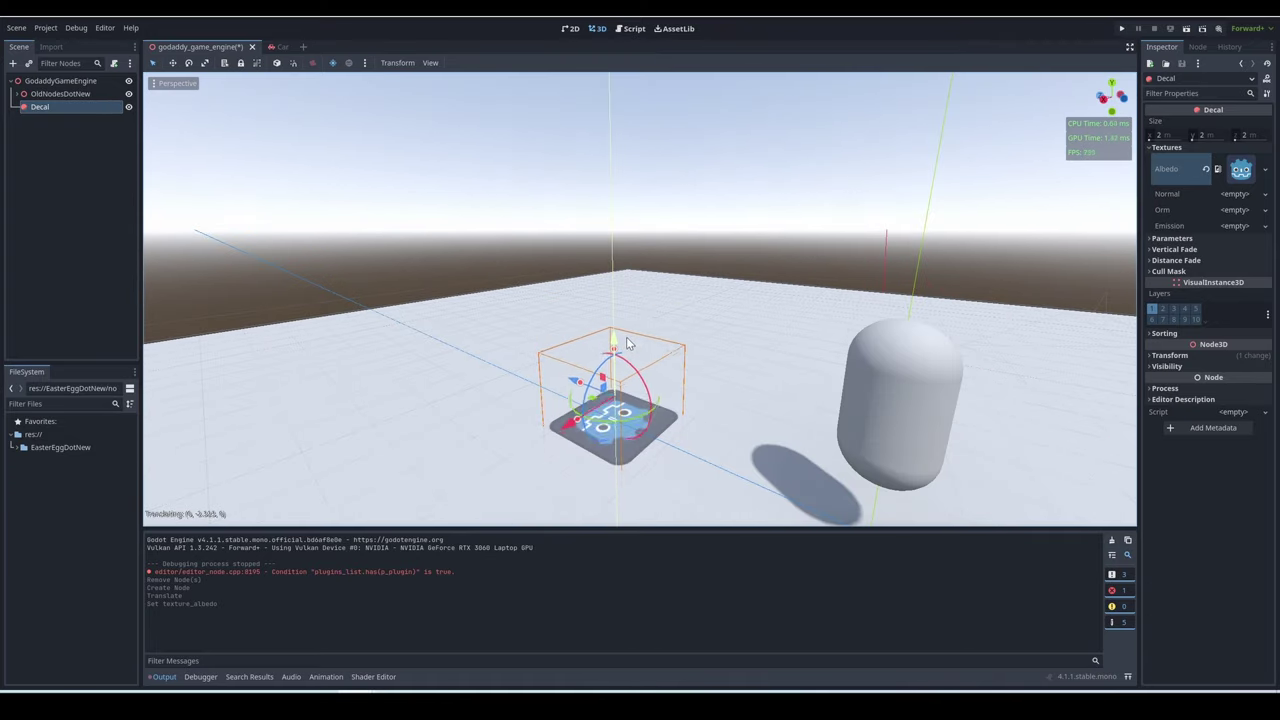
pyautogui.moveTo(644, 400); pyautogui.dragTo(648, 420)
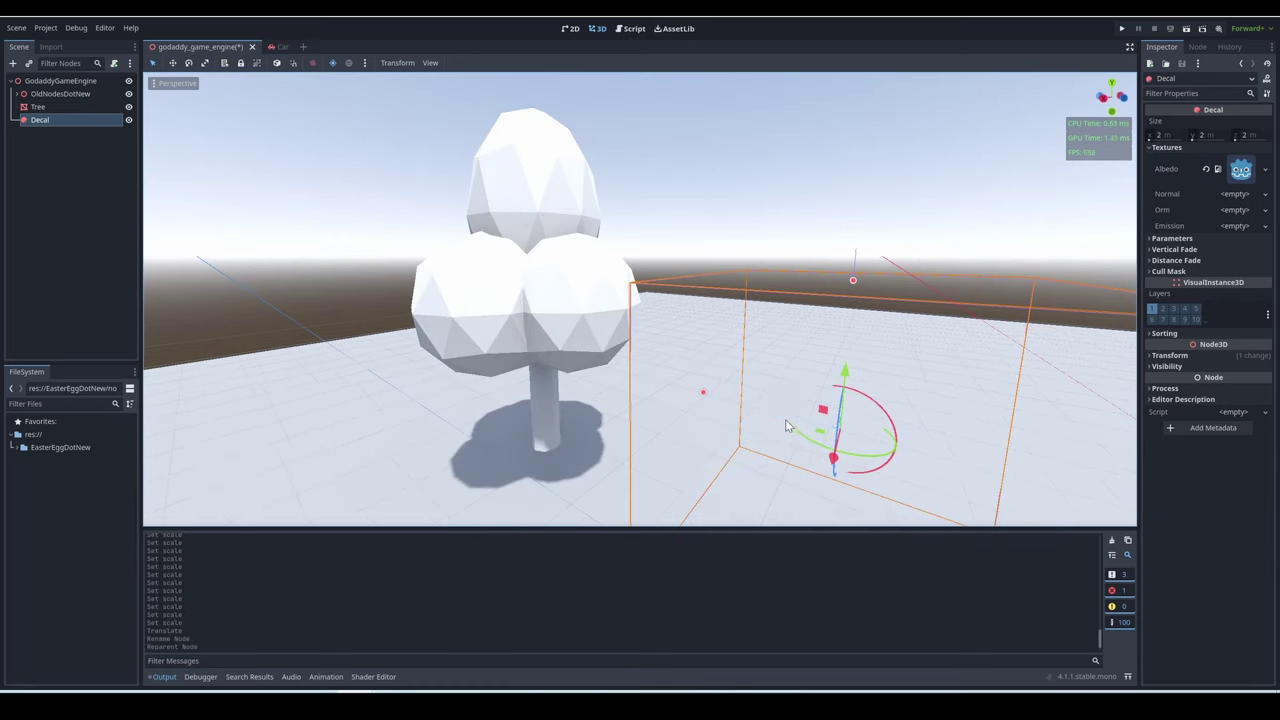
pyautogui.moveTo(786, 426); pyautogui.dragTo(590, 370)
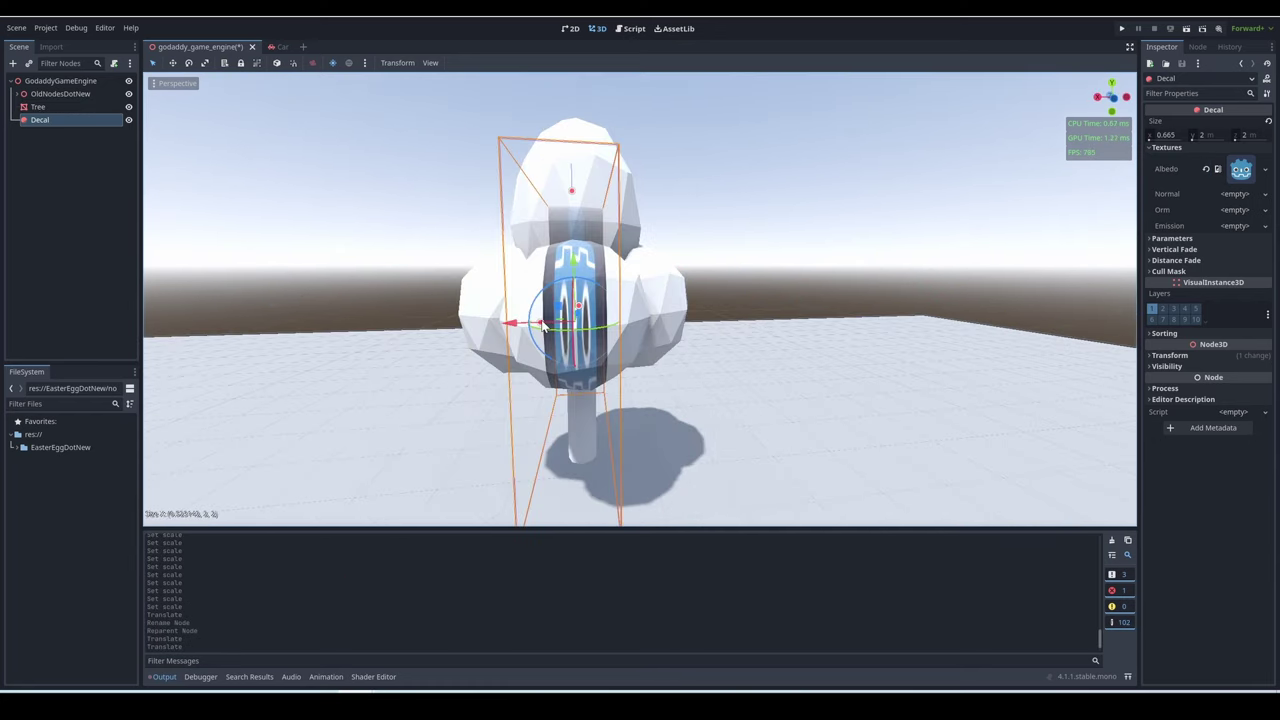
pyautogui.moveTo(543, 327); pyautogui.dragTo(571, 282)
pyautogui.moveTo(571, 282); pyautogui.dragTo(547, 288, button='middle')
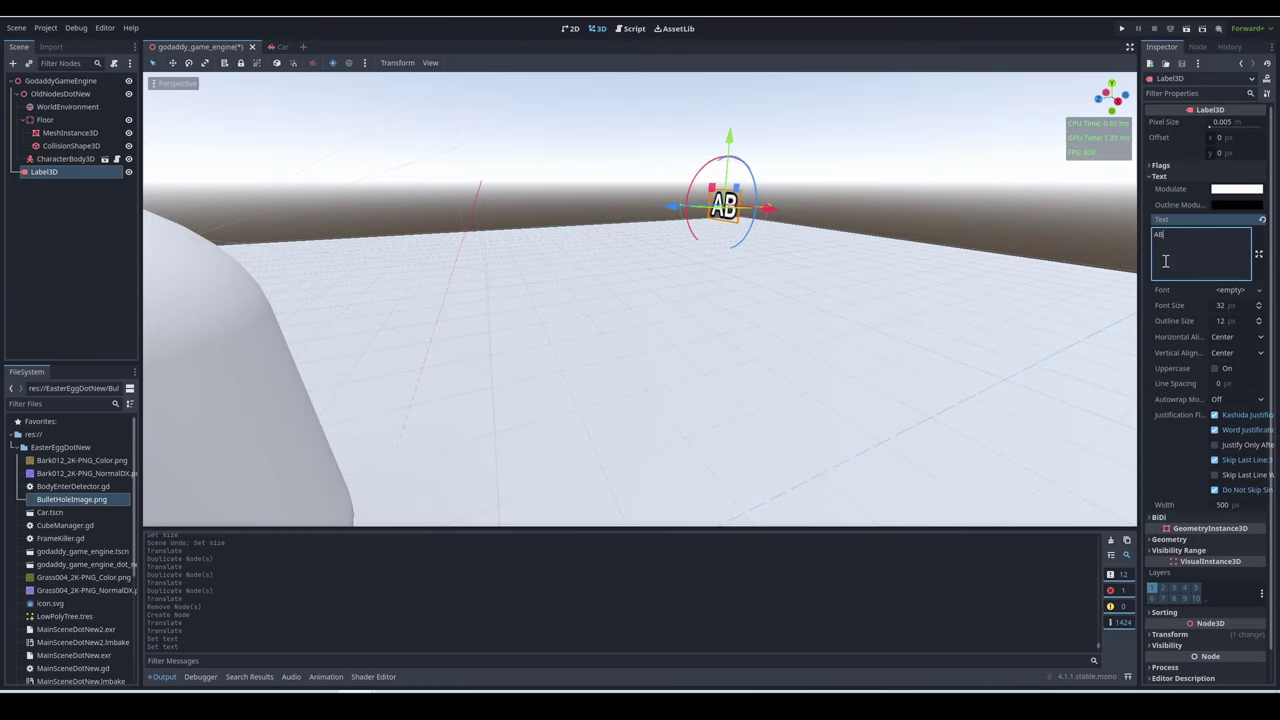
pyautogui.write('DCWAD')
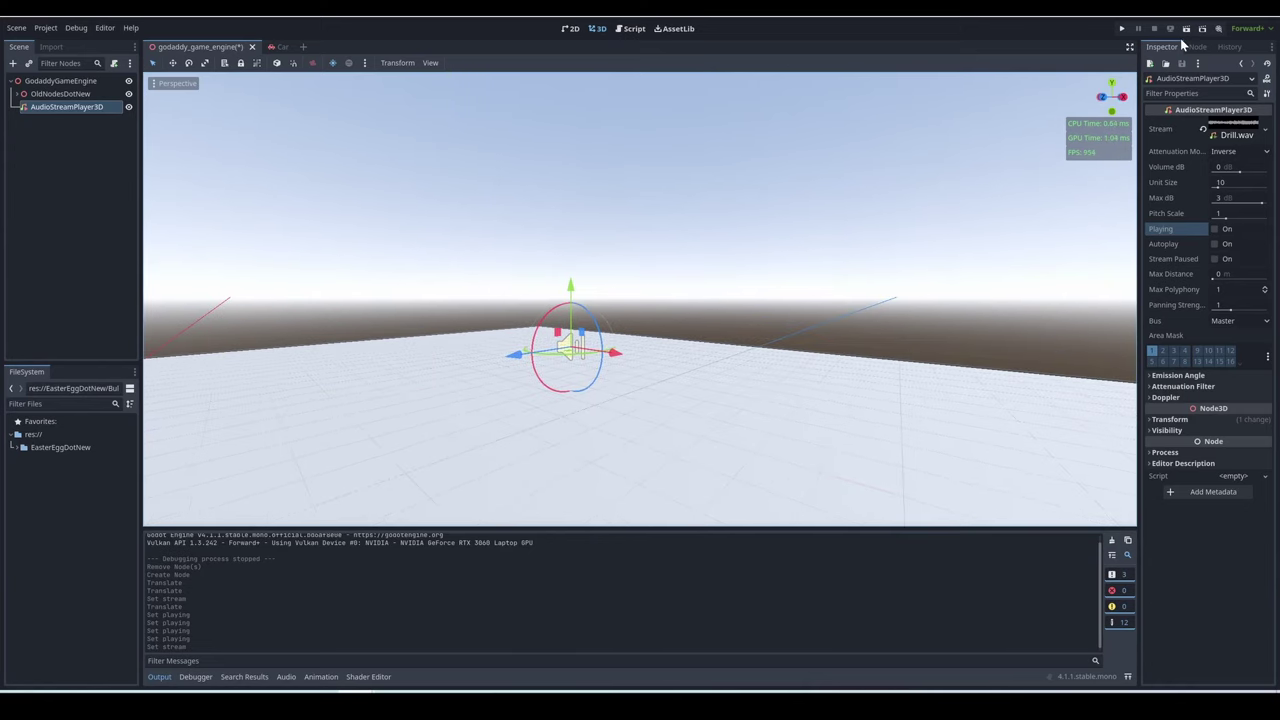
# Preview Drill.wav, raise Max dB to 6, and run the game to hear it.
pyautogui.click(1221, 229)
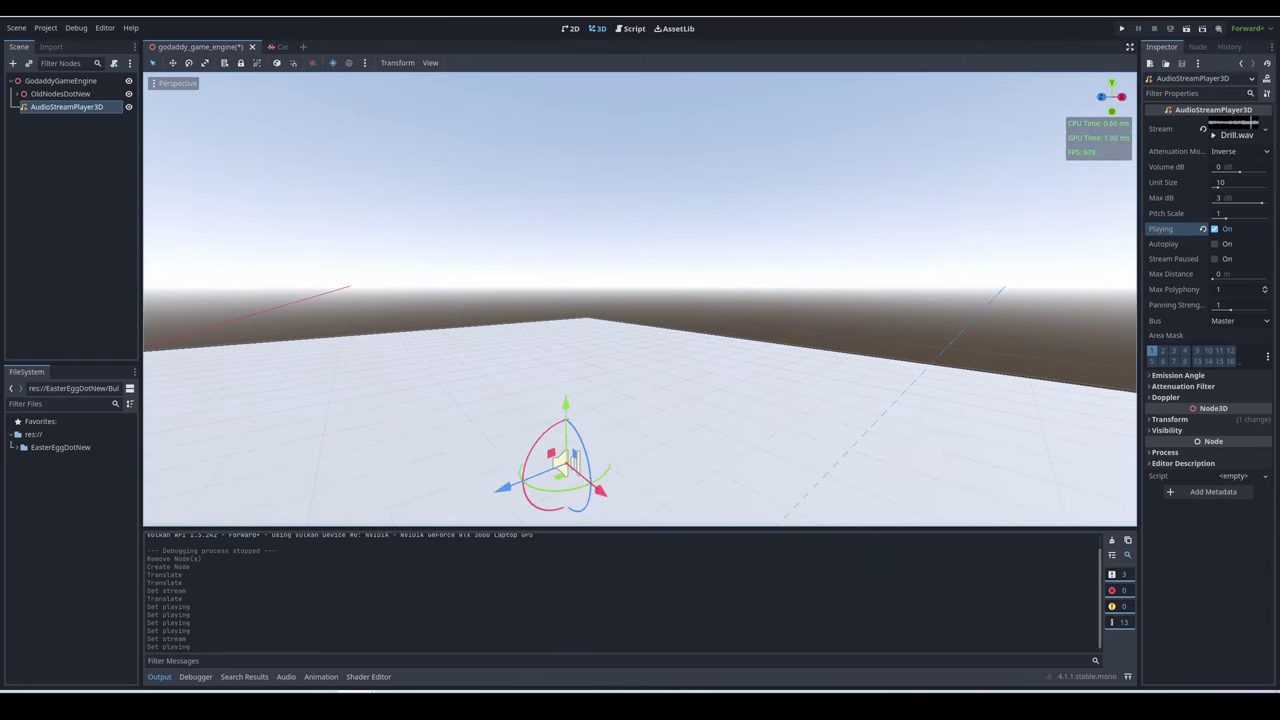
pyautogui.moveTo(1262, 204); pyautogui.dragTo(1276, 205)
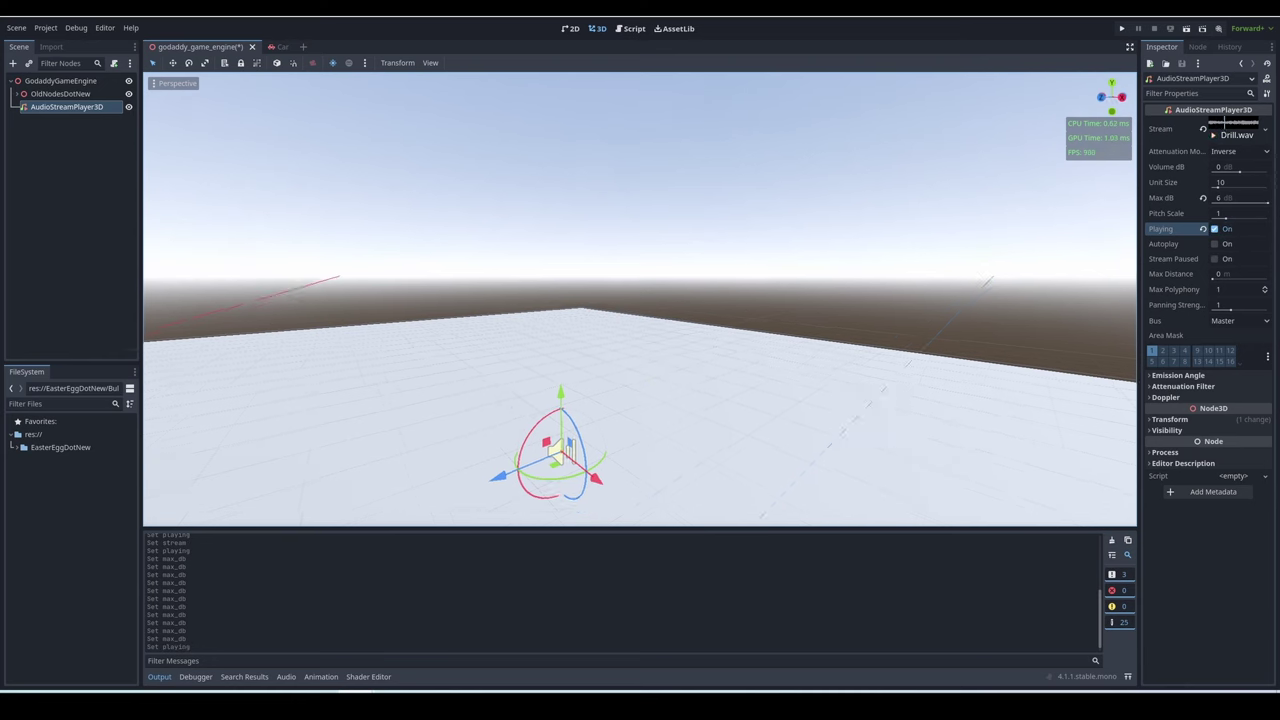
pyautogui.moveTo(1013, 279); pyautogui.dragTo(1013, 279, button='right')
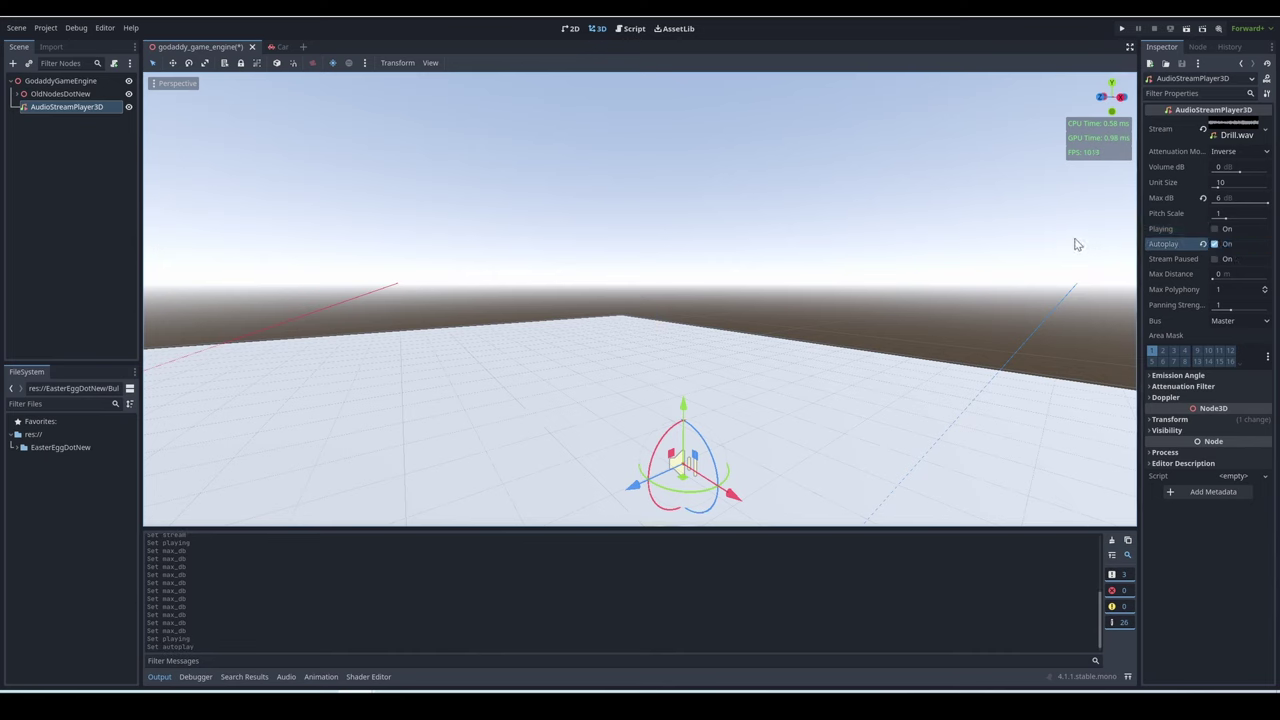
pyautogui.press('F5')
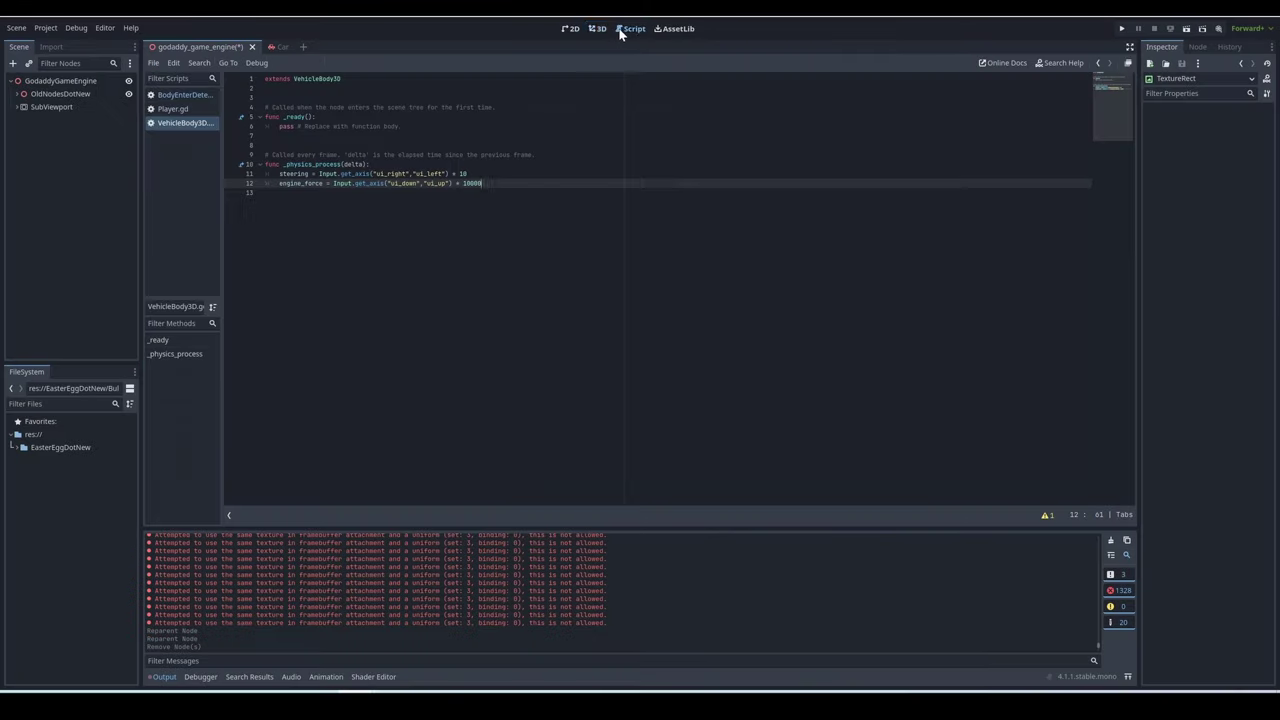
# Add a ProgressBar as a child of the SubViewport.
pyautogui.click(596, 29)
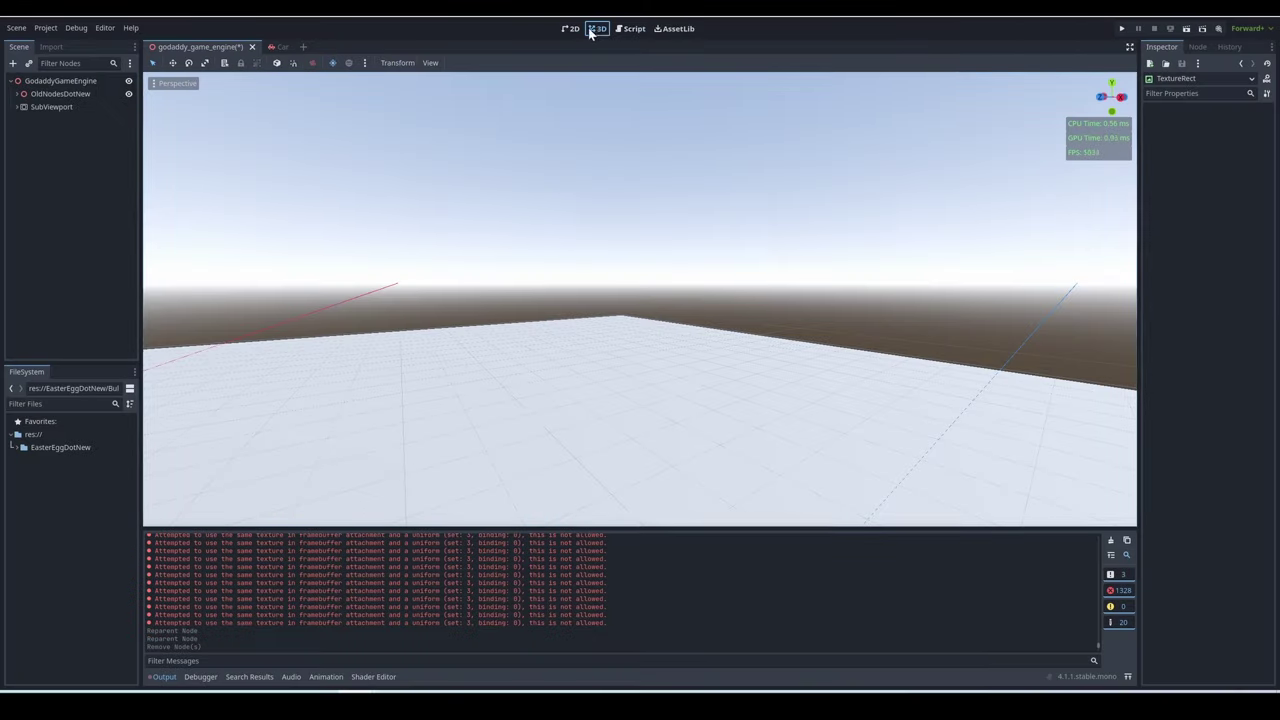
pyautogui.click(57, 108)
pyautogui.rightClick(57, 108)
pyautogui.click(92, 117)
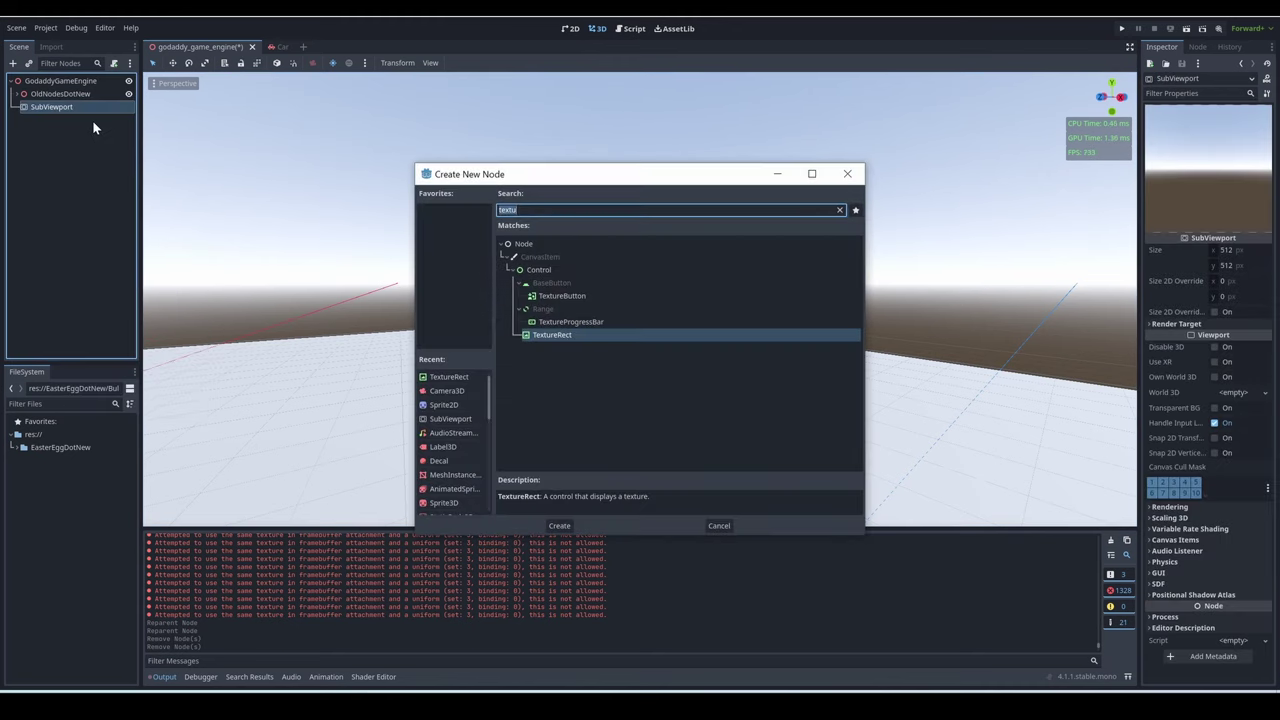
pyautogui.write('progress')
pyautogui.press('Return')
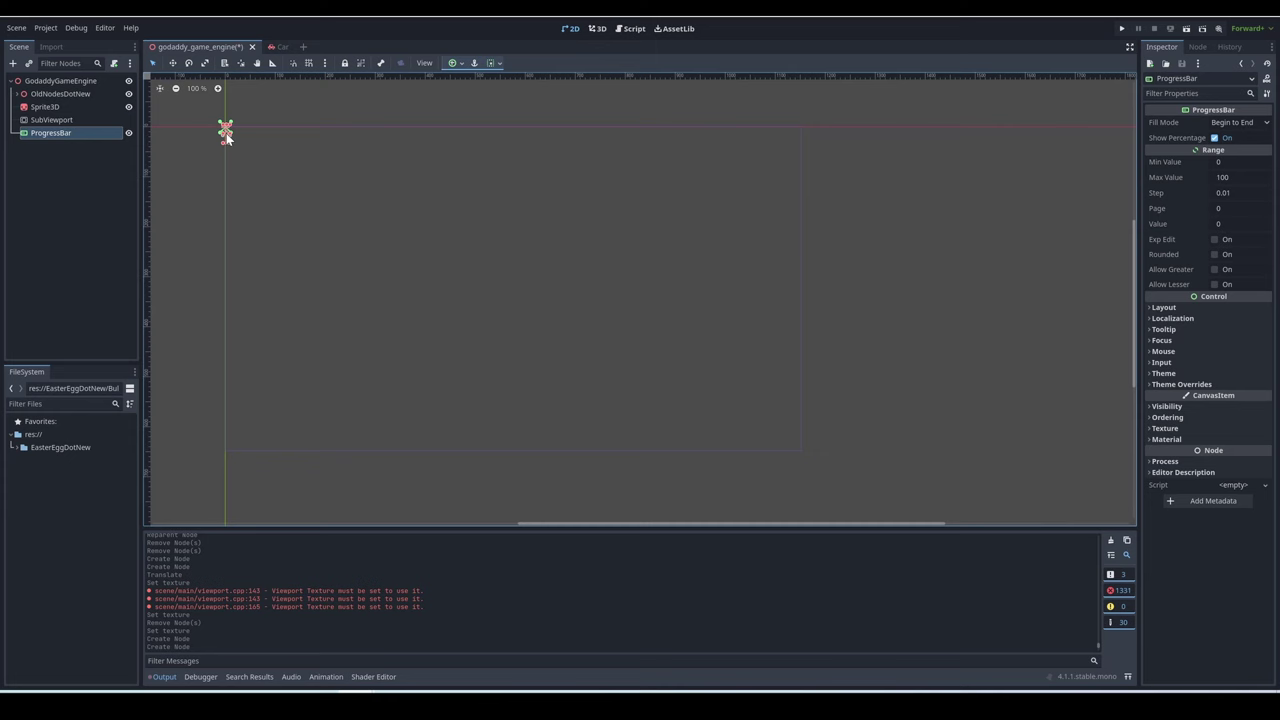
# Make the progress bar fill the viewport with Full Rect anchors and hide its percentage.
pyautogui.moveTo(437, 148); pyautogui.dragTo(593, 270)
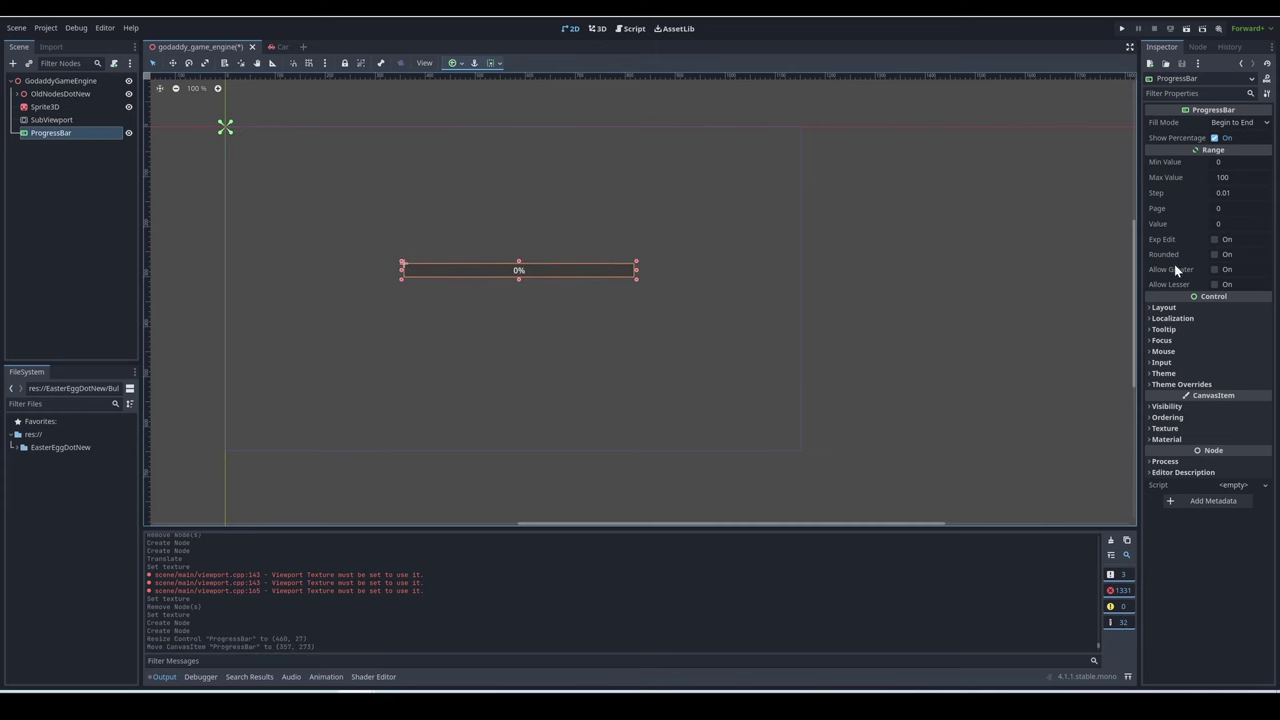
pyautogui.click(1215, 138)
pyautogui.click(455, 63)
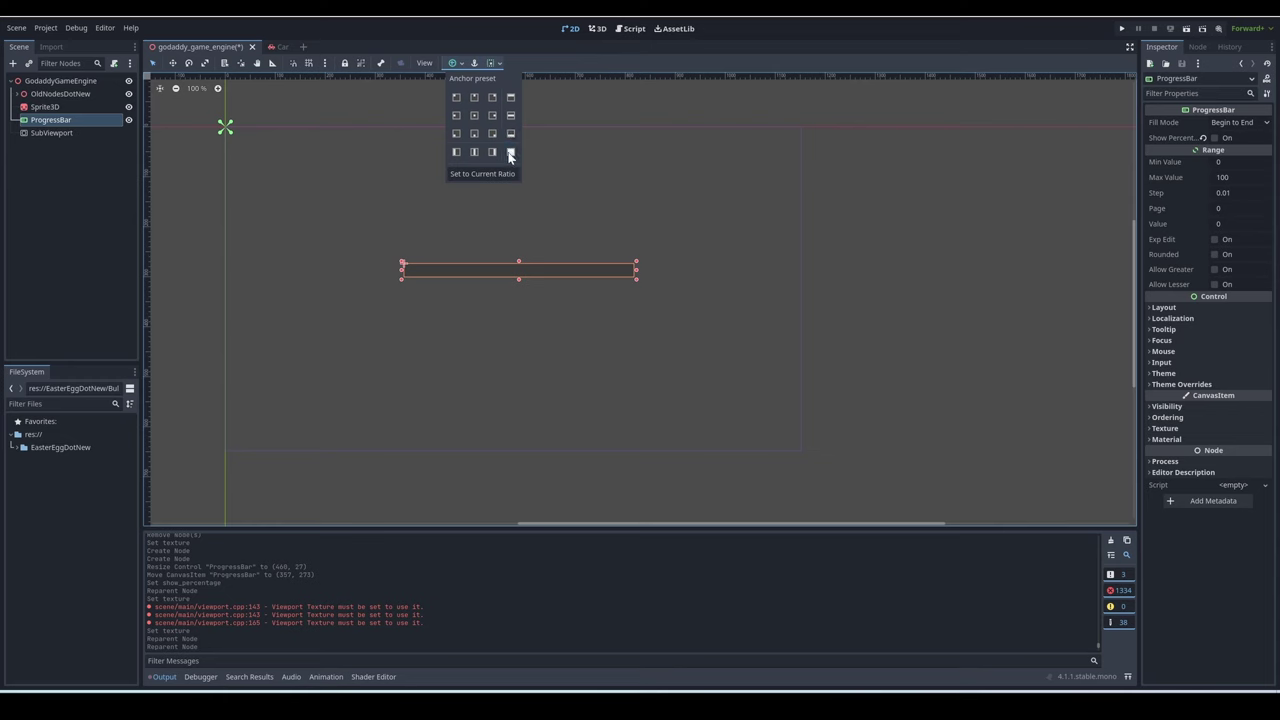
pyautogui.click(510, 152)
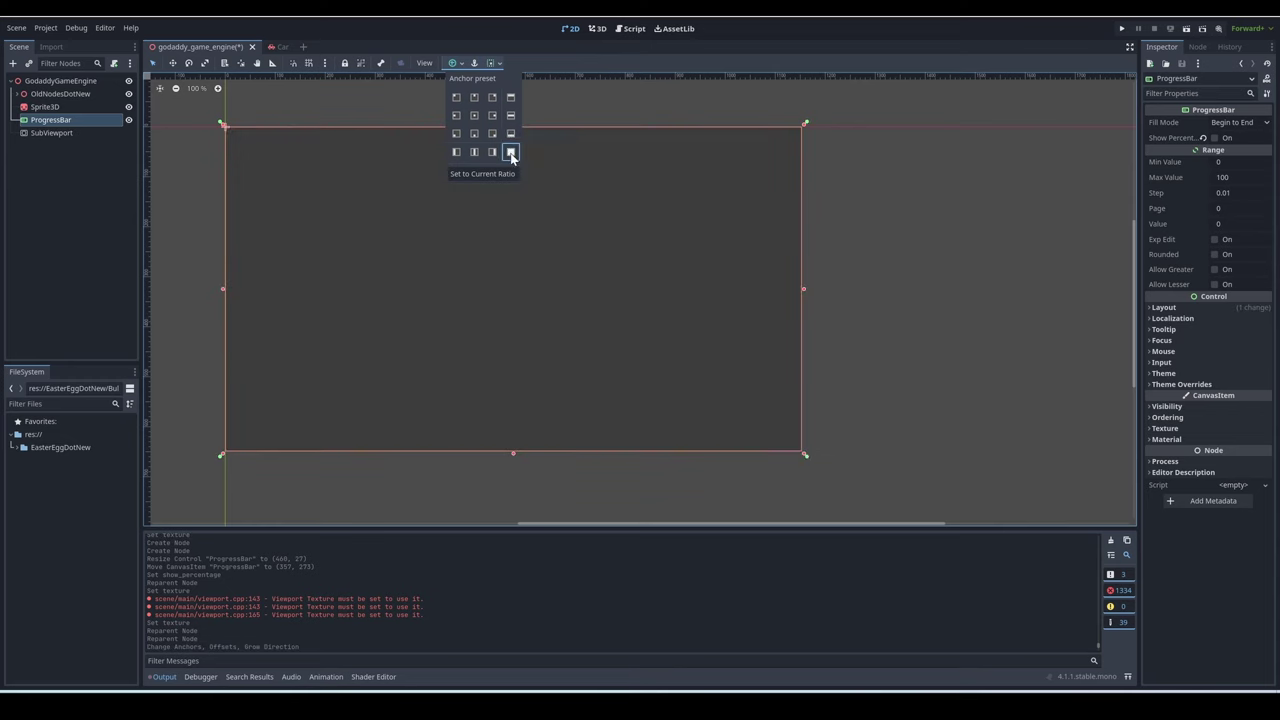
pyautogui.click(597, 29)
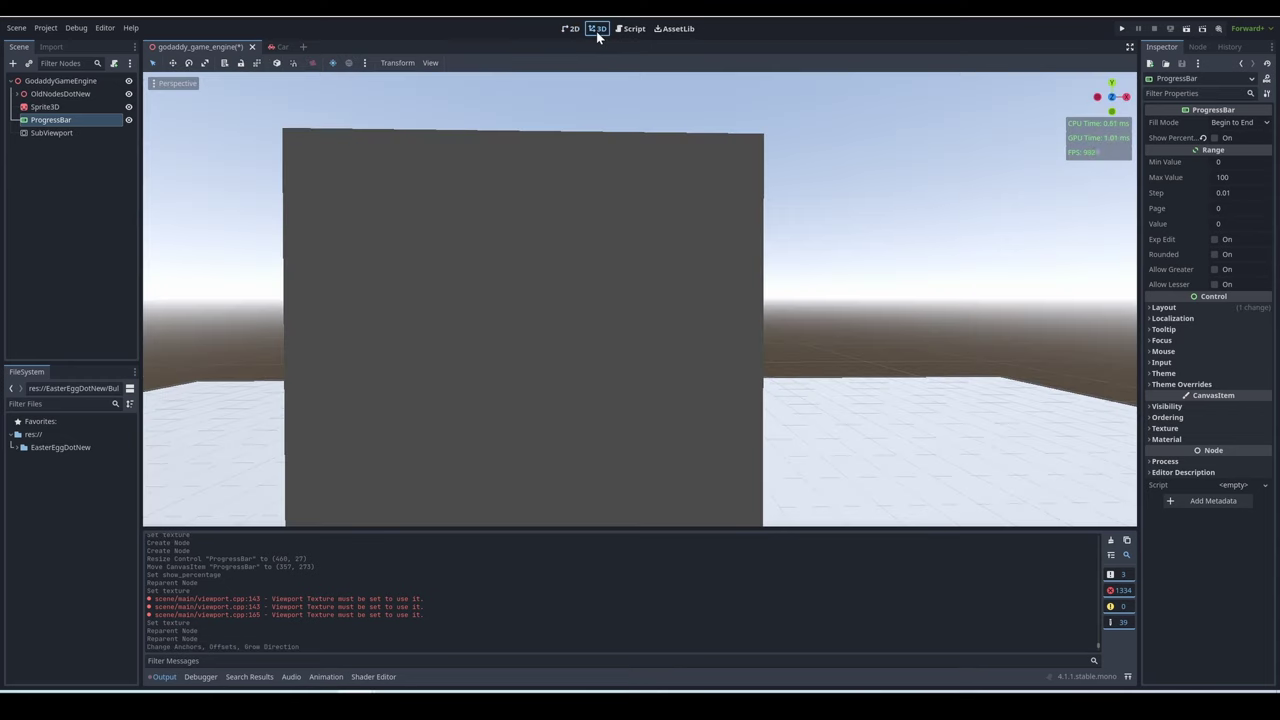
pyautogui.moveTo(62, 138); pyautogui.dragTo(60, 133)
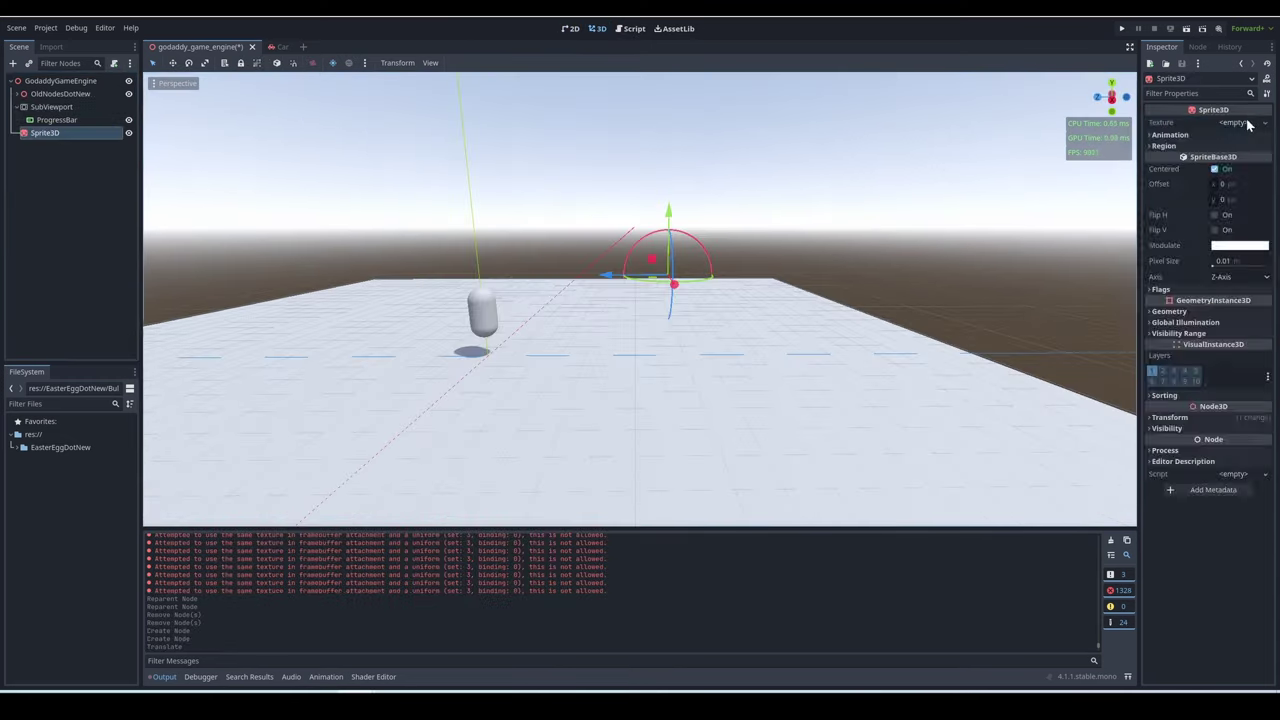
# Set the Sprite3D's texture to a new ViewportTexture sourced from the SubViewport.
pyautogui.click(1232, 122)
pyautogui.click(1175, 137)
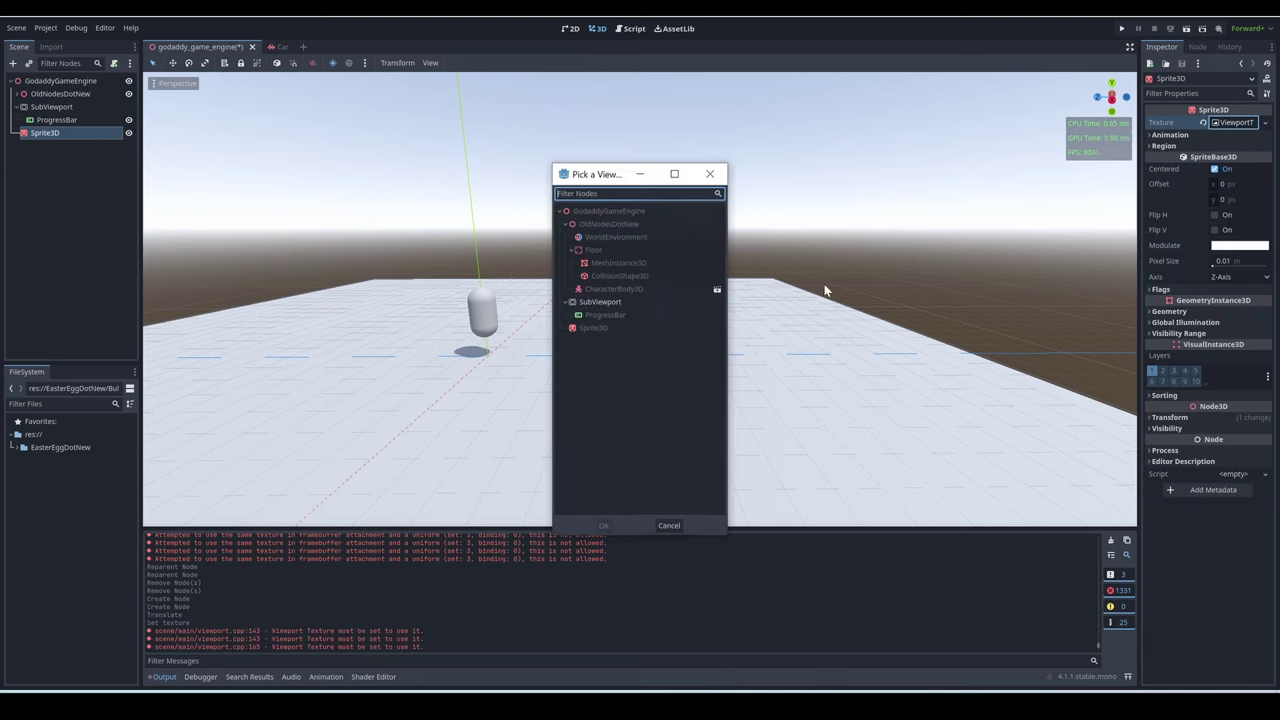
pyautogui.doubleClick(646, 303)
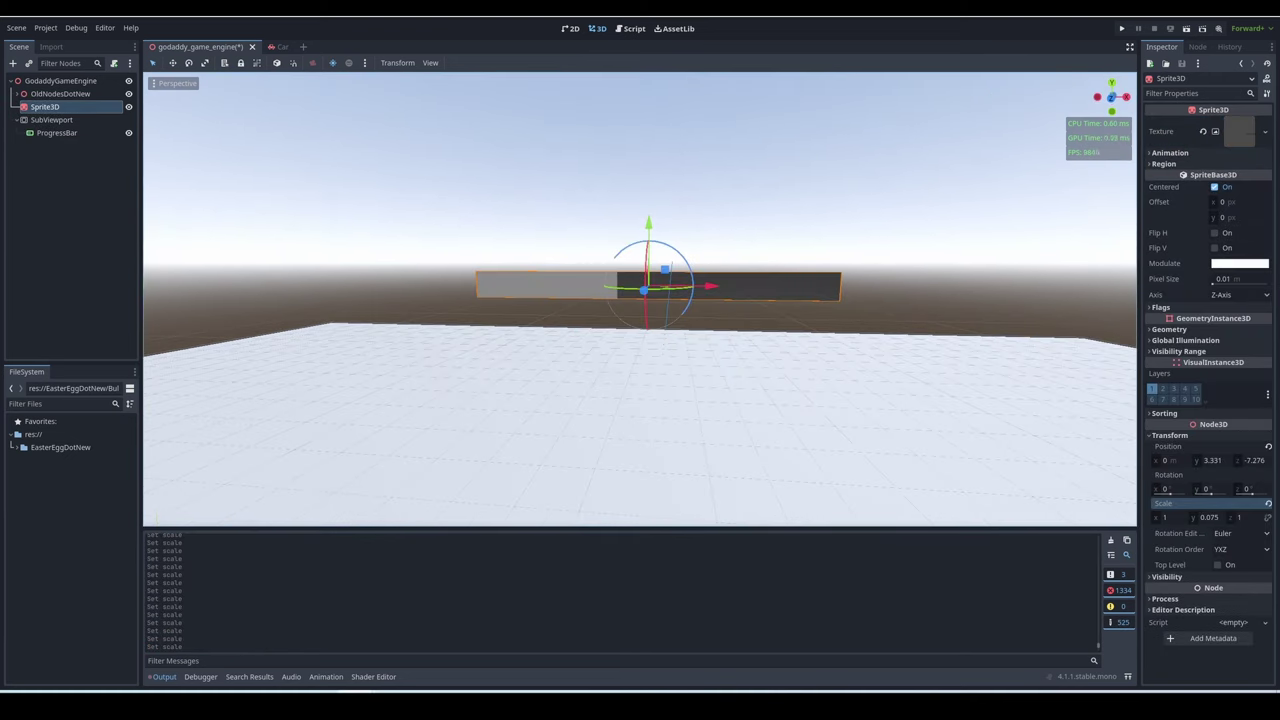
# Replace the progress bar with a Camera3D inside the SubViewport and reposition it.
pyautogui.click(57, 132)
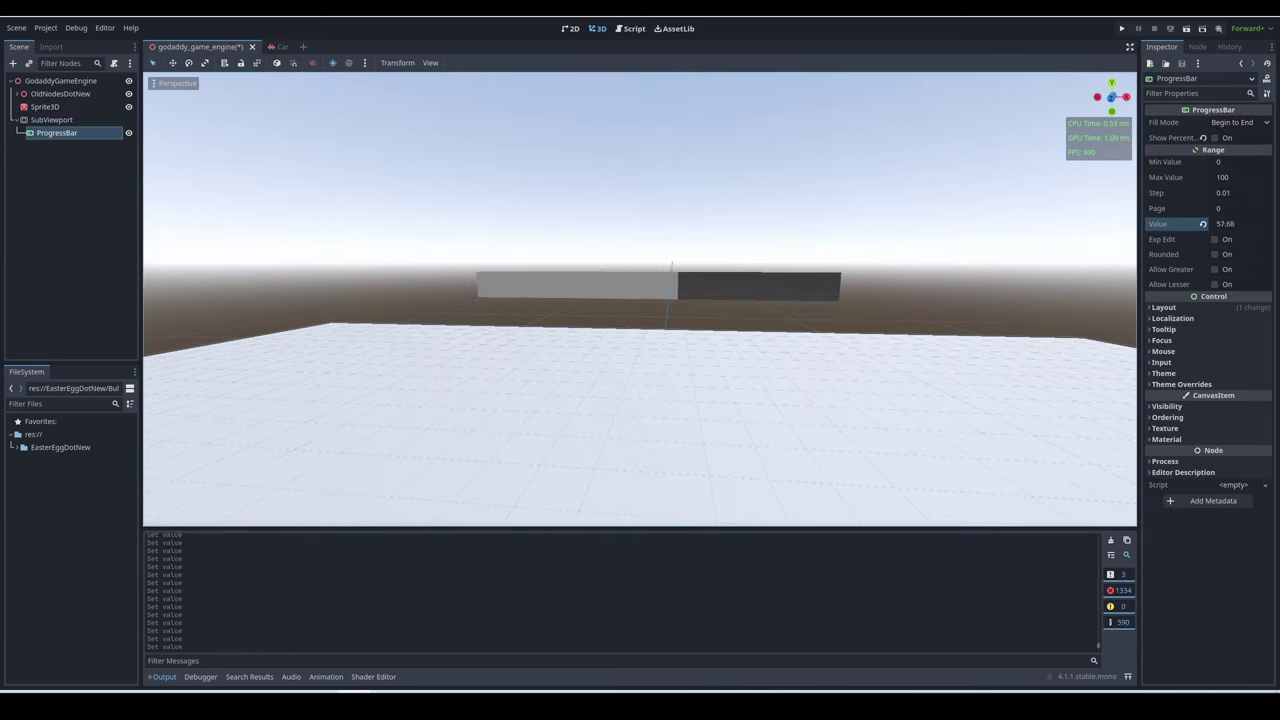
pyautogui.hotkey('ctrl', 'a')
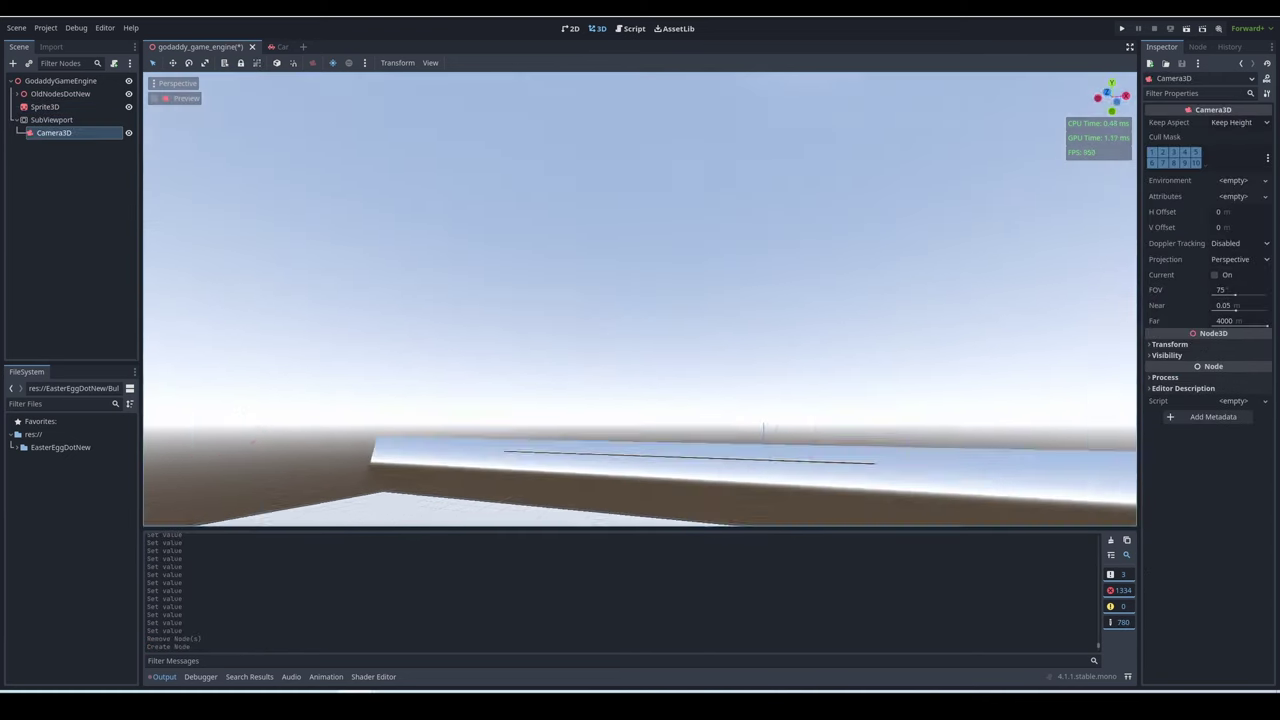
pyautogui.click(52, 121)
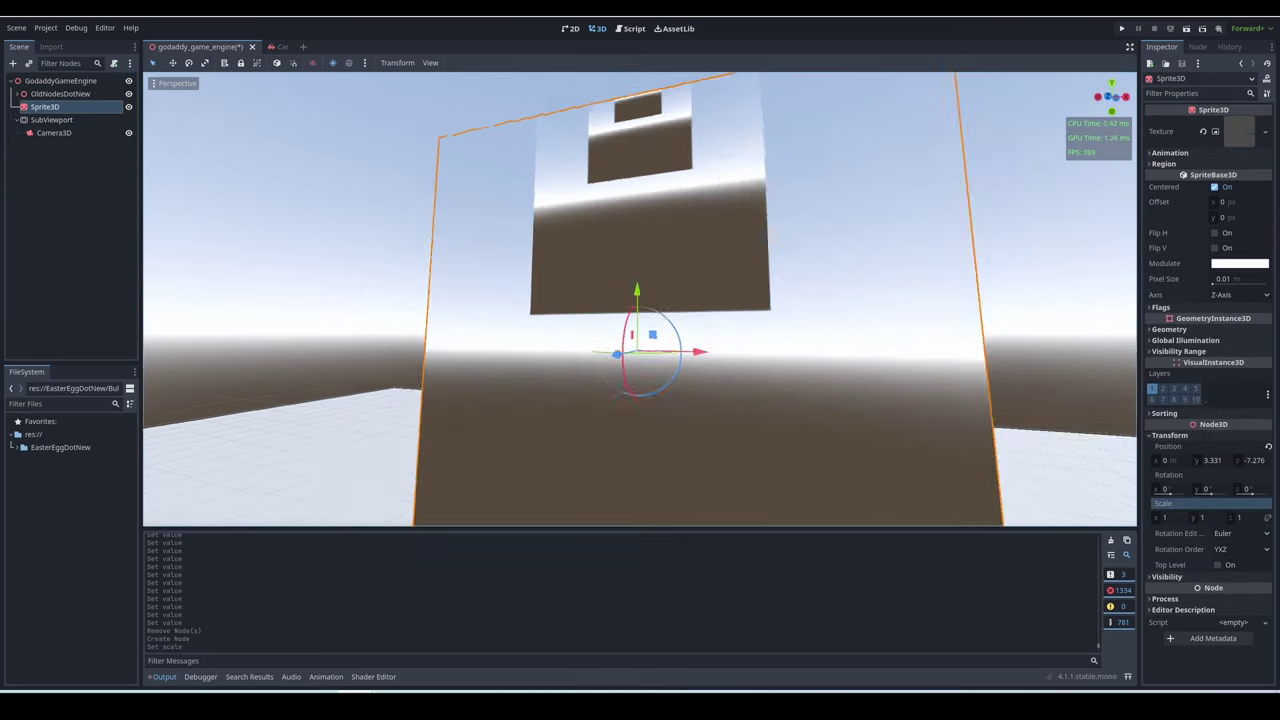
pyautogui.click(58, 133)
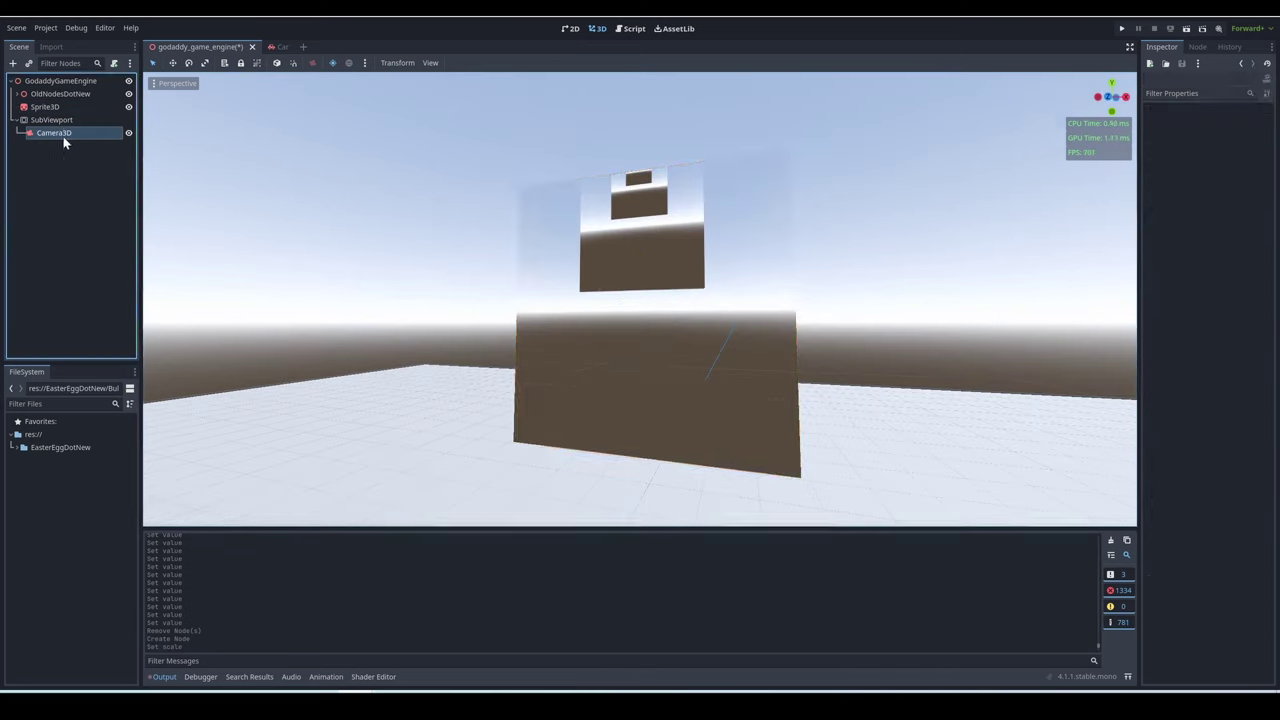
pyautogui.press('f')
pyautogui.moveTo(586, 371); pyautogui.dragTo(500, 157)
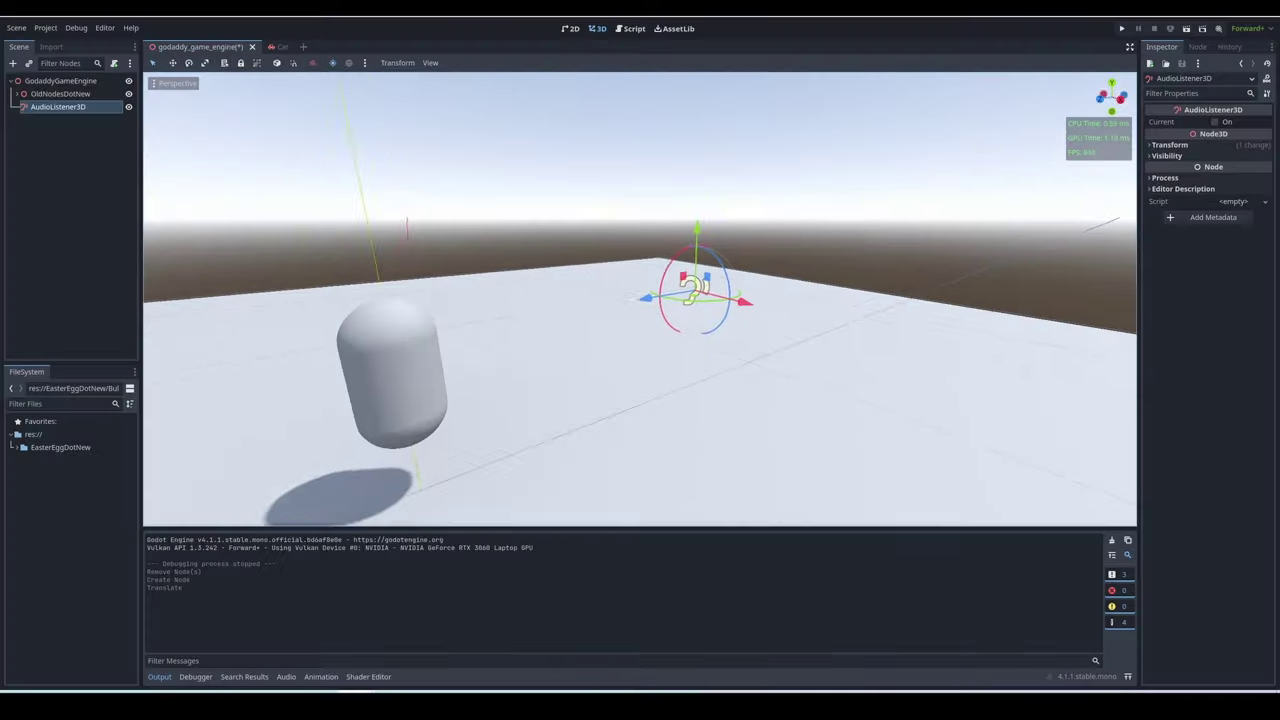
# Add an AudioStreamPlayer3D and quick-load Drill.wav as its stream.
pyautogui.click(47, 234)
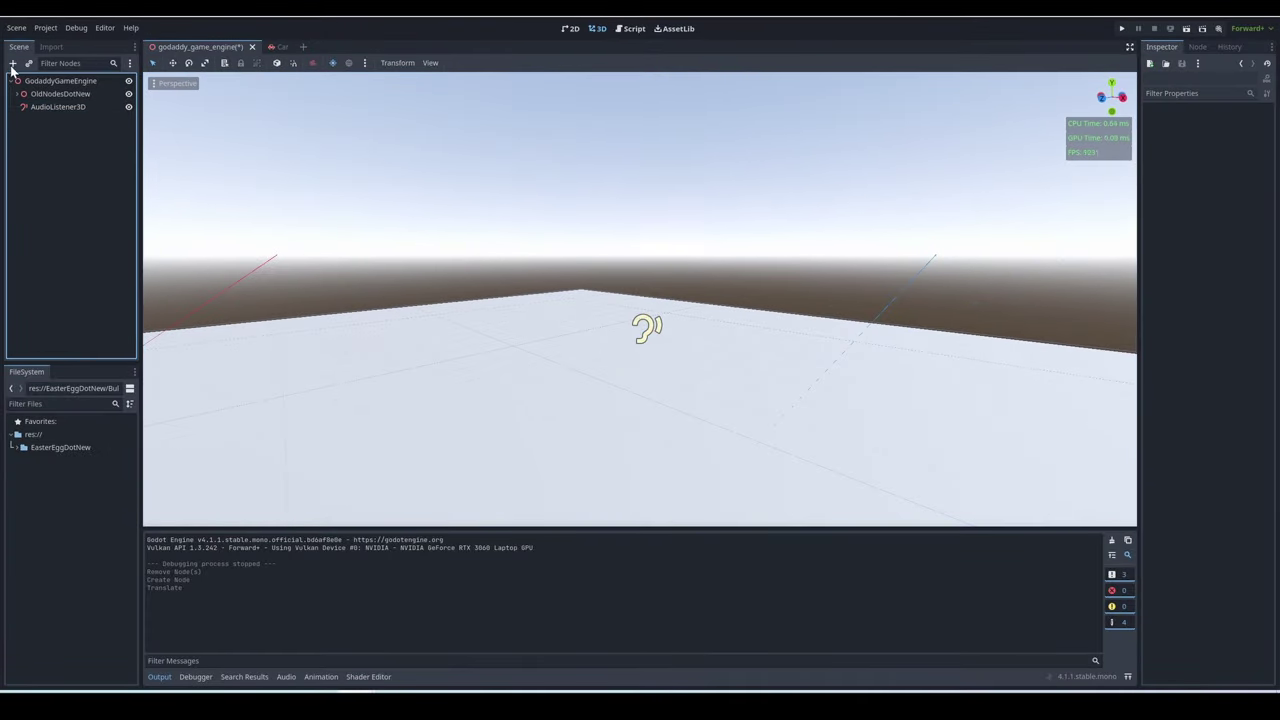
pyautogui.click(13, 63)
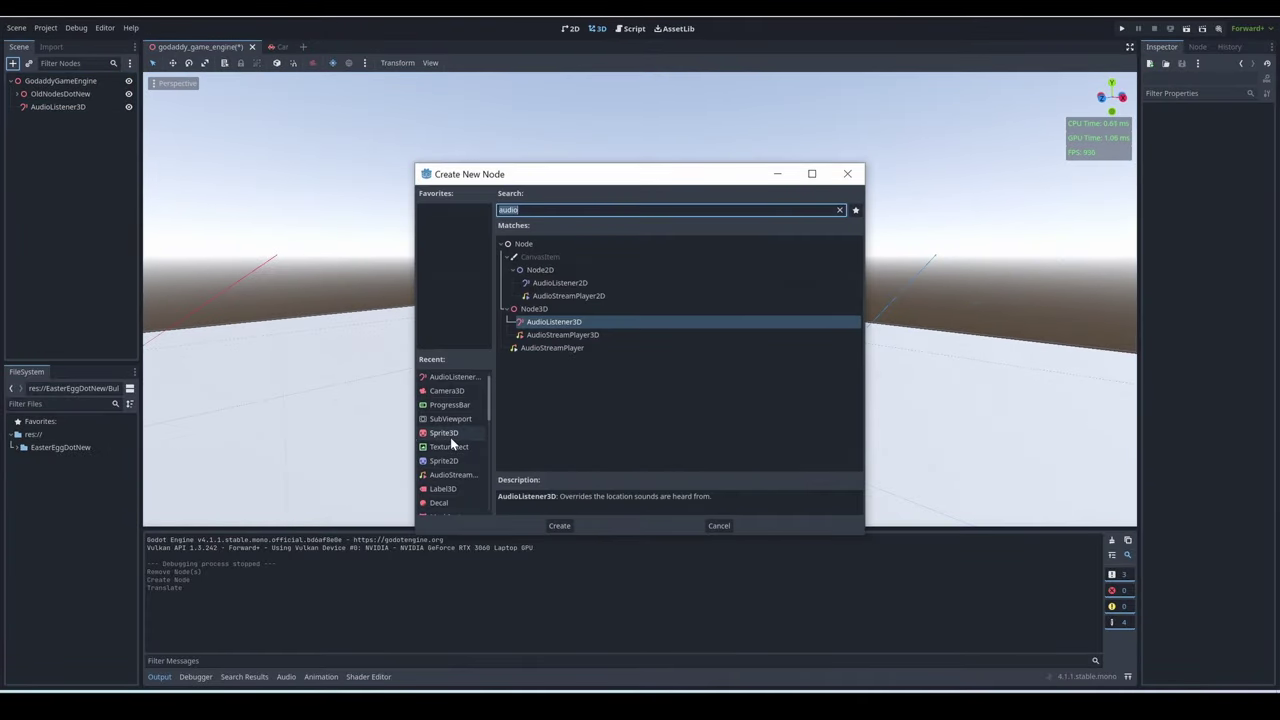
pyautogui.doubleClick(445, 478)
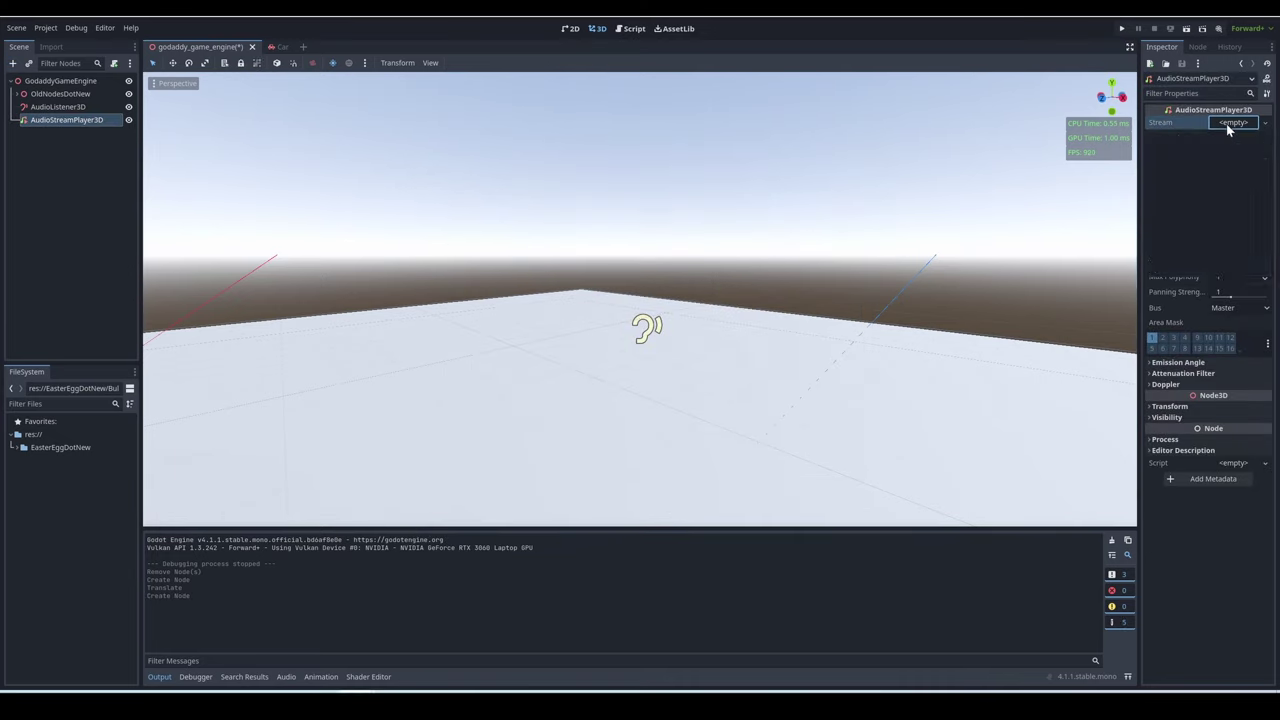
pyautogui.click(1233, 122)
pyautogui.click(1197, 255)
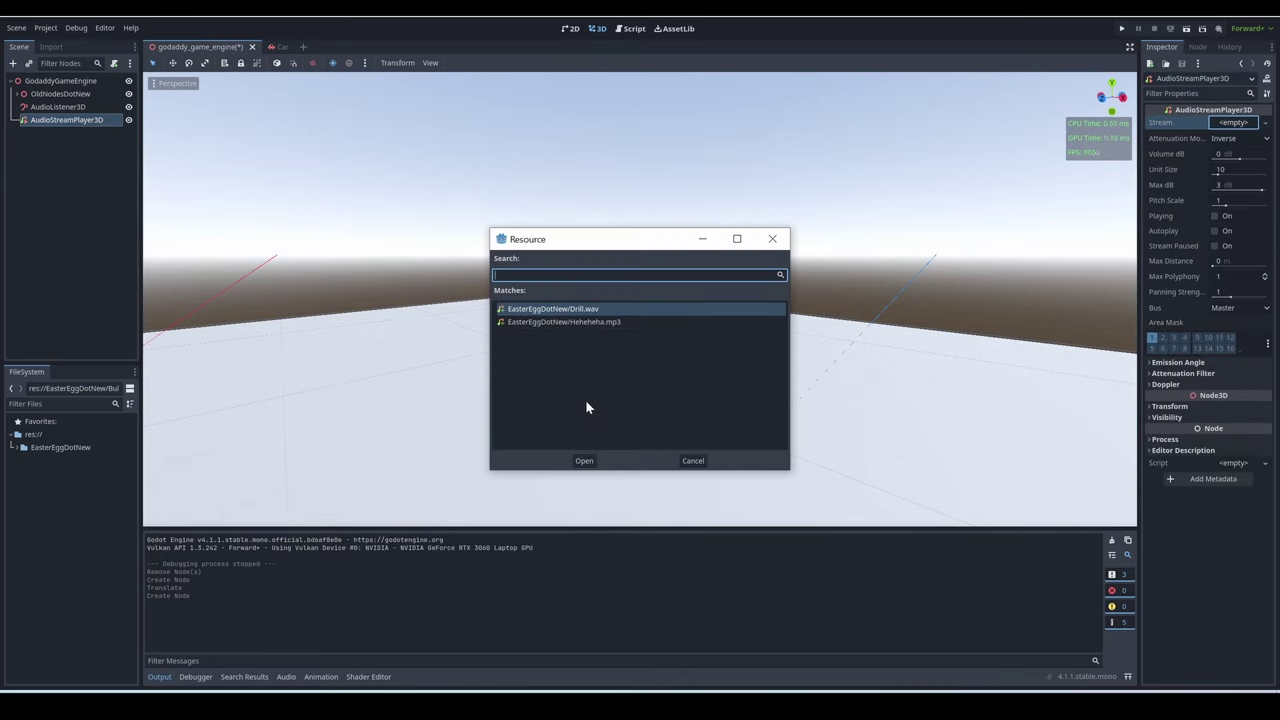
pyautogui.click(584, 461)
pyautogui.scroll(-3, 640, 300)
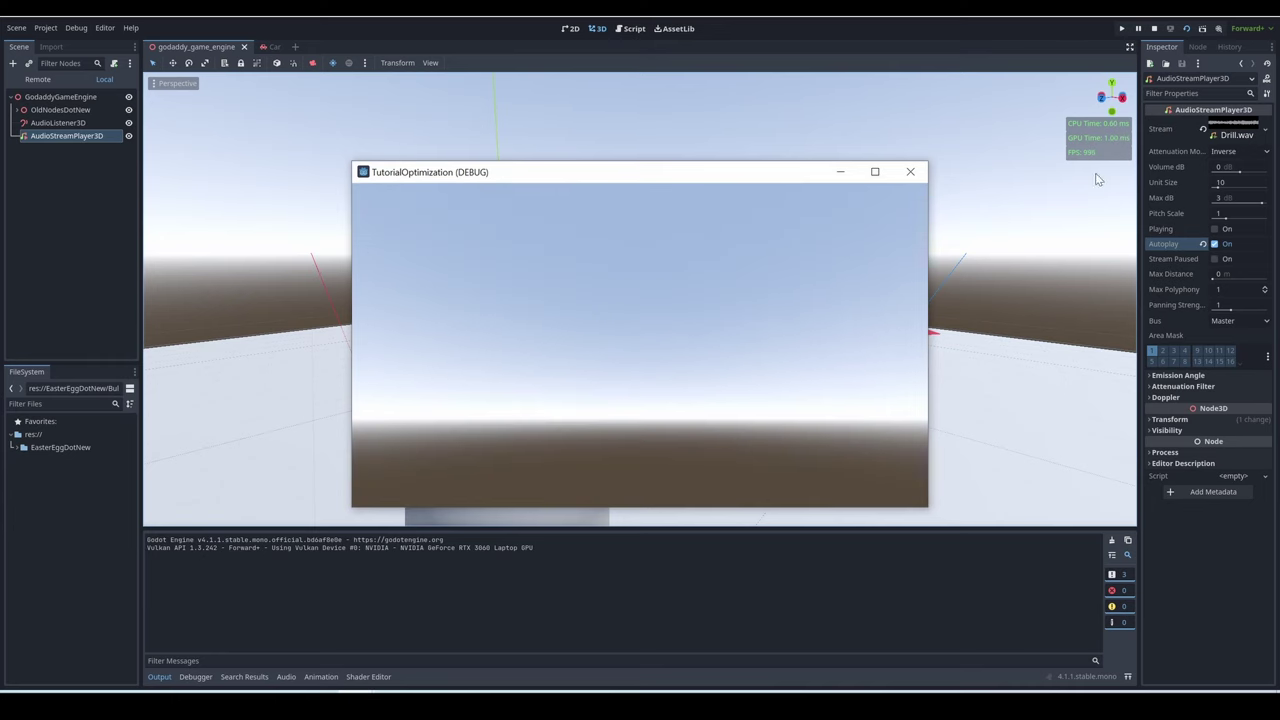
# Stop the game and delete both the AudioListener3D and AudioStreamPlayer3D.
pyautogui.click(1154, 28)
pyautogui.keyDown('ctrl'); pyautogui.click(44, 107); pyautogui.keyUp('ctrl')
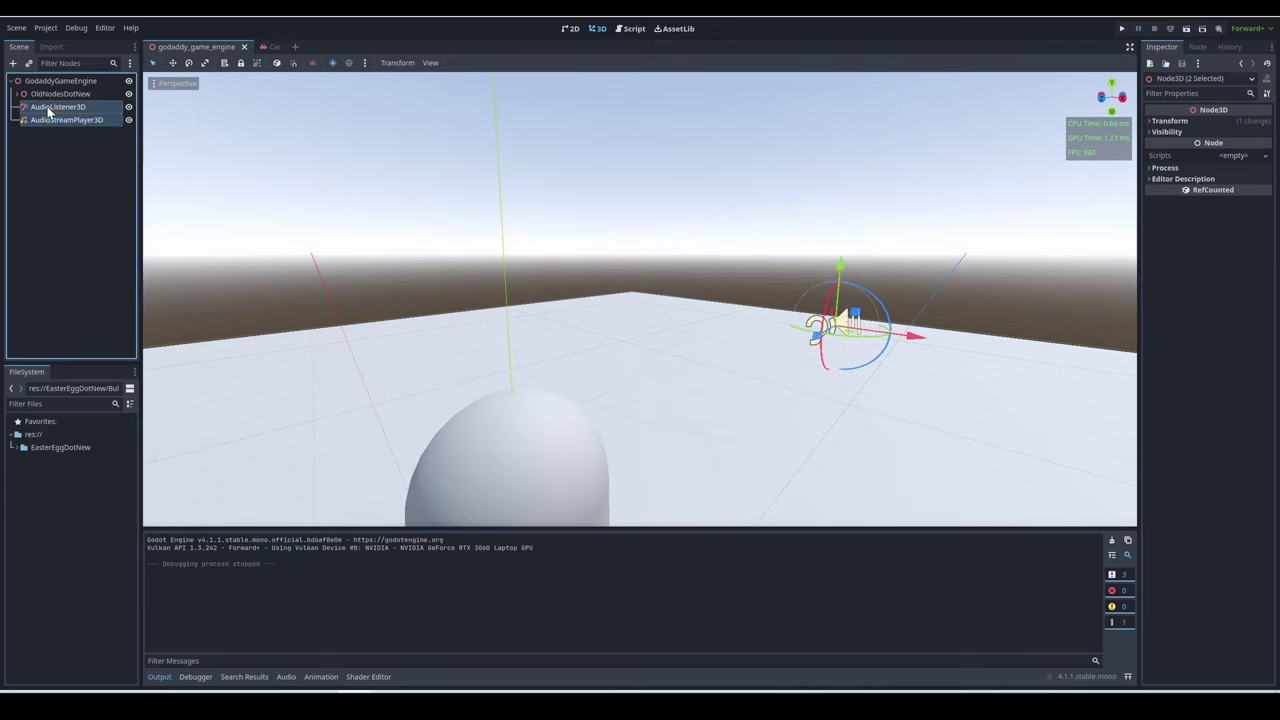
pyautogui.rightClick(44, 107)
pyautogui.click(98, 301)
# Confirm deleting the old nodes, then try stretching the CSG box and undo it.
pyautogui.click(616, 368)
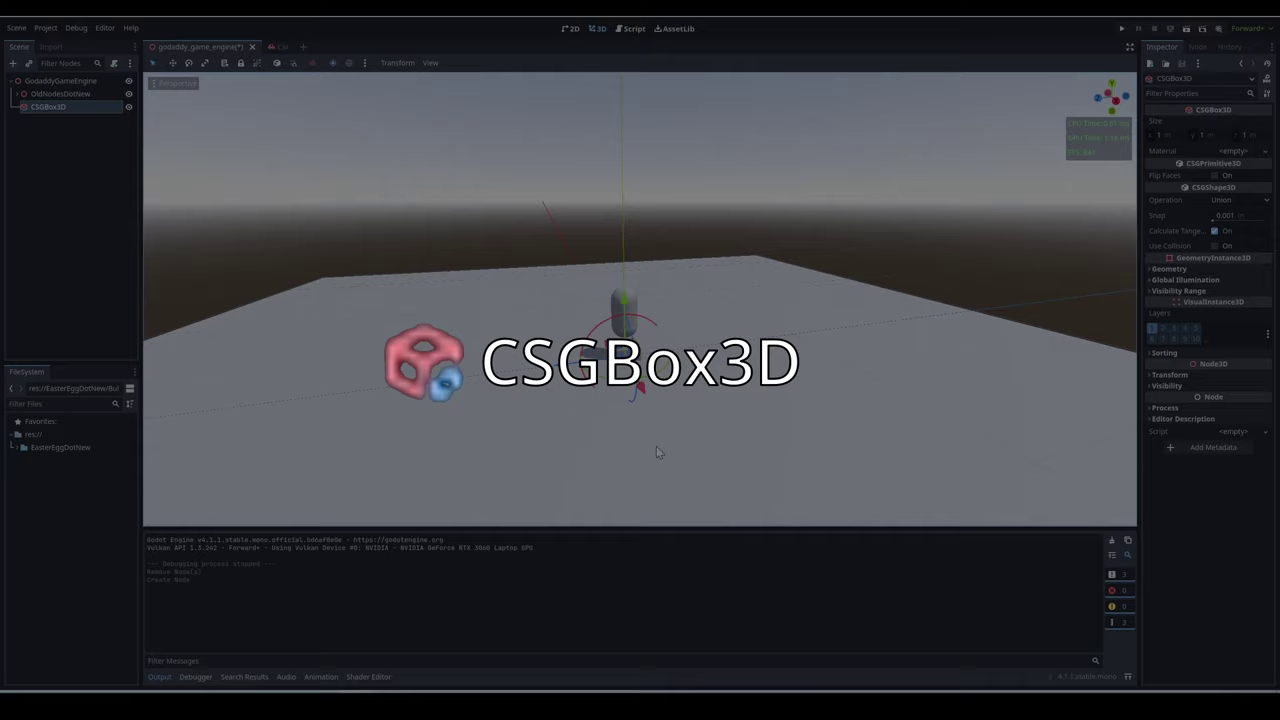
pyautogui.scroll(-5, 693, 289)
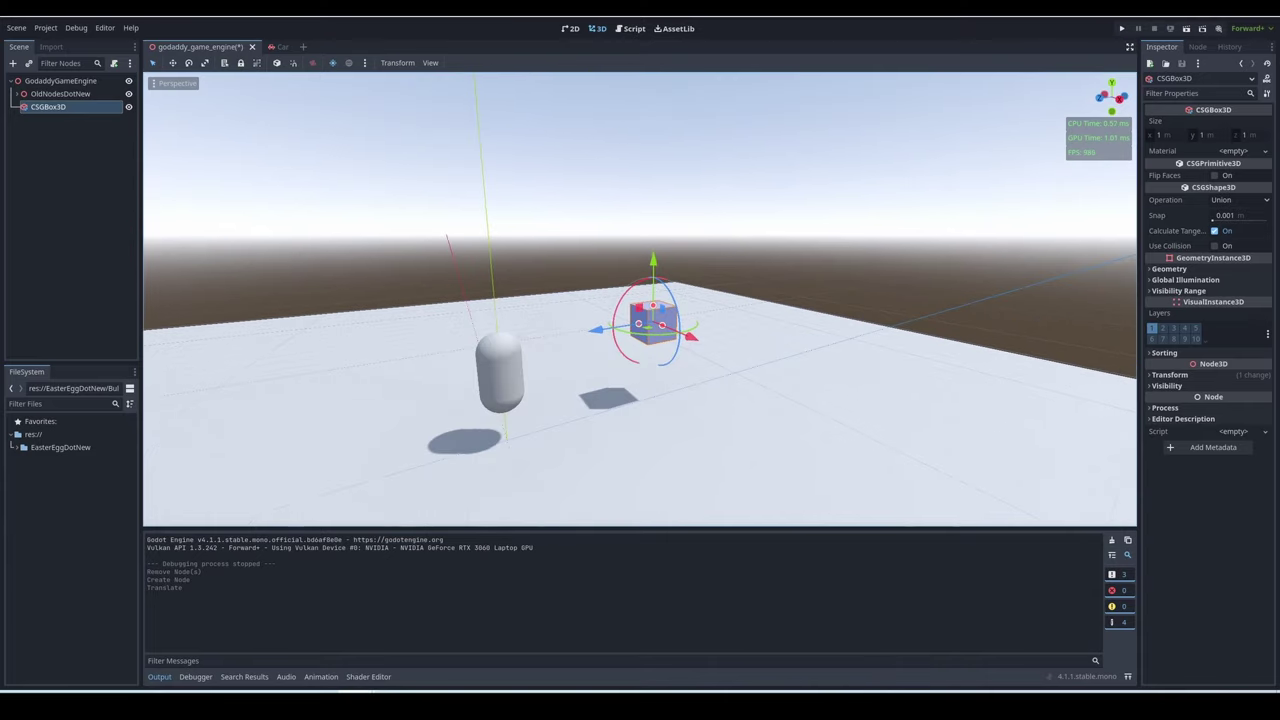
pyautogui.moveTo(652, 382); pyautogui.dragTo(537, 424)
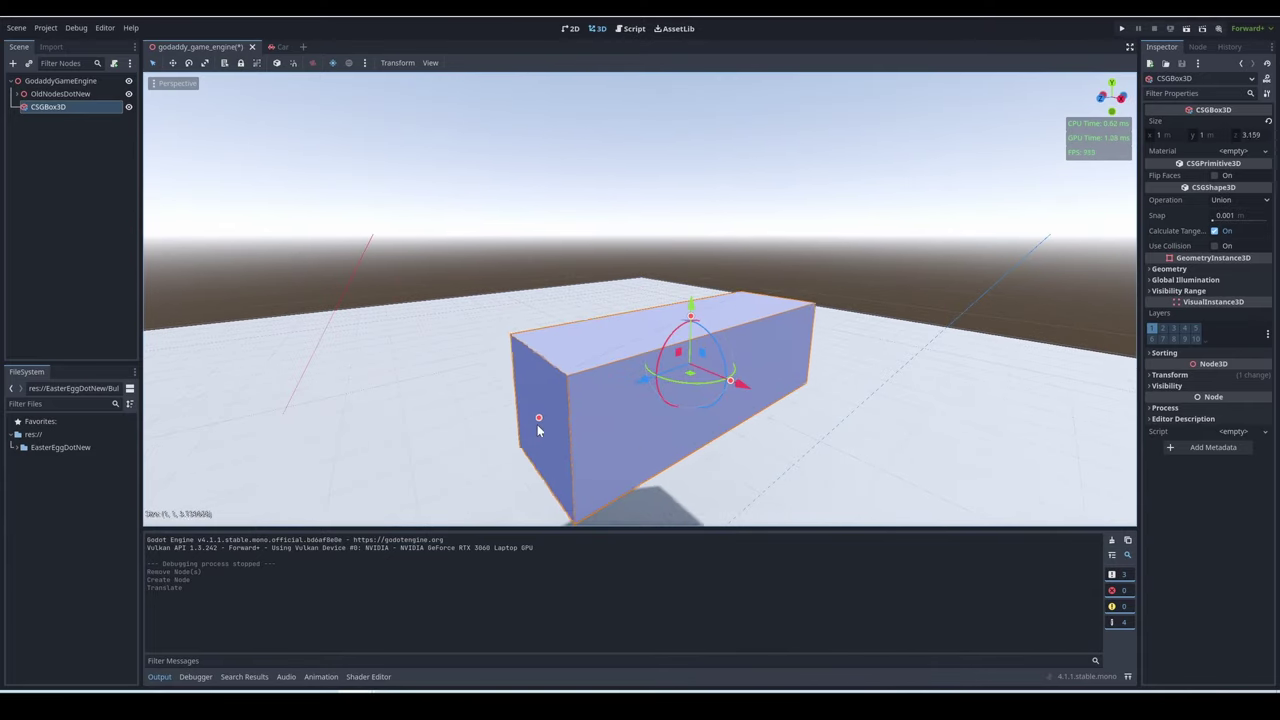
pyautogui.hotkey('ctrl', 'z')
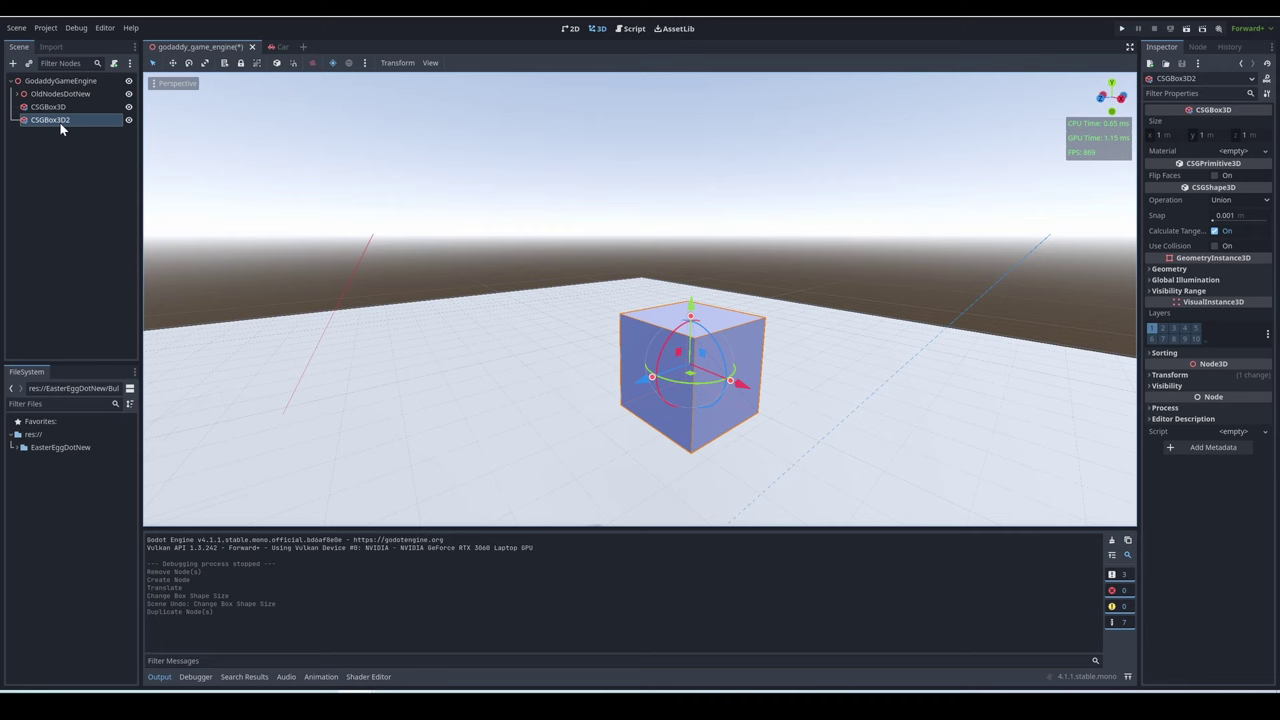
# Make the duplicate CSGBox3D a child of the first box and shift it off-centre.
pyautogui.moveTo(68, 108); pyautogui.dragTo(67, 109)
pyautogui.click(63, 121)
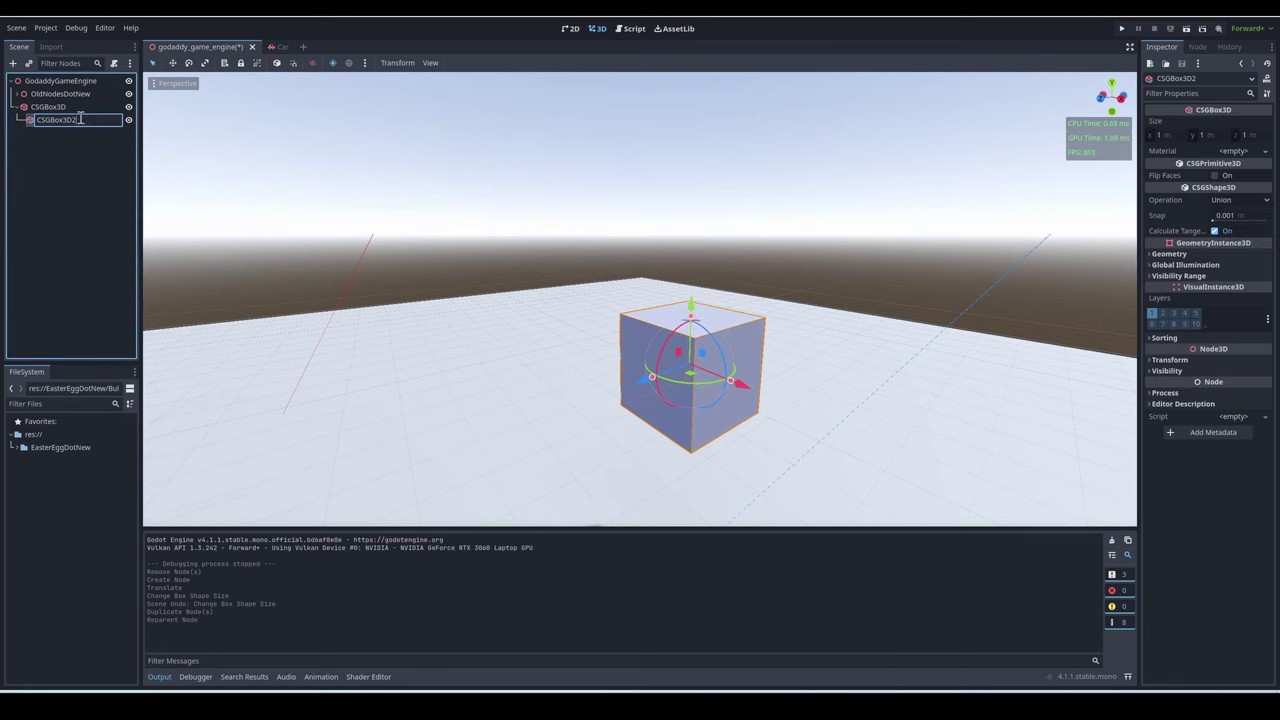
pyautogui.click(103, 260)
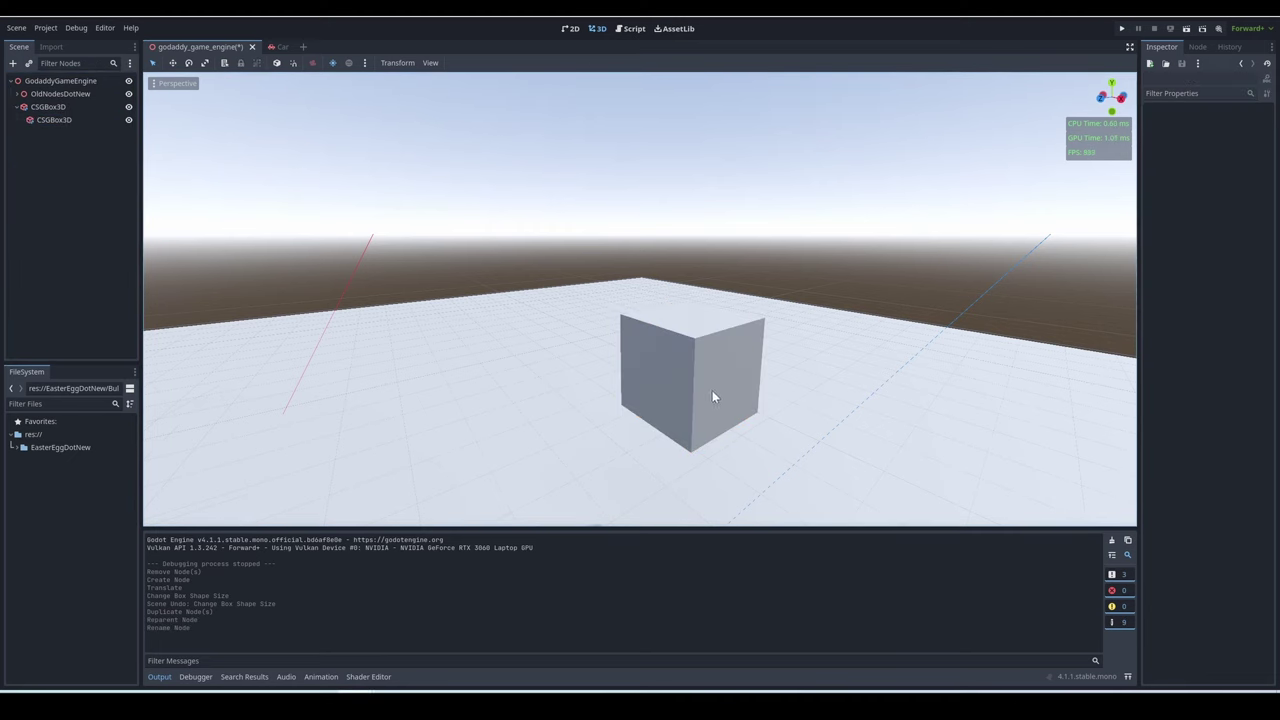
pyautogui.click(675, 405)
pyautogui.moveTo(760, 396); pyautogui.dragTo(728, 408)
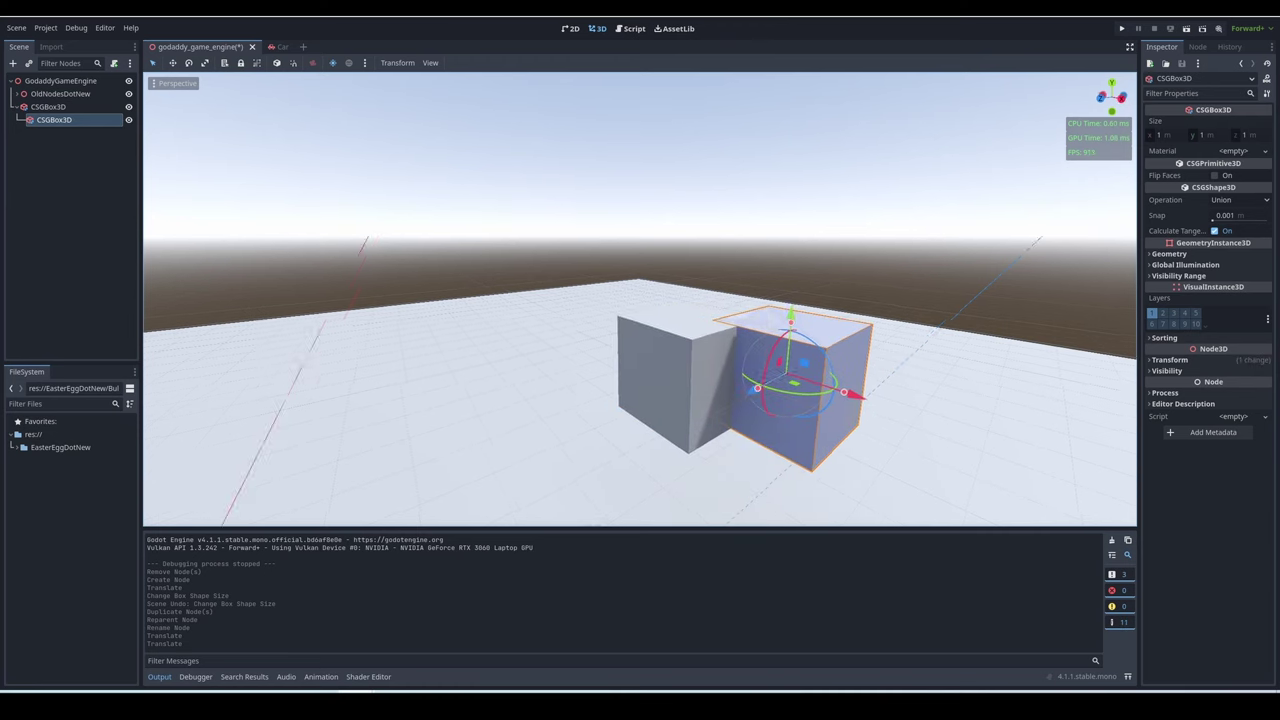
pyautogui.moveTo(728, 408)
pyautogui.mouseDown(button='middle')
pyautogui.moveTo(680, 340)
pyautogui.moveTo(728, 414)
pyautogui.mouseUp(button='middle')
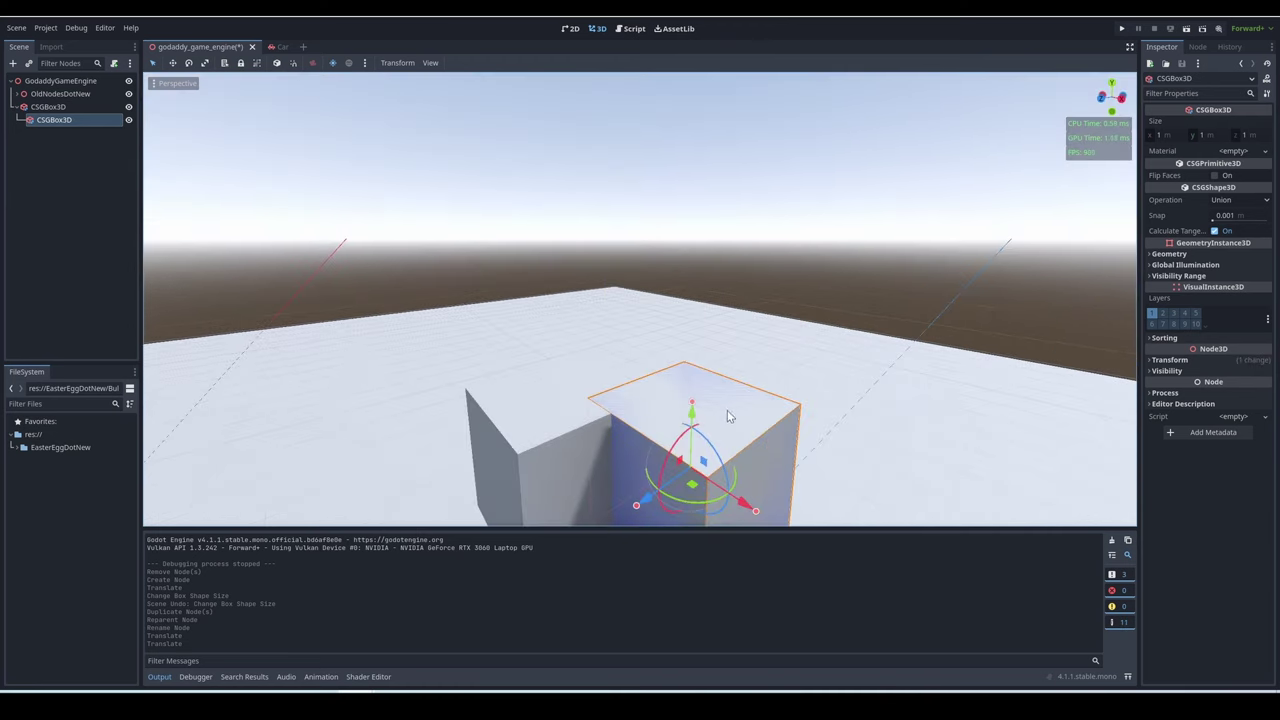
pyautogui.moveTo(728, 414); pyautogui.dragTo(736, 470)
pyautogui.scroll(3, 640, 300)
pyautogui.scroll(-3, 640, 300)
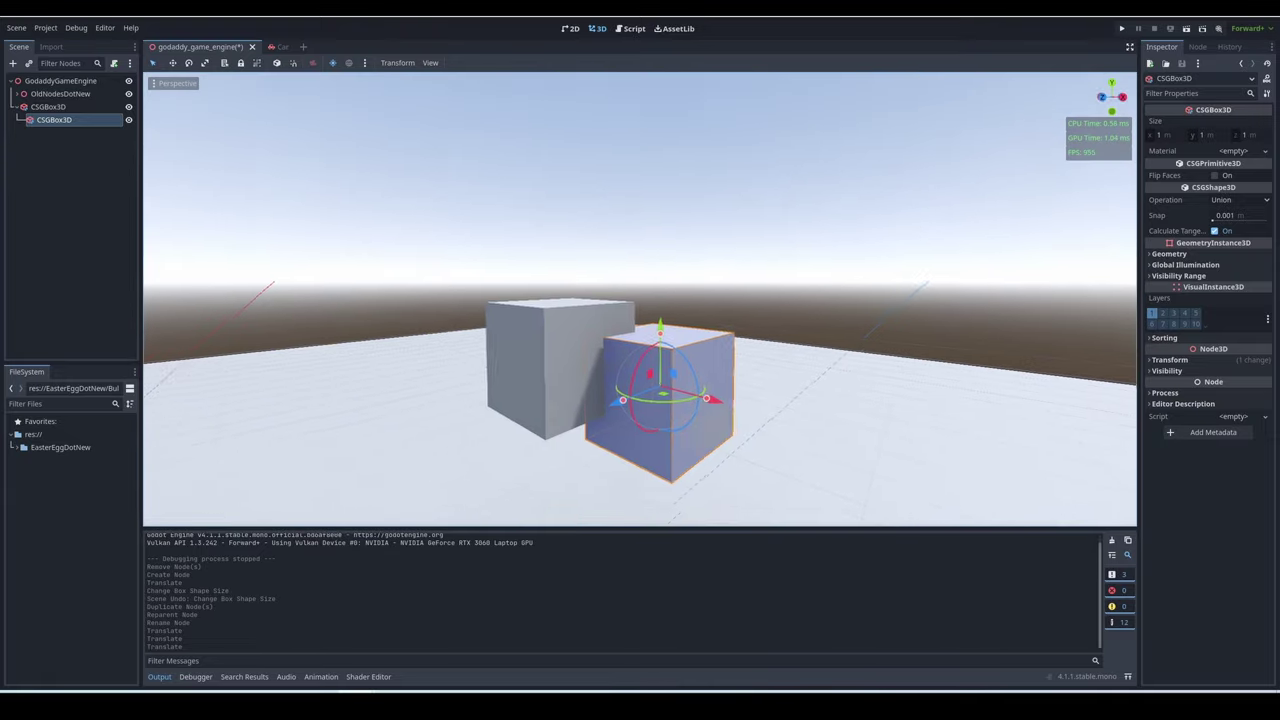
pyautogui.moveTo(640, 300); pyautogui.dragTo(680, 350, button='middle')
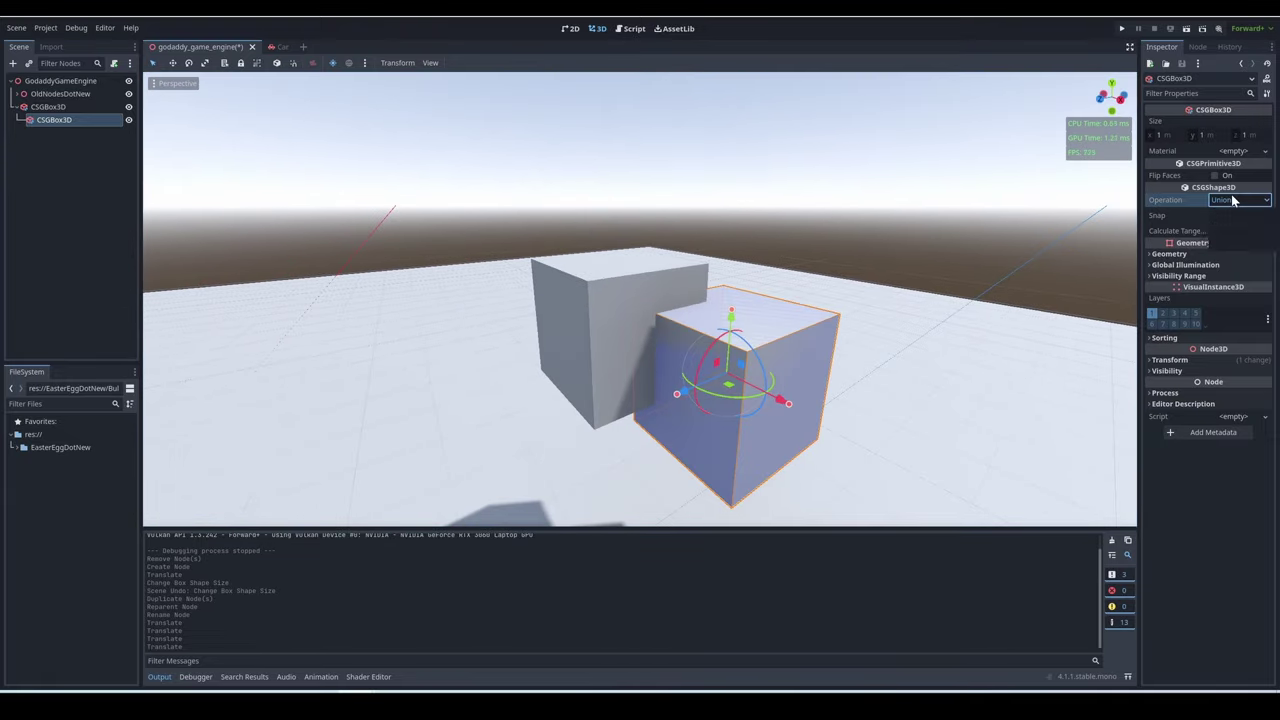
# Set the child box's Operation to Subtraction and adjust its position values.
pyautogui.click(1228, 244)
pyautogui.moveTo(776, 344); pyautogui.dragTo(543, 355, button='middle')
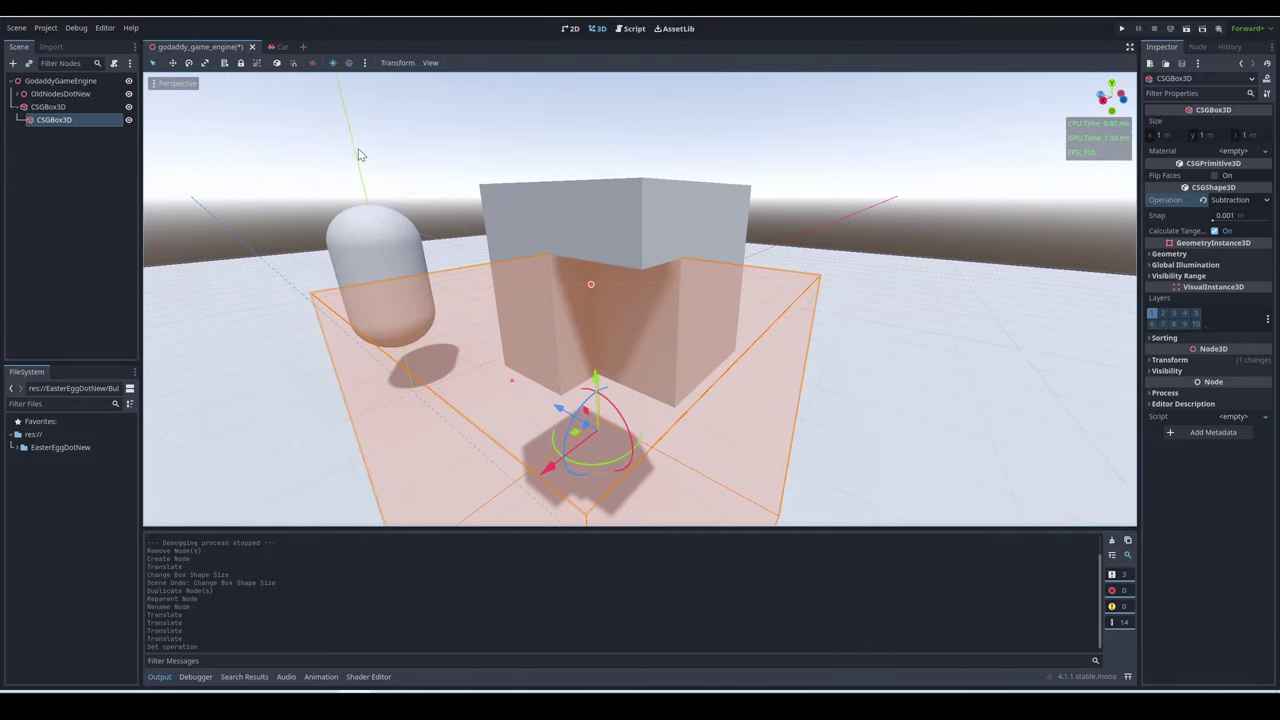
pyautogui.click(96, 142)
pyautogui.click(87, 124)
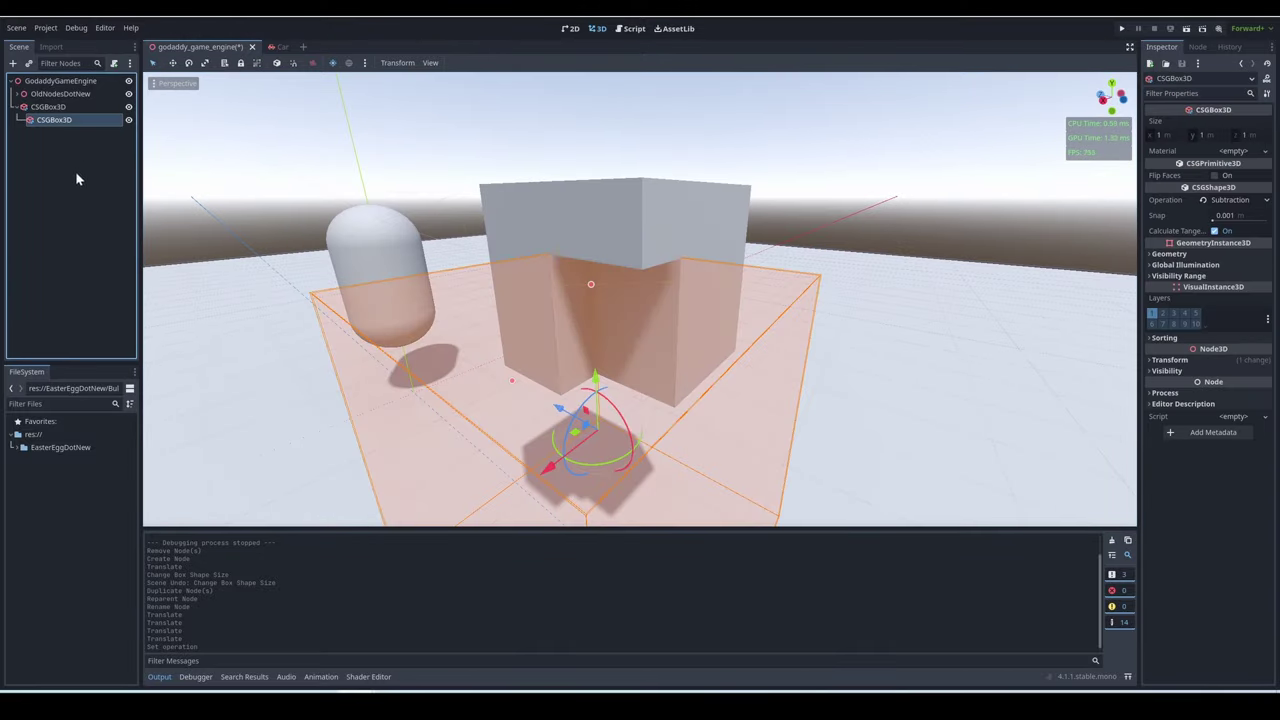
pyautogui.click(1169, 359)
pyautogui.moveTo(1168, 384); pyautogui.dragTo(1265, 390)
pyautogui.press('f')
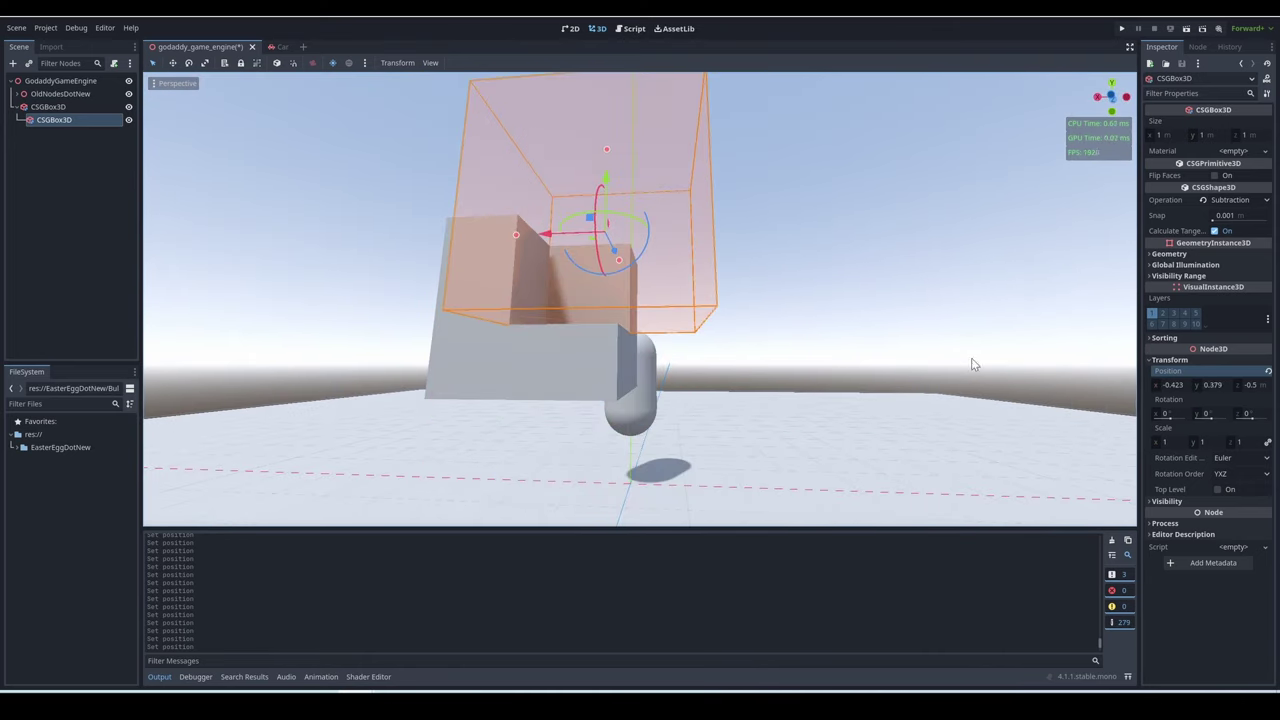
pyautogui.moveTo(972, 364); pyautogui.dragTo(787, 46, button='middle')
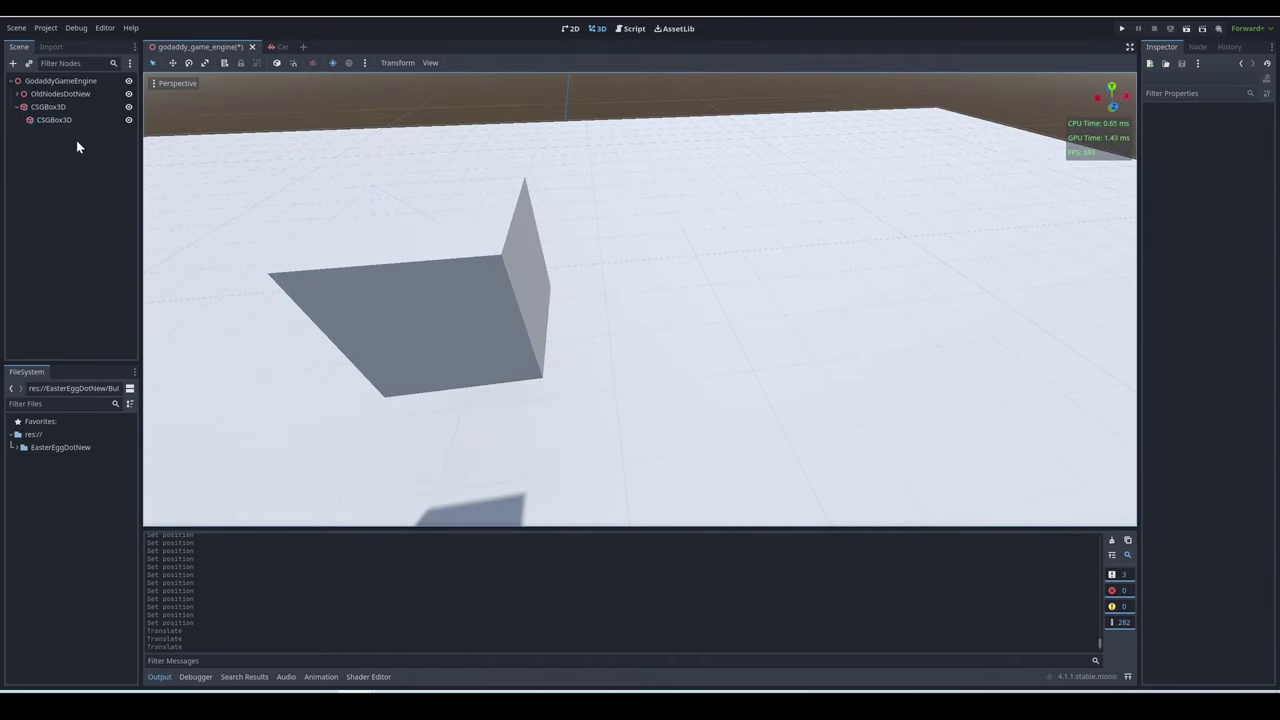
# Switch the child box to Intersection and move it along X and Y.
pyautogui.click(438, 148)
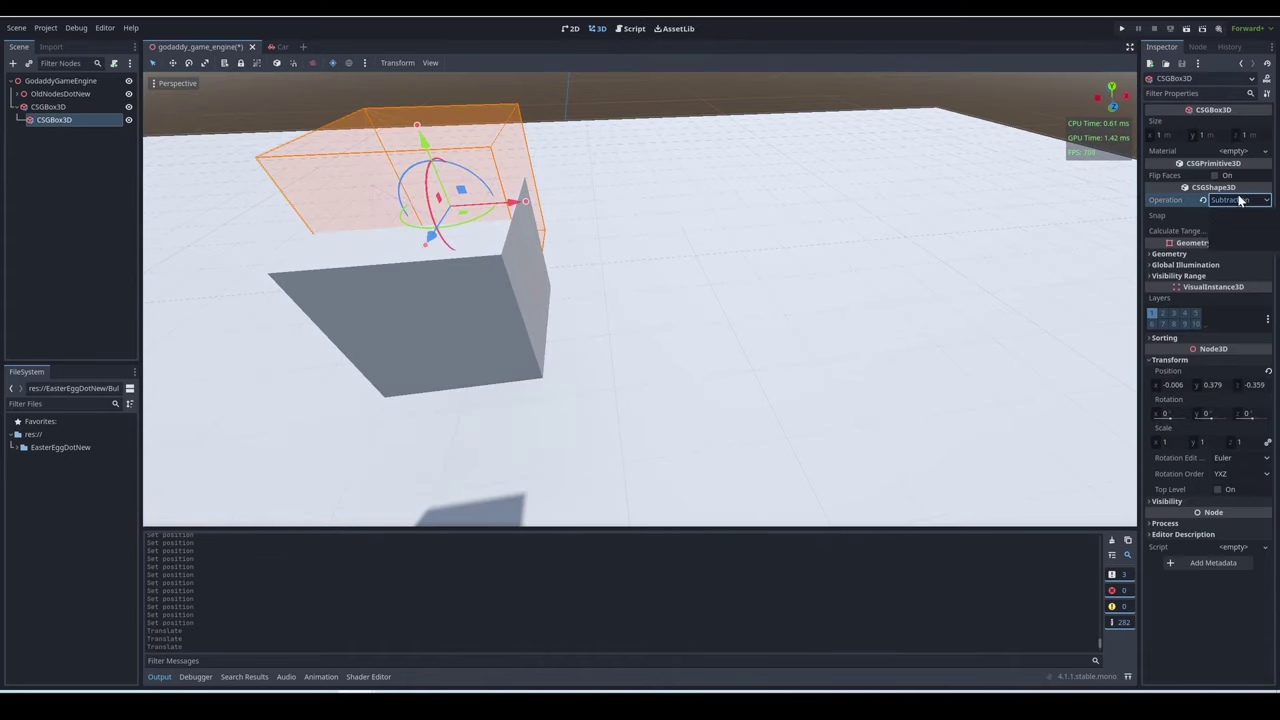
pyautogui.click(1240, 228)
pyautogui.moveTo(1110, 258); pyautogui.dragTo(703, 266, button='middle')
pyautogui.moveTo(721, 260); pyautogui.dragTo(735, 287)
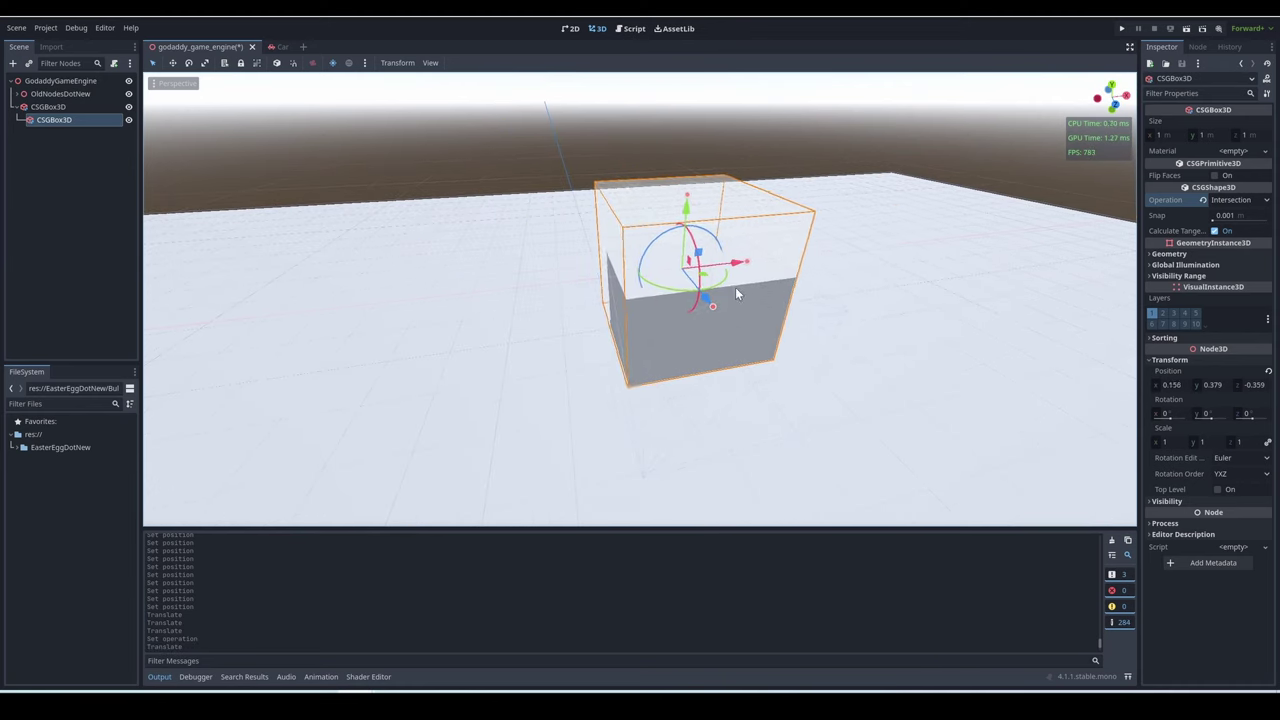
pyautogui.moveTo(735, 287); pyautogui.dragTo(618, 258, button='middle')
pyautogui.moveTo(618, 258); pyautogui.dragTo(965, 478)
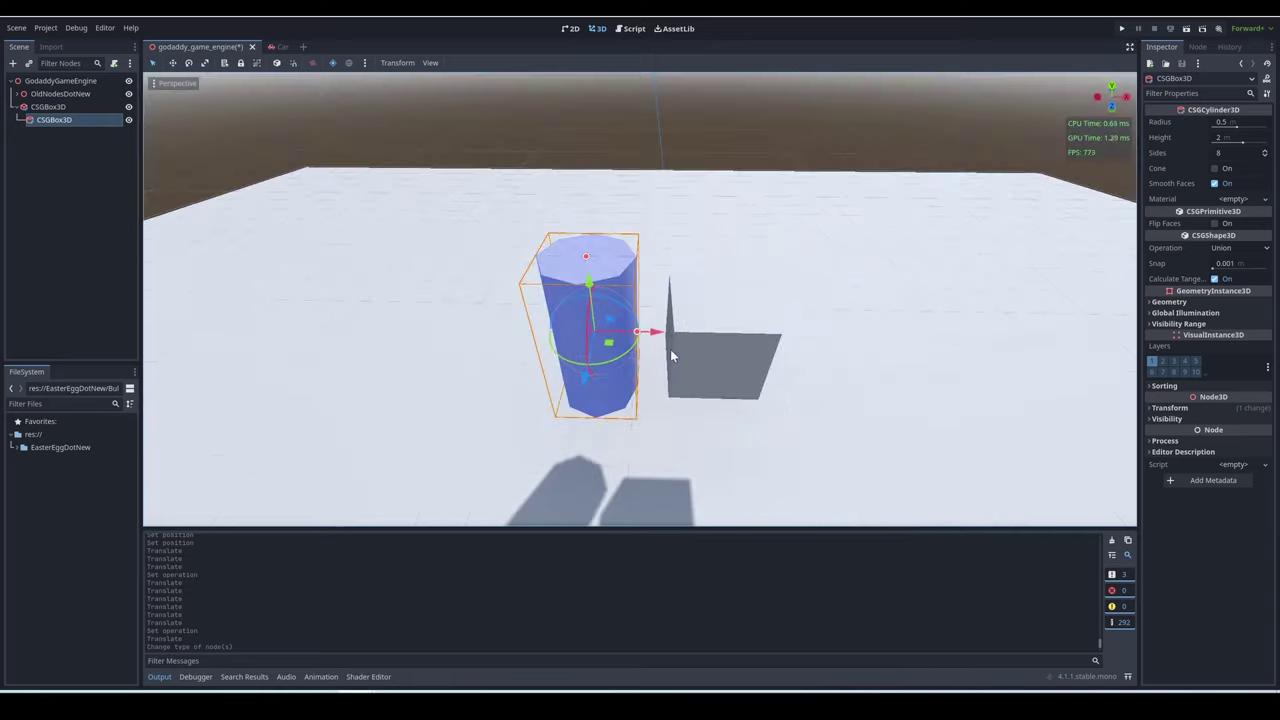
# Set the child cylinder to Subtraction, slide it along X, and raise its sides to about 38.
pyautogui.moveTo(670, 345); pyautogui.dragTo(727, 325)
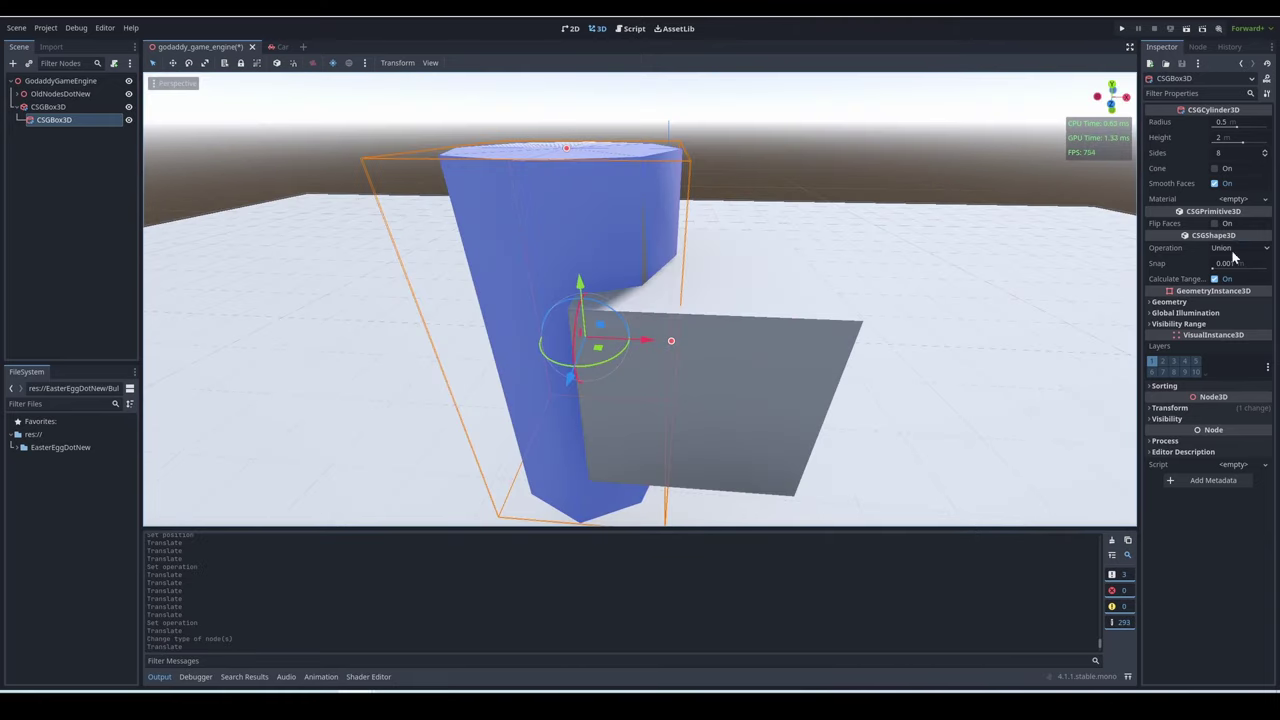
pyautogui.click(1233, 248)
pyautogui.click(1238, 292)
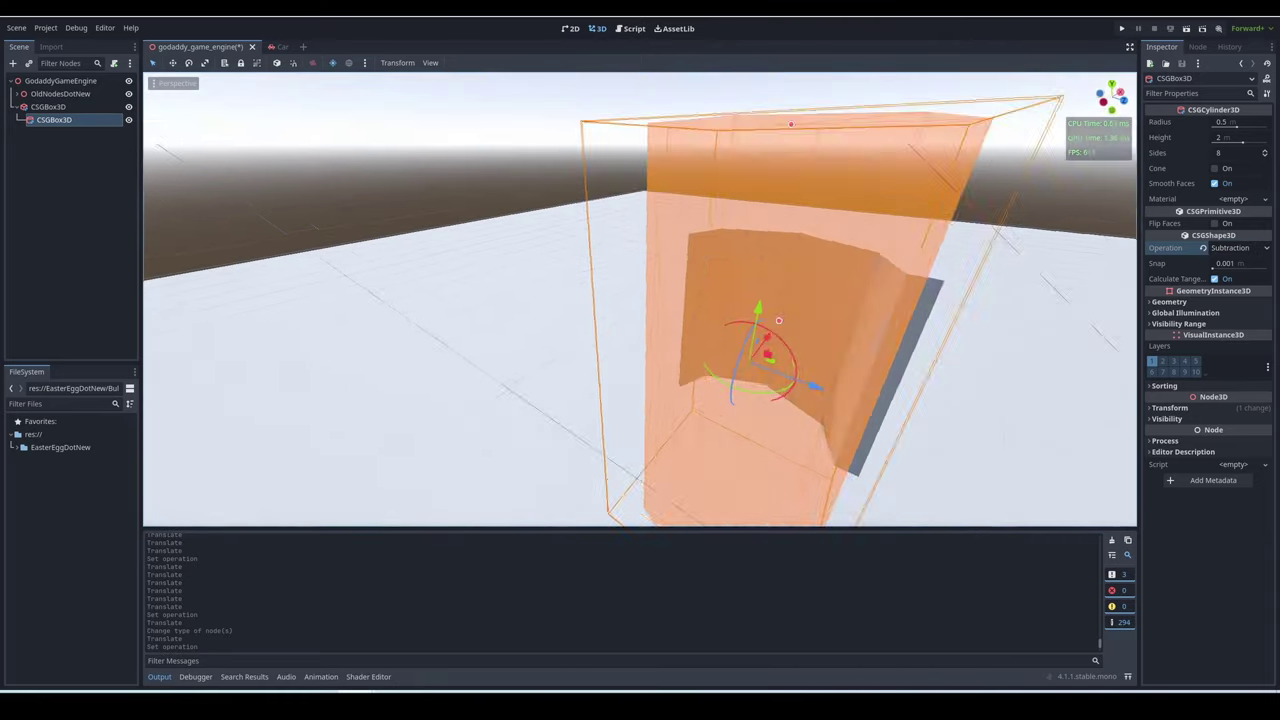
pyautogui.moveTo(662, 265); pyautogui.dragTo(729, 262)
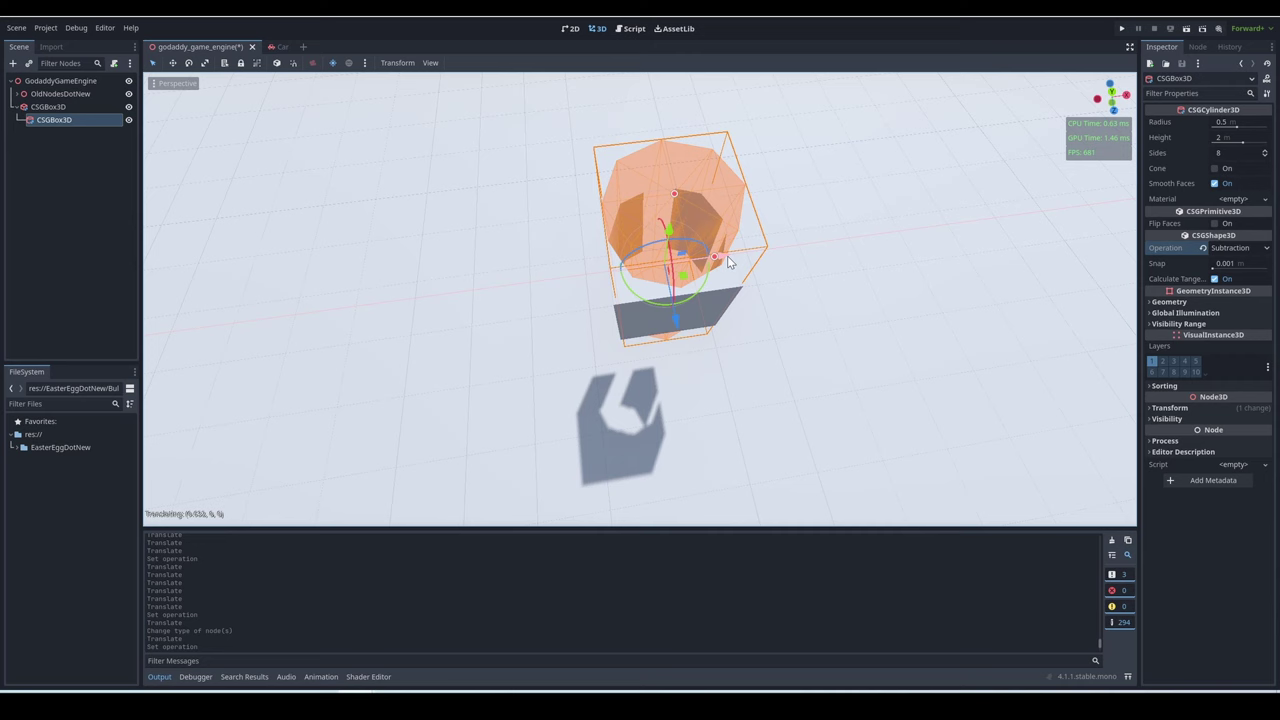
pyautogui.moveTo(1235, 150); pyautogui.dragTo(1262, 150)
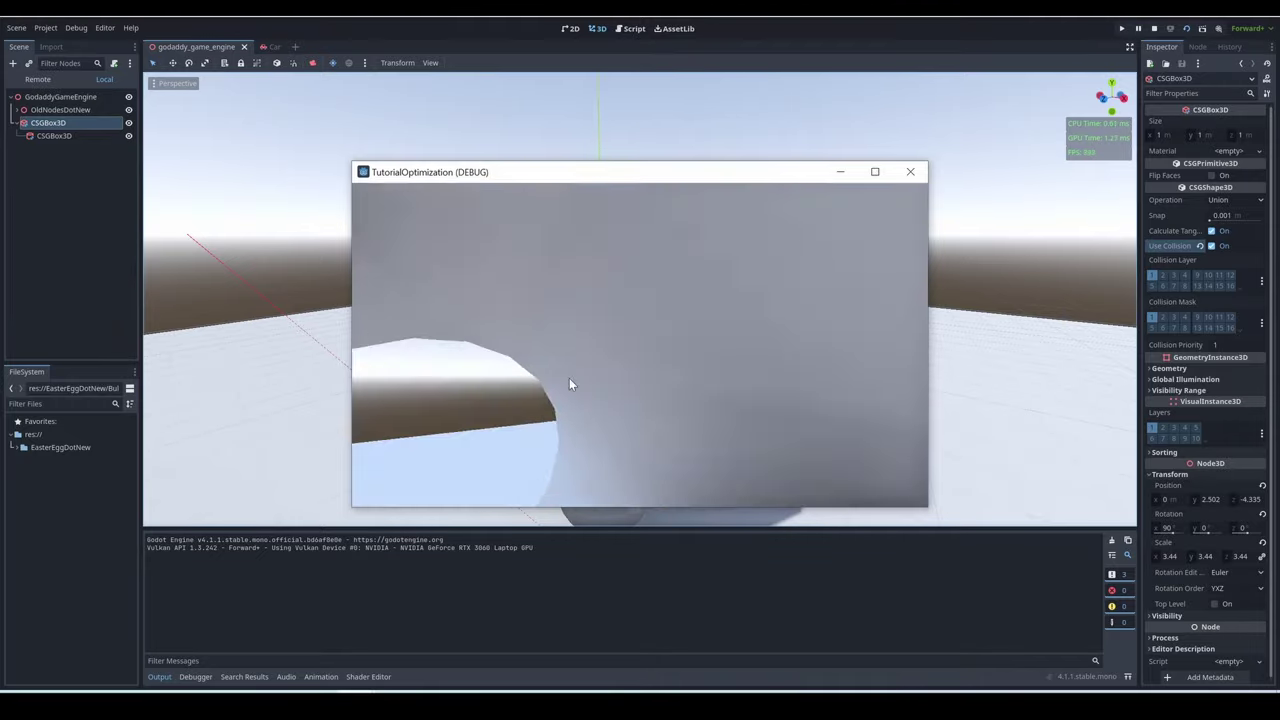
# Switch the torus to Union, then move the sphere so it carves a round hole in the box.
pyautogui.press('F8')
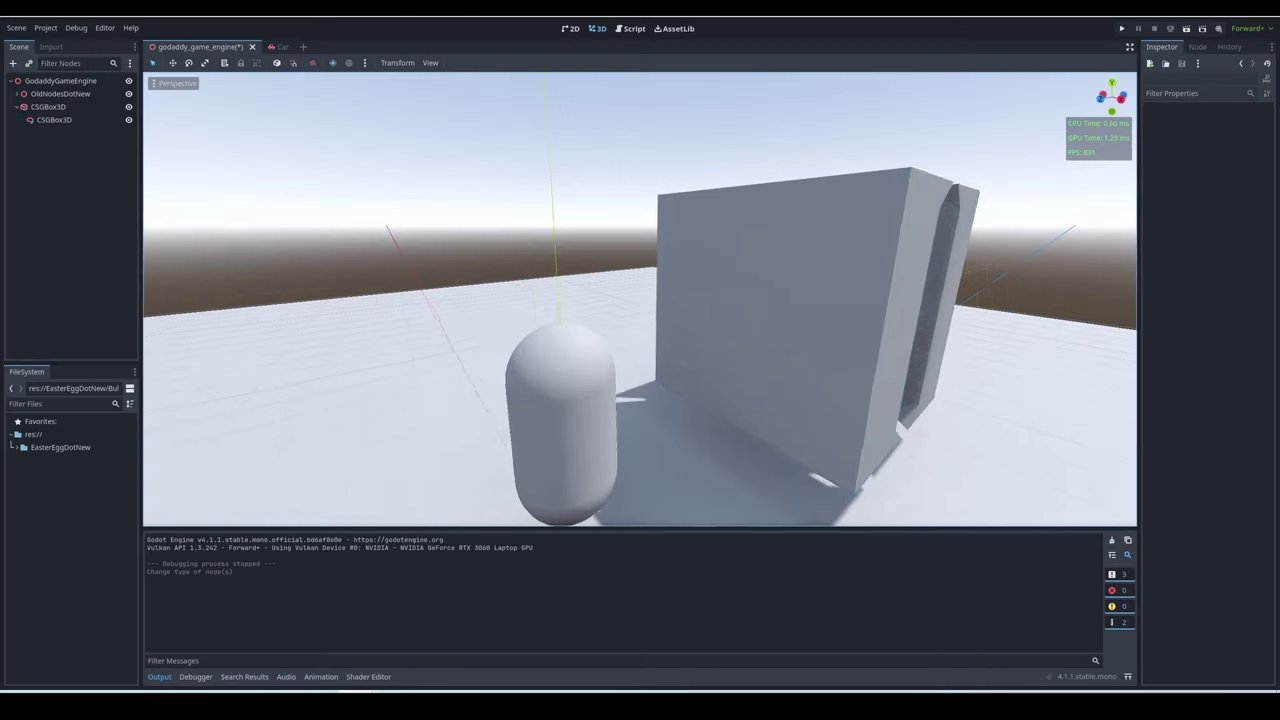
pyautogui.moveTo(640, 300); pyautogui.dragTo(0, 200, button='middle')
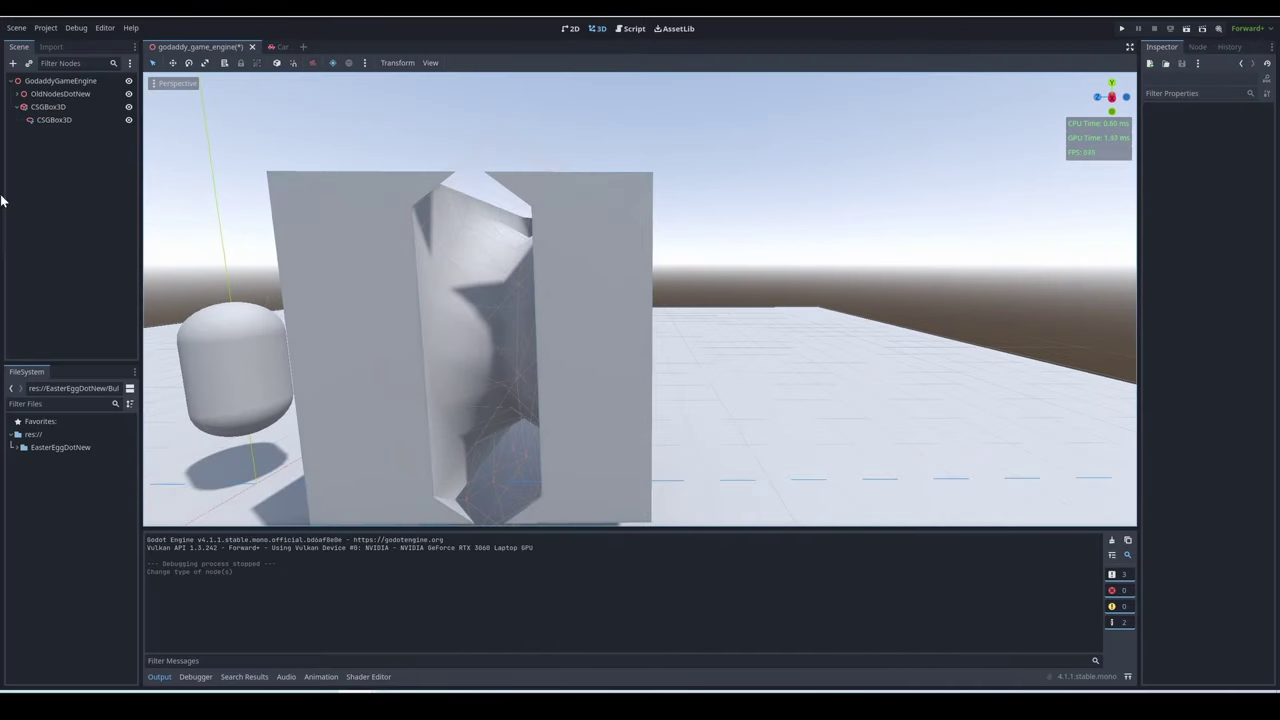
pyautogui.click(55, 120)
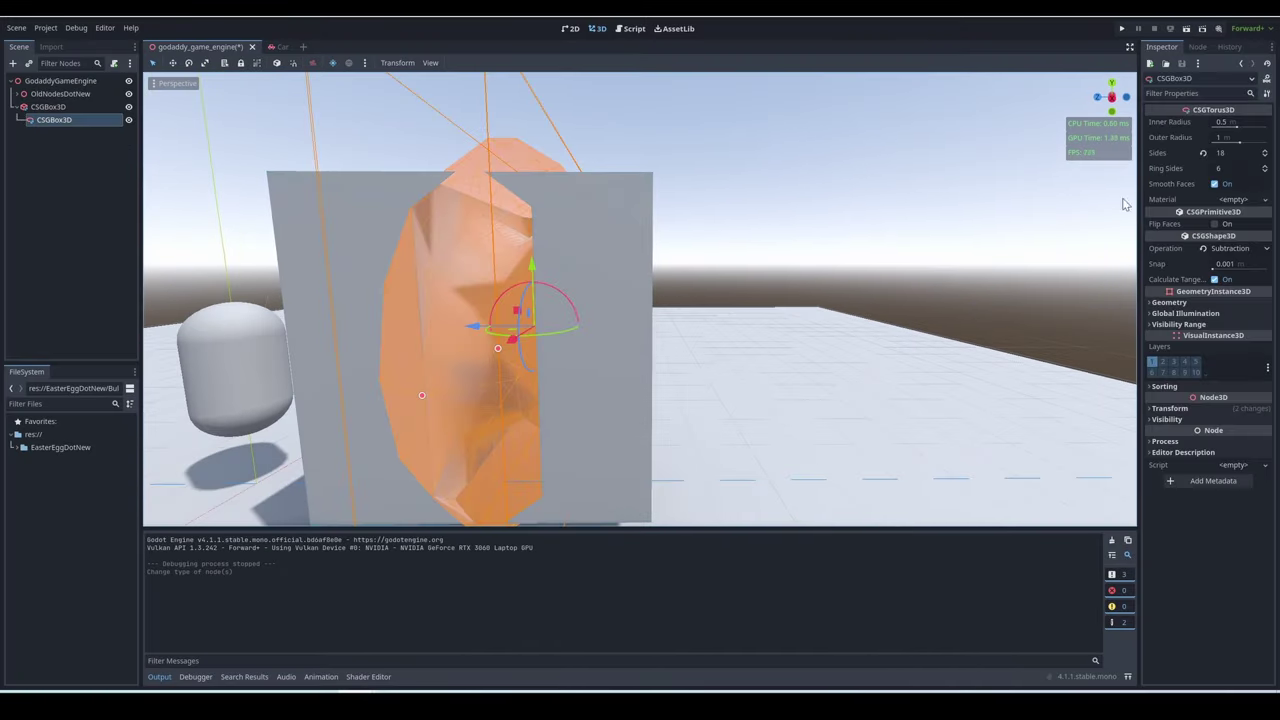
pyautogui.click(1205, 250)
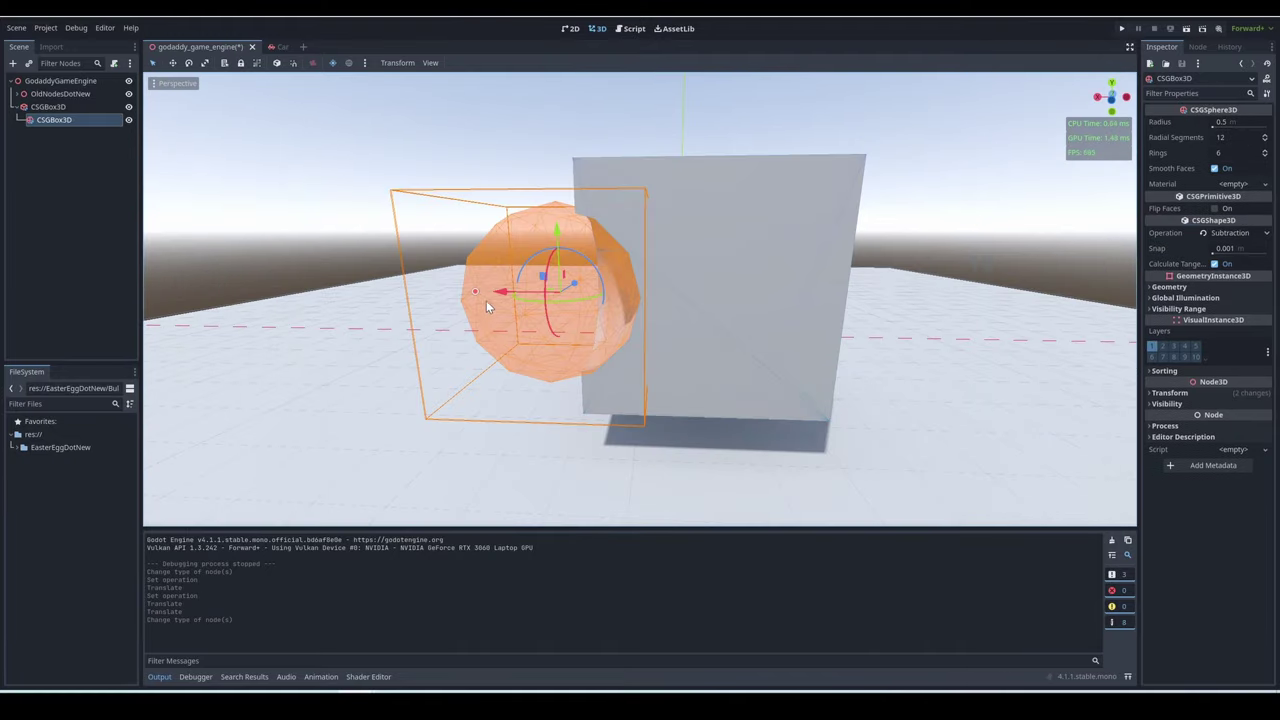
pyautogui.moveTo(486, 300); pyautogui.dragTo(761, 313)
pyautogui.moveTo(761, 313); pyautogui.dragTo(600, 330, button='middle')
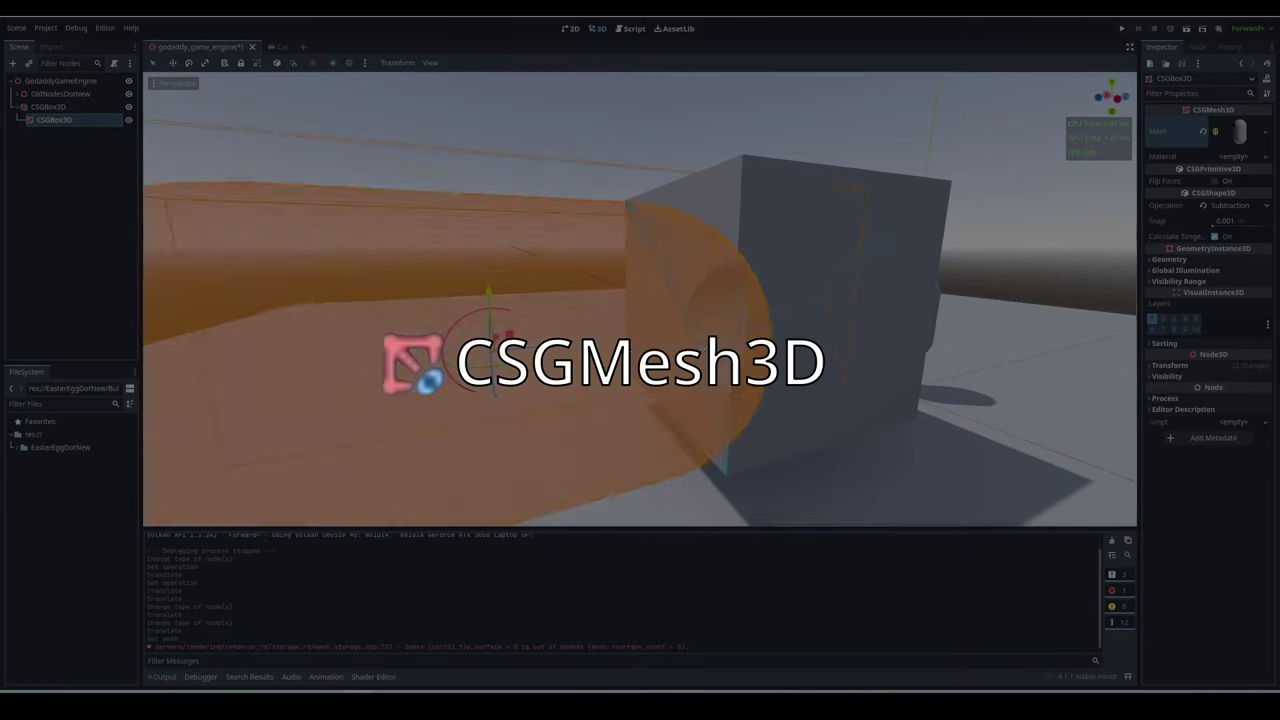
# Give the CSG mesh a new SphereMesh and increase its segment counts.
pyautogui.moveTo(700, 300); pyautogui.dragTo(833, 270, button='middle')
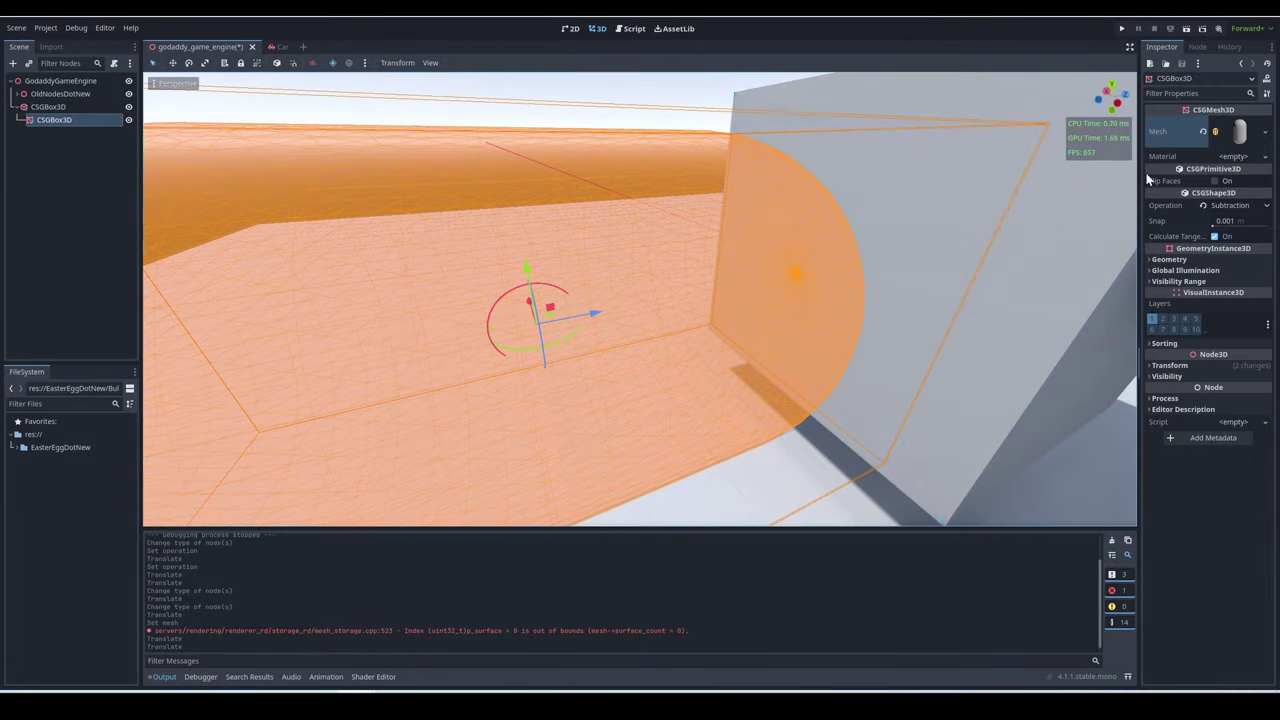
pyautogui.click(1265, 131)
pyautogui.click(1213, 262)
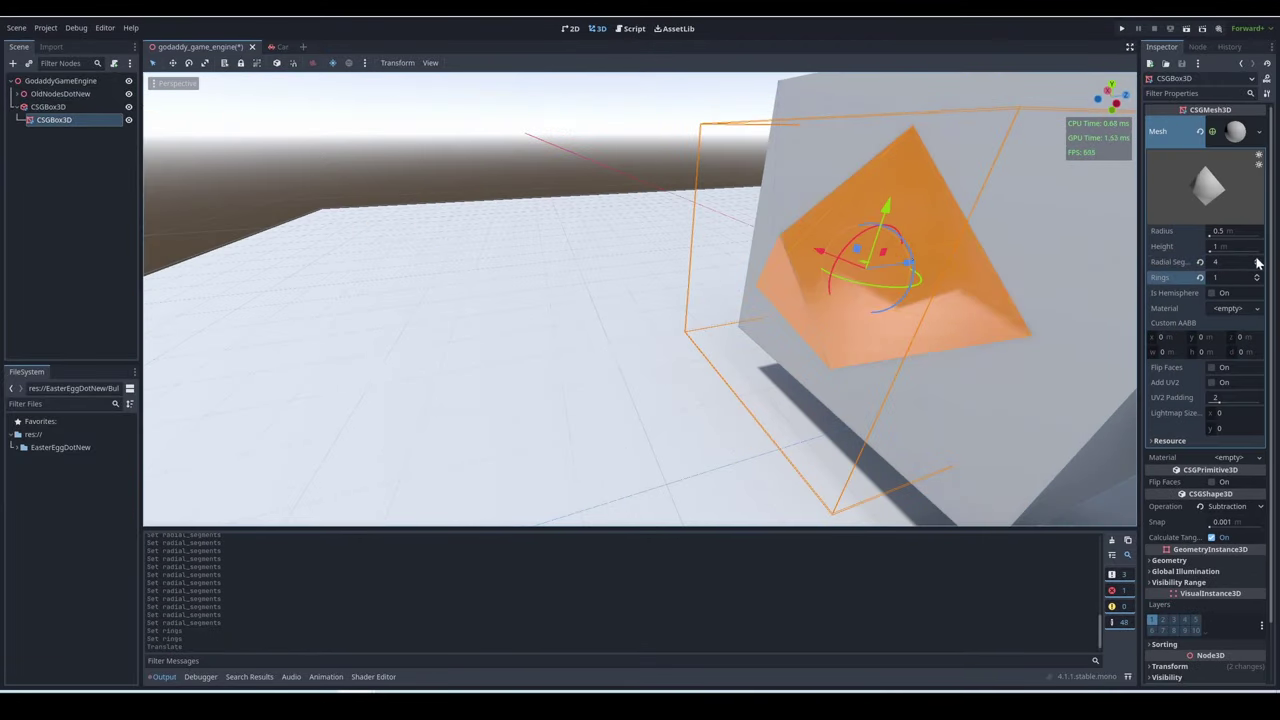
pyautogui.moveTo(1258, 262); pyautogui.dragTo(1258, 240)
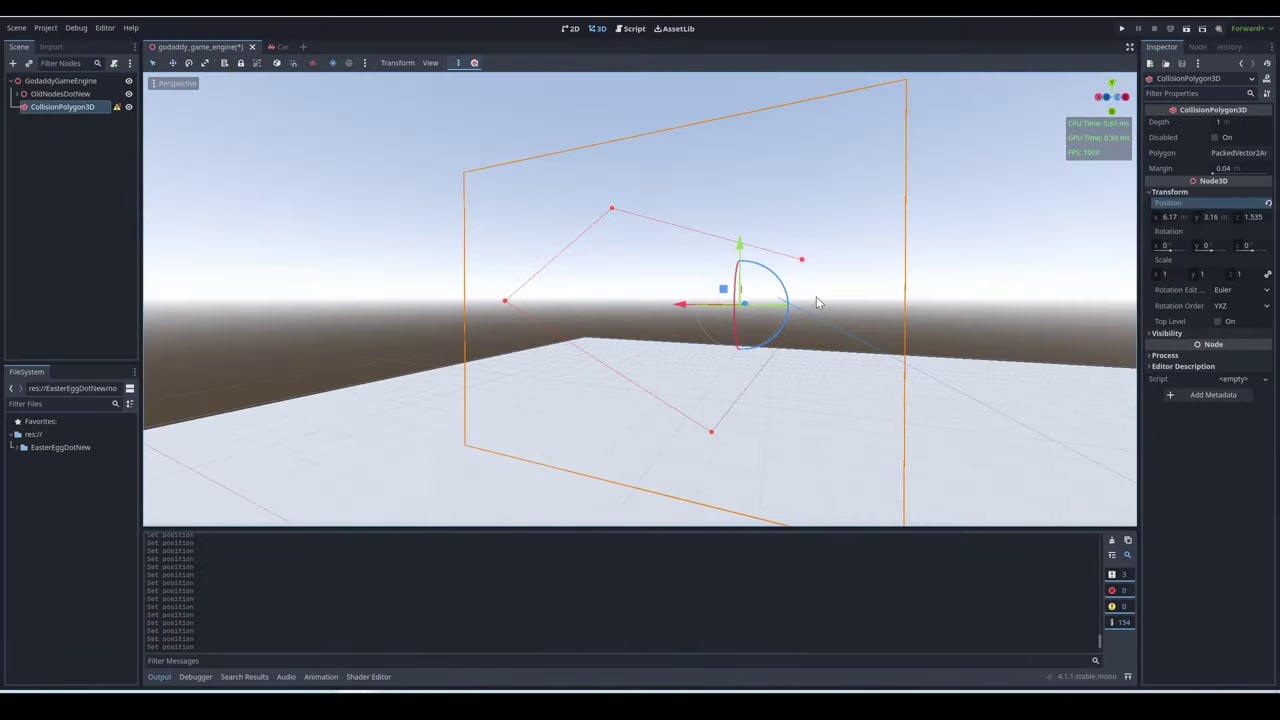
# Move polygon vertex 6 to notch the CSG polygon and set it to Subtraction.
pyautogui.moveTo(816, 300); pyautogui.dragTo(736, 318, button='middle')
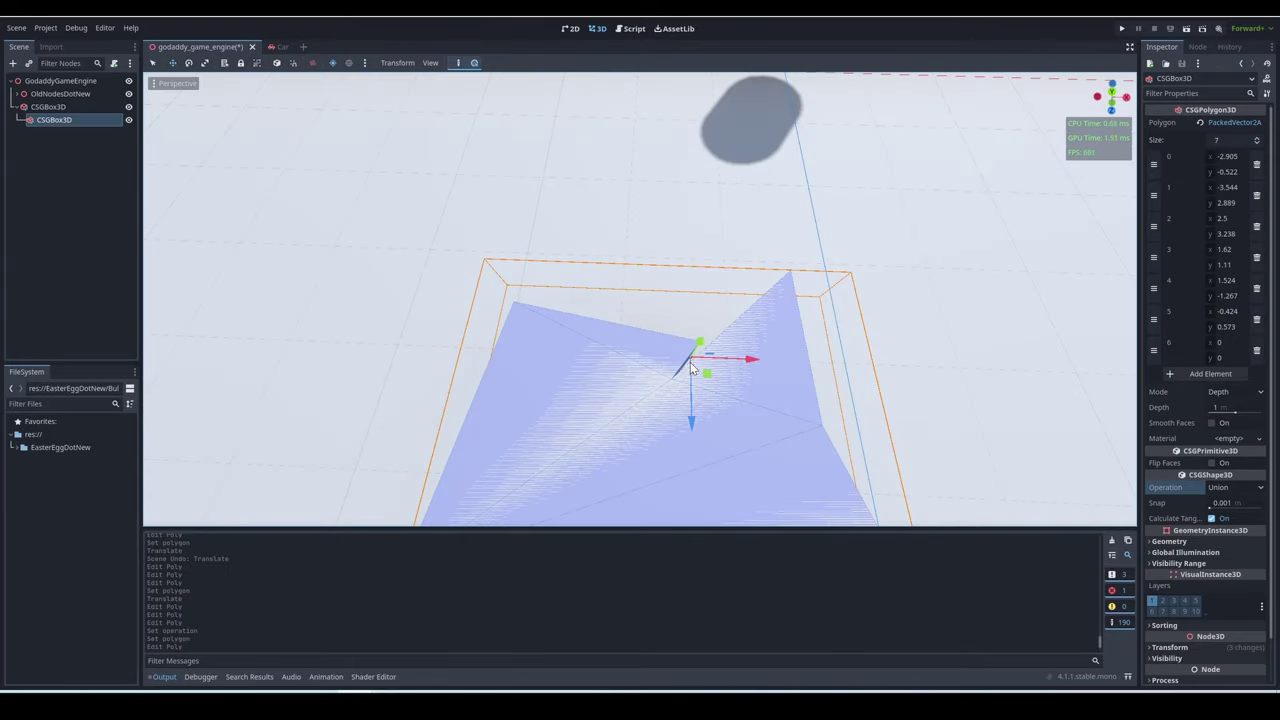
pyautogui.moveTo(690, 362); pyautogui.dragTo(631, 318)
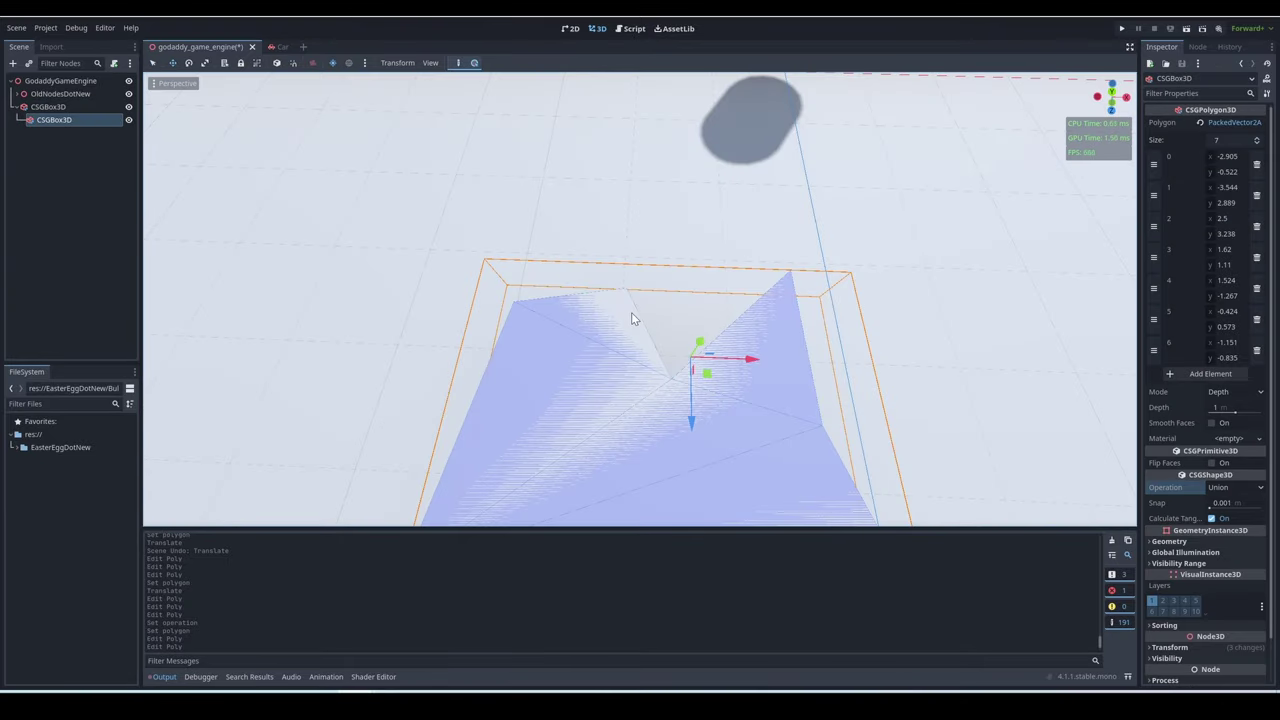
pyautogui.moveTo(631, 311); pyautogui.dragTo(955, 344, button='middle')
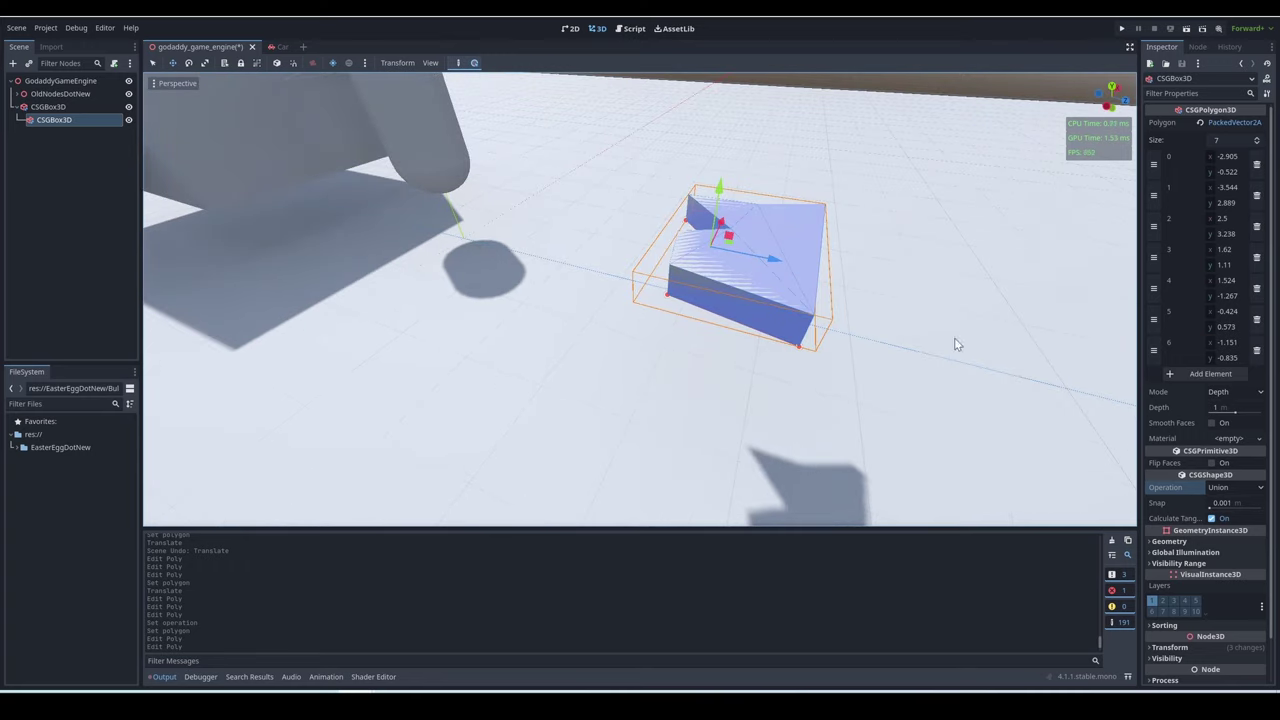
pyautogui.click(1237, 530)
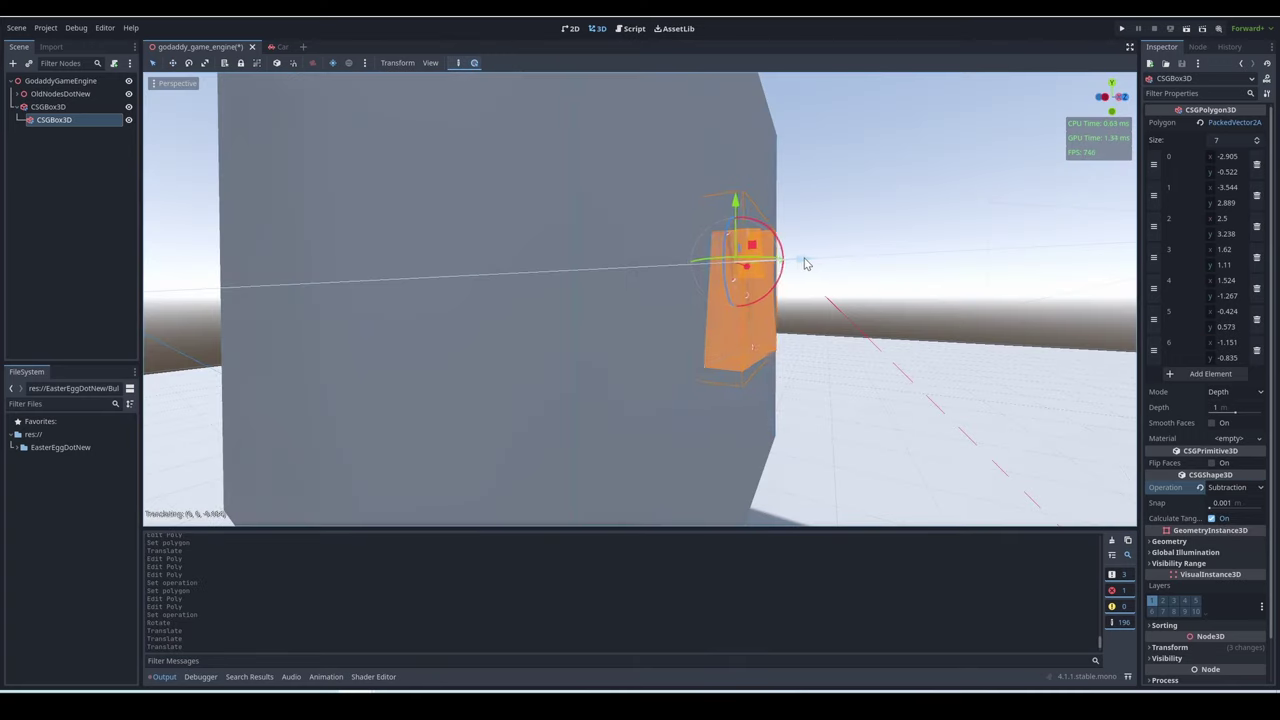
pyautogui.click(896, 246)
pyautogui.moveTo(896, 246); pyautogui.dragTo(600, 285, button='middle')
pyautogui.scroll(3, 760, 260)
pyautogui.scroll(-3, 760, 260)
pyautogui.scroll(3, 600, 285)
# Duplicate CSGBox3D, set the copy to Subtraction, and slide it into the box to cut a notch.
pyautogui.click(57, 120)
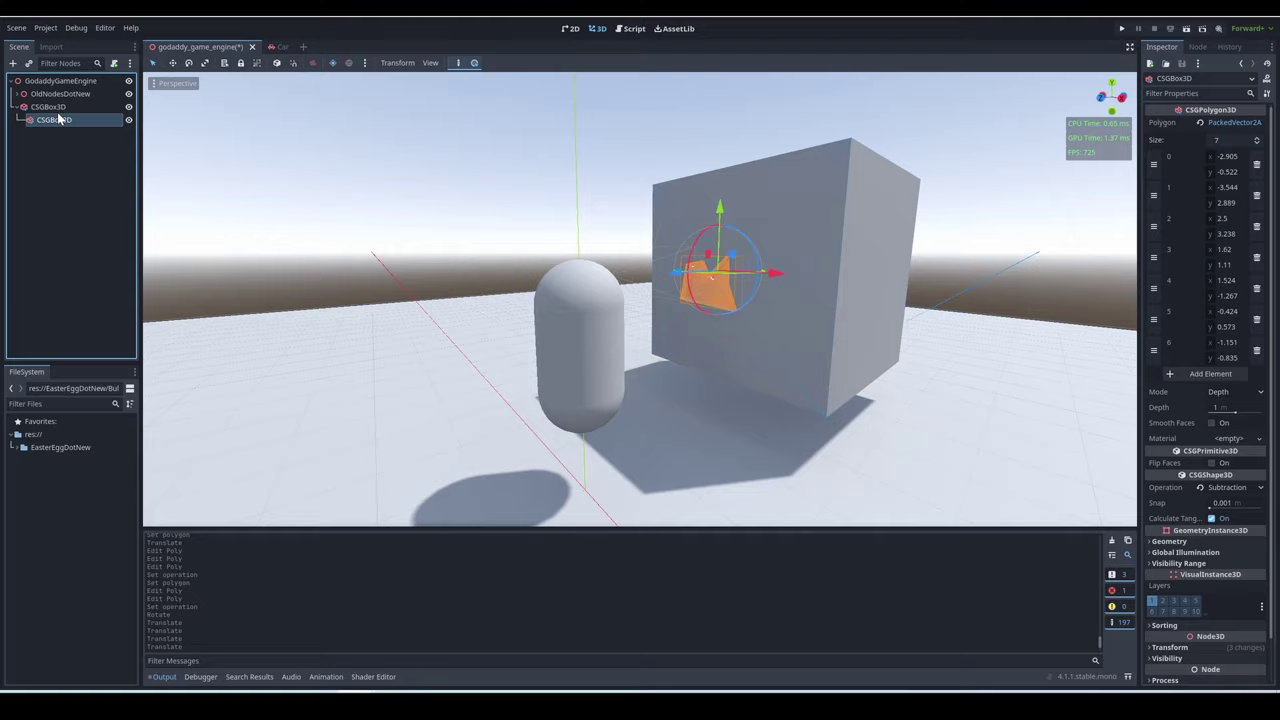
pyautogui.rightClick(60, 112)
pyautogui.moveTo(735, 355); pyautogui.dragTo(735, 245)
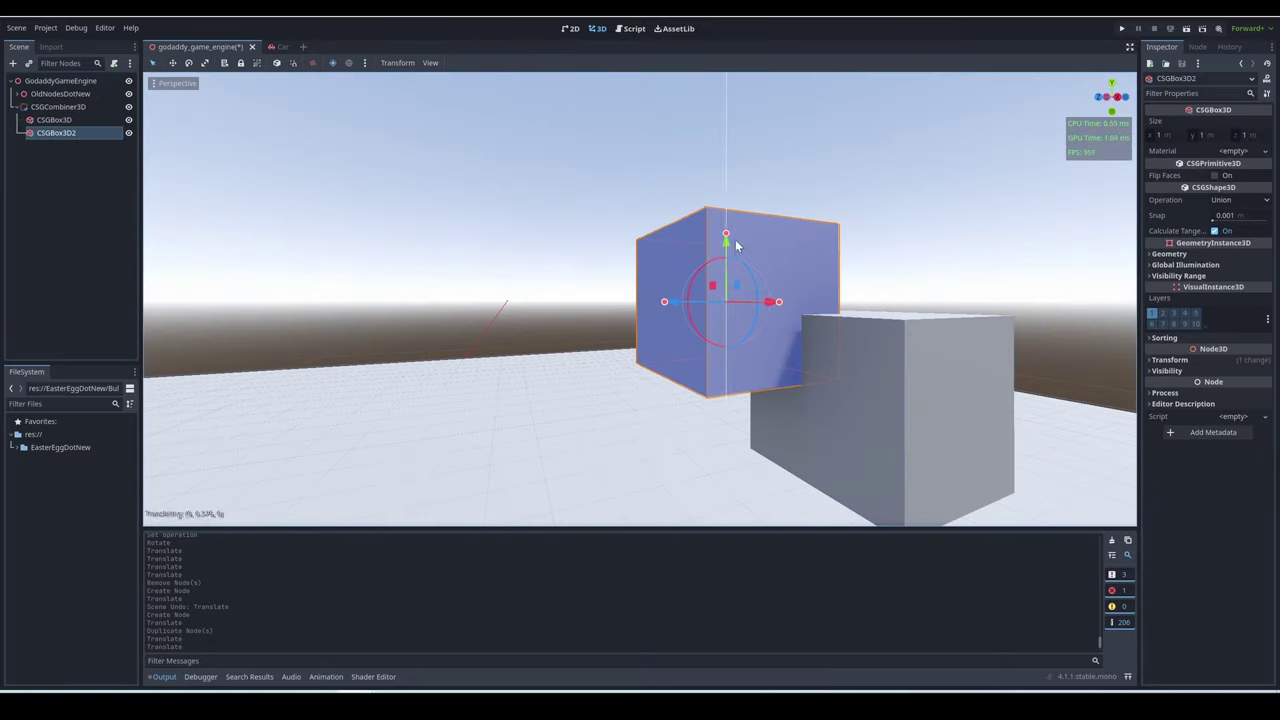
pyautogui.click(1240, 199)
pyautogui.click(1235, 241)
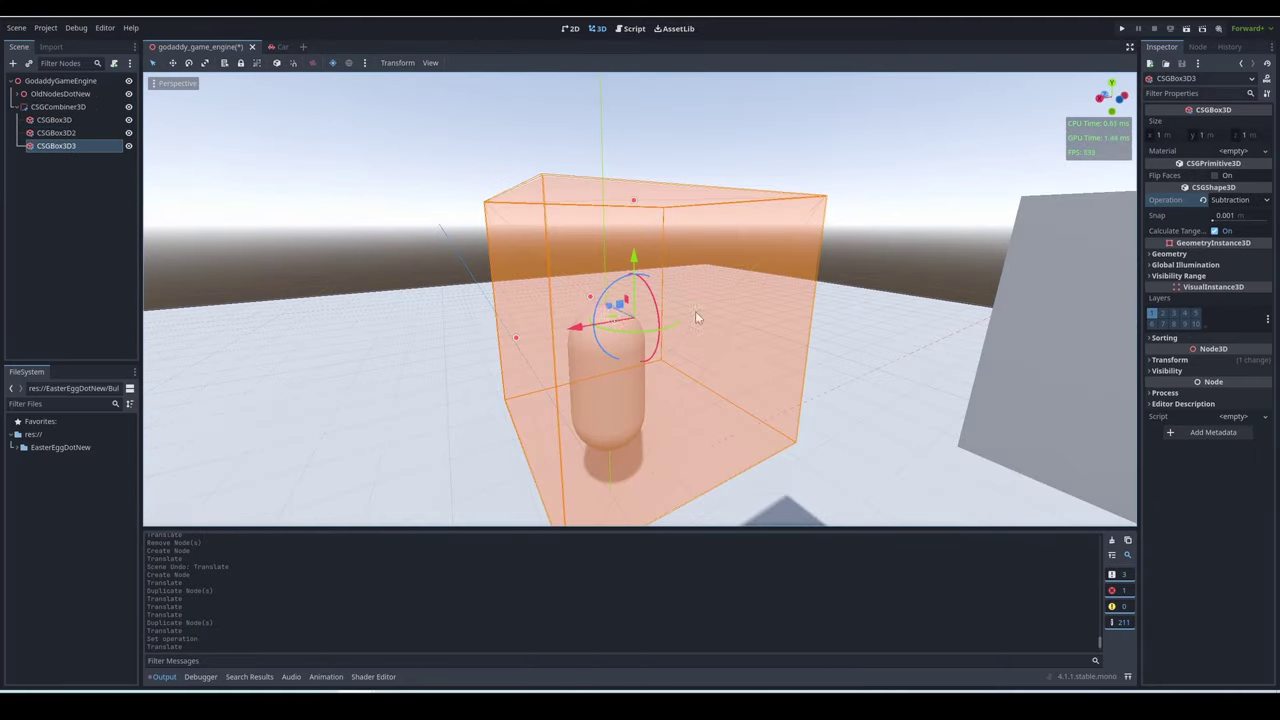
pyautogui.moveTo(695, 311); pyautogui.dragTo(731, 338)
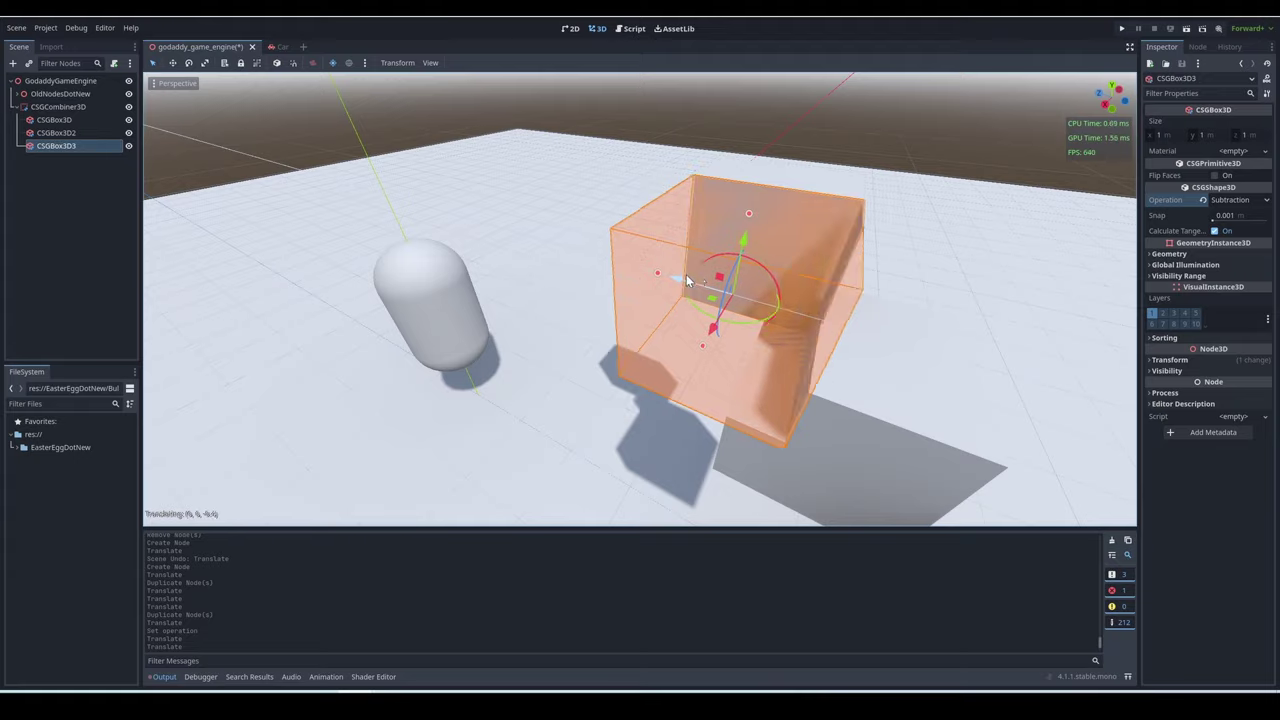
pyautogui.moveTo(686, 274); pyautogui.dragTo(768, 321)
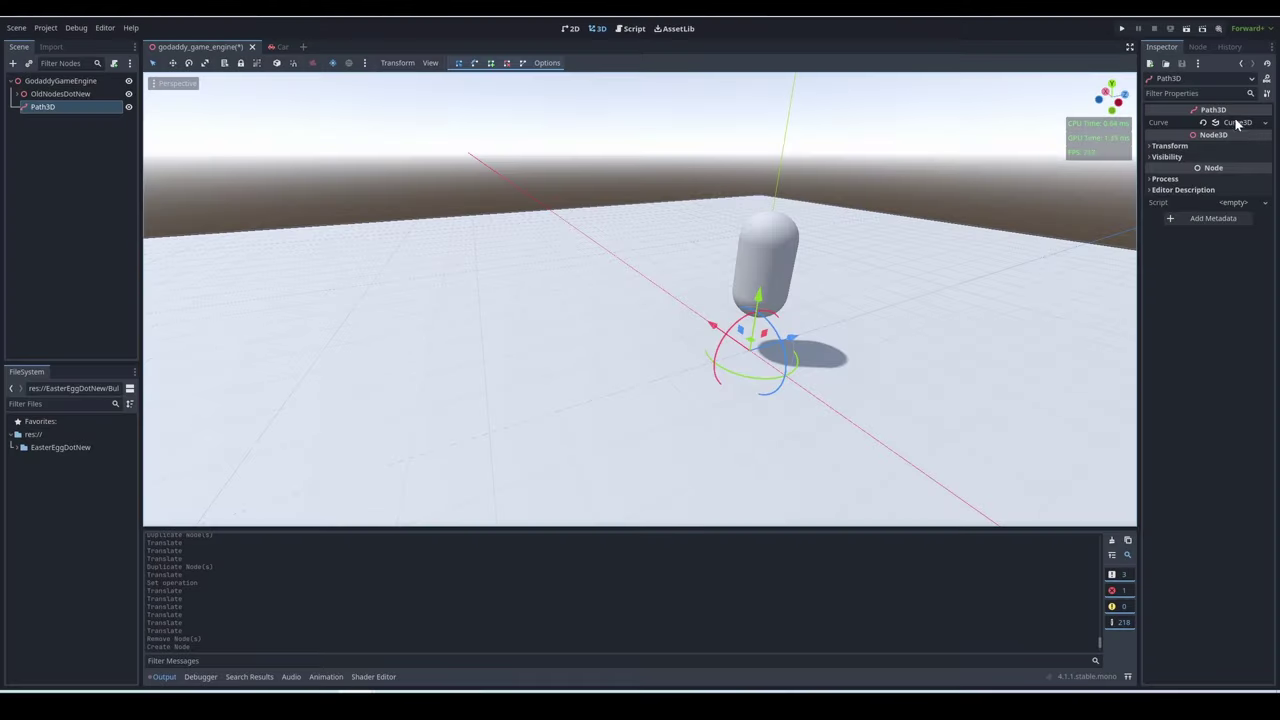
# Add points to the Path3D's Curve3D and reposition them into a zigzag.
pyautogui.click(1226, 122)
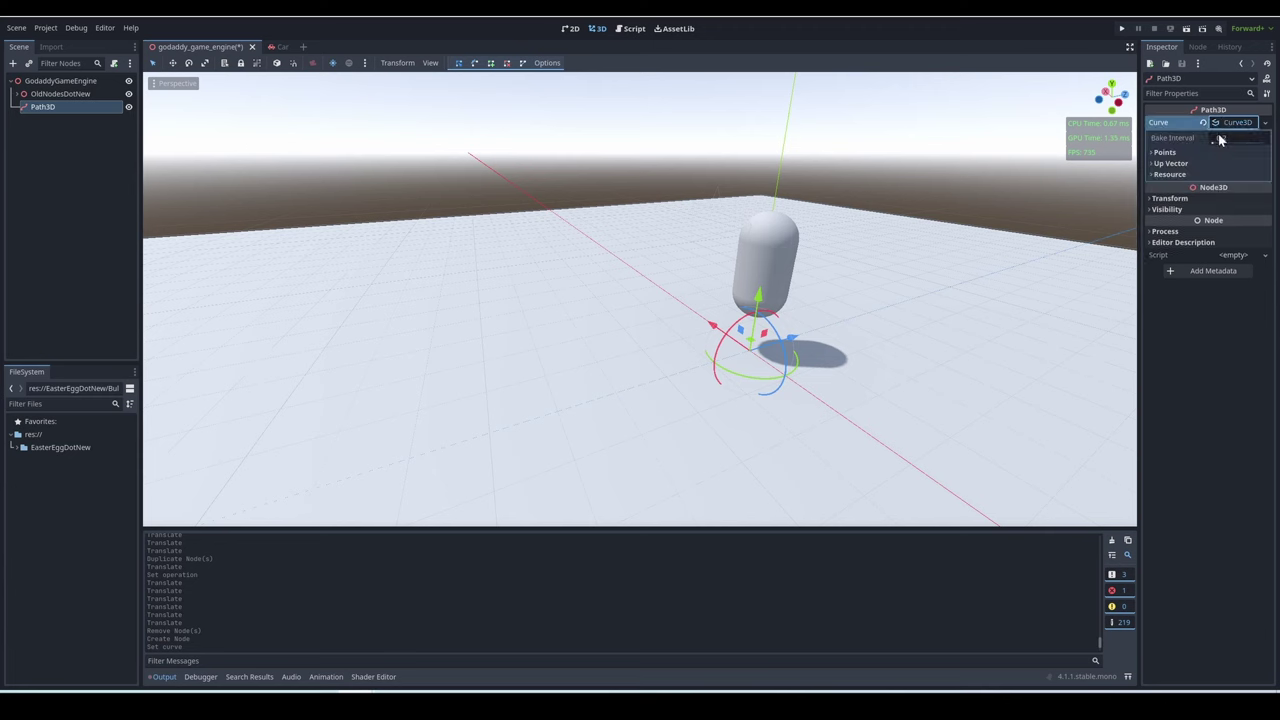
pyautogui.click(1165, 152)
pyautogui.click(1200, 184)
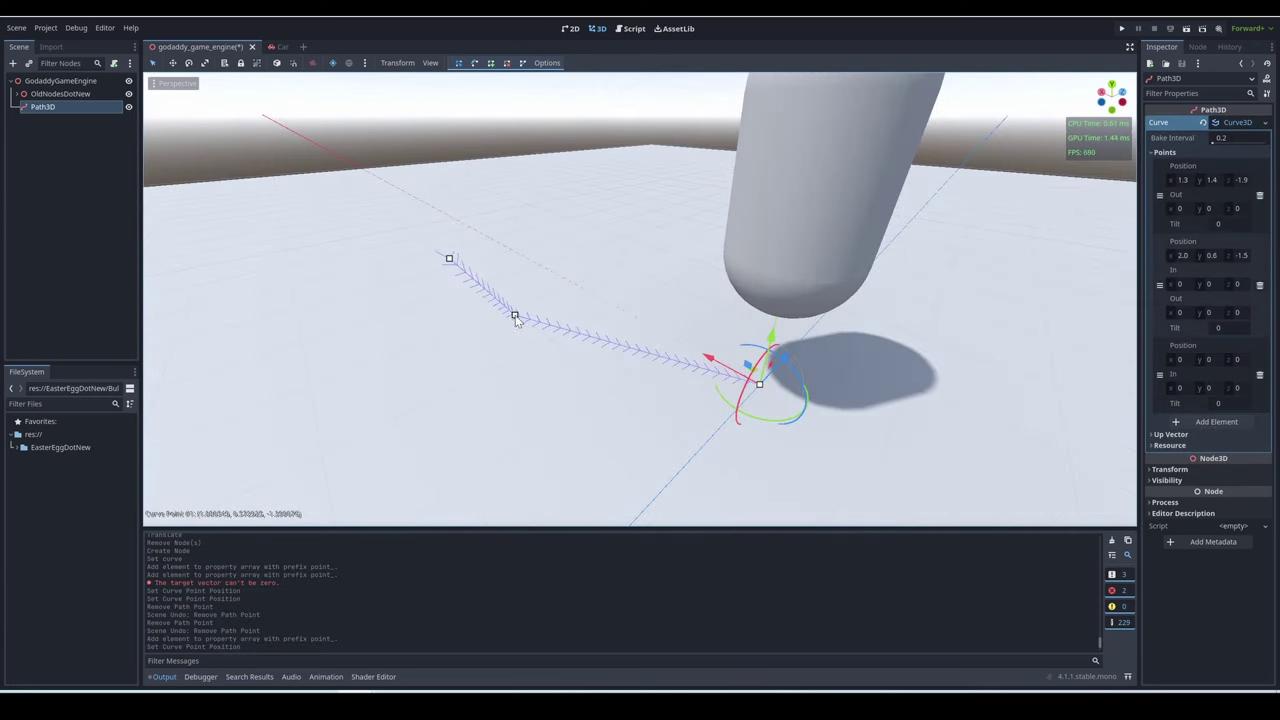
pyautogui.click(610, 380)
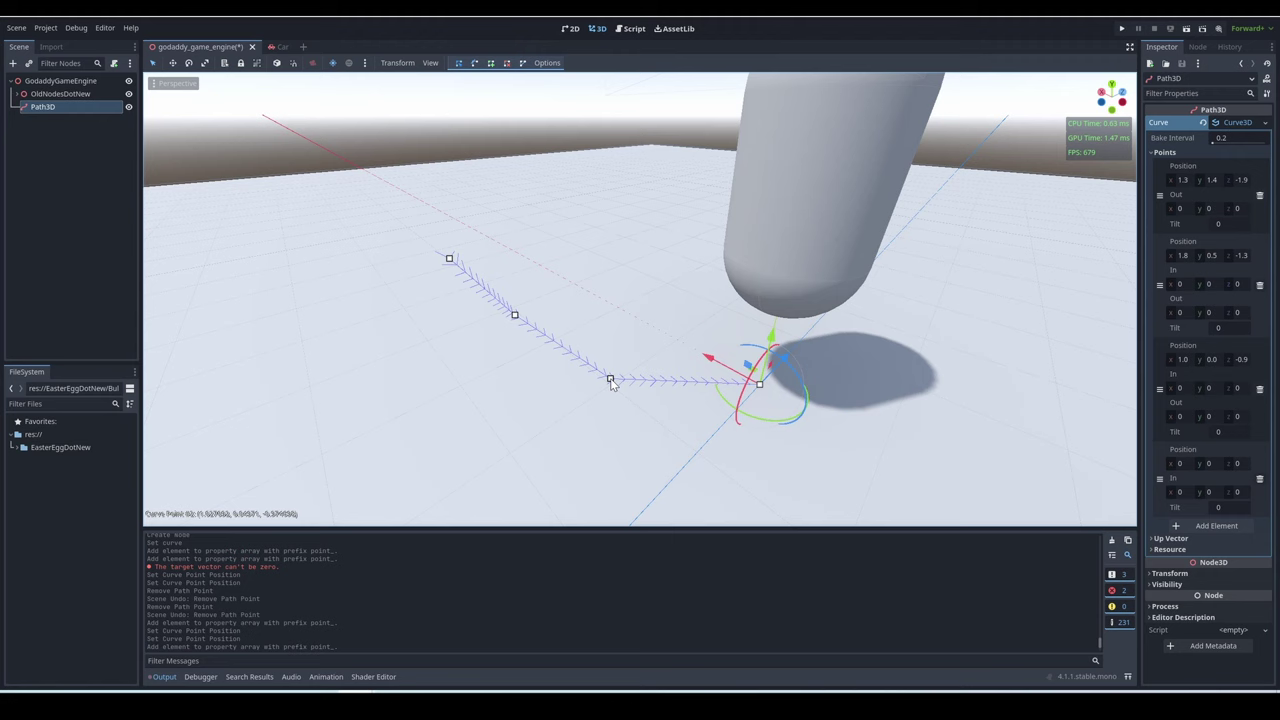
pyautogui.moveTo(920, 358); pyautogui.dragTo(663, 366)
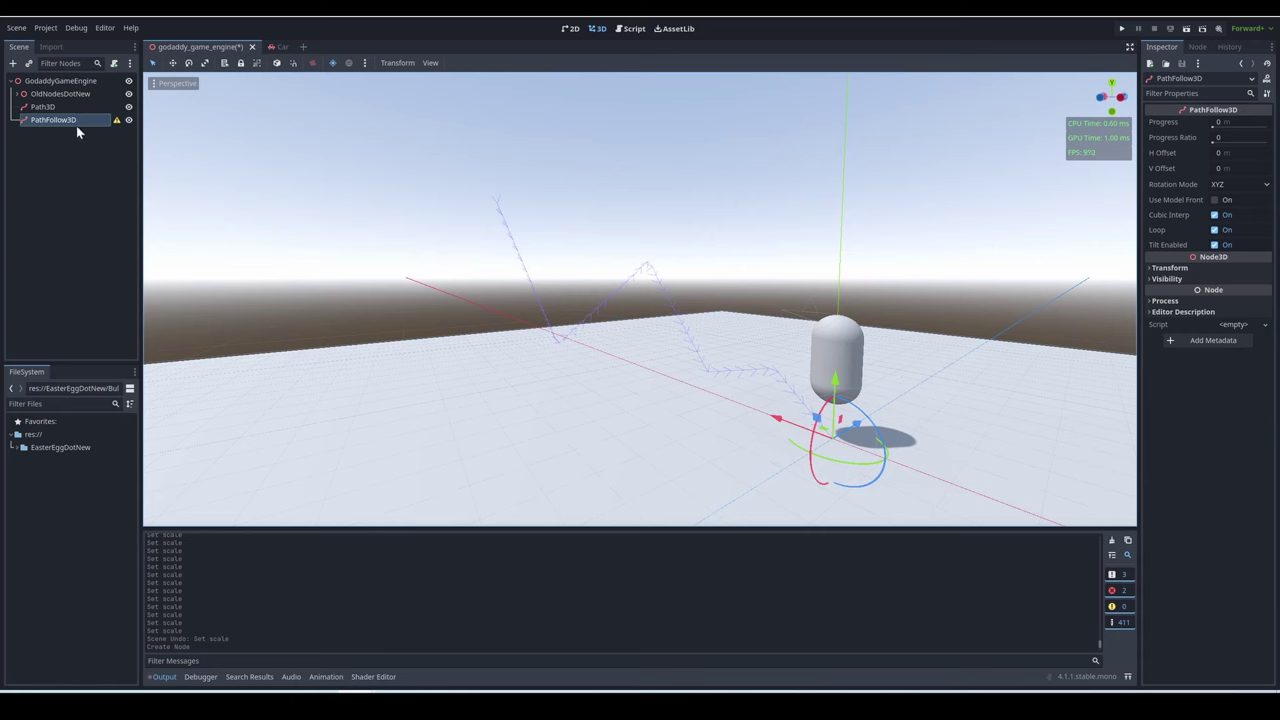
# Parent PathFollow3D to Path3D, add a MeshInstance3D under it, and set Progress to 1.45.
pyautogui.moveTo(76, 125); pyautogui.dragTo(78, 104)
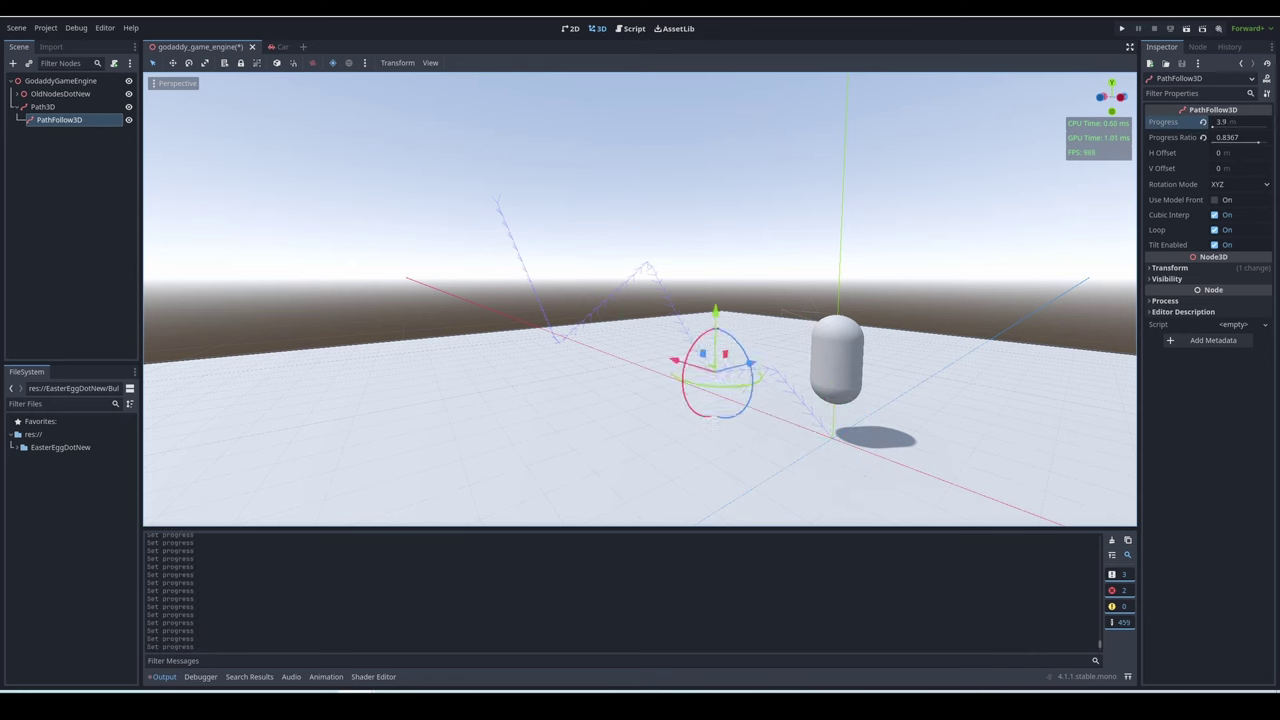
pyautogui.hotkey('ctrl', 'a')
pyautogui.write('mesh')
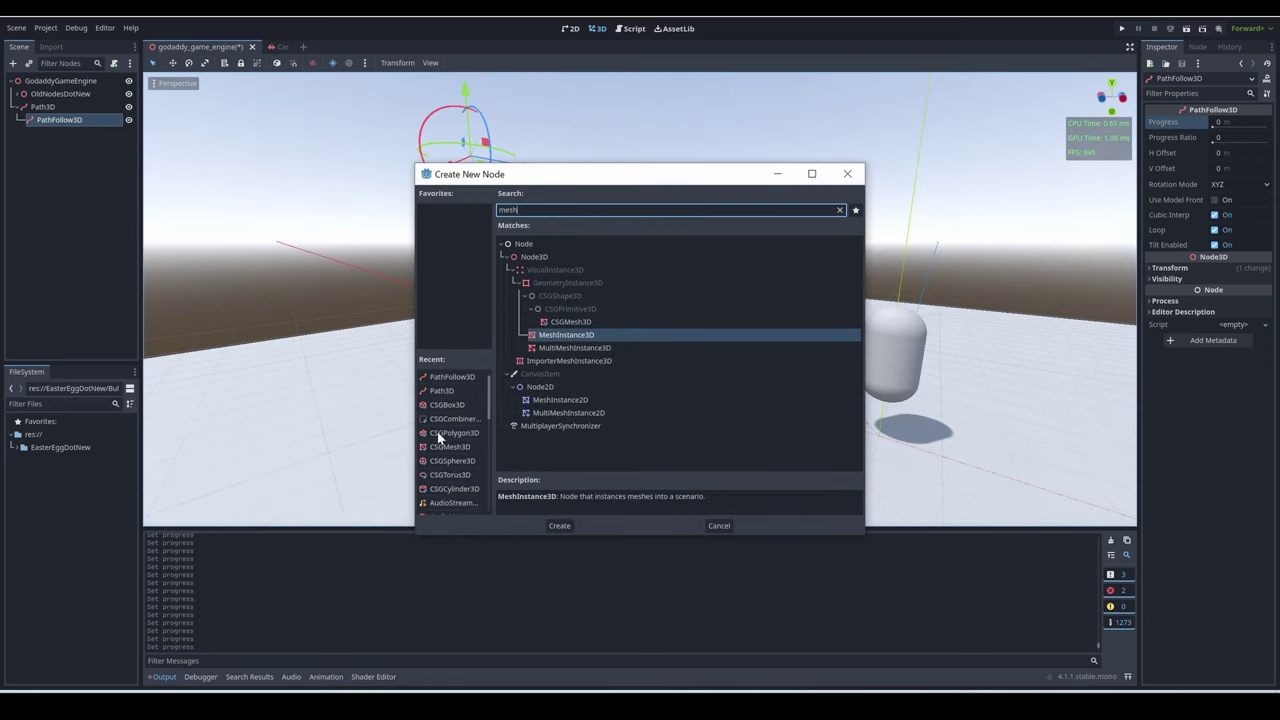
pyautogui.click(558, 526)
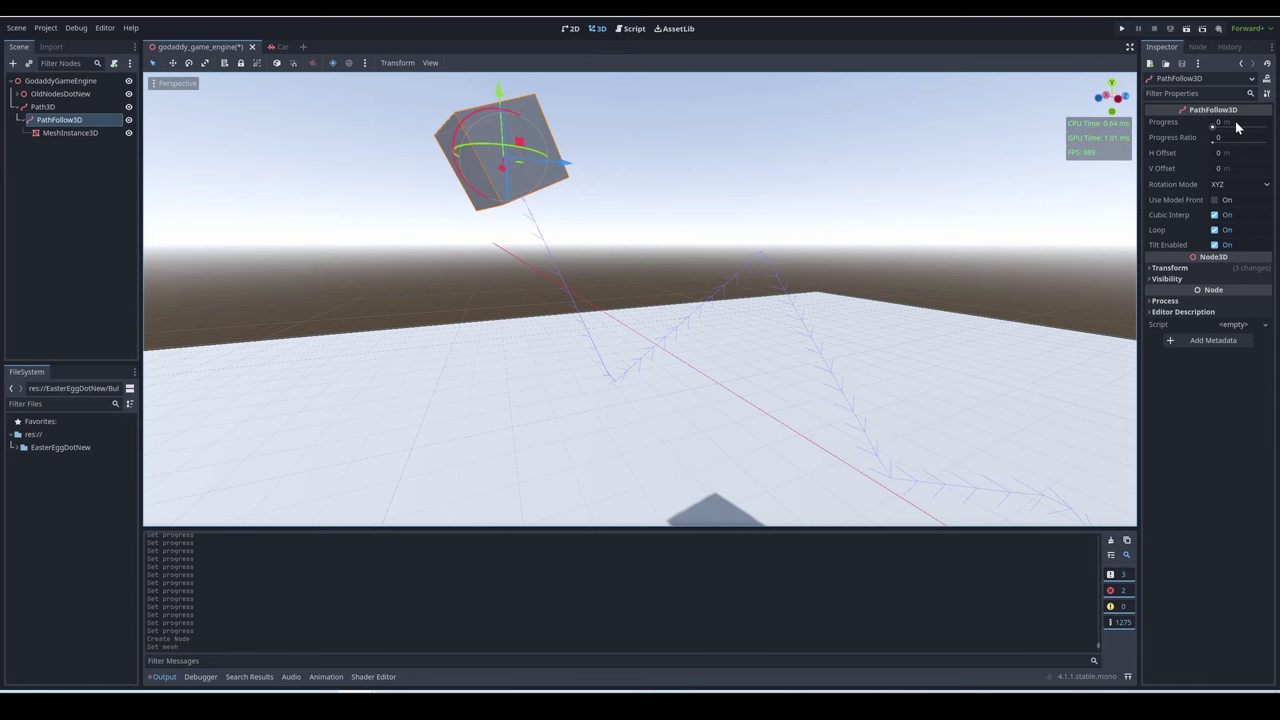
pyautogui.moveTo(1247, 121); pyautogui.dragTo(1276, 121)
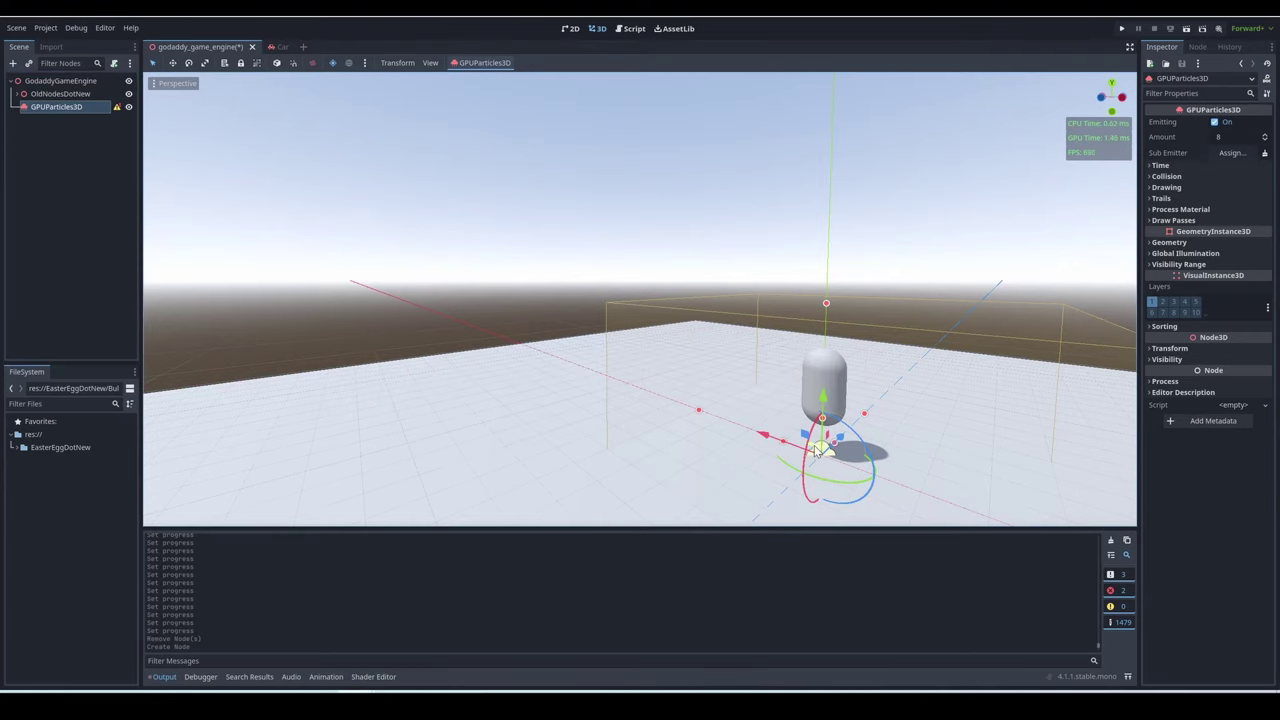
# Lift the GPUParticles3D emitter into the air and give Draw Pass 1 a new BoxMesh.
pyautogui.moveTo(818, 452); pyautogui.dragTo(666, 234)
pyautogui.moveTo(666, 234); pyautogui.dragTo(724, 272, button='middle')
pyautogui.click(1203, 186)
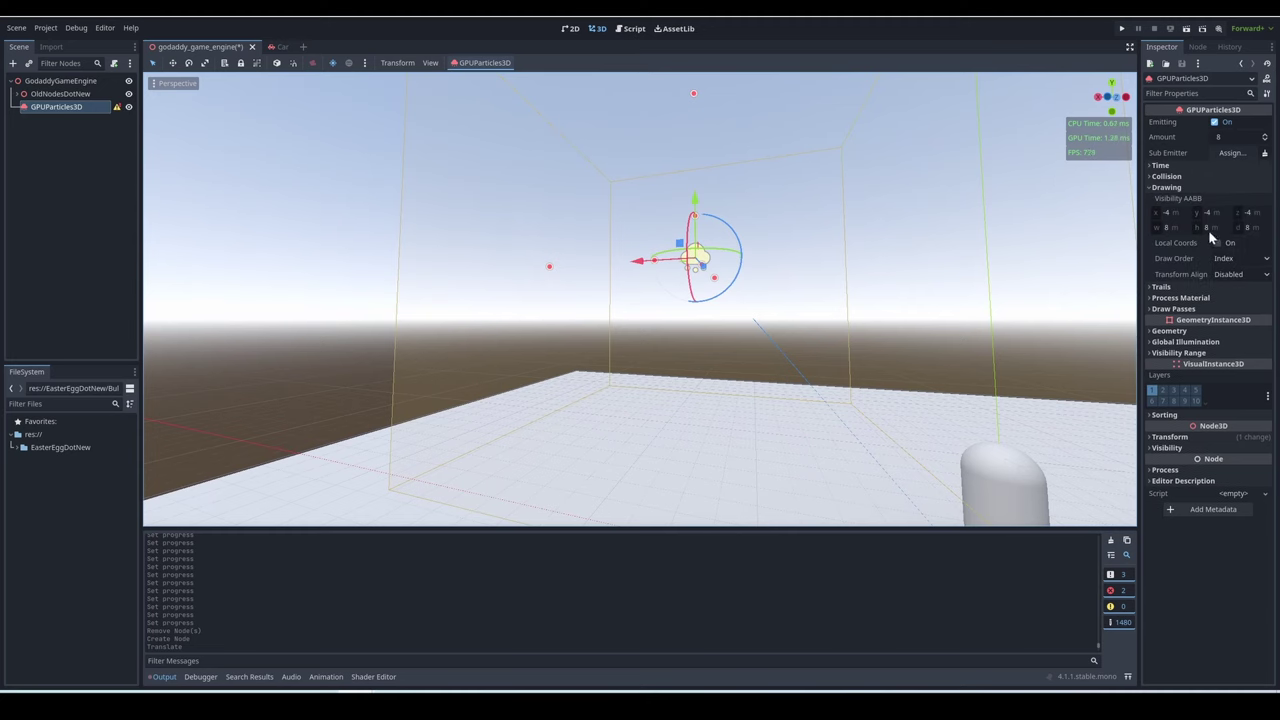
pyautogui.click(1236, 263)
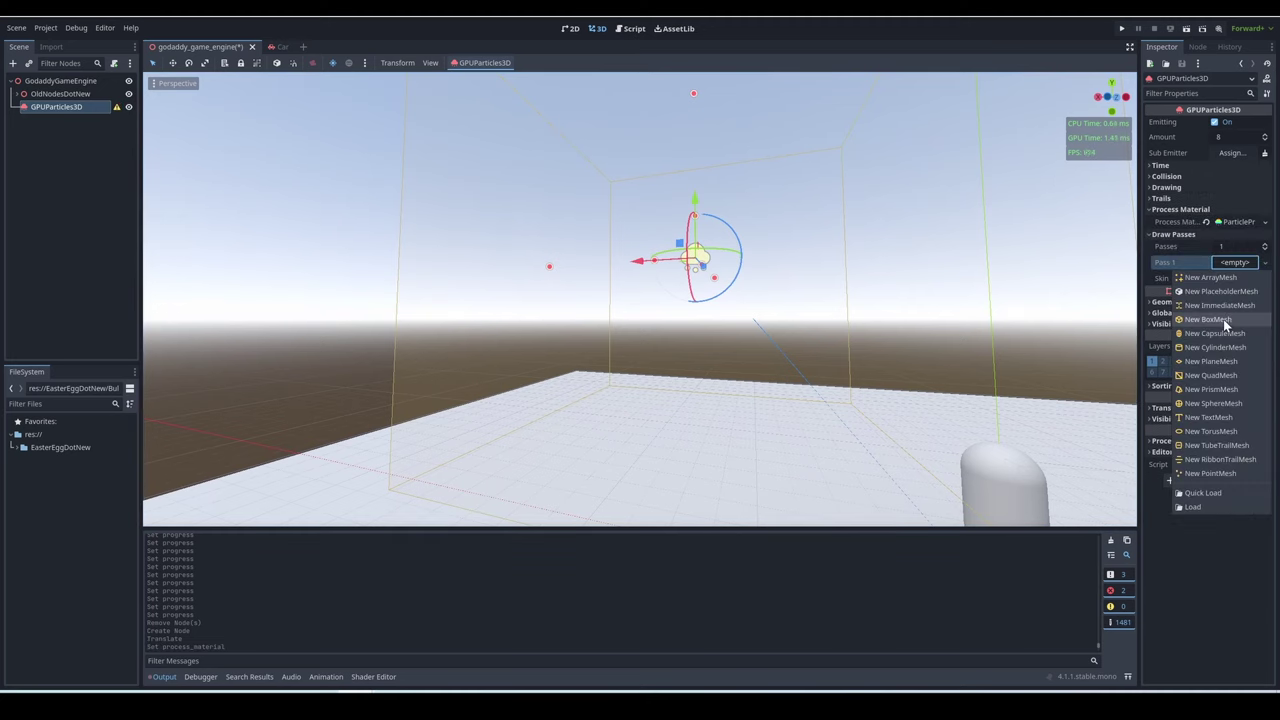
pyautogui.click(1223, 319)
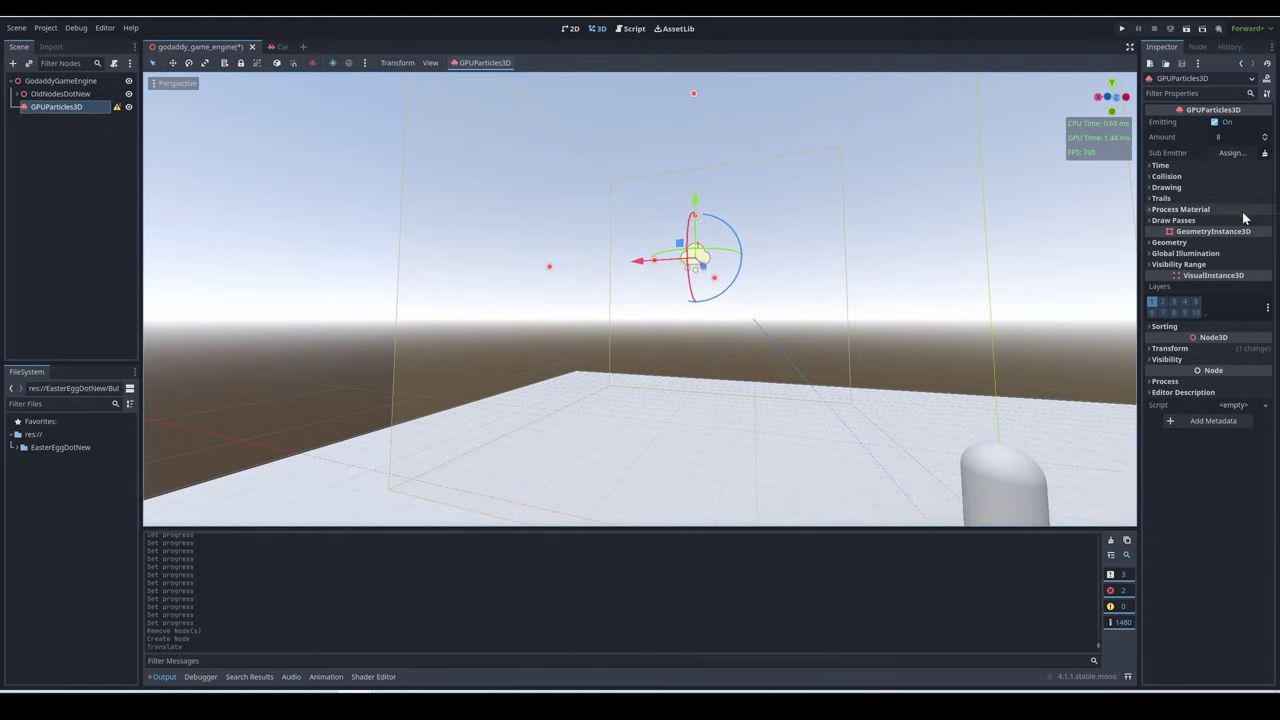
# Assign a ParticleProcessMaterial and move the emitter to leave a trail of cubes.
pyautogui.click(1204, 188)
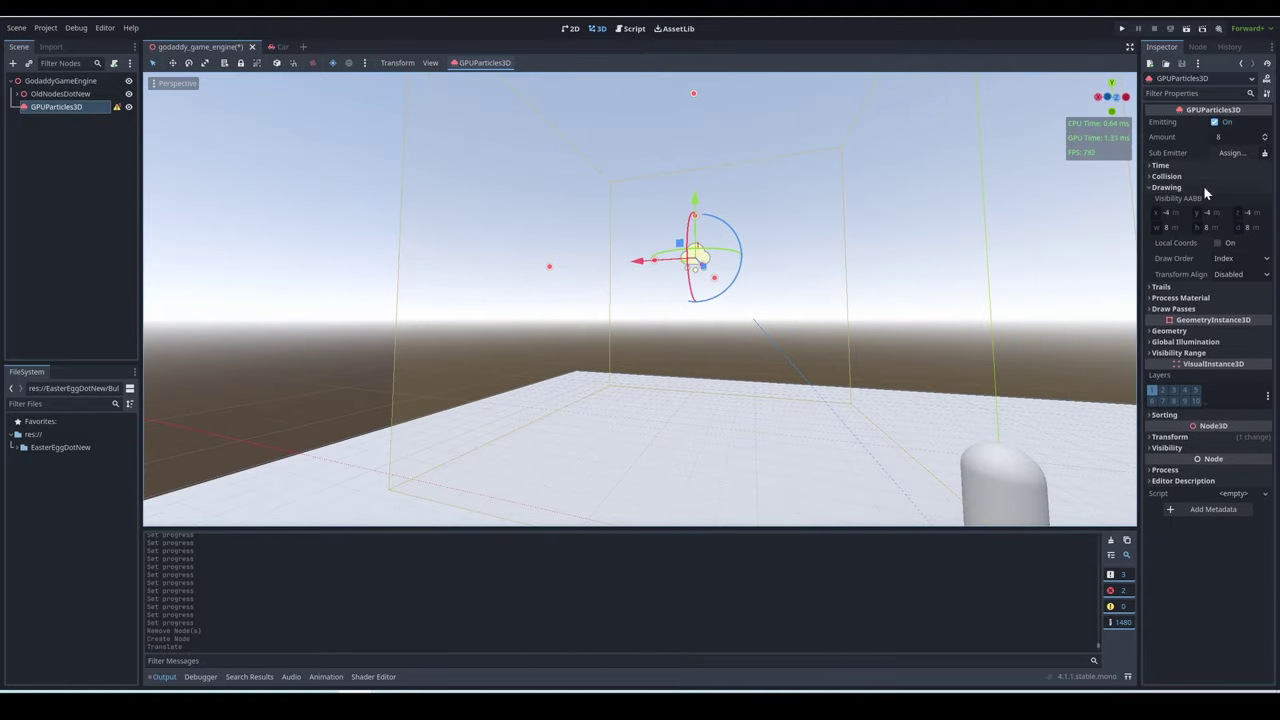
pyautogui.click(1186, 298)
pyautogui.click(1258, 313)
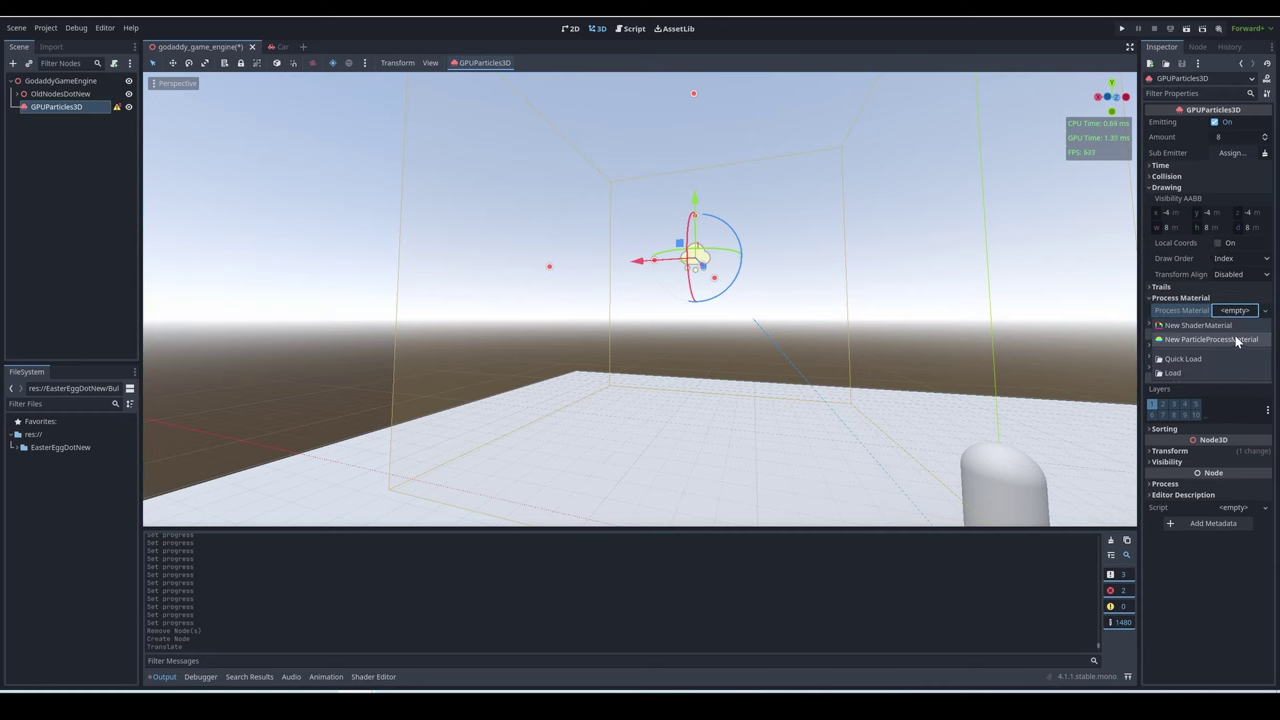
pyautogui.click(1178, 189)
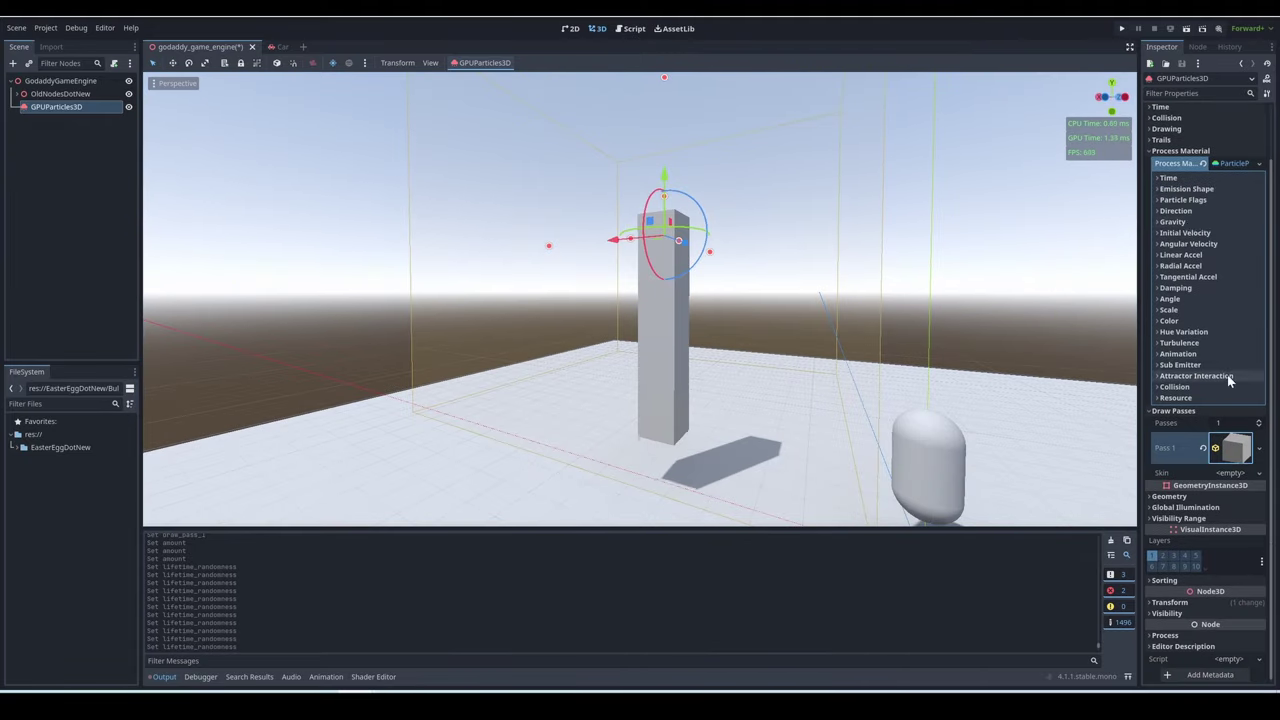
pyautogui.moveTo(660, 228); pyautogui.dragTo(440, 257)
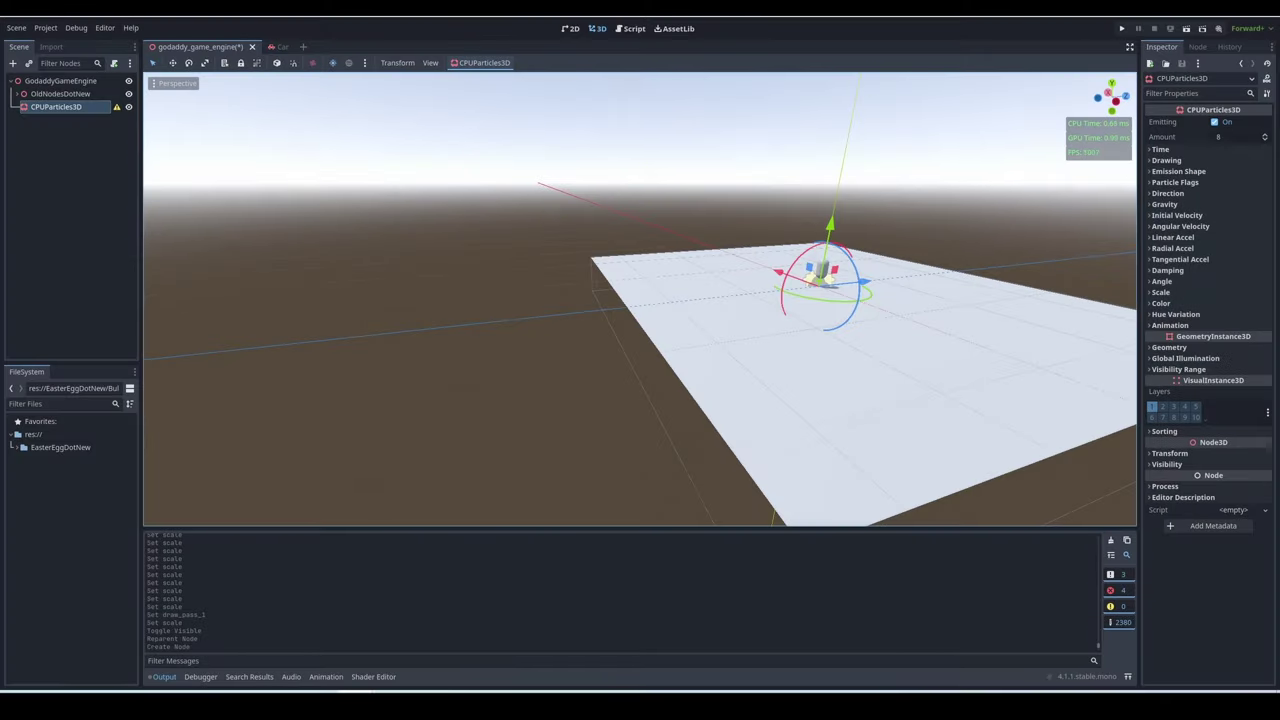
# Give the CPUParticles3D a BoxMesh and raise its Amount to 348.
pyautogui.moveTo(860, 284); pyautogui.dragTo(810, 296)
pyautogui.click(1168, 160)
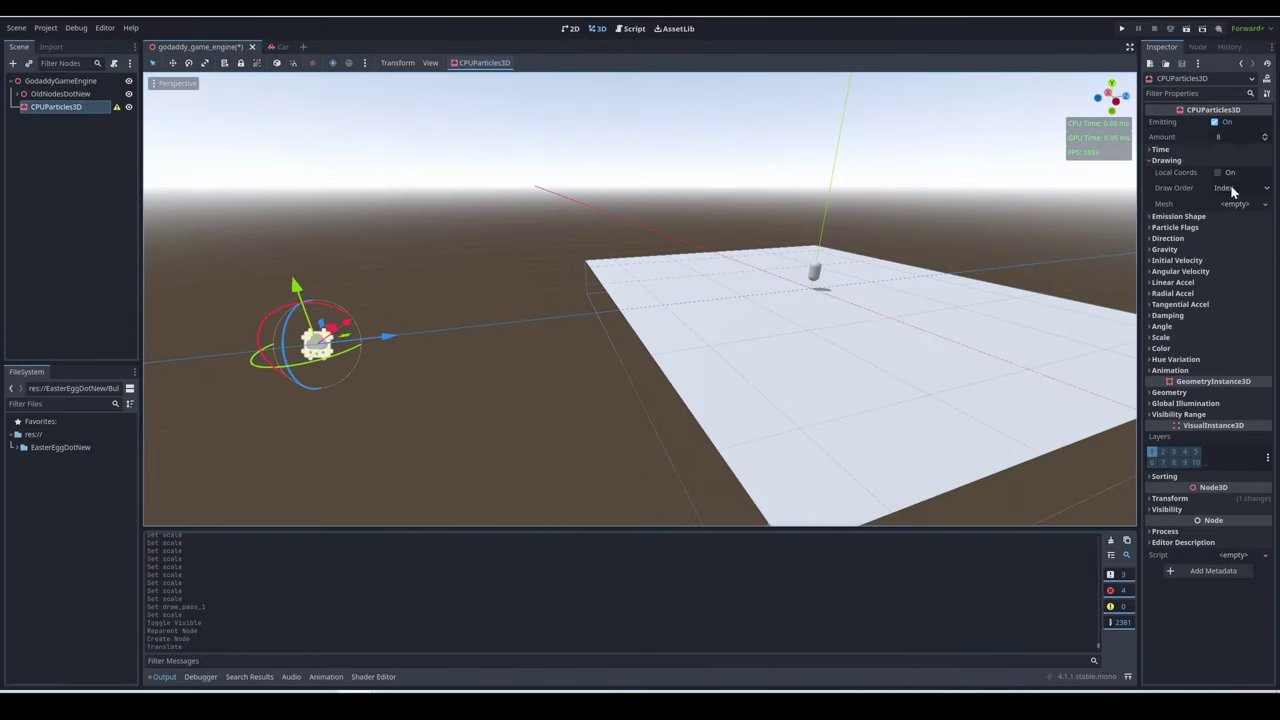
pyautogui.click(1234, 204)
pyautogui.click(1208, 262)
pyautogui.press('f')
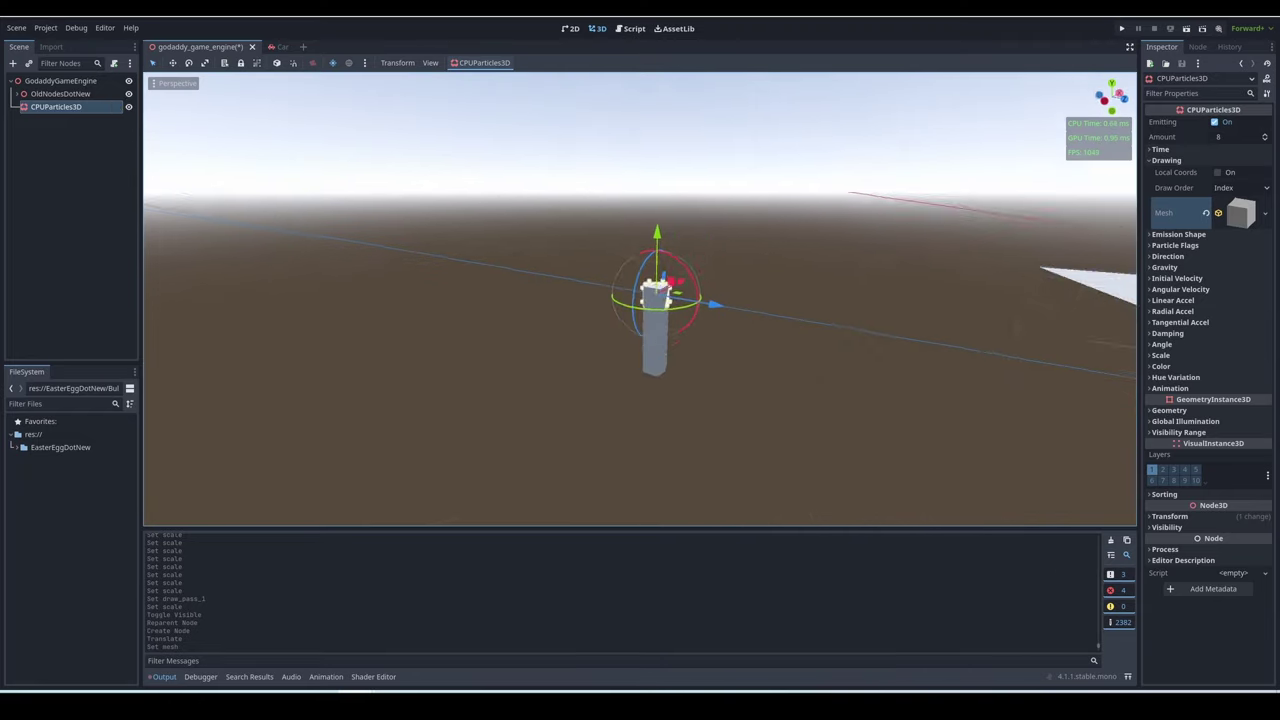
pyautogui.moveTo(1232, 137); pyautogui.dragTo(1260, 137)
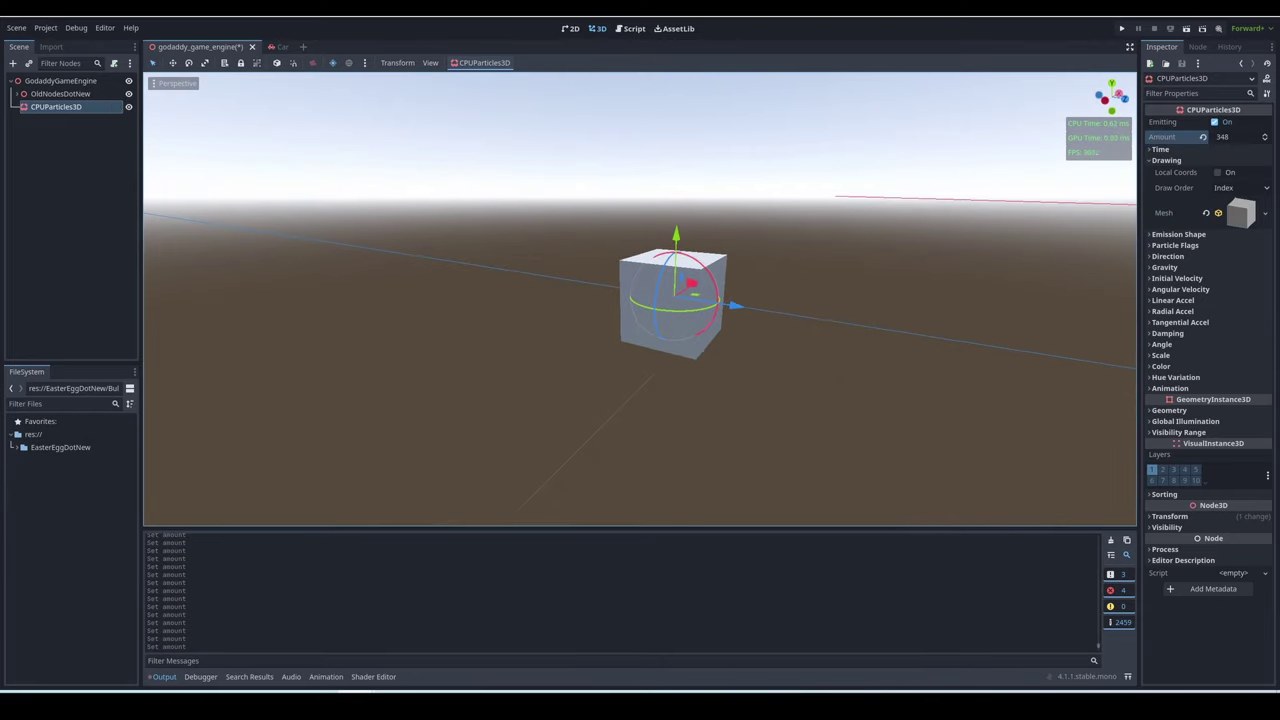
pyautogui.click(1187, 161)
# Set the particle lifetime to 17.5 s and the emission shape to Sphere.
pyautogui.click(1187, 149)
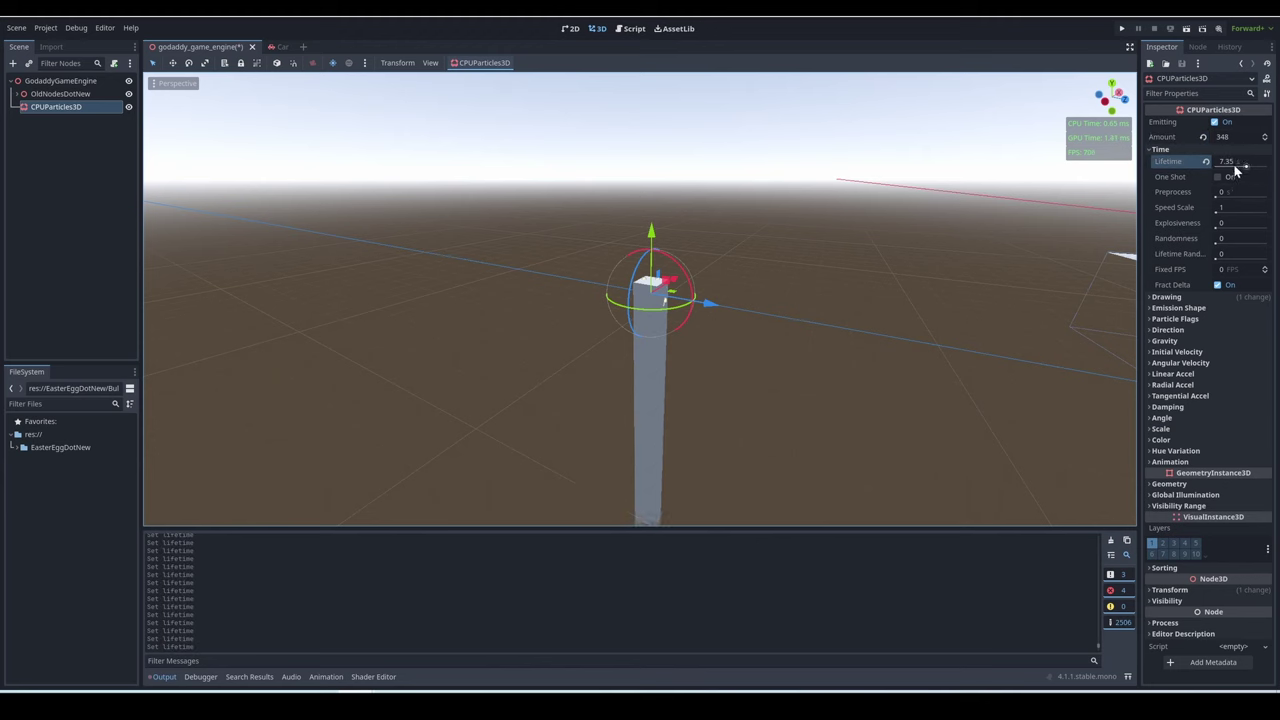
pyautogui.moveTo(1236, 172); pyautogui.dragTo(1258, 172)
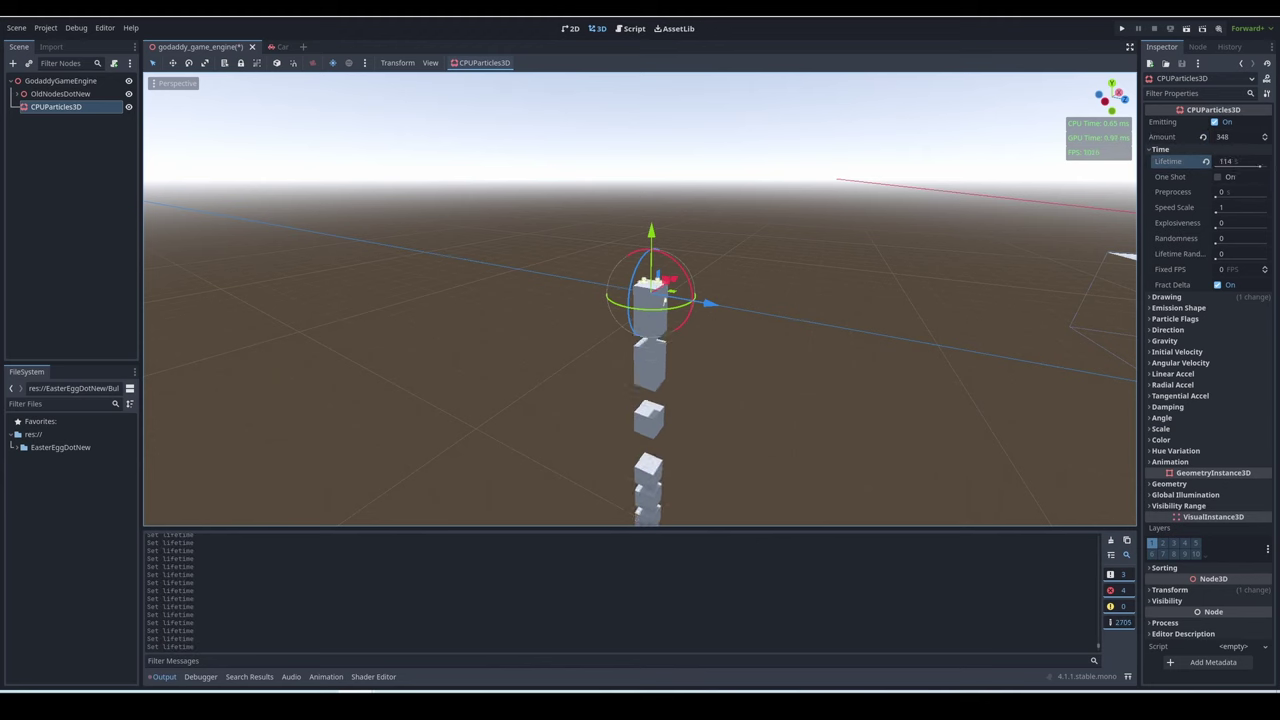
pyautogui.click(1161, 148)
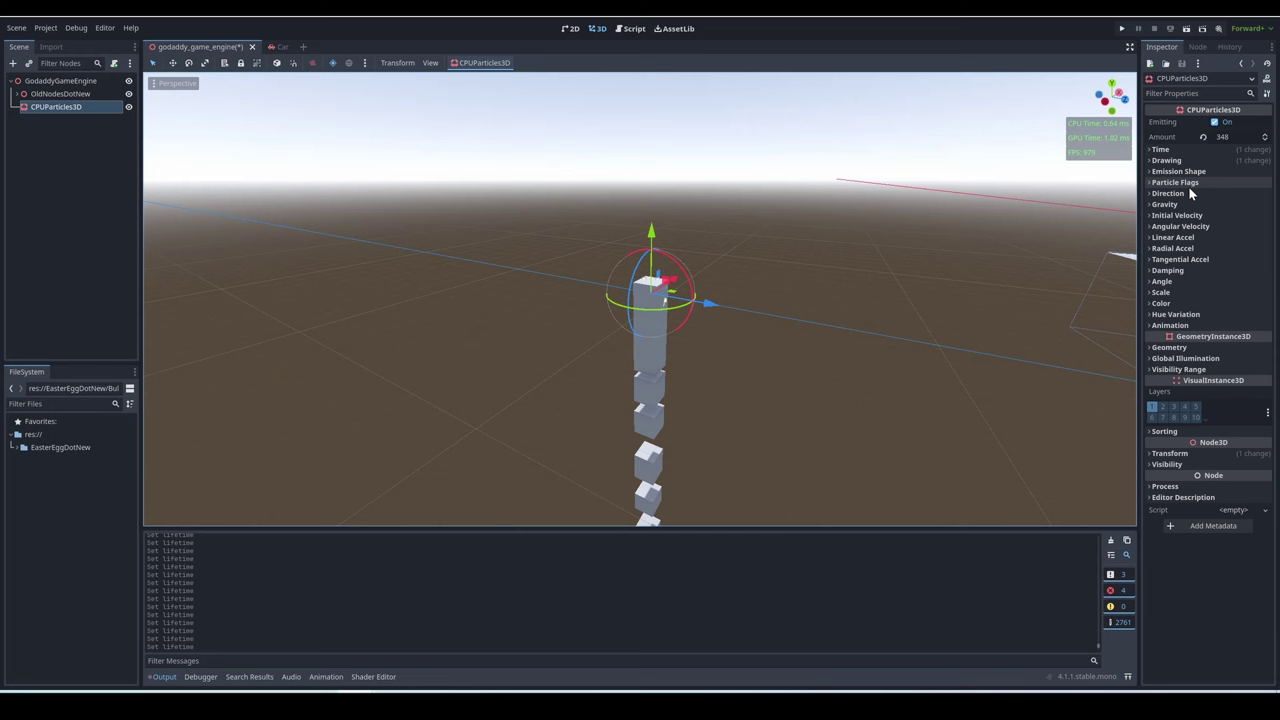
pyautogui.click(1214, 172)
pyautogui.click(1234, 184)
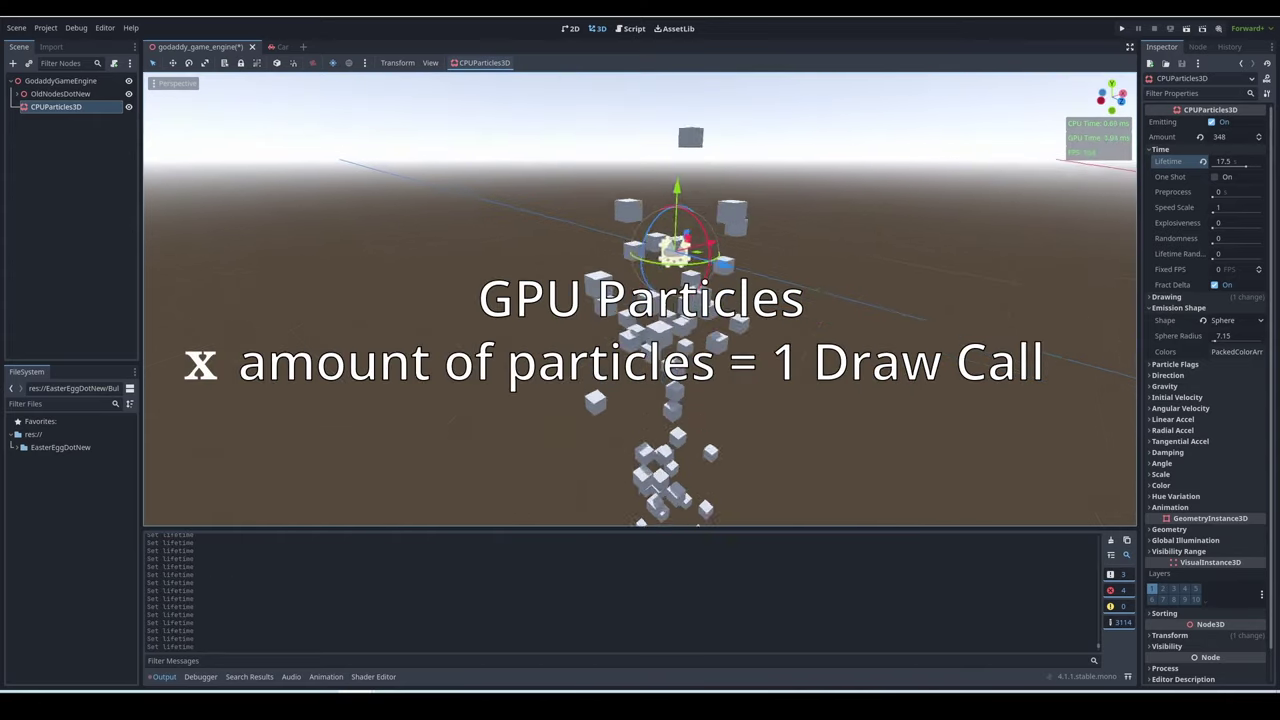
# Briefly show and hide the GPUParticles3D emitter to compare it with the CPU one.
pyautogui.click(17, 93)
pyautogui.click(128, 172)
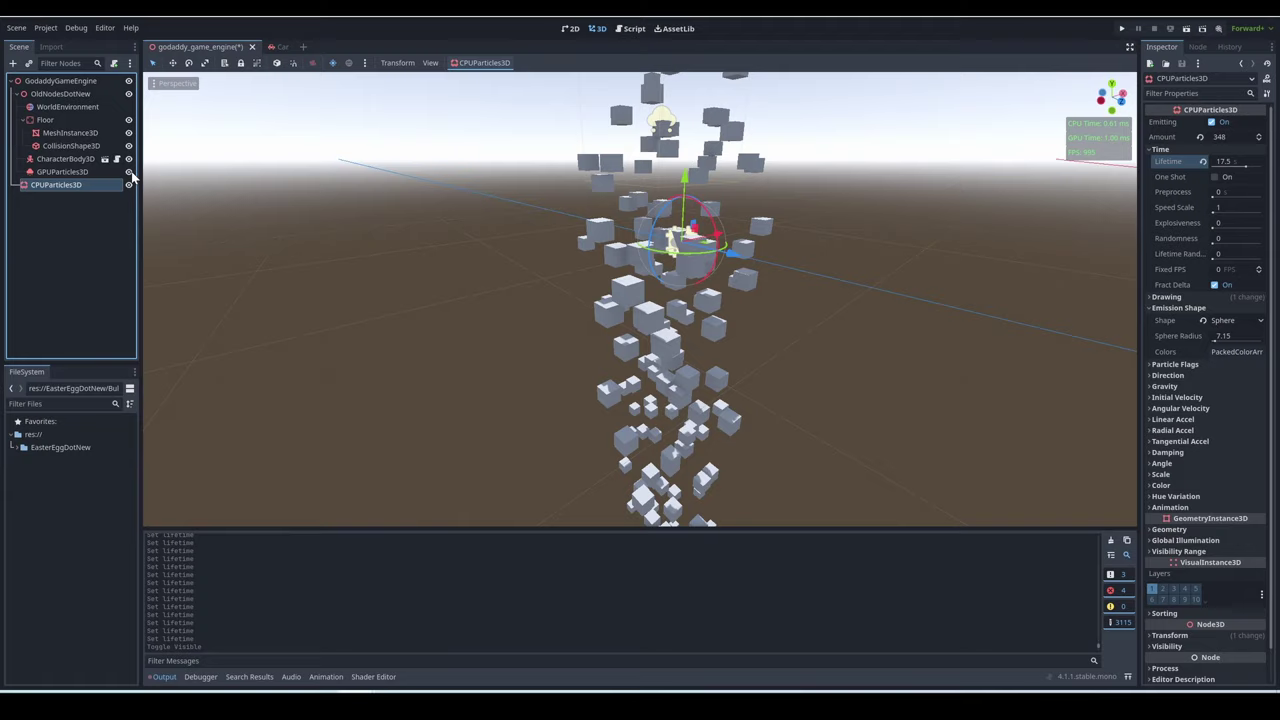
pyautogui.click(128, 172)
pyautogui.click(17, 93)
pyautogui.click(1160, 149)
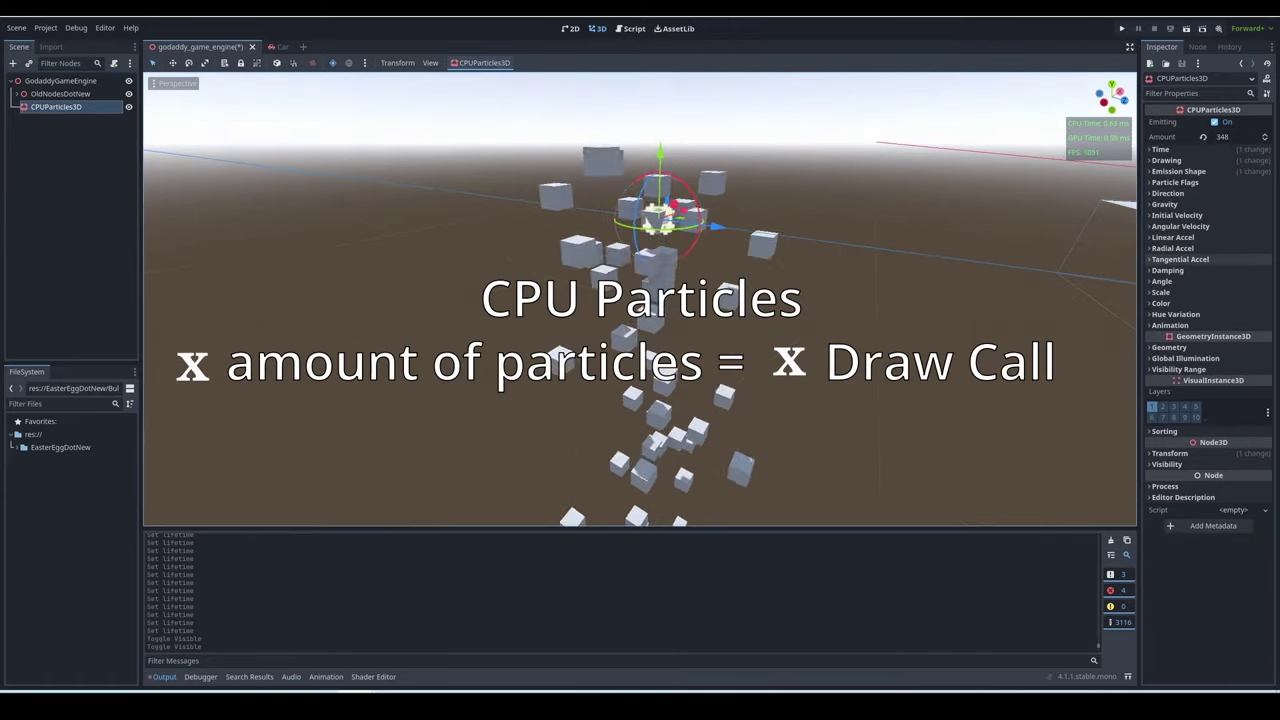
# Move the CPU emitter to the upper left and show the GPUParticles3D emitter alongside it.
pyautogui.moveTo(657, 215); pyautogui.dragTo(287, 165)
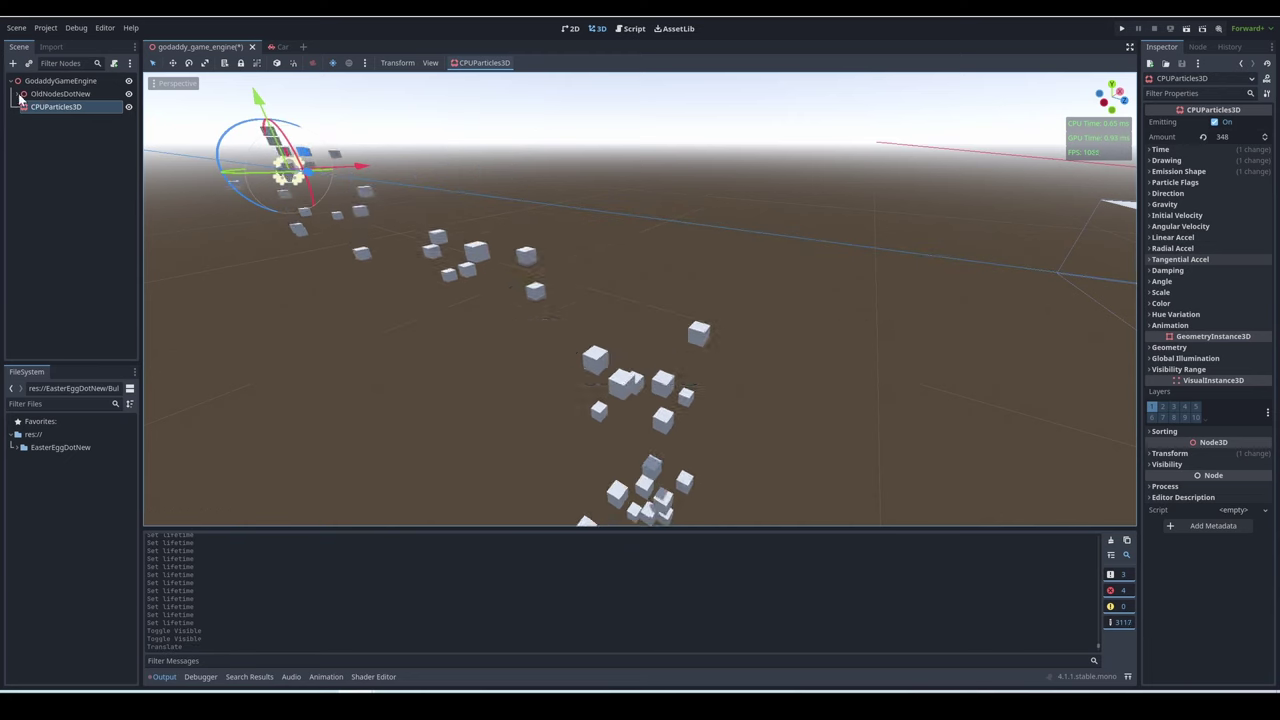
pyautogui.click(19, 94)
pyautogui.click(128, 171)
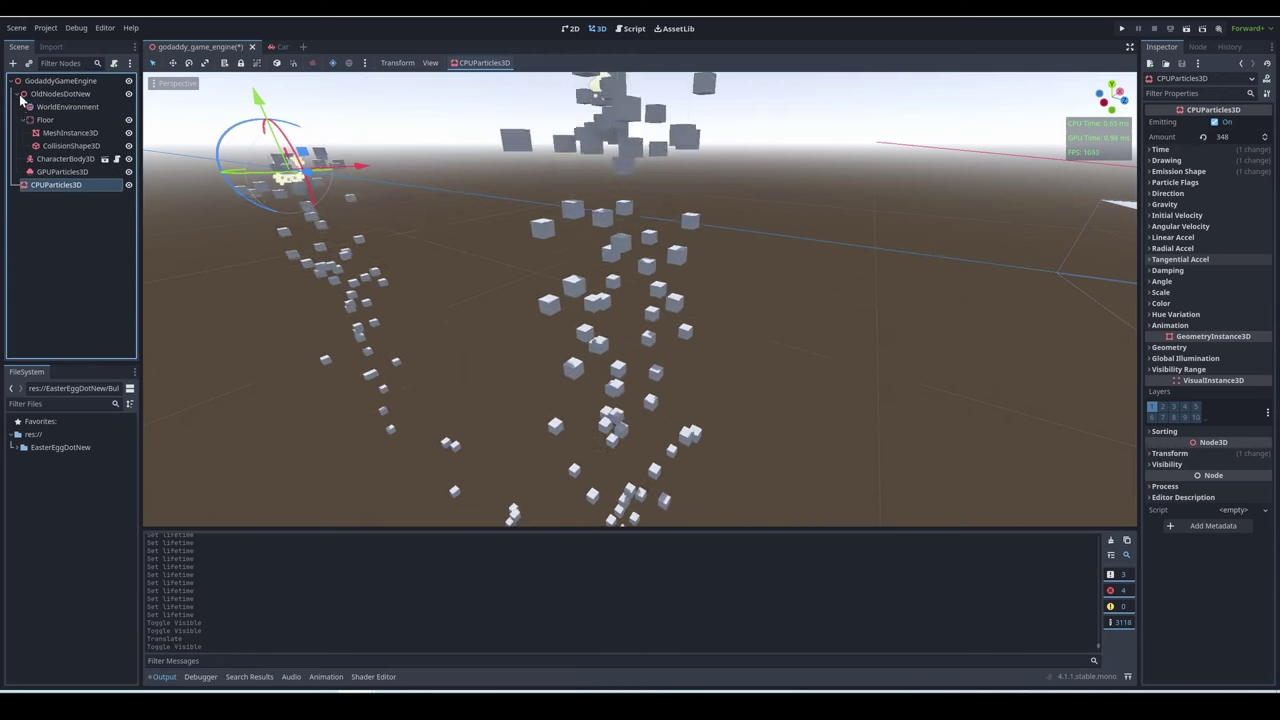
pyautogui.click(19, 93)
pyautogui.moveTo(400, 300); pyautogui.dragTo(645, 318, button='right')
pyautogui.click(691, 289)
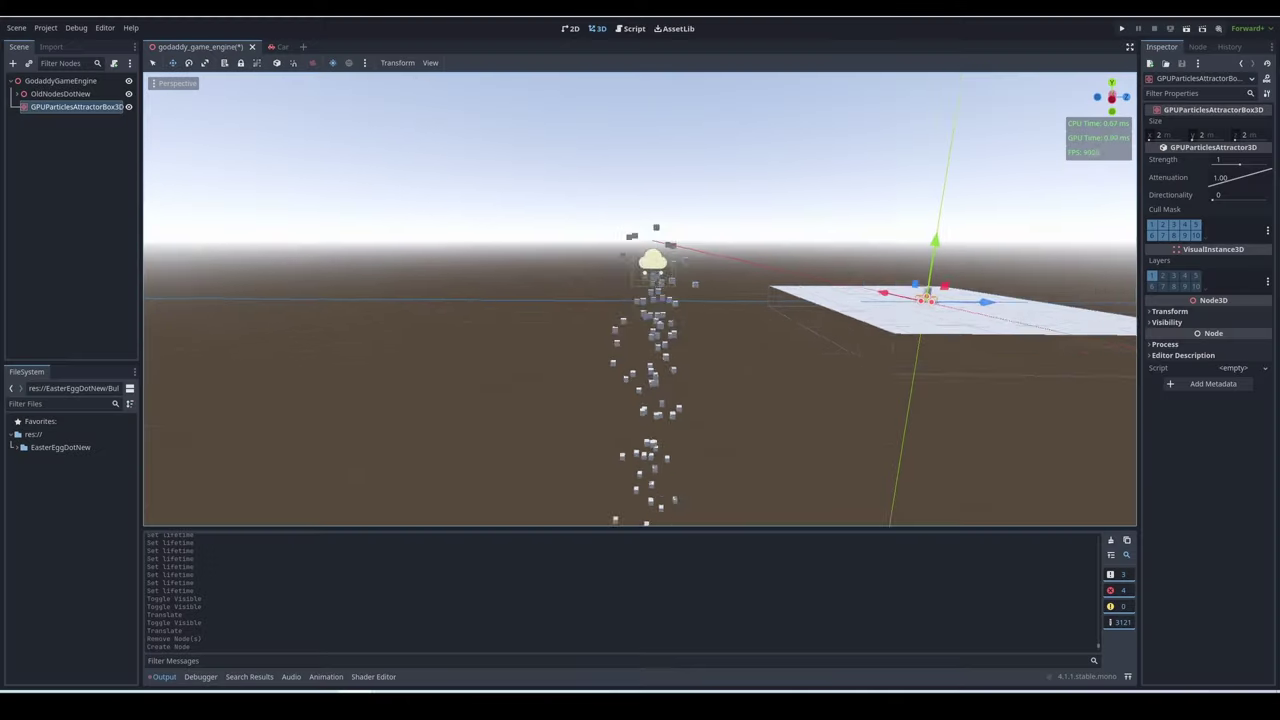
# Move the box attractor along X and widen it to 106.05 m.
pyautogui.moveTo(929, 289); pyautogui.dragTo(596, 334)
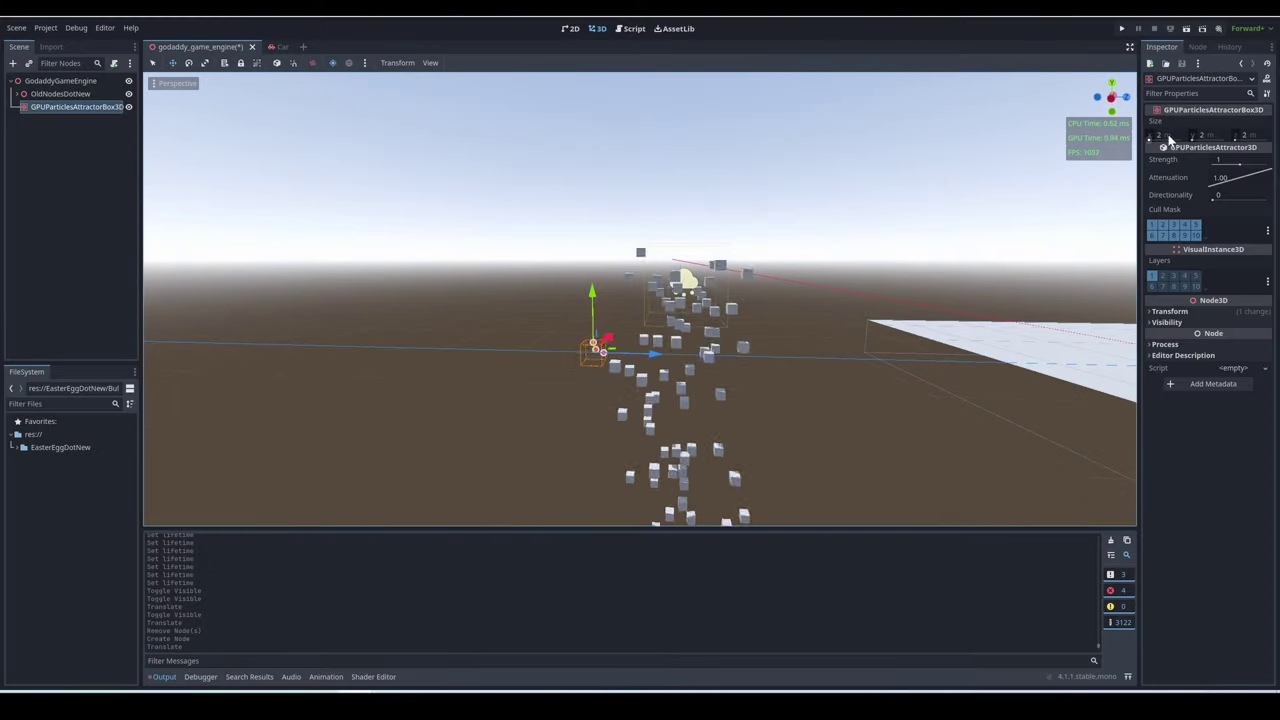
pyautogui.moveTo(1165, 134); pyautogui.dragTo(1265, 134)
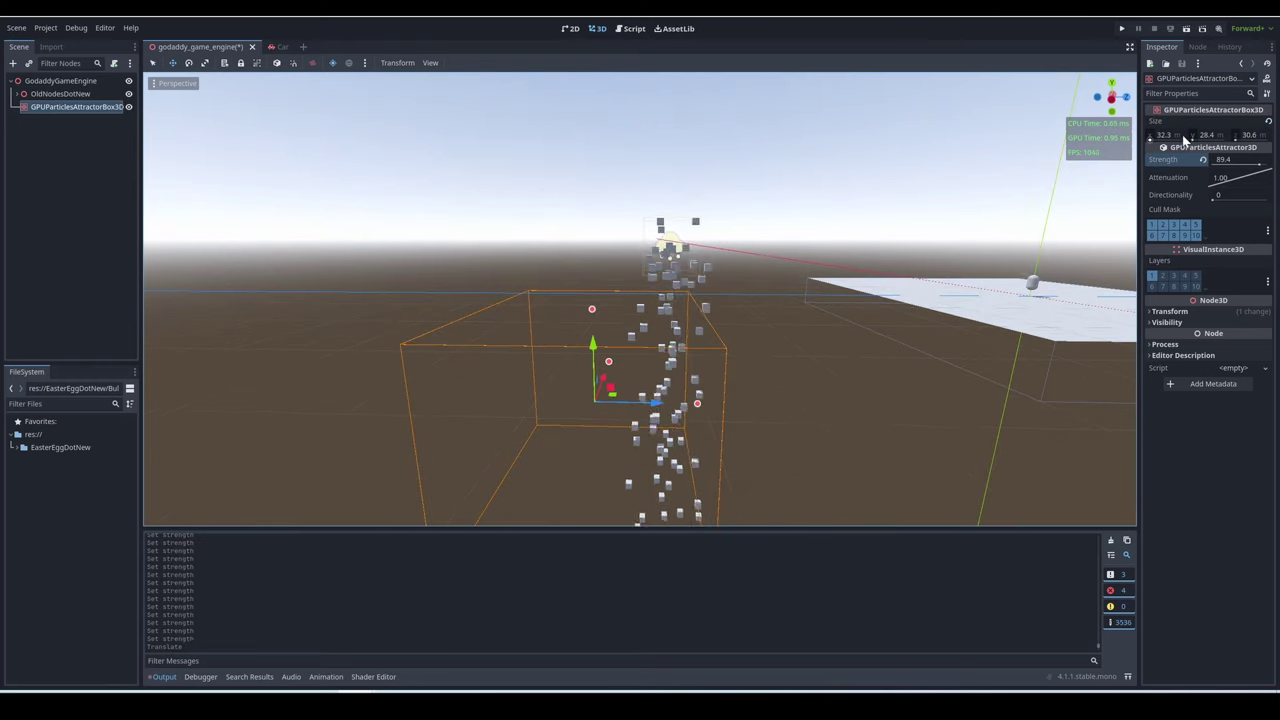
pyautogui.moveTo(1183, 139); pyautogui.dragTo(1240, 136)
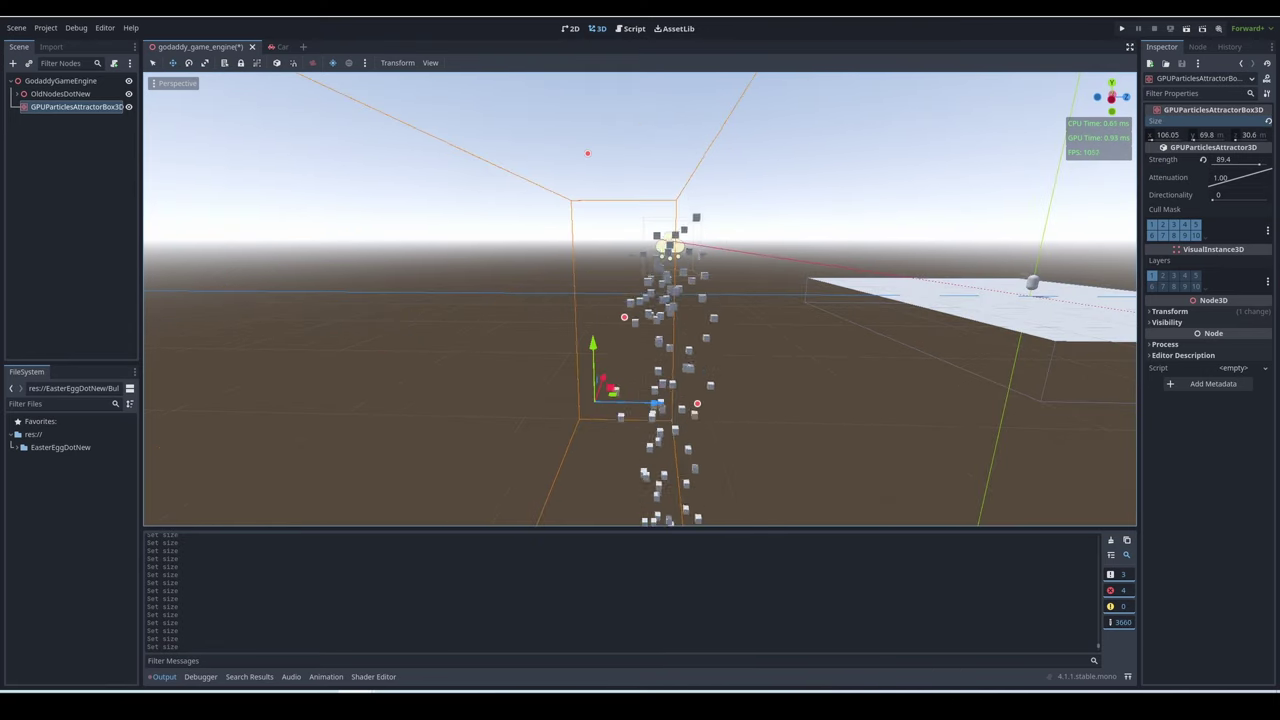
# Push the box attractor along its depth, then enlarge the sphere attractor and move it left.
pyautogui.moveTo(658, 410); pyautogui.dragTo(688, 382)
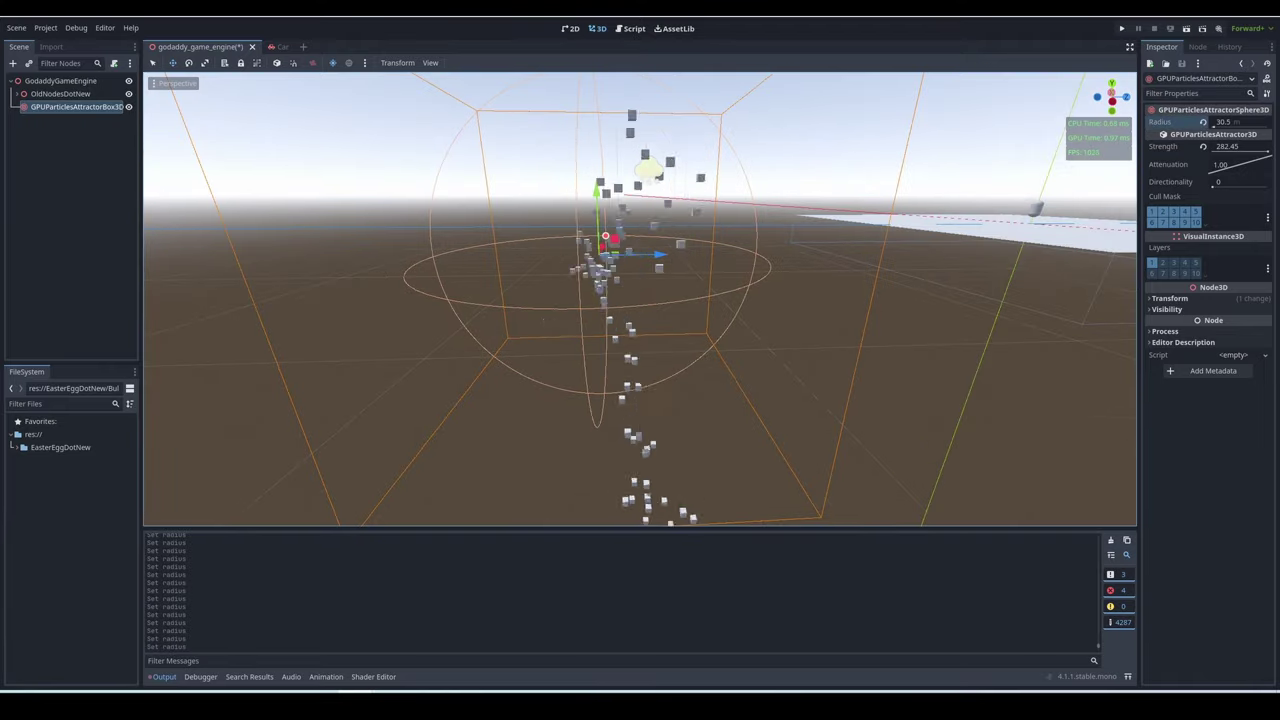
pyautogui.moveTo(612, 250); pyautogui.dragTo(497, 245)
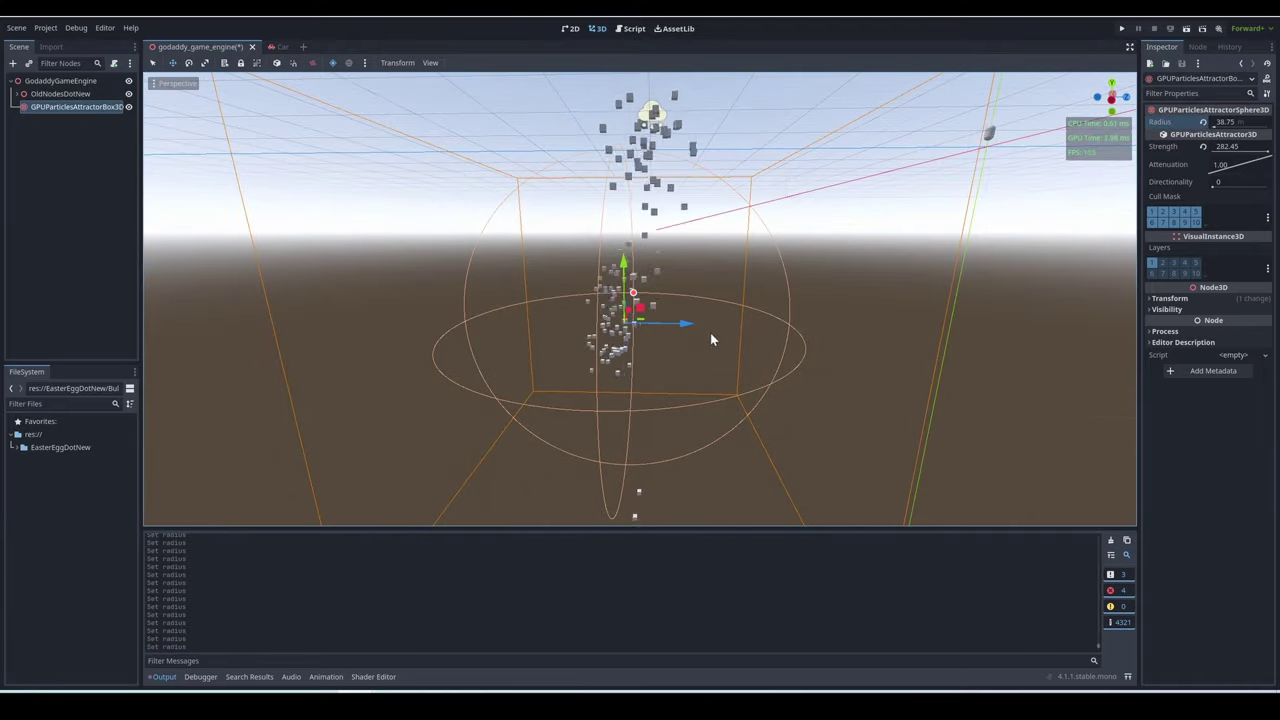
pyautogui.moveTo(700, 330); pyautogui.dragTo(574, 330)
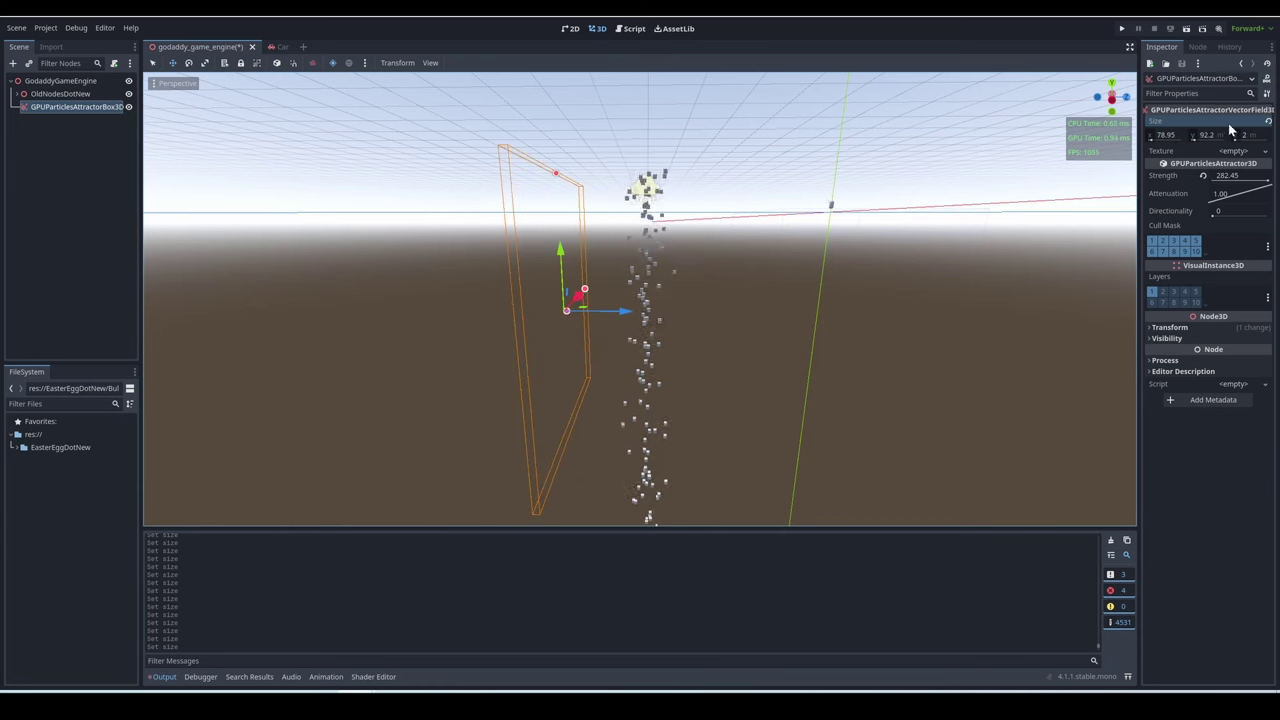
# Set the vector field attractor's Size Z to 67.85 and lift it above the particles.
pyautogui.moveTo(1250, 135); pyautogui.dragTo(1271, 135)
pyautogui.moveTo(618, 313); pyautogui.dragTo(760, 330)
pyautogui.moveTo(717, 250); pyautogui.dragTo(712, 80)
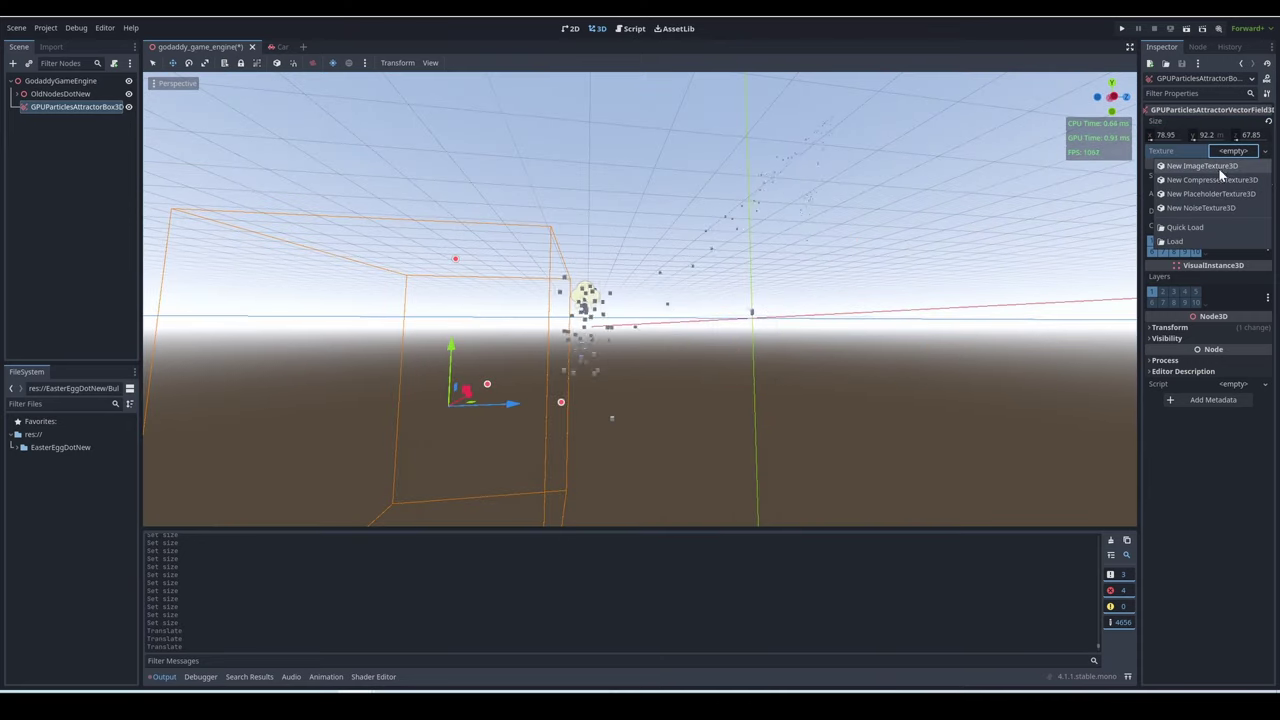
# Give it a NoiseTexture3D with FastNoiseLite at frequency 0.0175, then move it up and back.
pyautogui.click(1223, 171)
pyautogui.click(1240, 151)
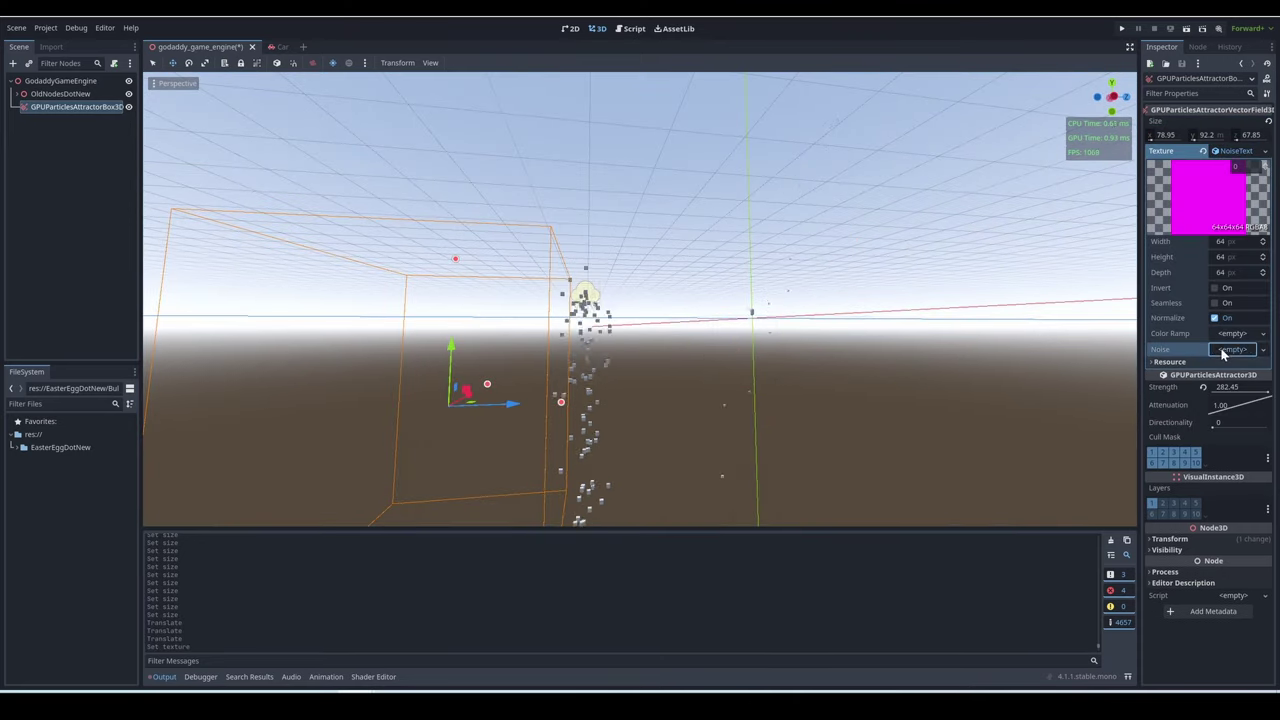
pyautogui.click(1235, 349)
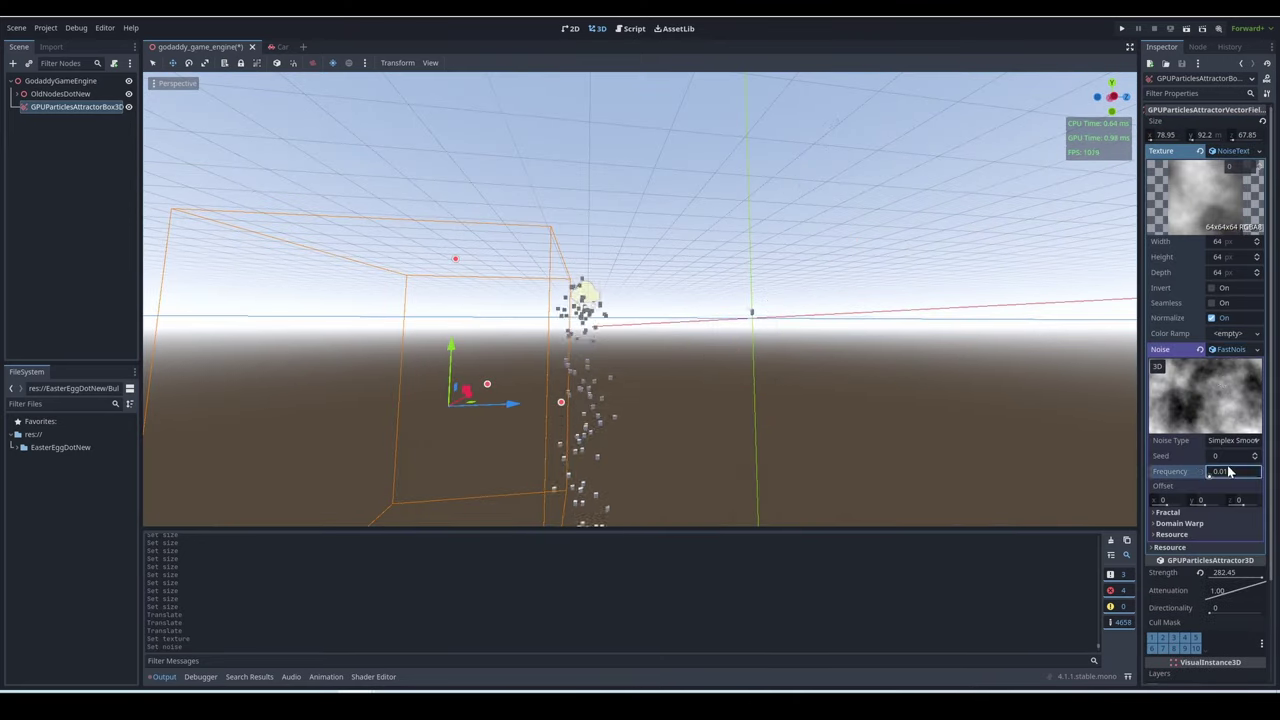
pyautogui.moveTo(1230, 471); pyautogui.dragTo(1212, 483)
pyautogui.moveTo(471, 383); pyautogui.dragTo(656, 252)
# Give the mesh instance a new capsule mesh and move it to a new position.
pyautogui.moveTo(656, 252); pyautogui.dragTo(656, 285, button='right')
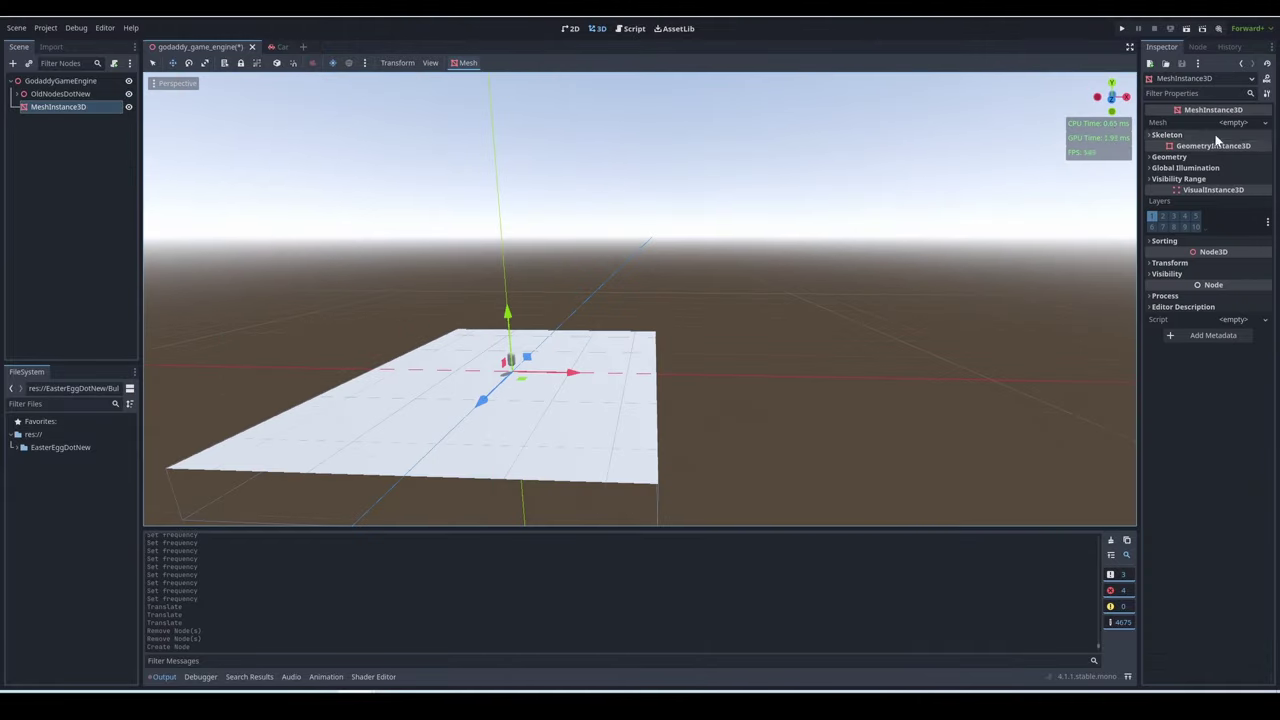
pyautogui.click(1234, 122)
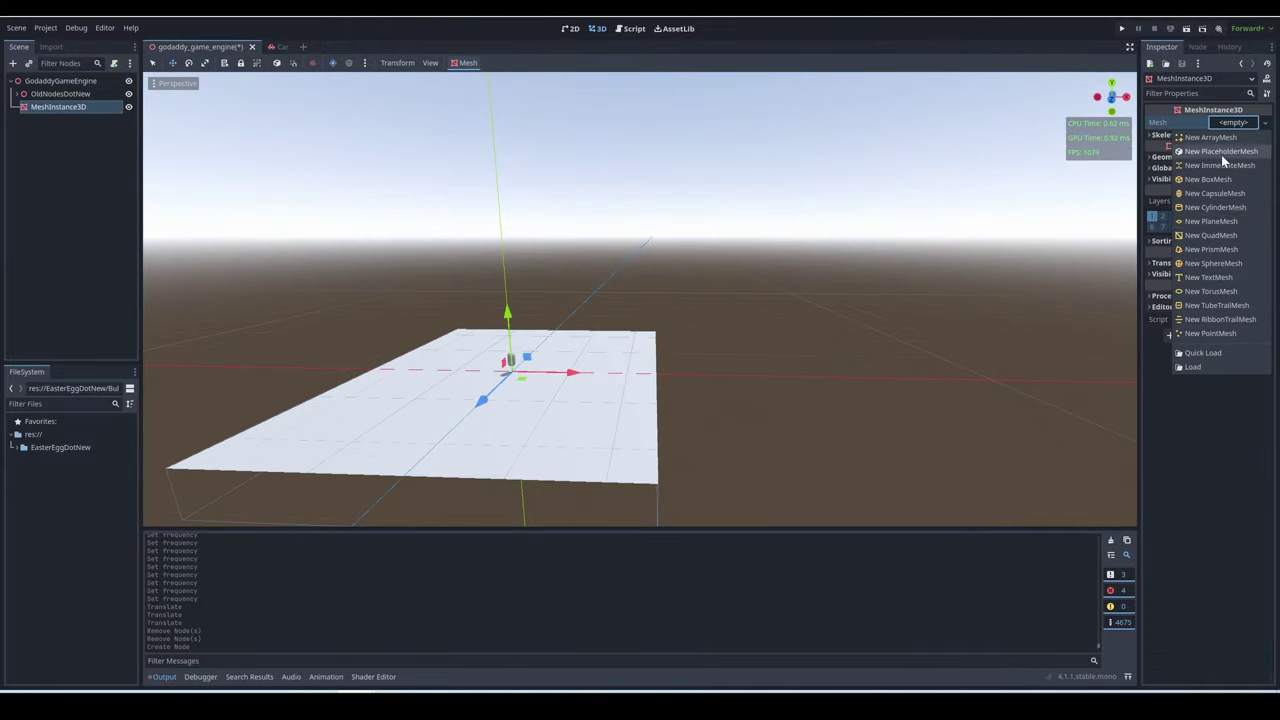
pyautogui.click(1207, 191)
pyautogui.moveTo(614, 357); pyautogui.dragTo(627, 397, button='middle')
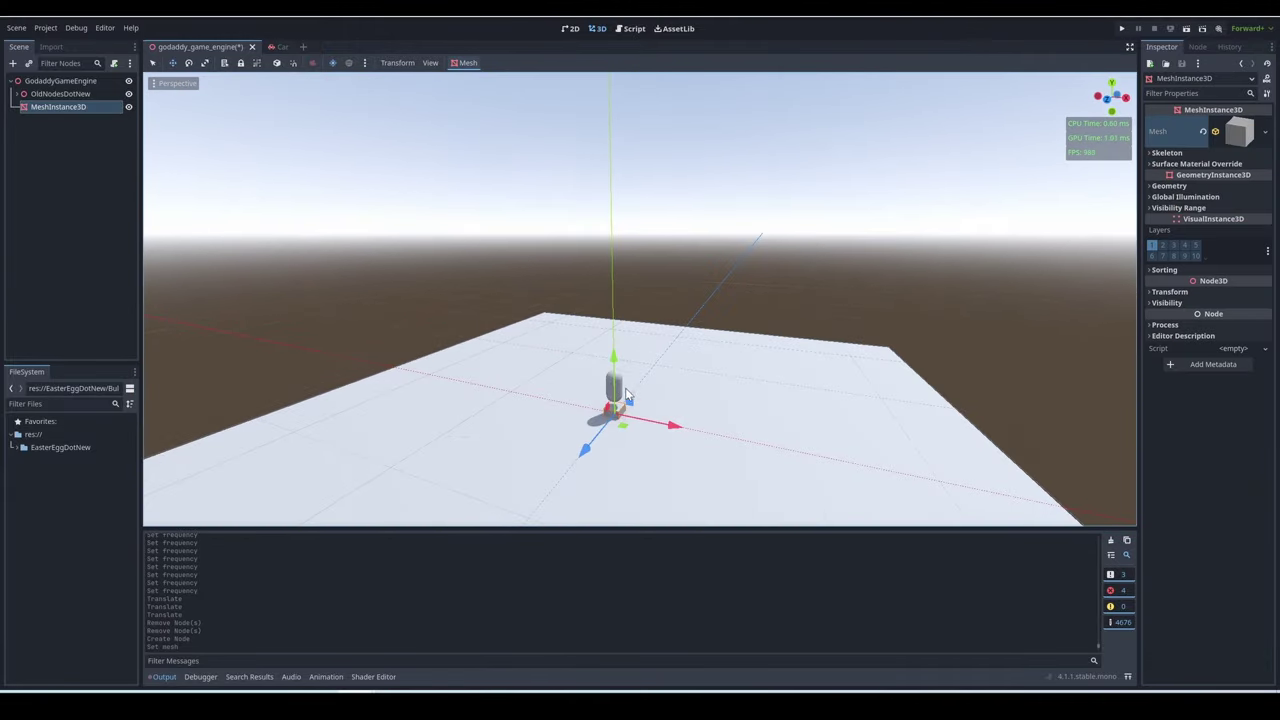
pyautogui.click(788, 291)
pyautogui.scroll(-8, 788, 290)
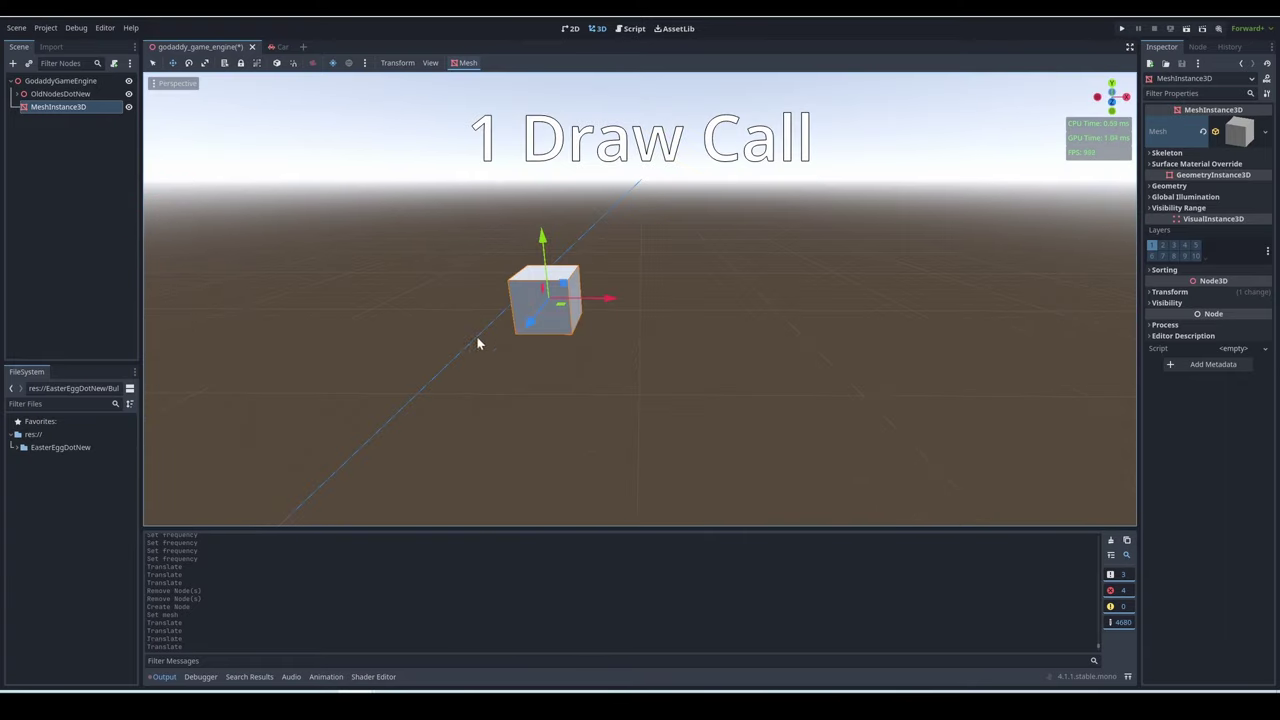
# Duplicate the cube twice with Ctrl+D, moving the first copy to a new spot.
pyautogui.hotkey('ctrl', 'd')
pyautogui.moveTo(608, 297)
pyautogui.mouseDown()
pyautogui.moveTo(847, 314)
pyautogui.moveTo(732, 307)
pyautogui.moveTo(647, 212)
pyautogui.moveTo(781, 392)
pyautogui.moveTo(900, 206)
pyautogui.moveTo(760, 172)
pyautogui.moveTo(617, 380)
pyautogui.moveTo(438, 188)
pyautogui.mouseUp()
pyautogui.hotkey('ctrl', 'd')
pyautogui.hotkey('ctrl', 'd')
pyautogui.hotkey('ctrl', 'd')
pyautogui.hotkey('ctrl', 'd')
pyautogui.hotkey('ctrl', 'd')
pyautogui.hotkey('ctrl', 'd')
pyautogui.hotkey('ctrl', 'd')
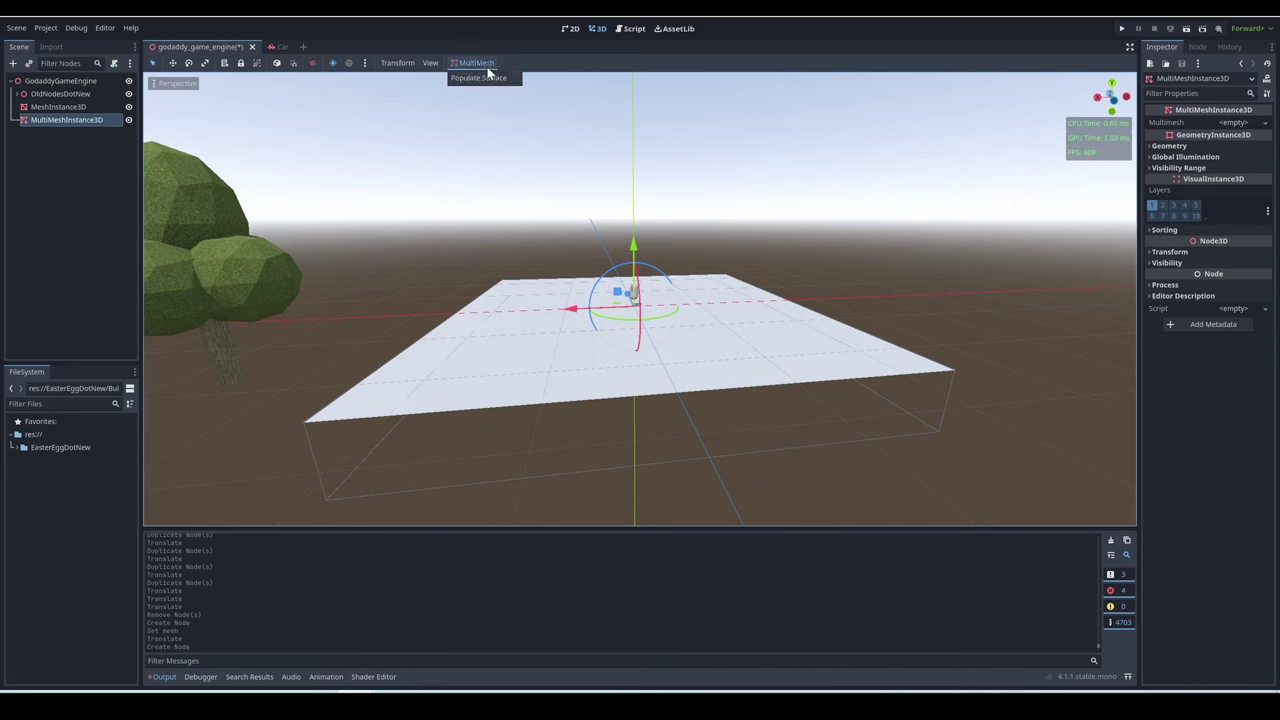
# Populate FloorMesh with 128 Tree mesh instances at scale 0.05.
pyautogui.click(485, 79)
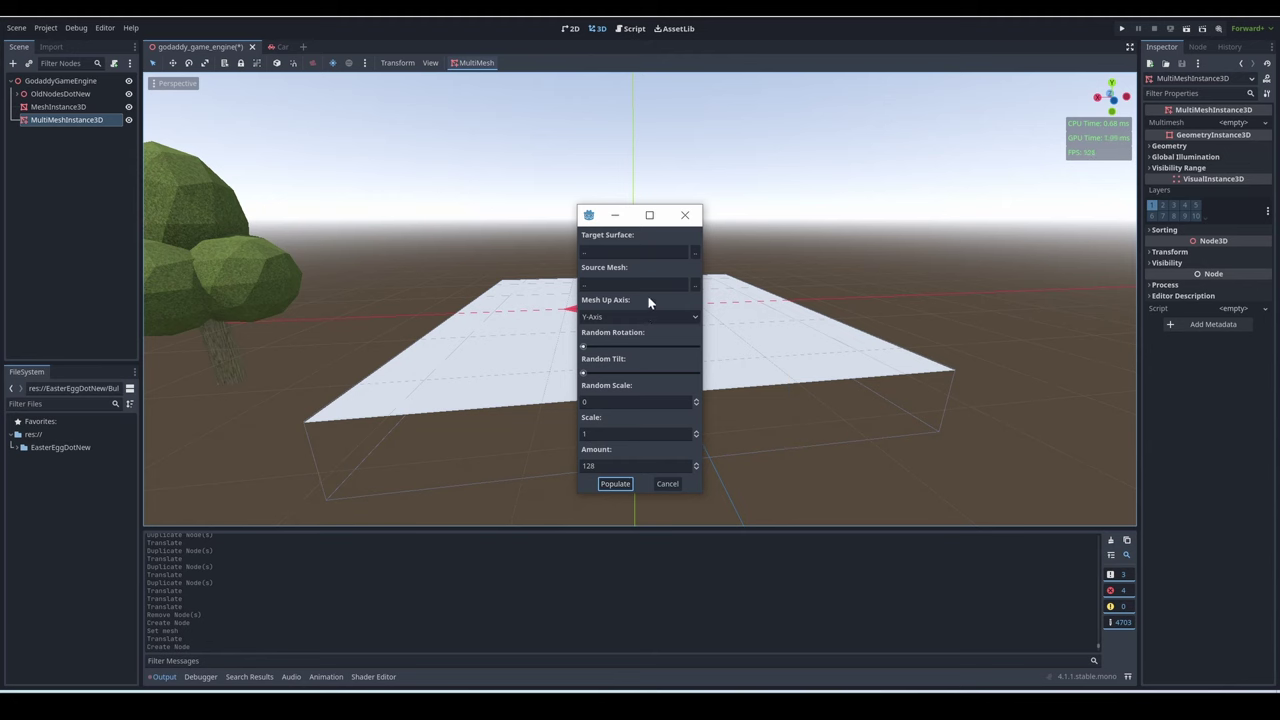
pyautogui.click(695, 253)
pyautogui.click(586, 264)
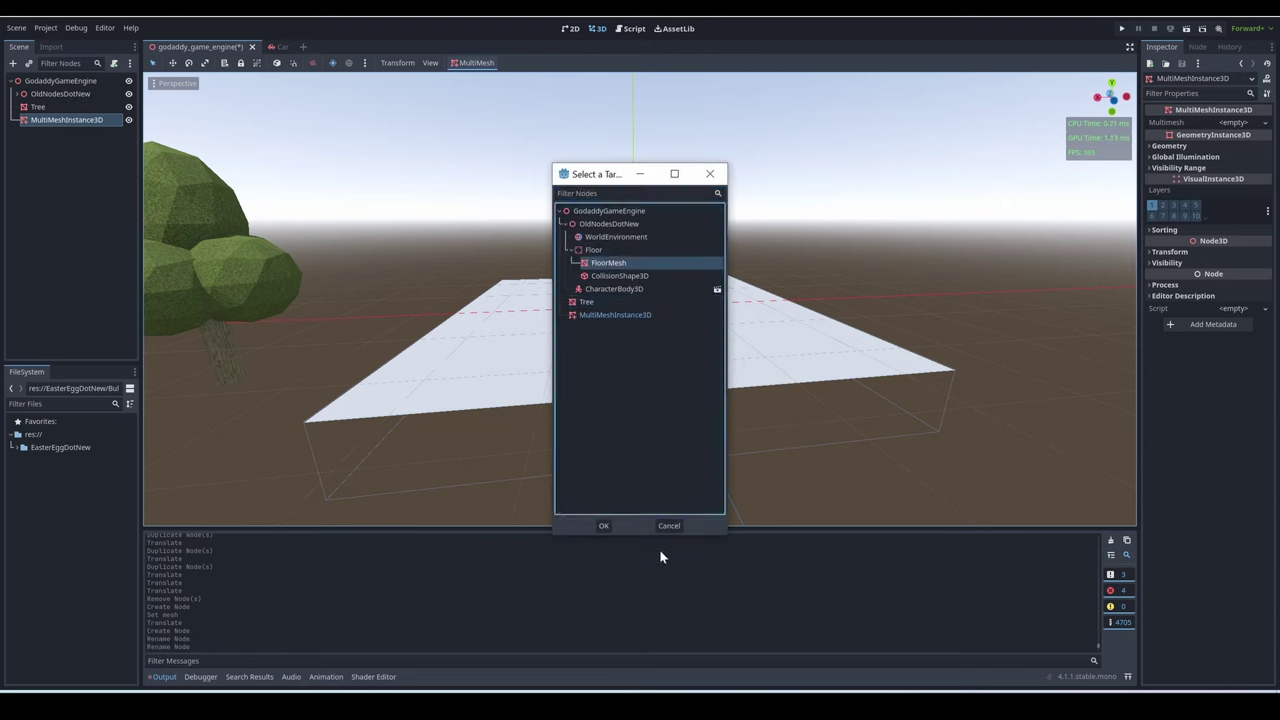
pyautogui.click(604, 527)
pyautogui.click(692, 284)
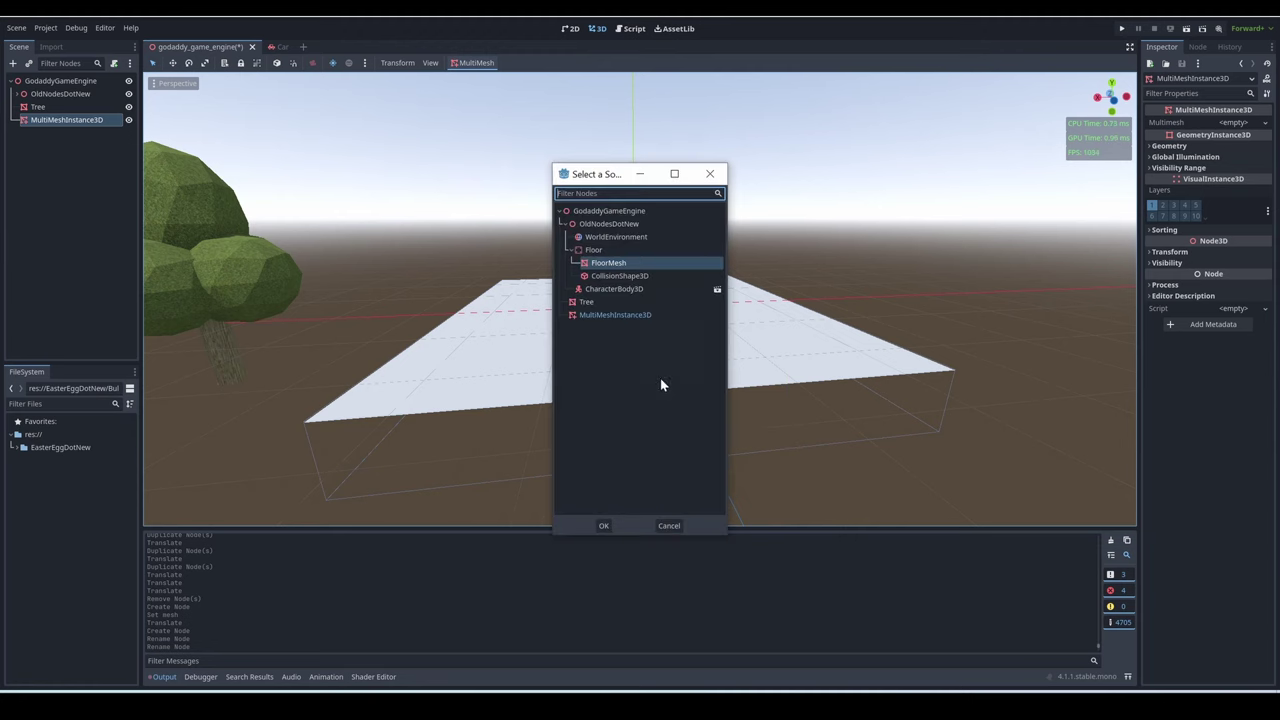
pyautogui.click(610, 530)
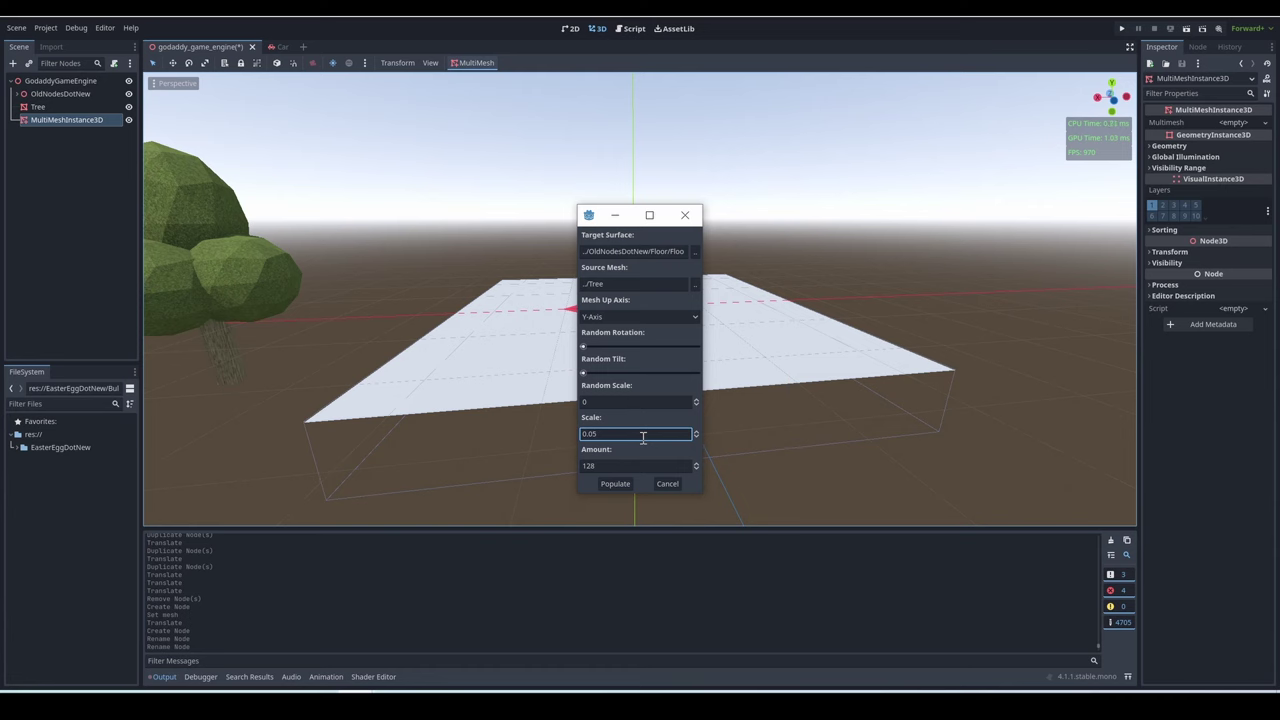
pyautogui.click(626, 487)
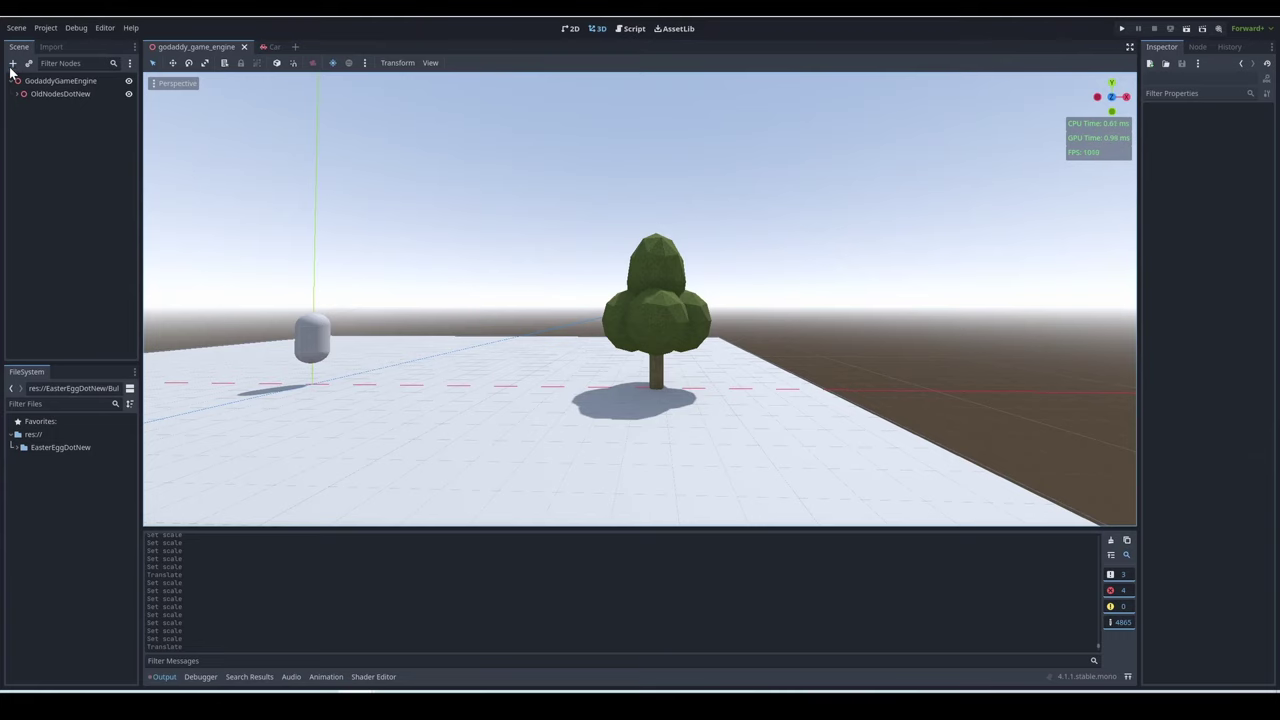
# Add a DirectionalLight3D found via 'dire', angle it over the scene, and enable shadows.
pyautogui.click(12, 64)
pyautogui.write('dire')
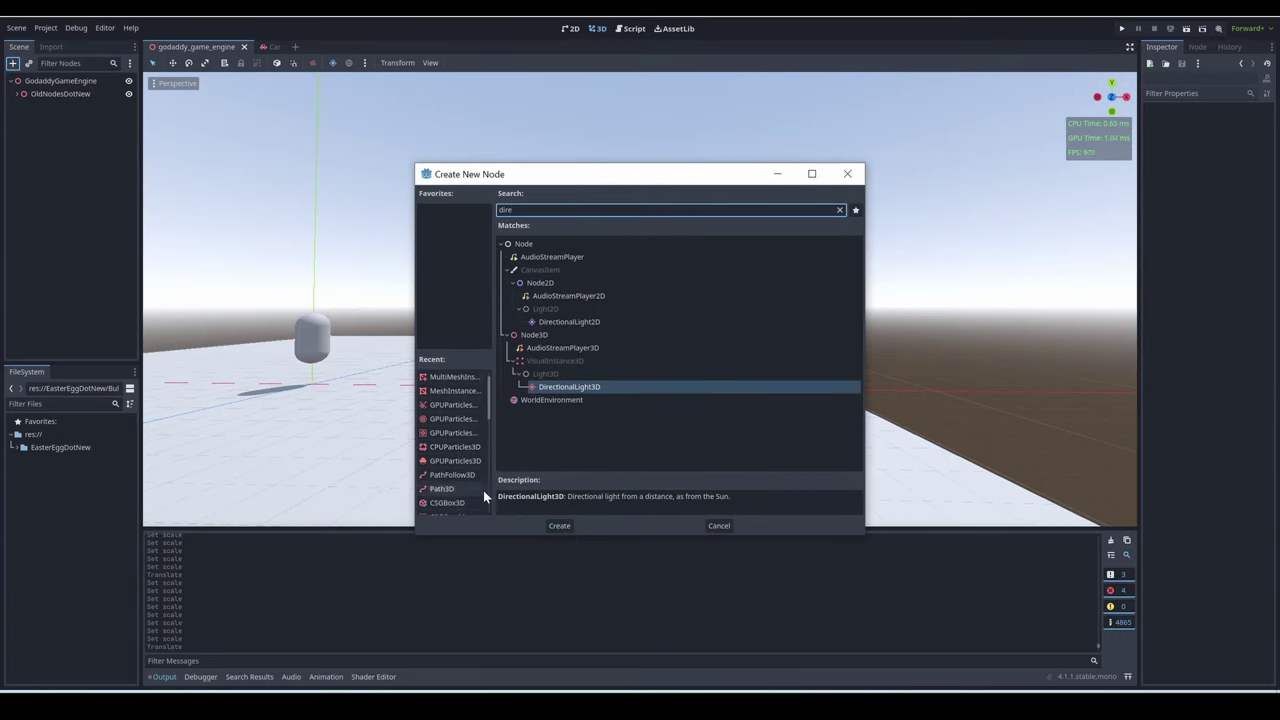
pyautogui.click(560, 525)
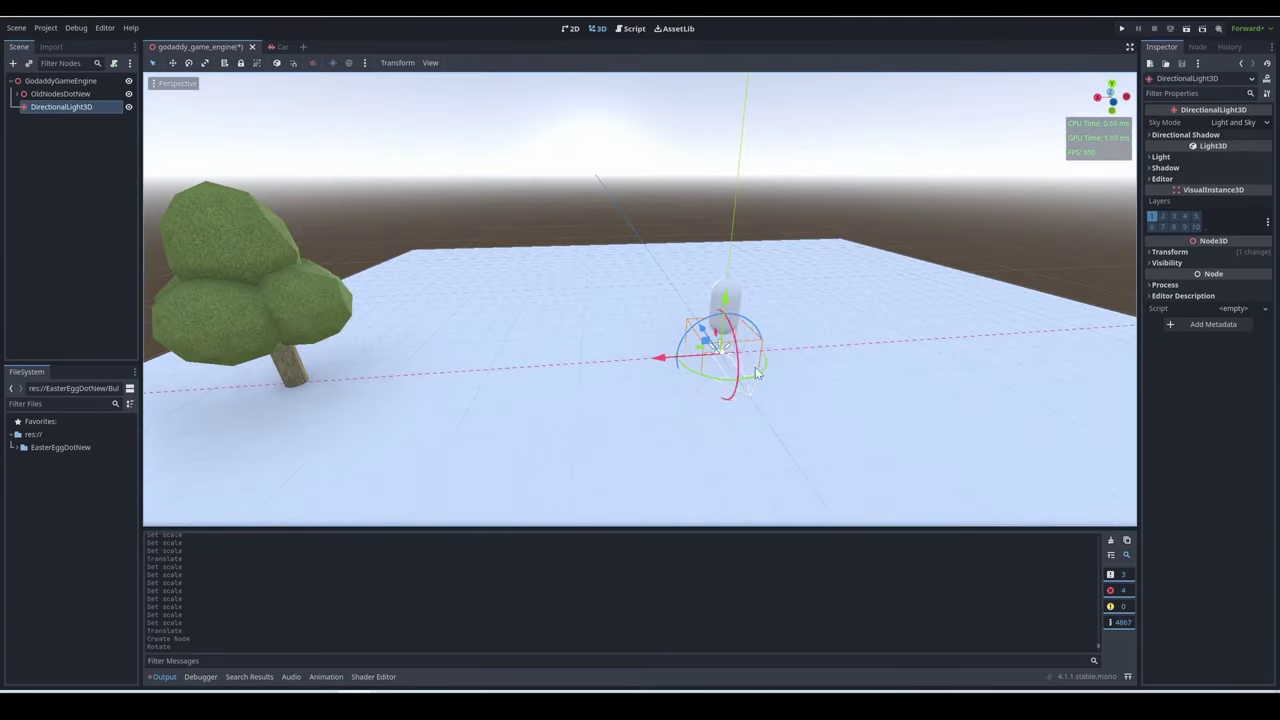
pyautogui.moveTo(705, 400); pyautogui.dragTo(692, 392)
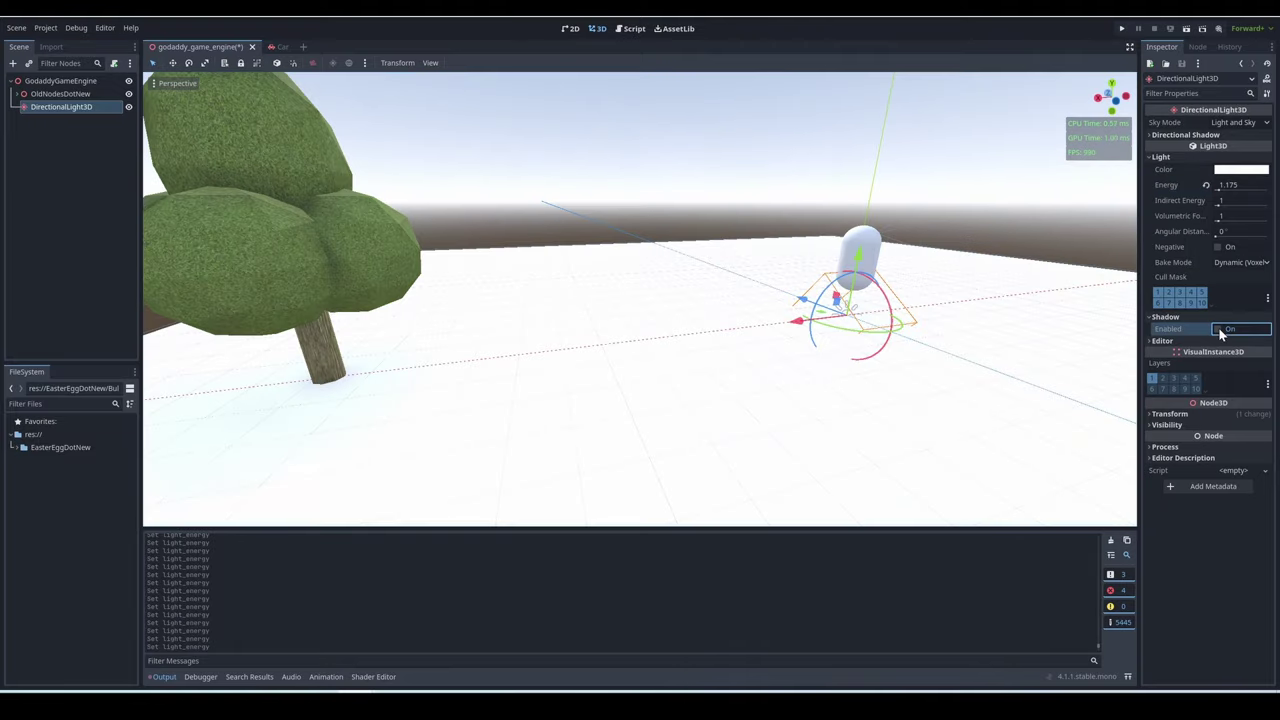
pyautogui.click(1218, 329)
pyautogui.click(1167, 317)
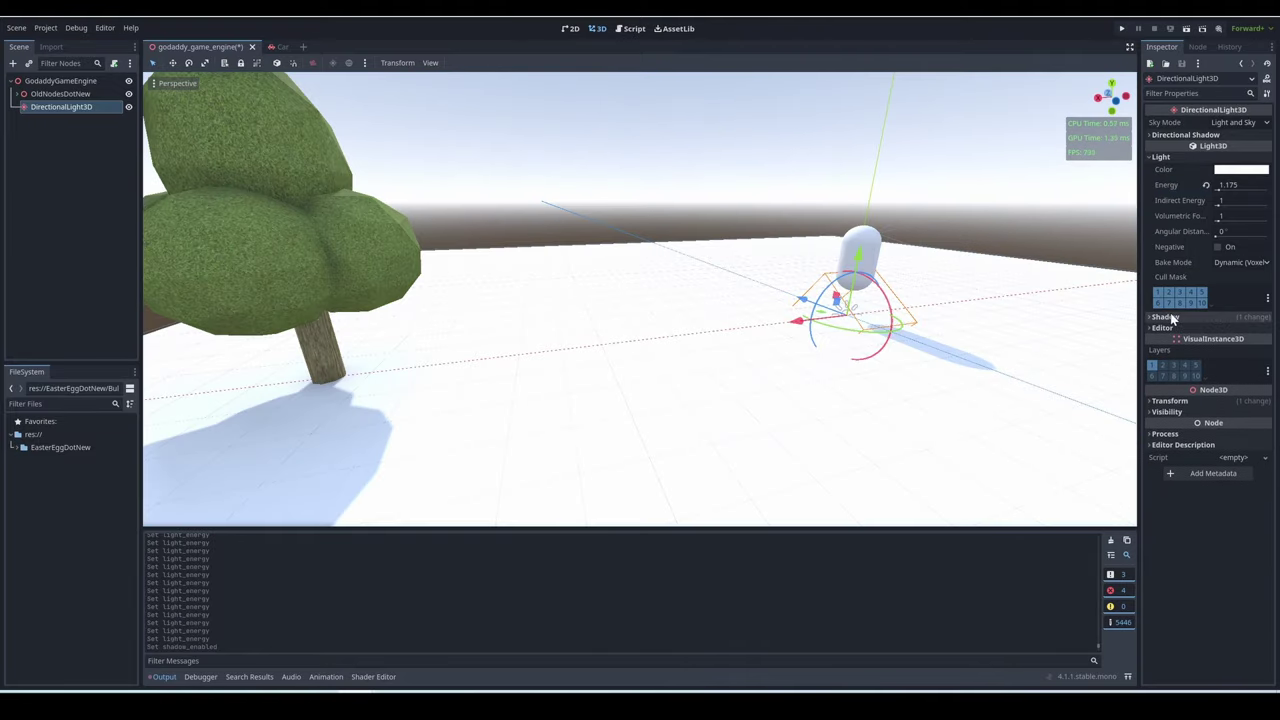
pyautogui.click(1160, 157)
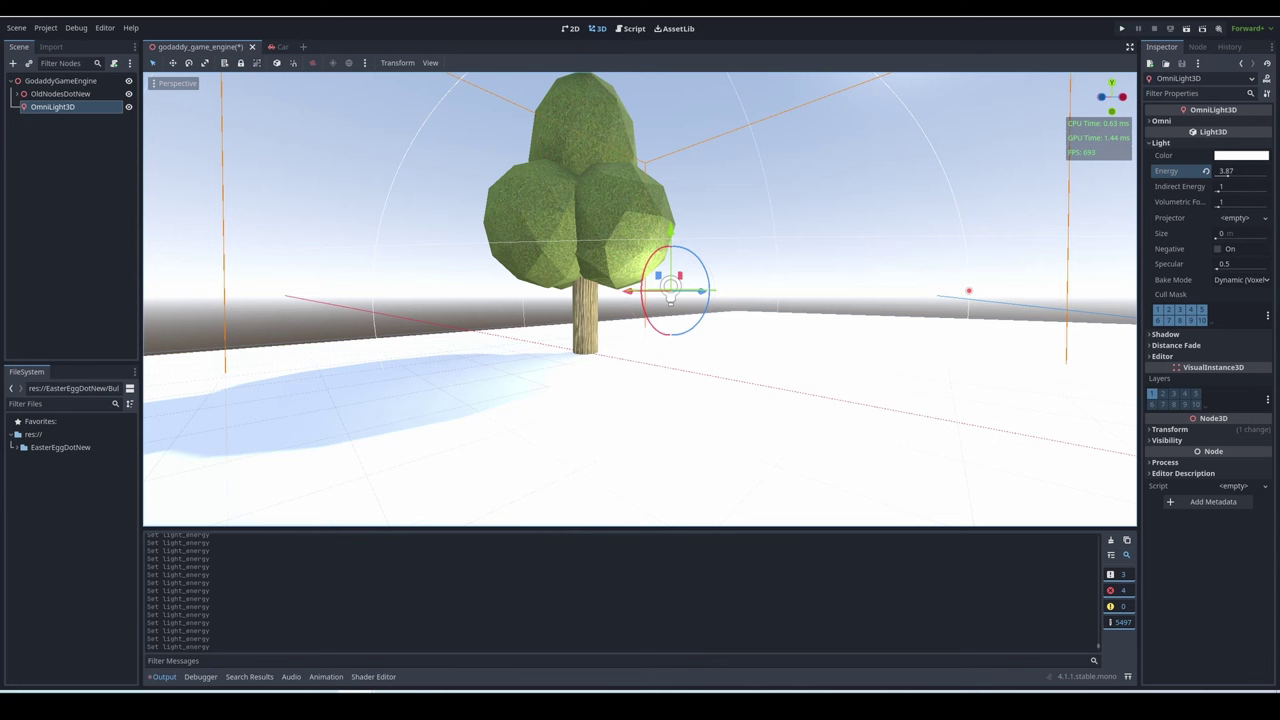
# Raise the OmniLight3D energy to 11.64, tint it pink, and narrow the SpotLight3D angle to 1.35.
pyautogui.moveTo(1228, 172); pyautogui.dragTo(1268, 217)
pyautogui.click(1240, 156)
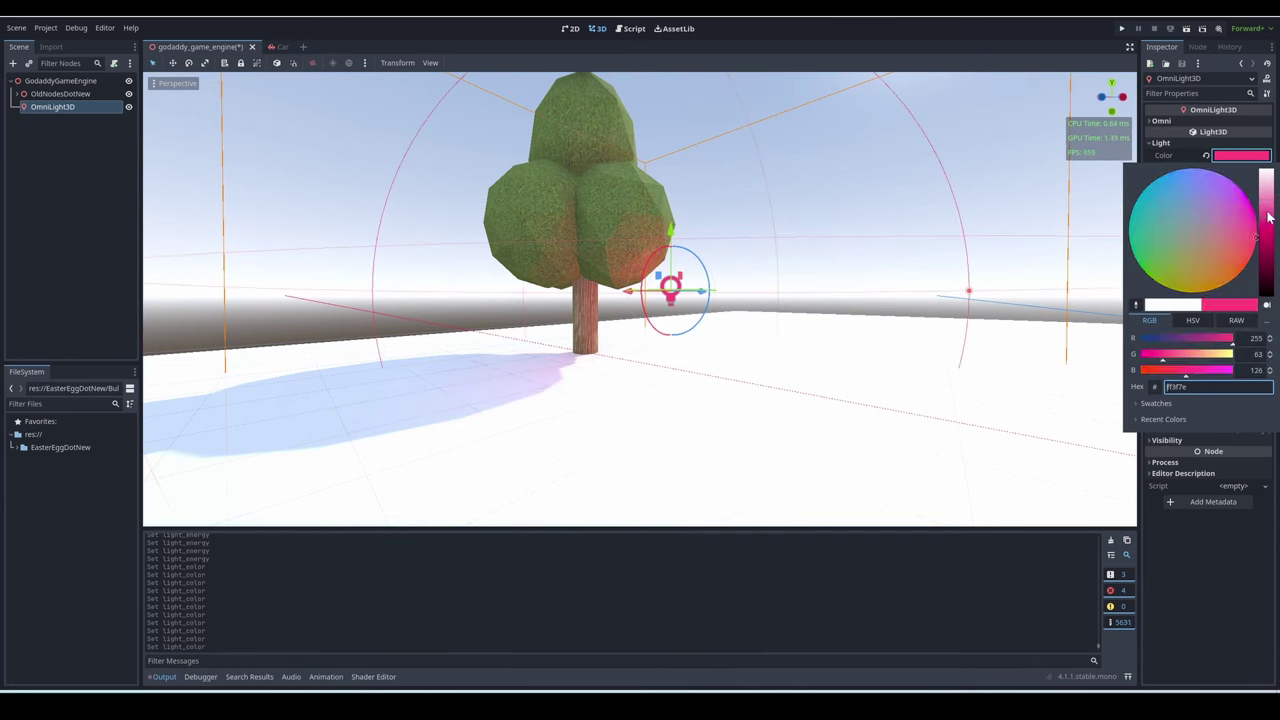
pyautogui.press('Escape')
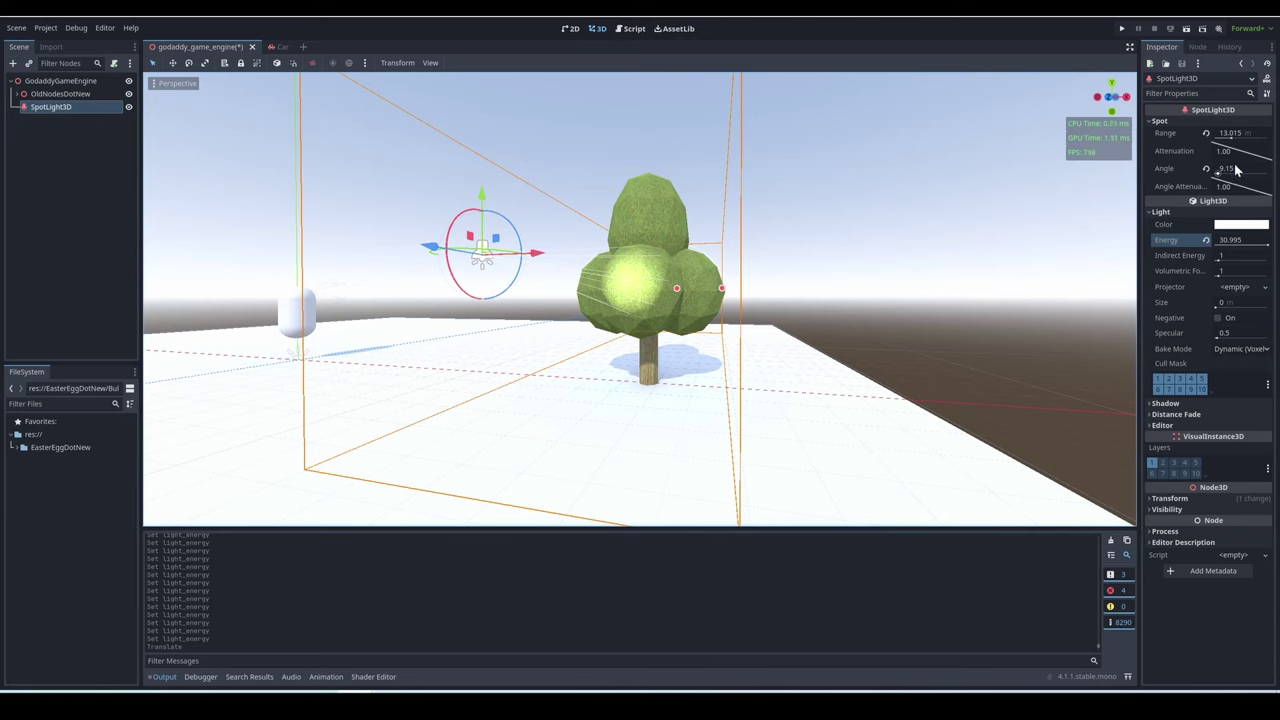
pyautogui.moveTo(1236, 170); pyautogui.dragTo(1220, 170)
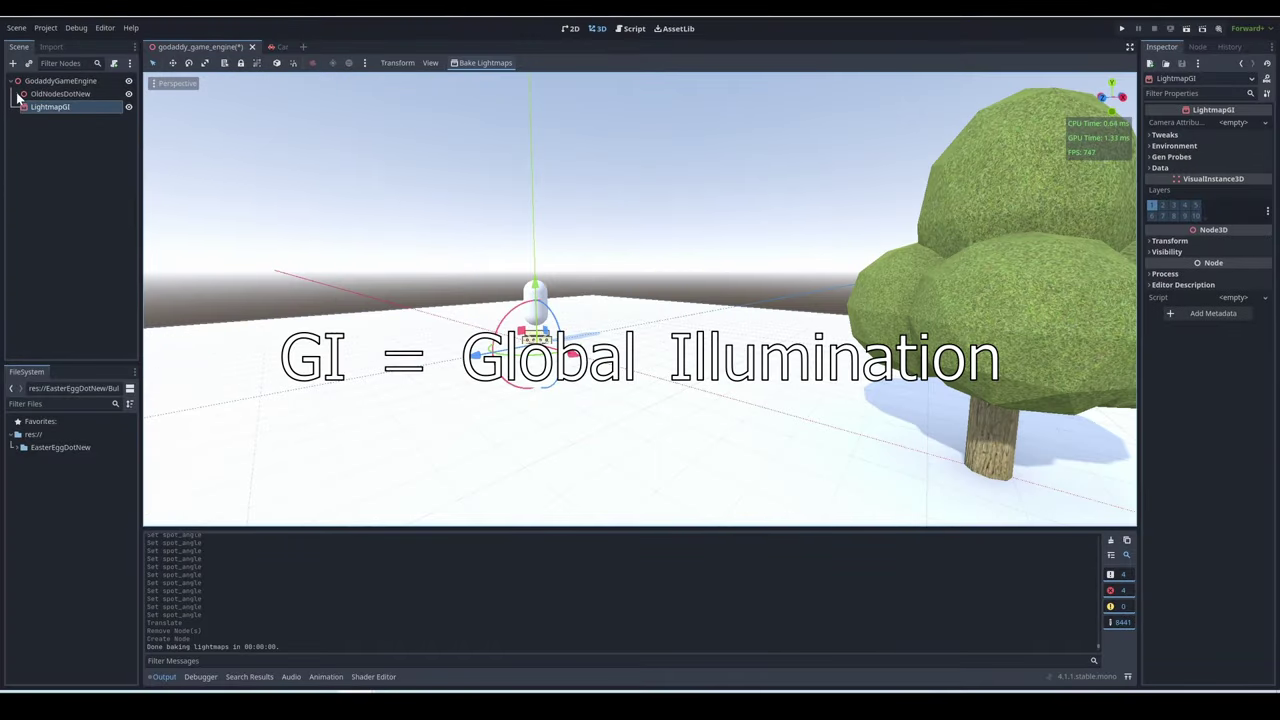
# Select the Tree mesh under OldNodesDotNew and unwrap its UV2 for lightmaps.
pyautogui.click(18, 94)
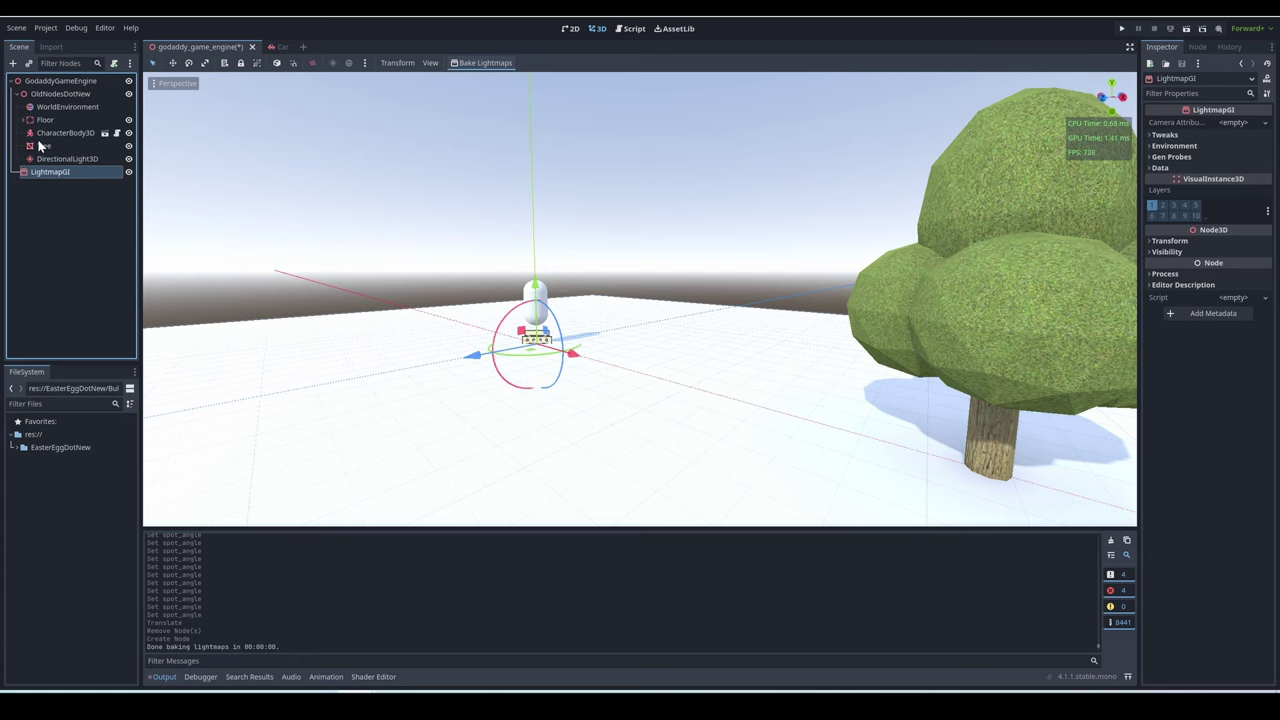
pyautogui.click(43, 147)
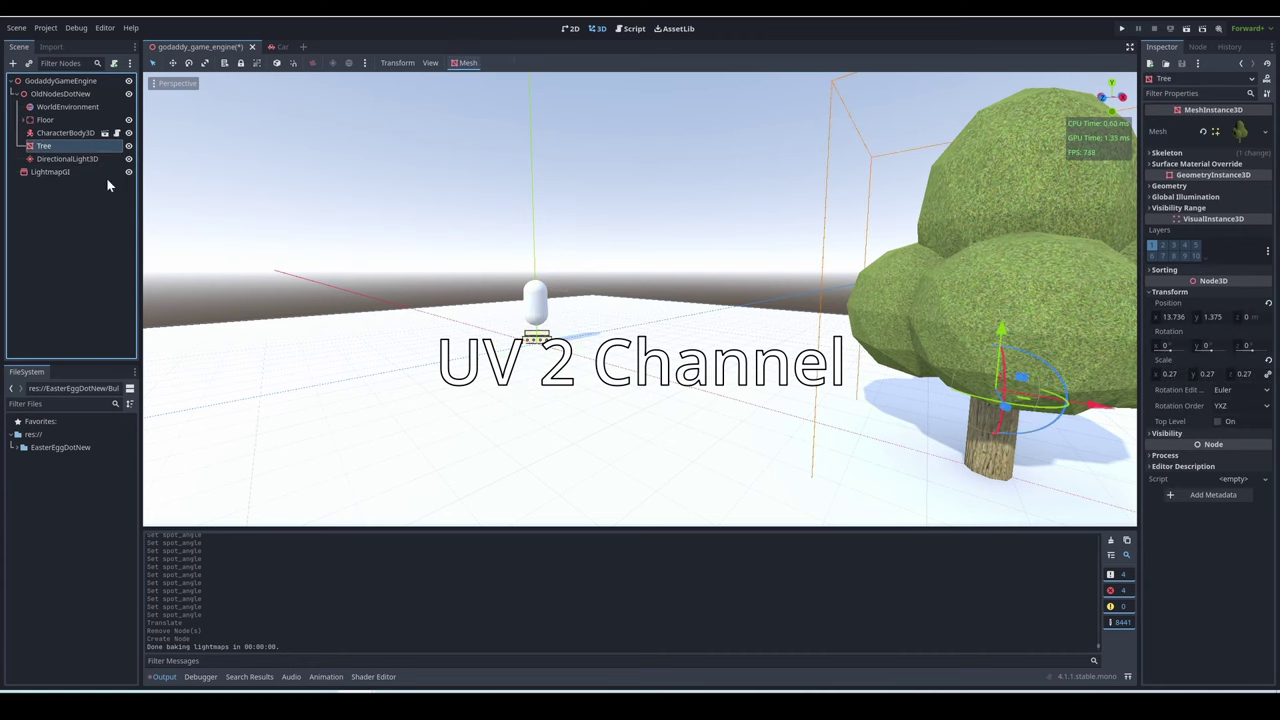
pyautogui.scroll(-5, 640, 300)
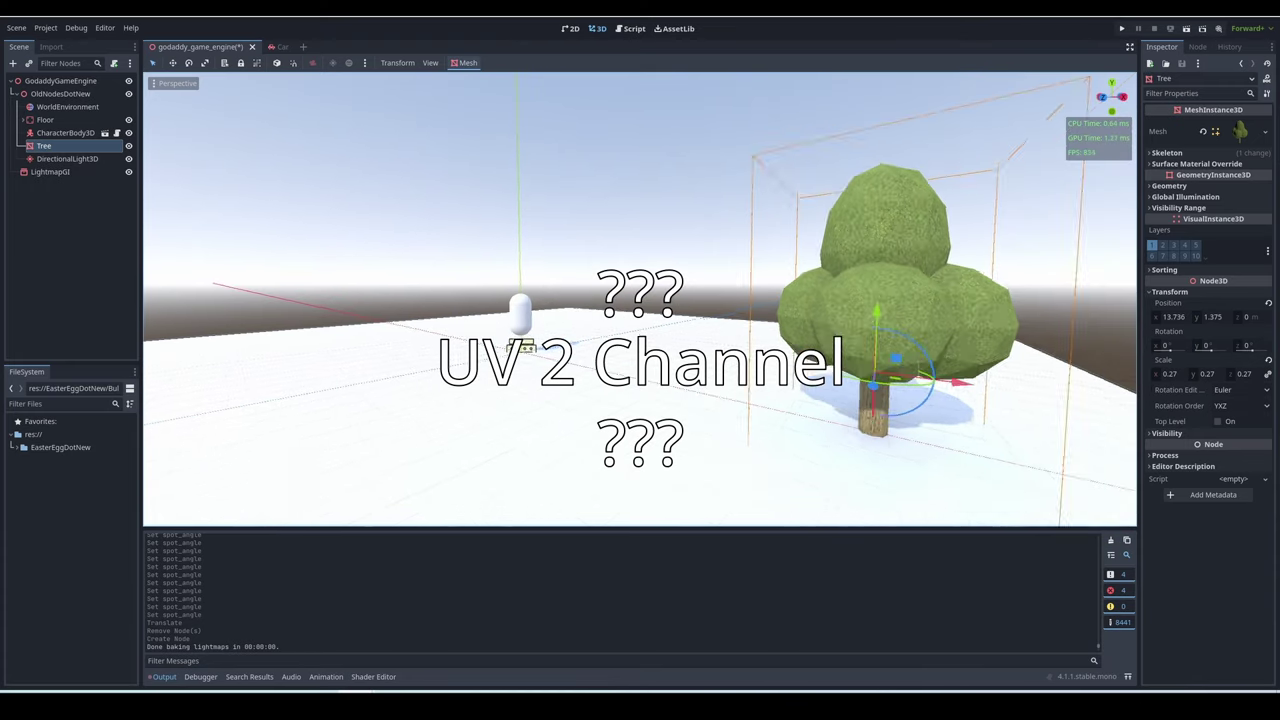
pyautogui.scroll(5, 640, 300)
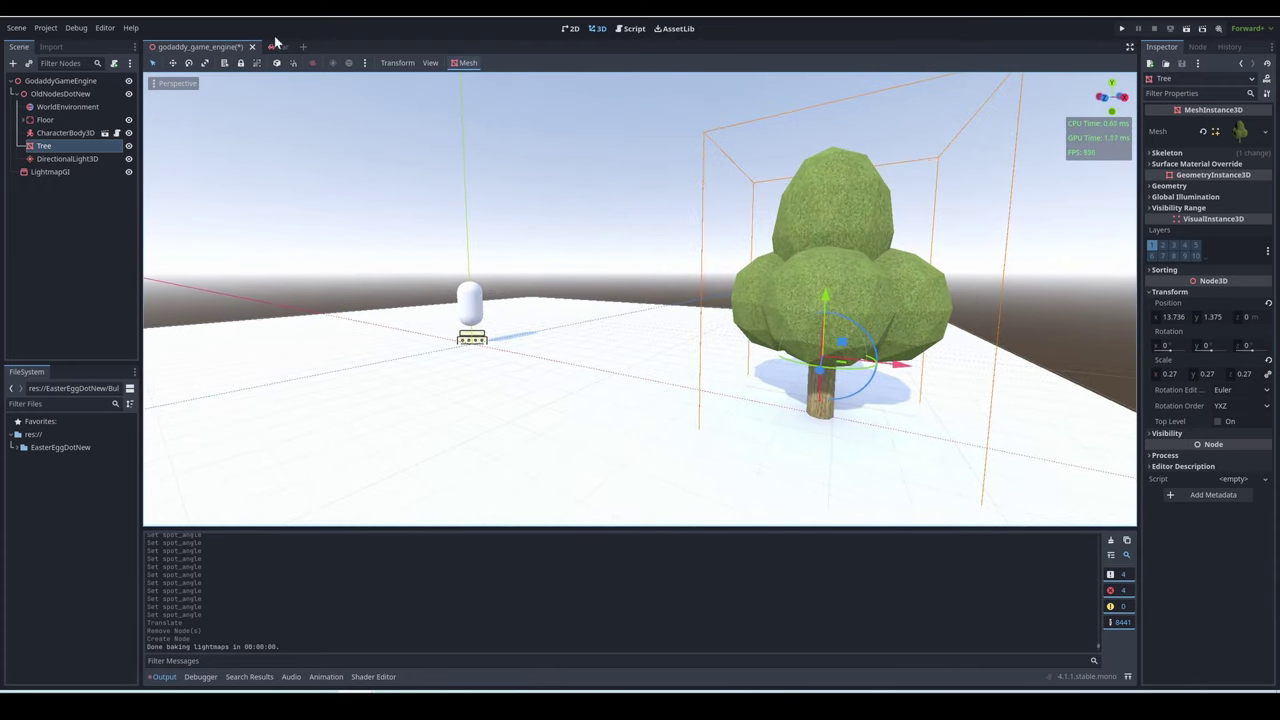
pyautogui.click(467, 63)
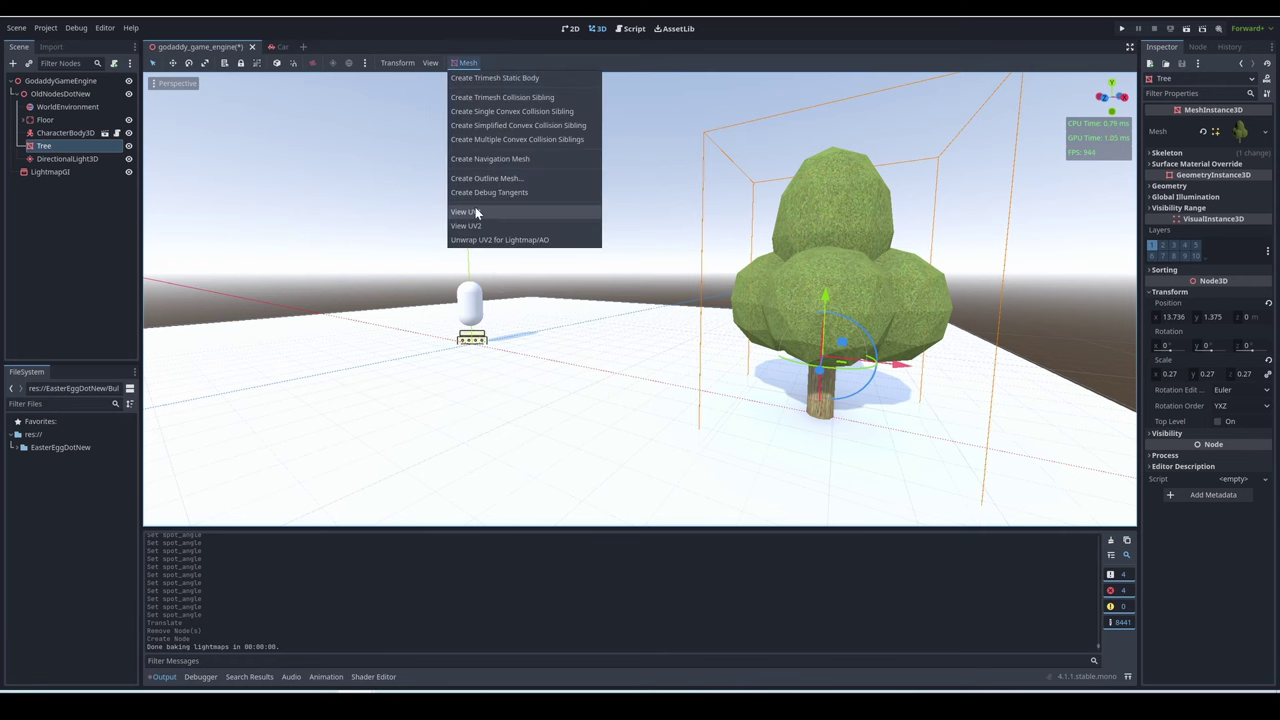
pyautogui.click(480, 240)
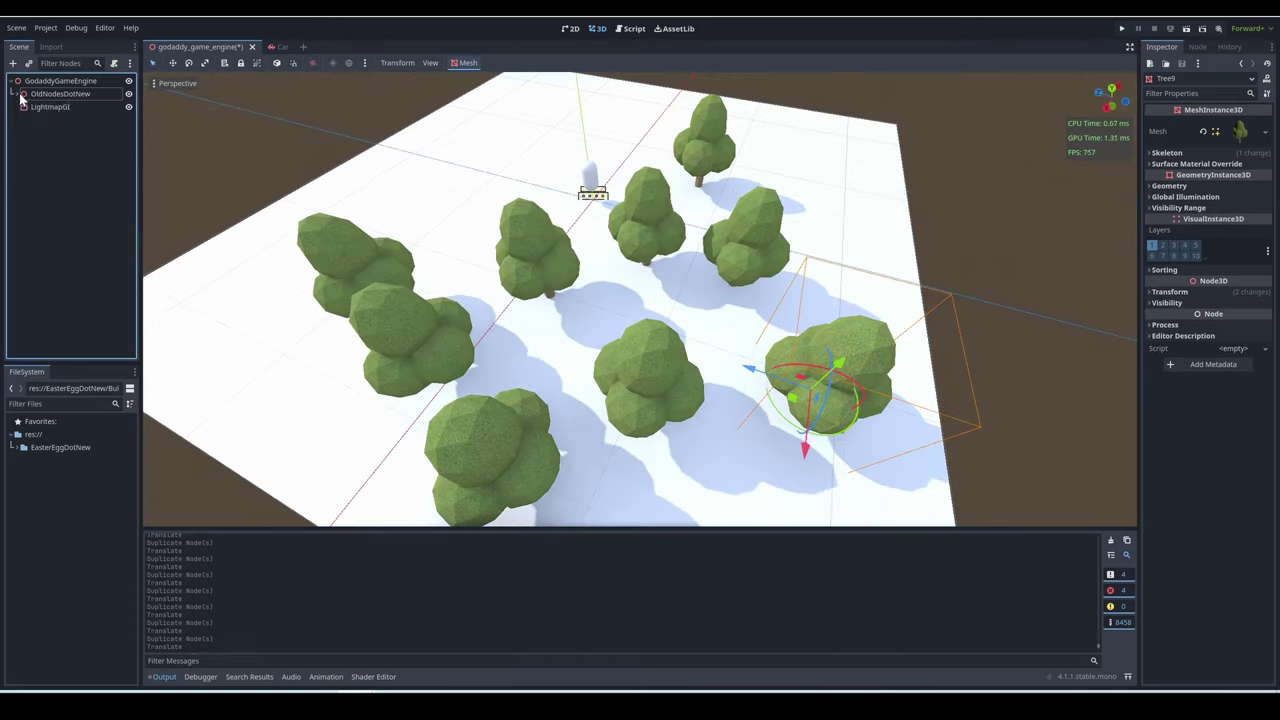
# Bake the LightmapGI into godaddy_game_engine.lmbake, then fly among the trees to inspect the probes.
pyautogui.click(17, 93)
pyautogui.click(50, 106)
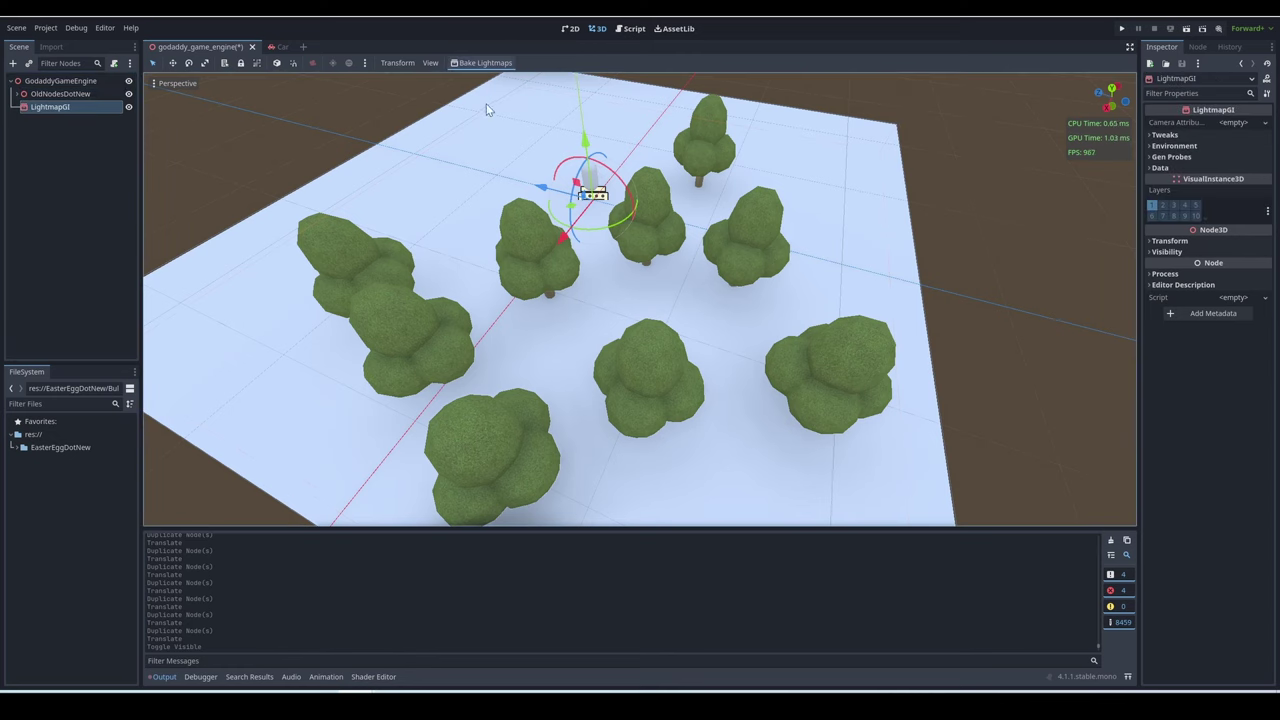
pyautogui.click(490, 64)
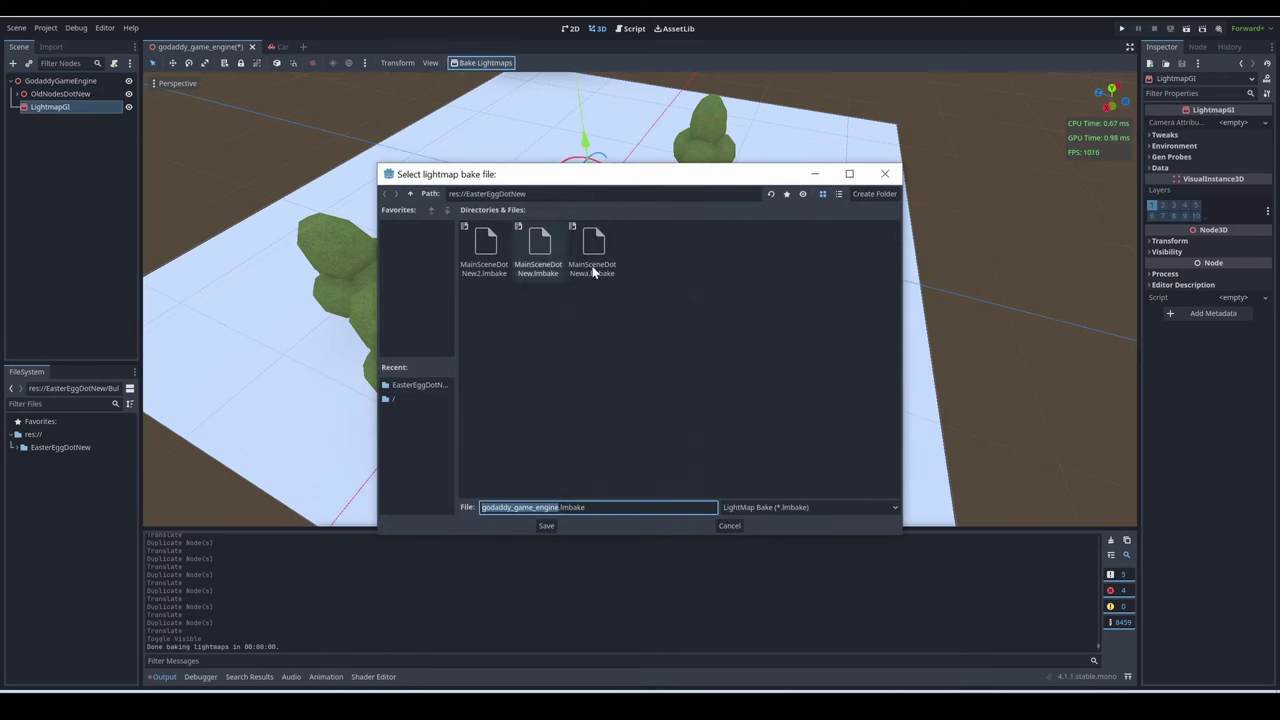
pyautogui.click(548, 527)
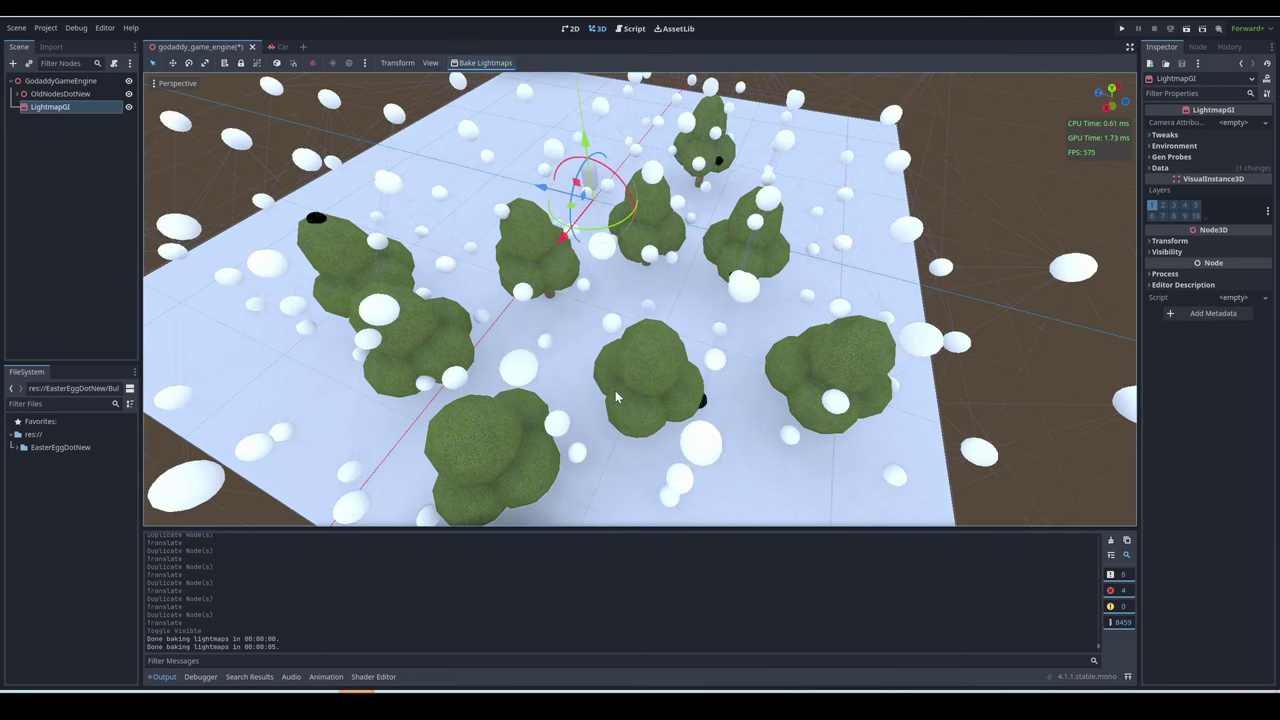
pyautogui.moveTo(615, 396); pyautogui.dragTo(615, 396, button='right')
pyautogui.moveTo(640, 300); pyautogui.dragTo(640, 300, button='right')
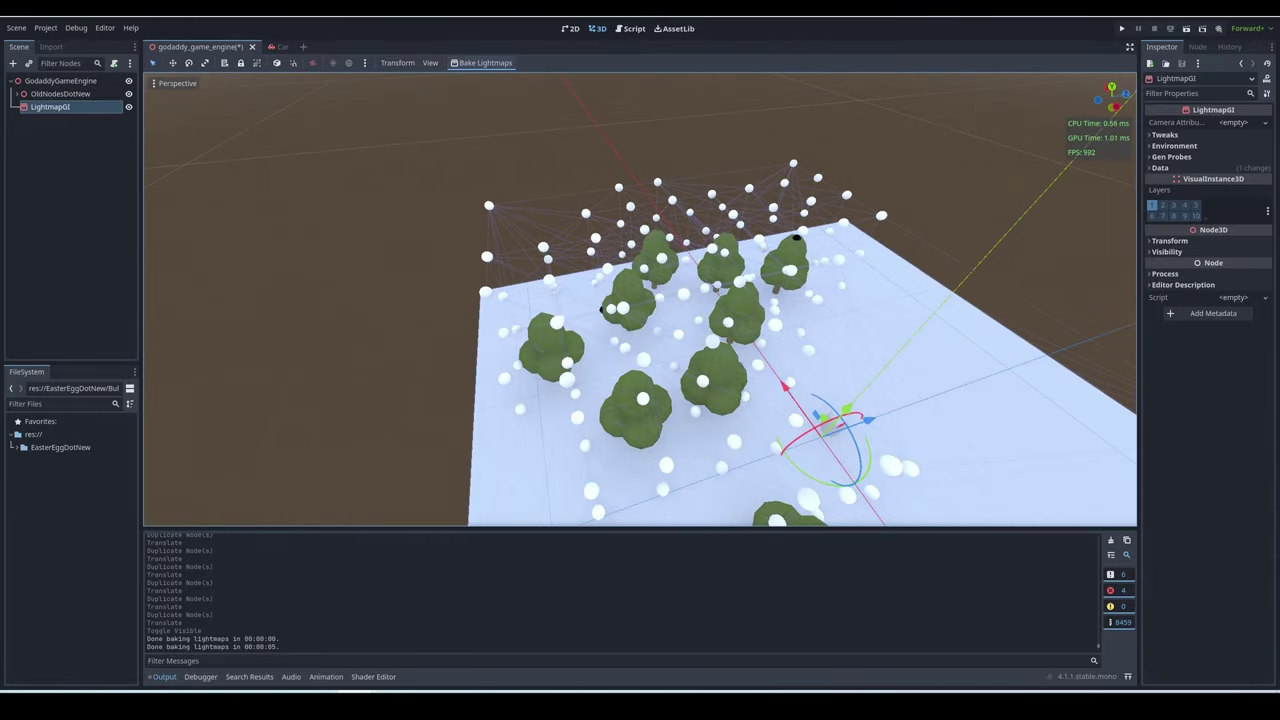
# Test-run the scene, hide the LightmapGI to compare, and return to editing.
pyautogui.click(1187, 30)
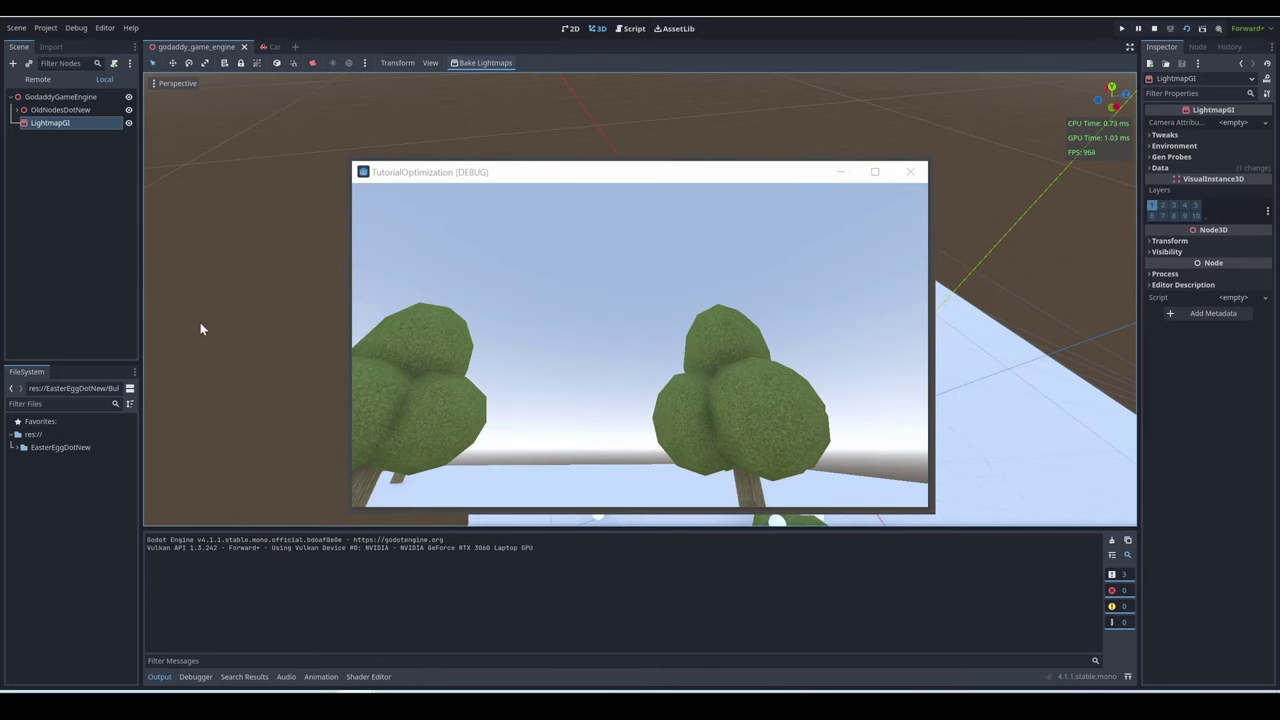
pyautogui.click(128, 123)
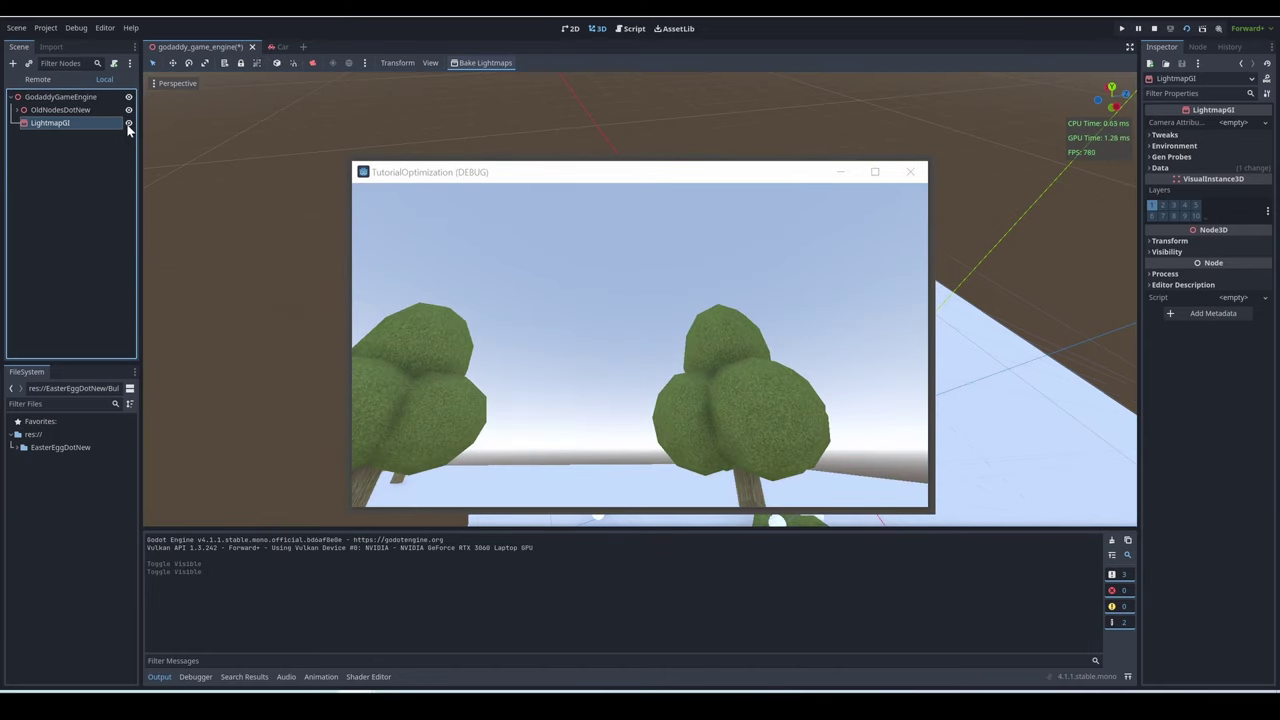
pyautogui.click(130, 105)
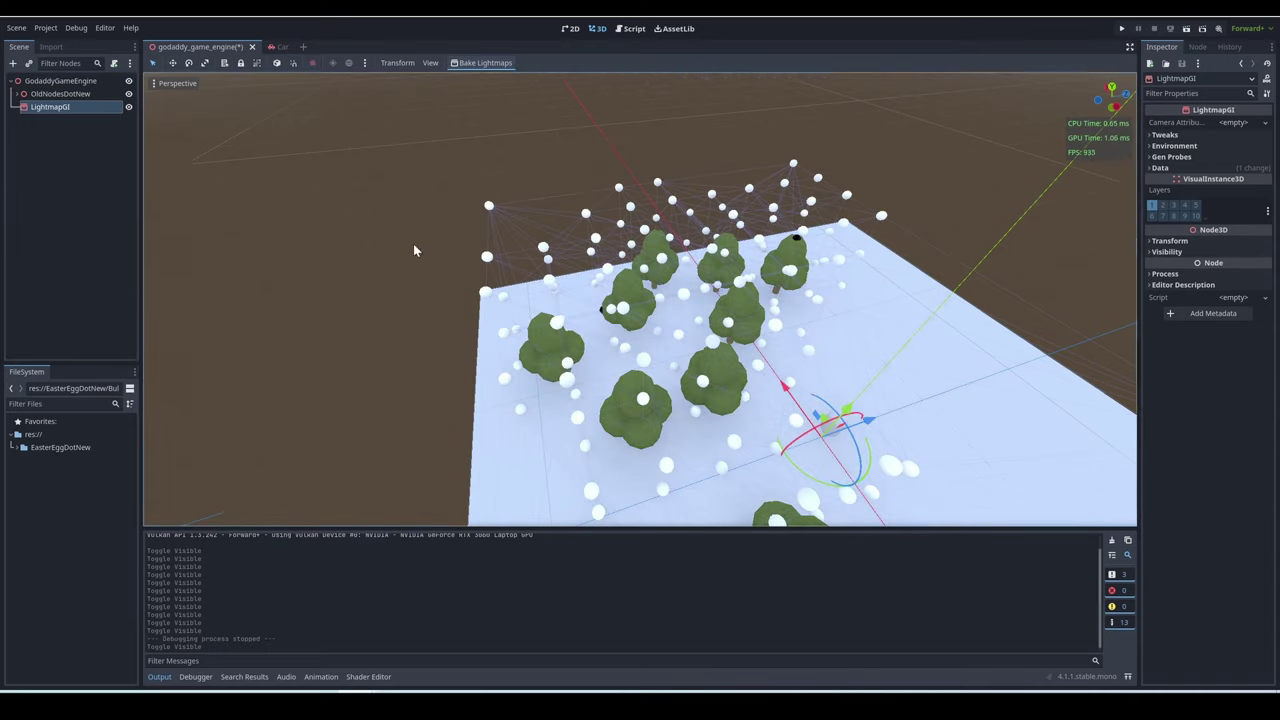
pyautogui.moveTo(413, 243); pyautogui.dragTo(240, 195, button='right')
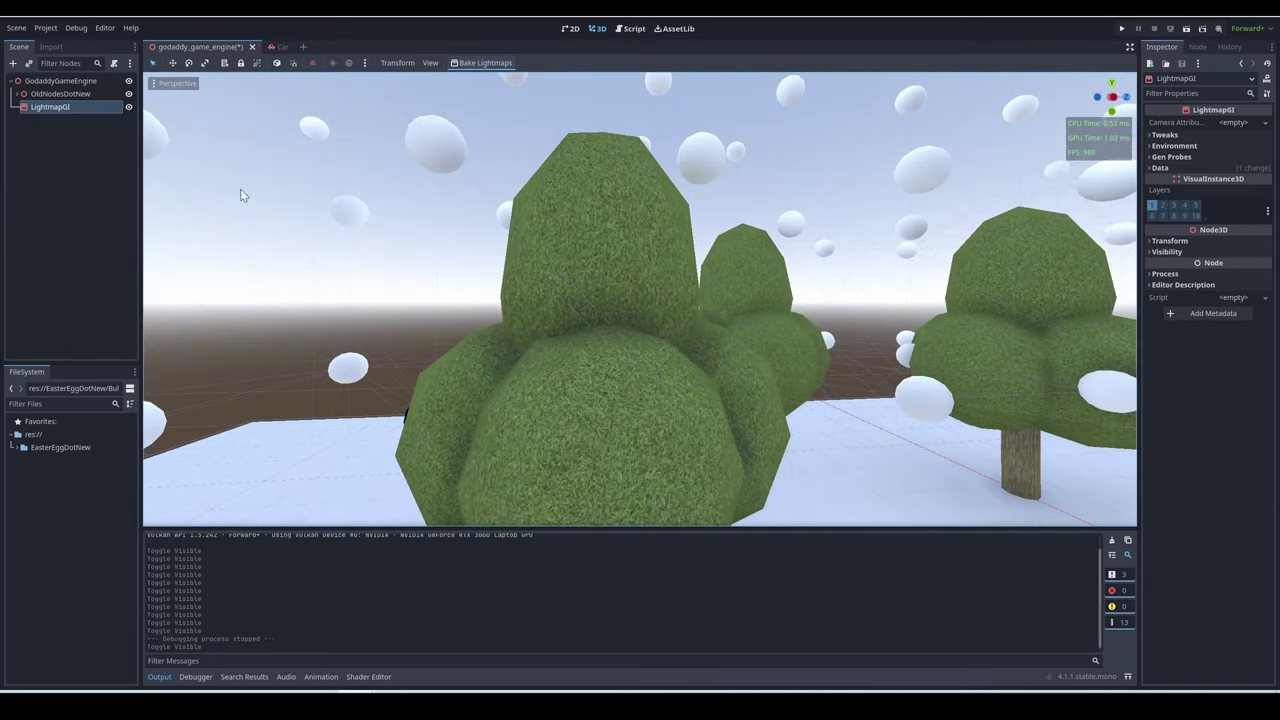
# Toggle the LightmapGI visibility repeatedly to compare lighting, leaving its probes hidden.
pyautogui.click(129, 106)
pyautogui.click(129, 106)
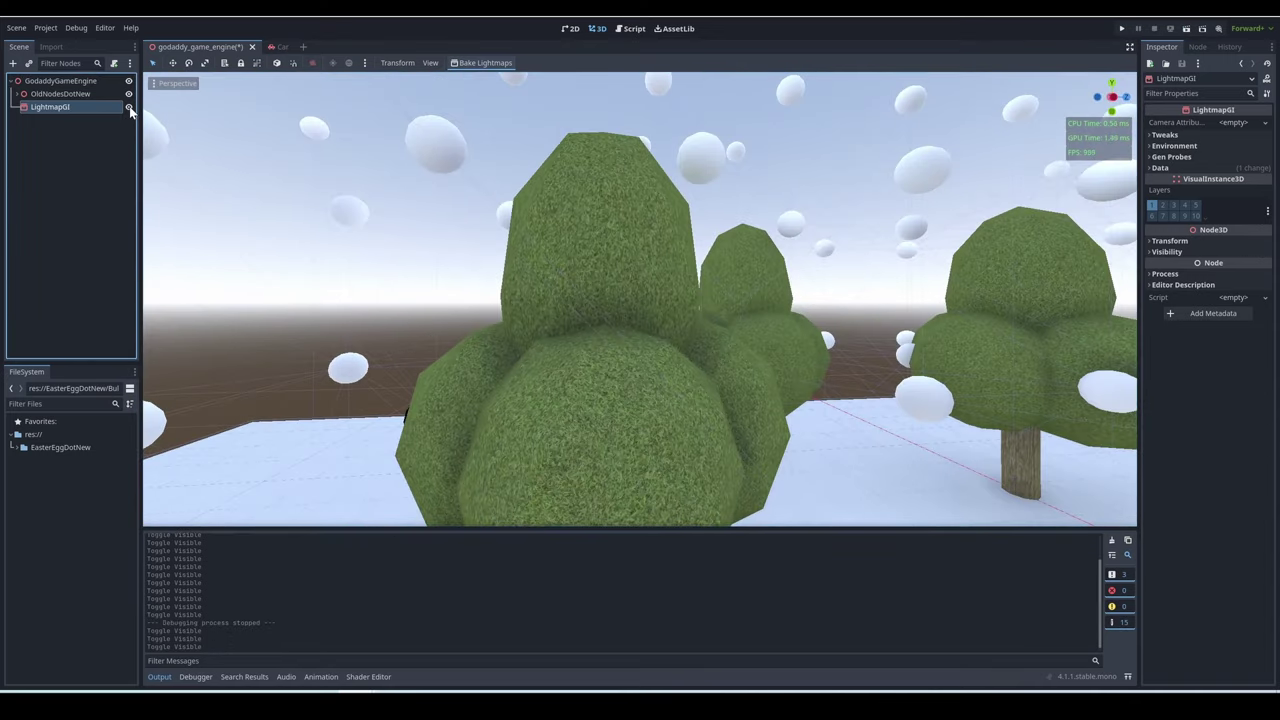
pyautogui.click(129, 106)
pyautogui.click(129, 106)
pyautogui.click(129, 106)
pyautogui.click(129, 106)
pyautogui.click(129, 106)
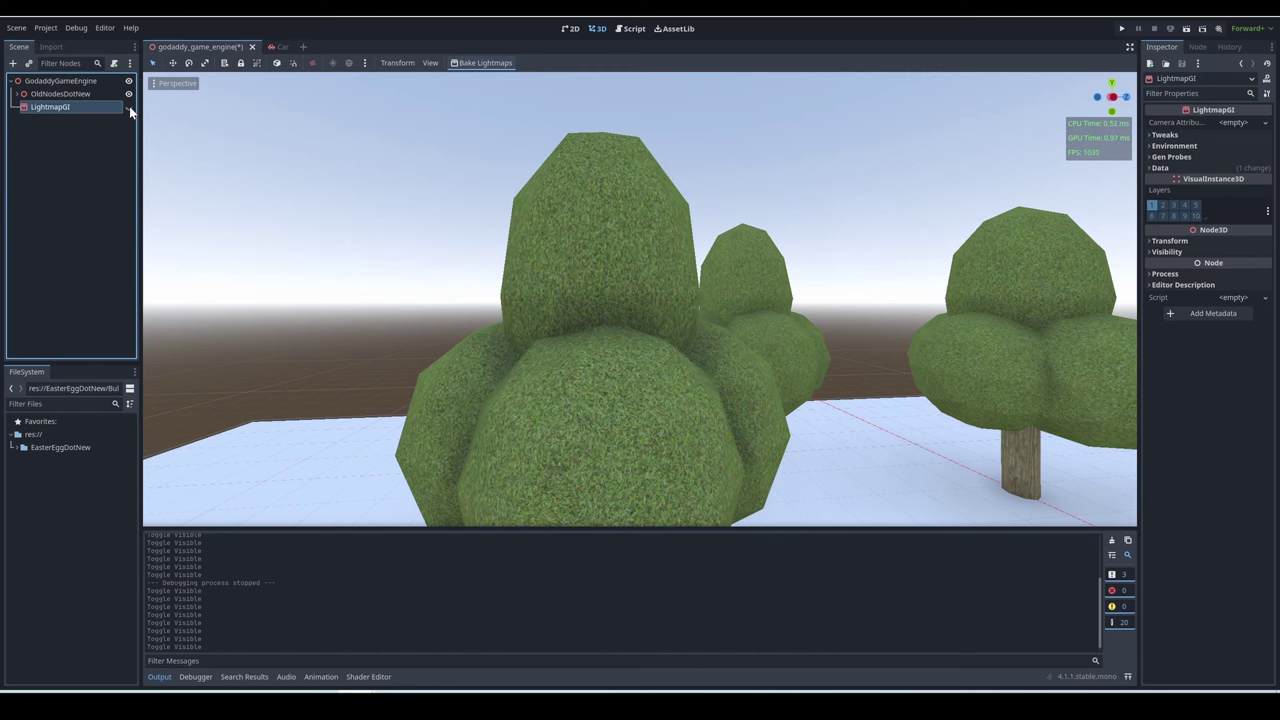
pyautogui.click(129, 106)
pyautogui.click(129, 106)
pyautogui.click(129, 106)
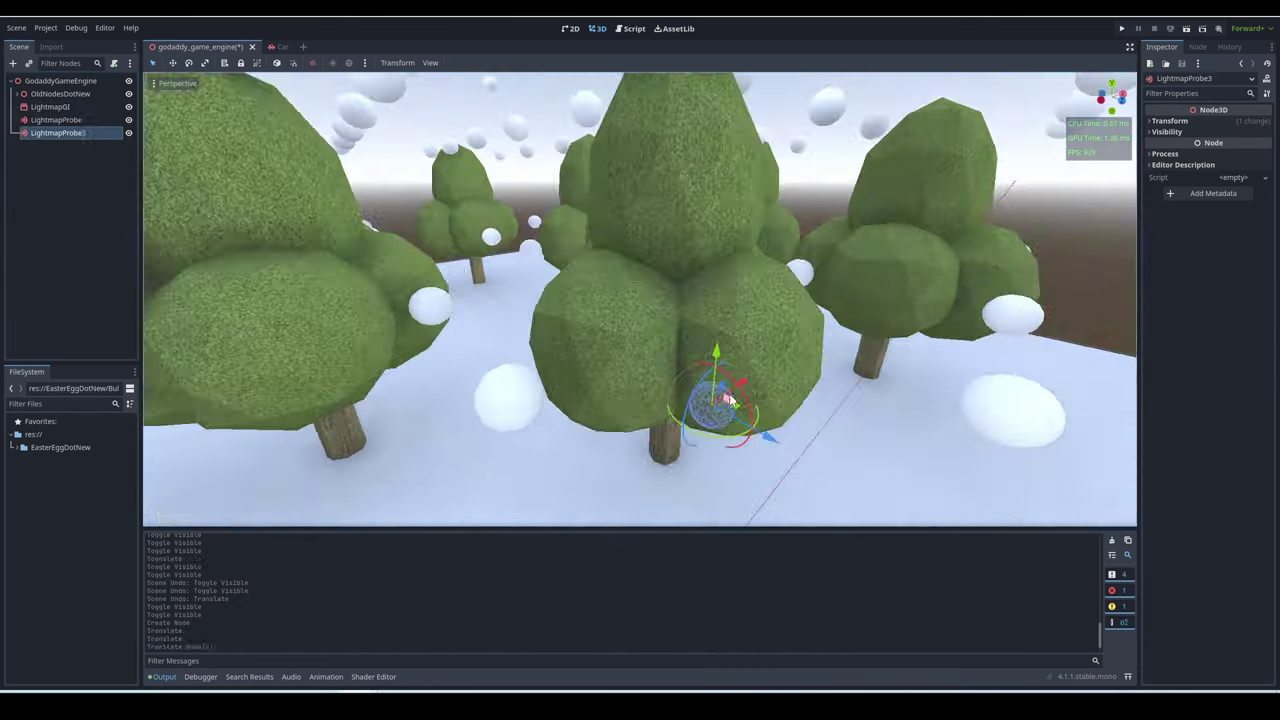
# Duplicate lightmap probes and move the copies to new spots among the trees.
pyautogui.hotkey('ctrl', 'd')
pyautogui.moveTo(728, 398); pyautogui.dragTo(547, 318)
pyautogui.hotkey('ctrl', 'd')
pyautogui.hotkey('ctrl', 'd')
pyautogui.hotkey('ctrl', 'd')
pyautogui.moveTo(547, 318); pyautogui.dragTo(708, 368, button='right')
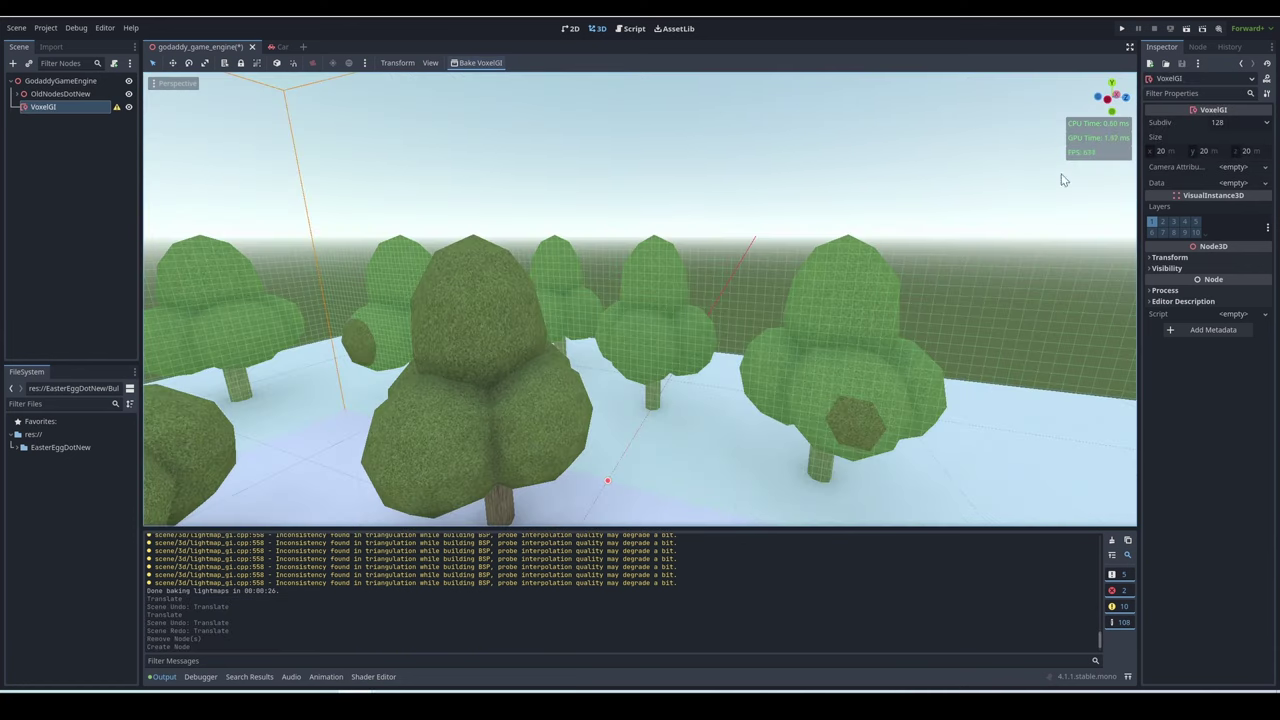
# Frame and position the VoxelGI box, then bake and save its lighting data.
pyautogui.press('f')
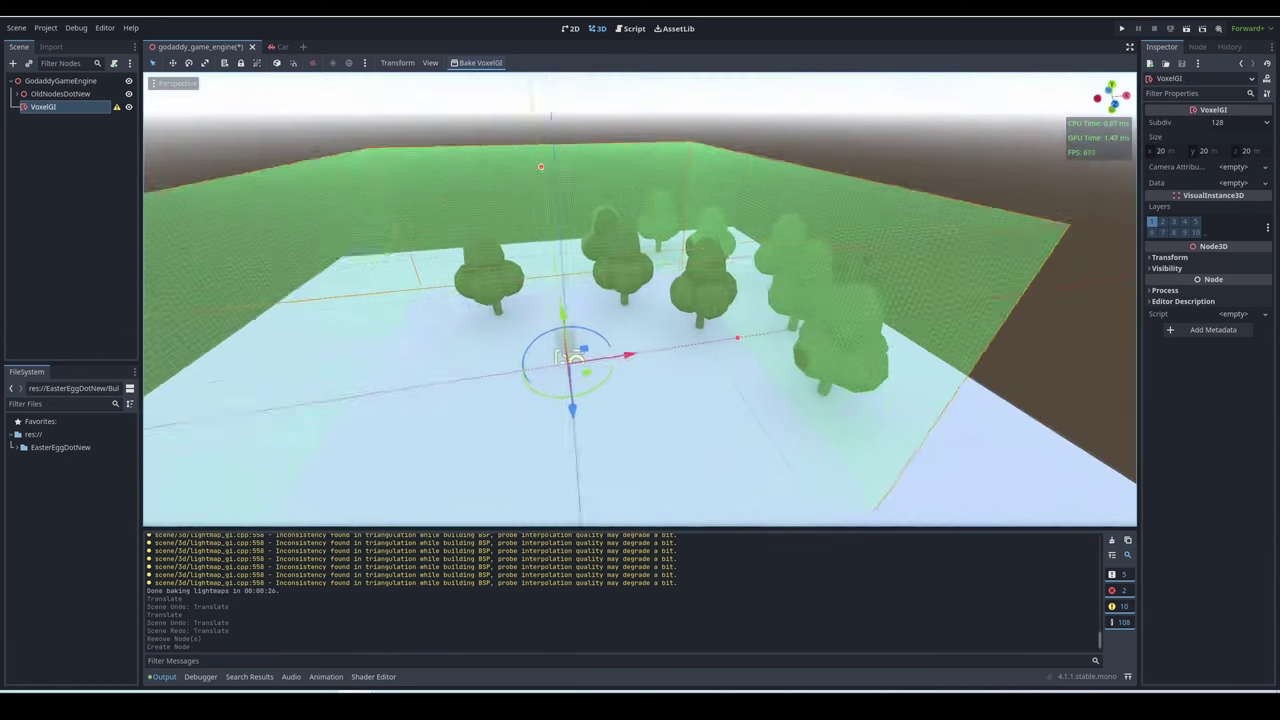
pyautogui.scroll(5, 758, 405)
pyautogui.moveTo(551, 415); pyautogui.dragTo(676, 370)
pyautogui.scroll(4, 848, 327)
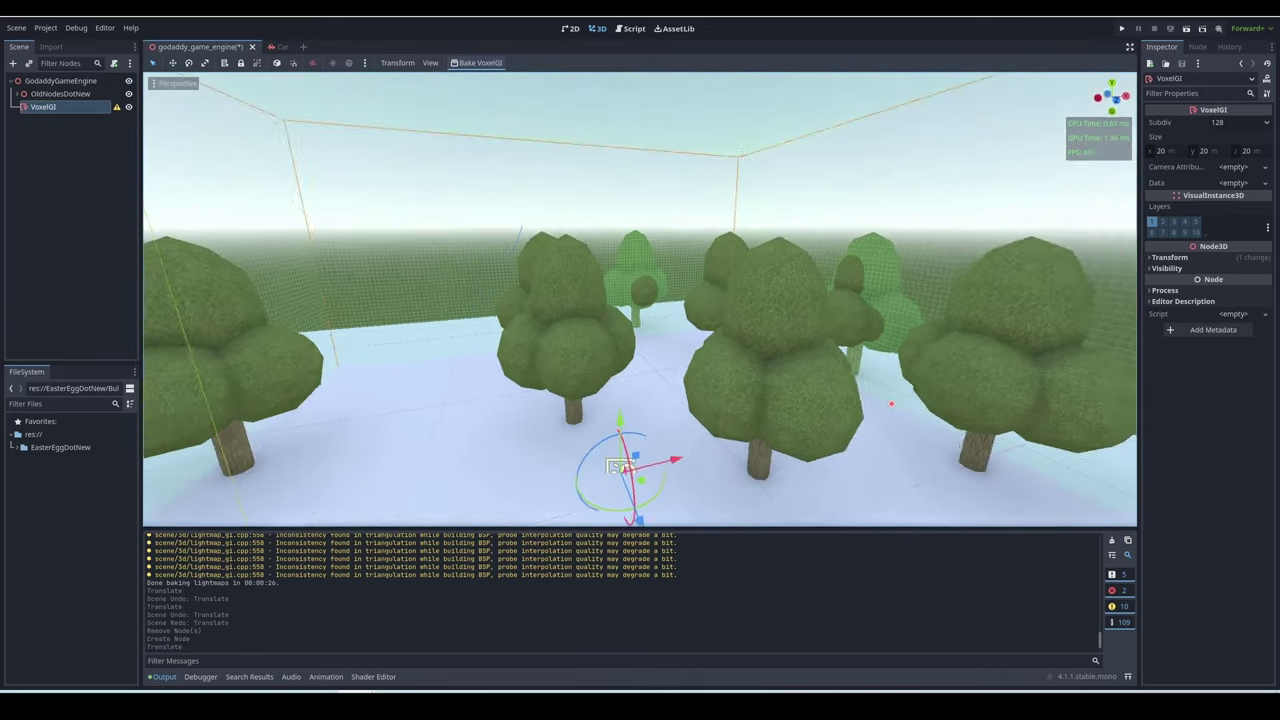
pyautogui.click(478, 63)
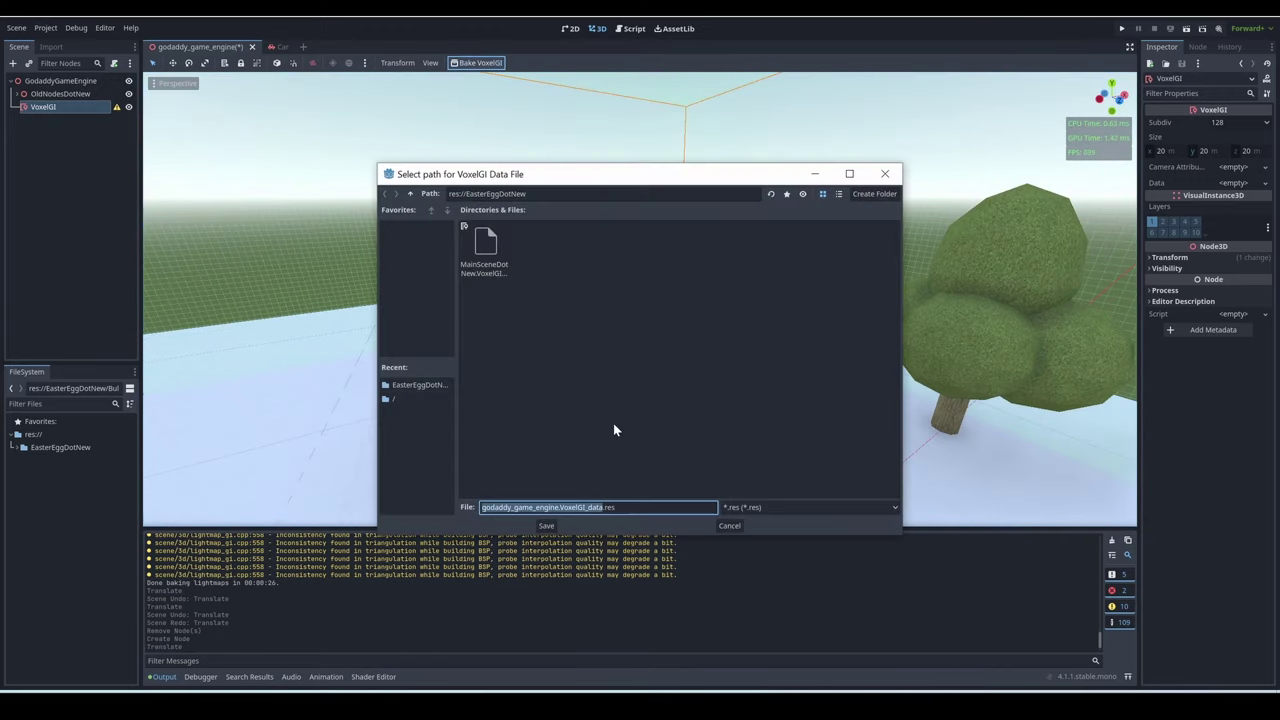
pyautogui.click(554, 526)
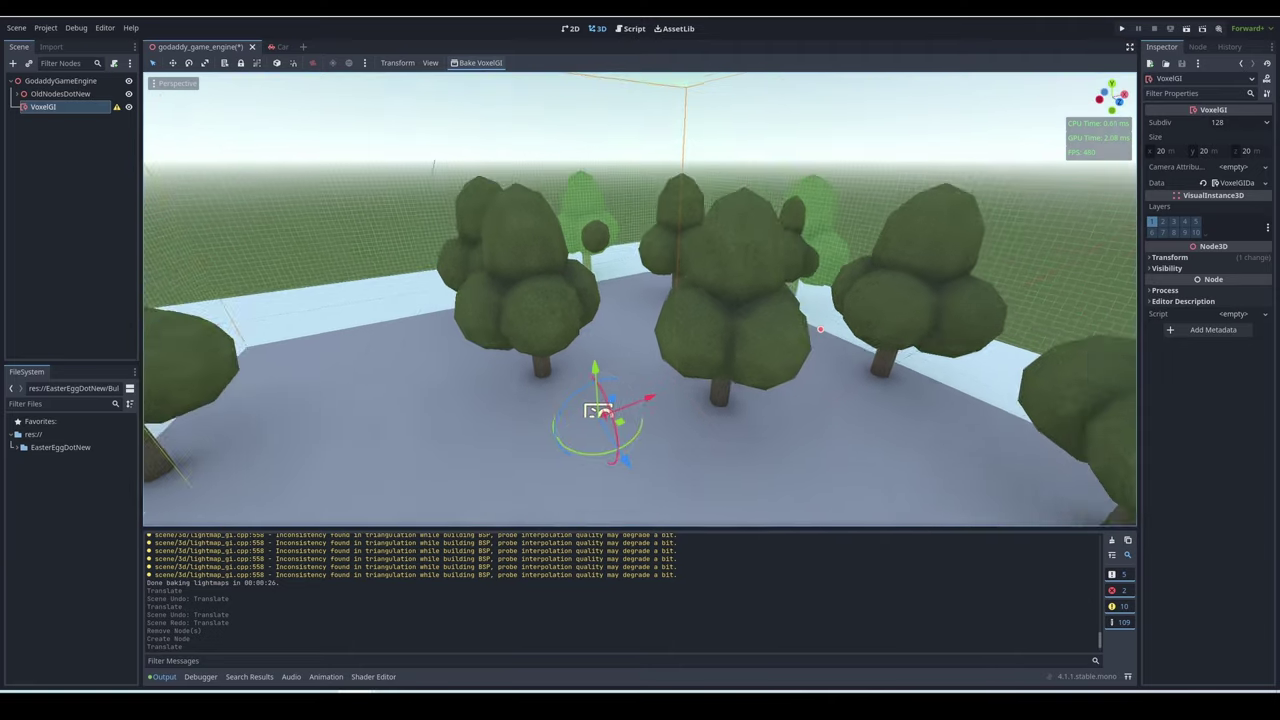
# Slide the VoxelGI along X to compare lighting, undo it, and fly among the trees.
pyautogui.moveTo(611, 443)
pyautogui.mouseDown(button='middle')
pyautogui.moveTo(560, 400)
pyautogui.moveTo(620, 430)
pyautogui.mouseUp(button='middle')
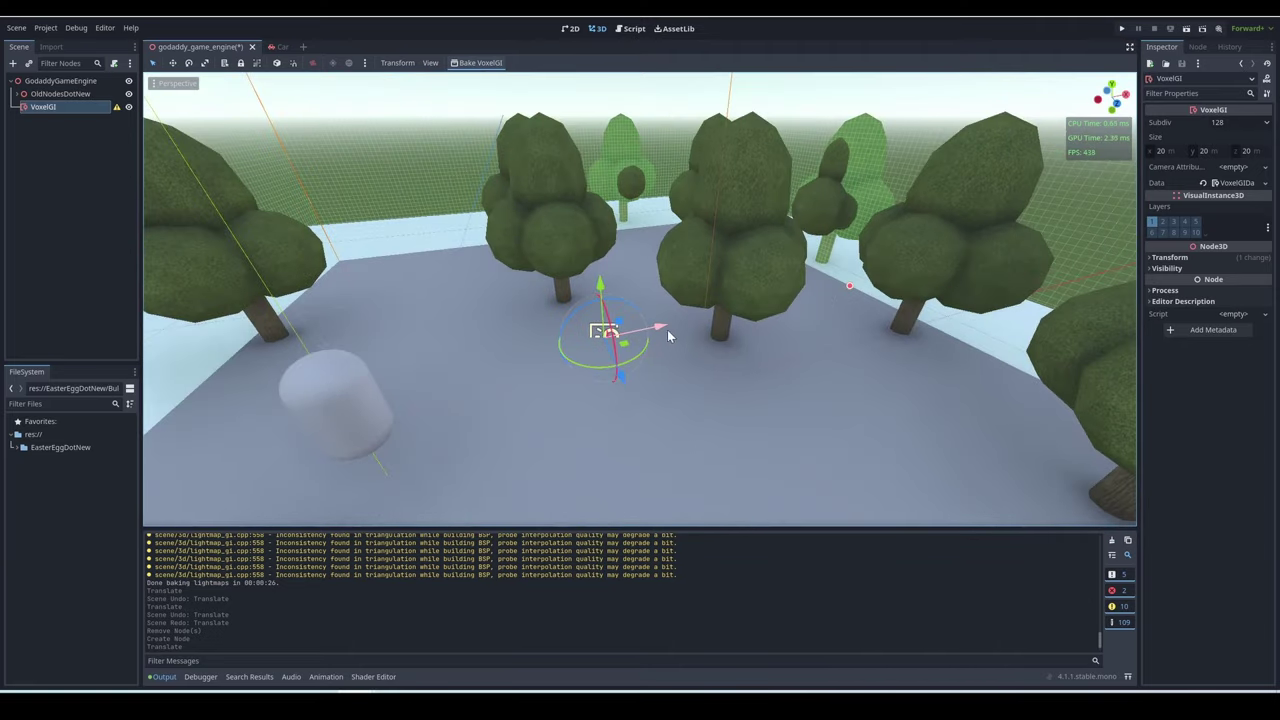
pyautogui.moveTo(667, 335); pyautogui.dragTo(820, 298)
pyautogui.hotkey('ctrl', 'z')
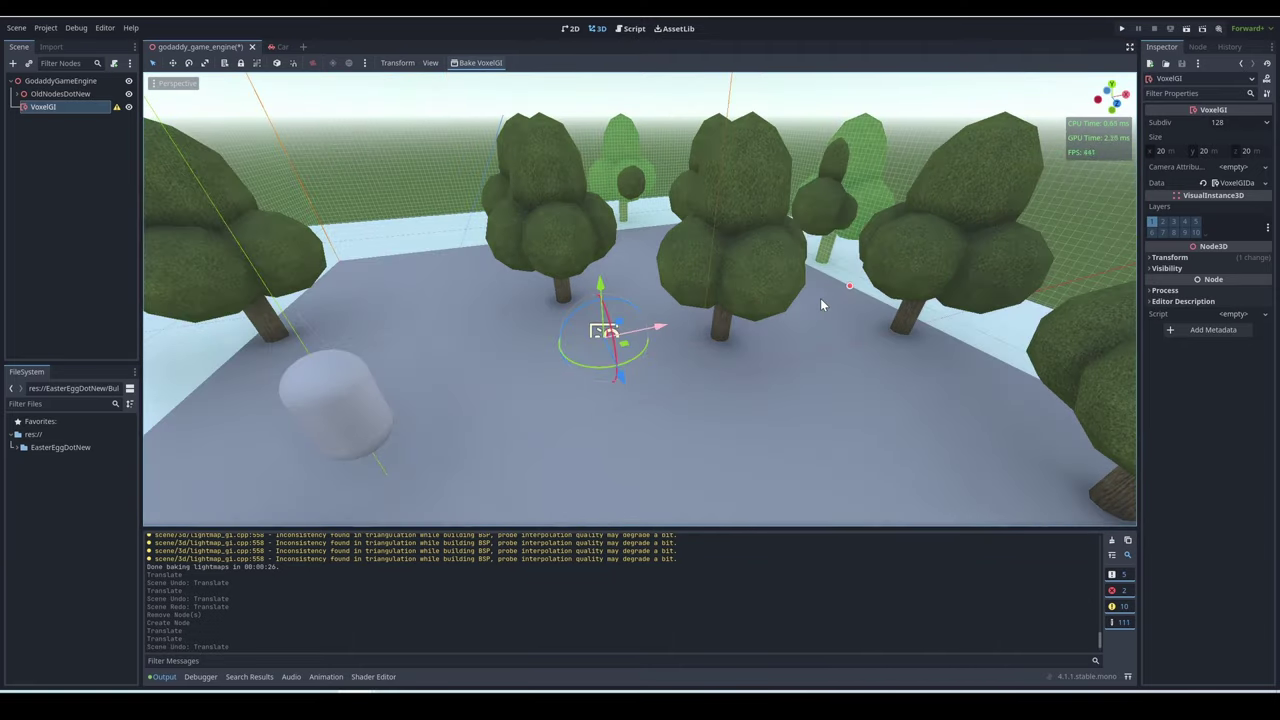
pyautogui.press('w')
pyautogui.moveTo(820, 298)
pyautogui.mouseDown(button='right')
pyautogui.moveTo(760, 300)
pyautogui.moveTo(800, 300)
pyautogui.mouseUp(button='right')
pyautogui.press('s')
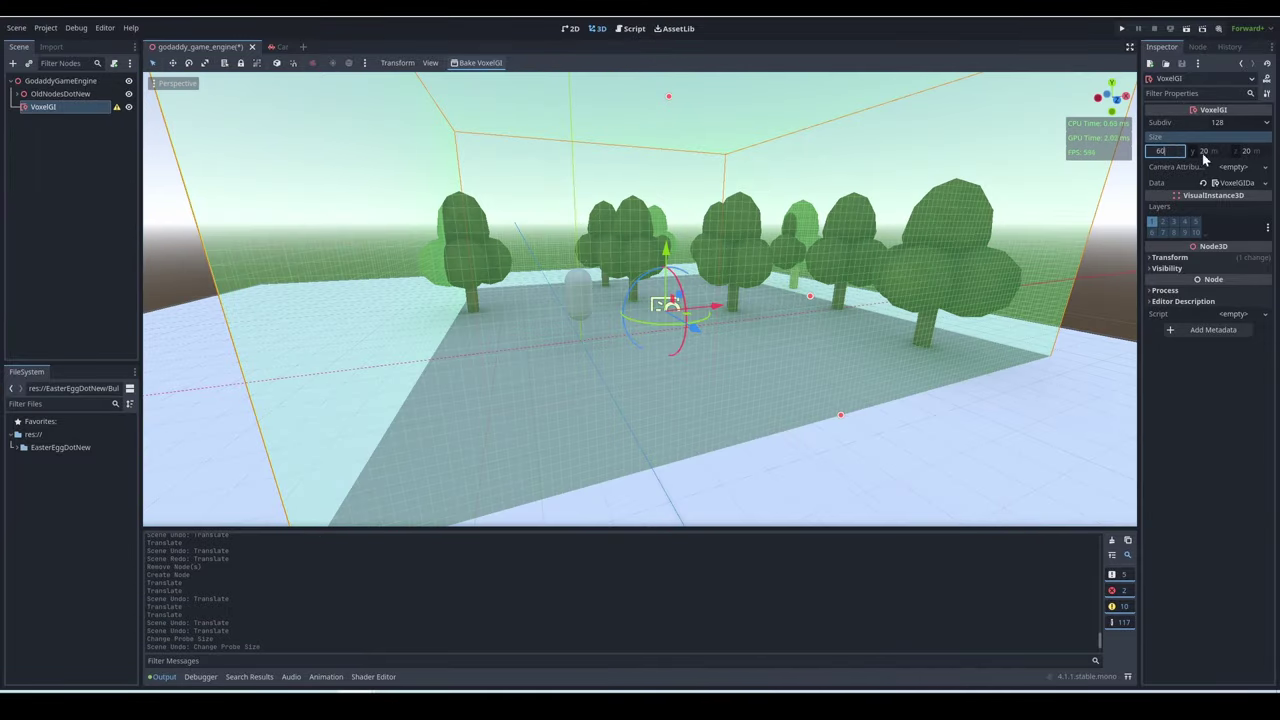
# Set the VoxelGI size to 60 m on each side.
pyautogui.click(1203, 154)
pyautogui.write('60')
pyautogui.press('Return')
pyautogui.moveTo(754, 270); pyautogui.dragTo(754, 270, button='right')
pyautogui.press('s')
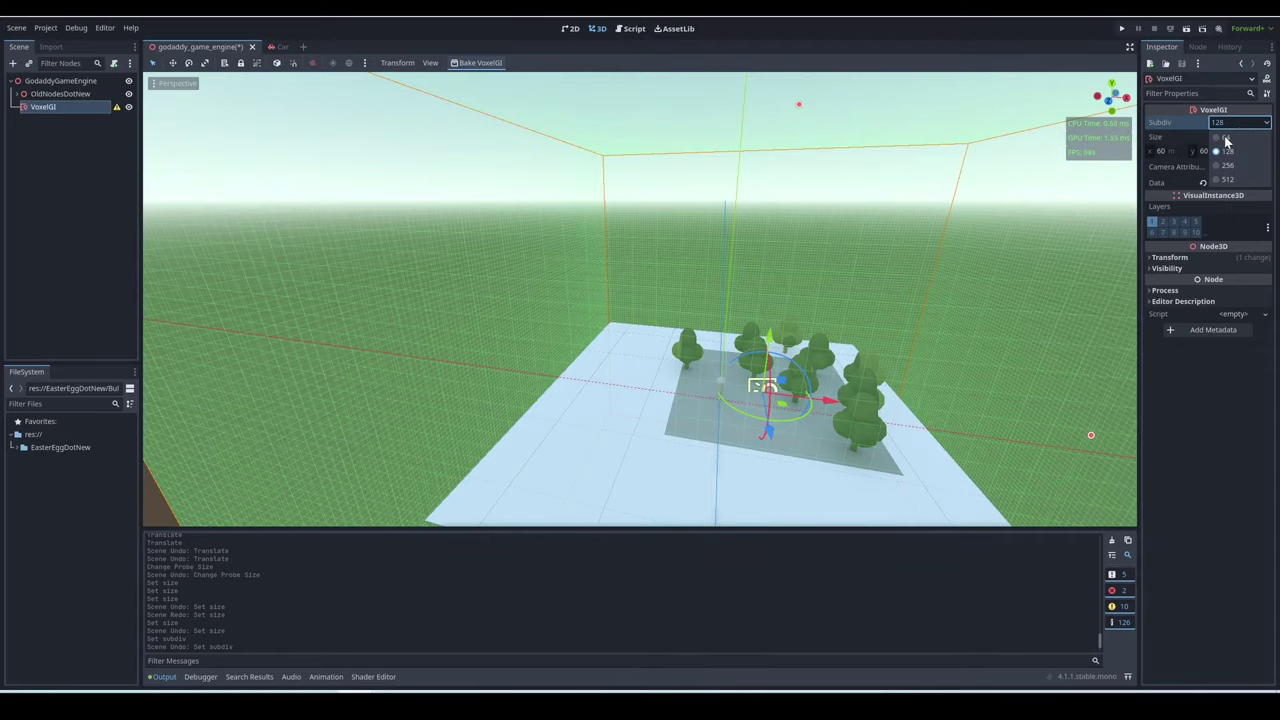
# Set the VoxelGI to 64 subdivisions and 200 m width.
pyautogui.click(1226, 138)
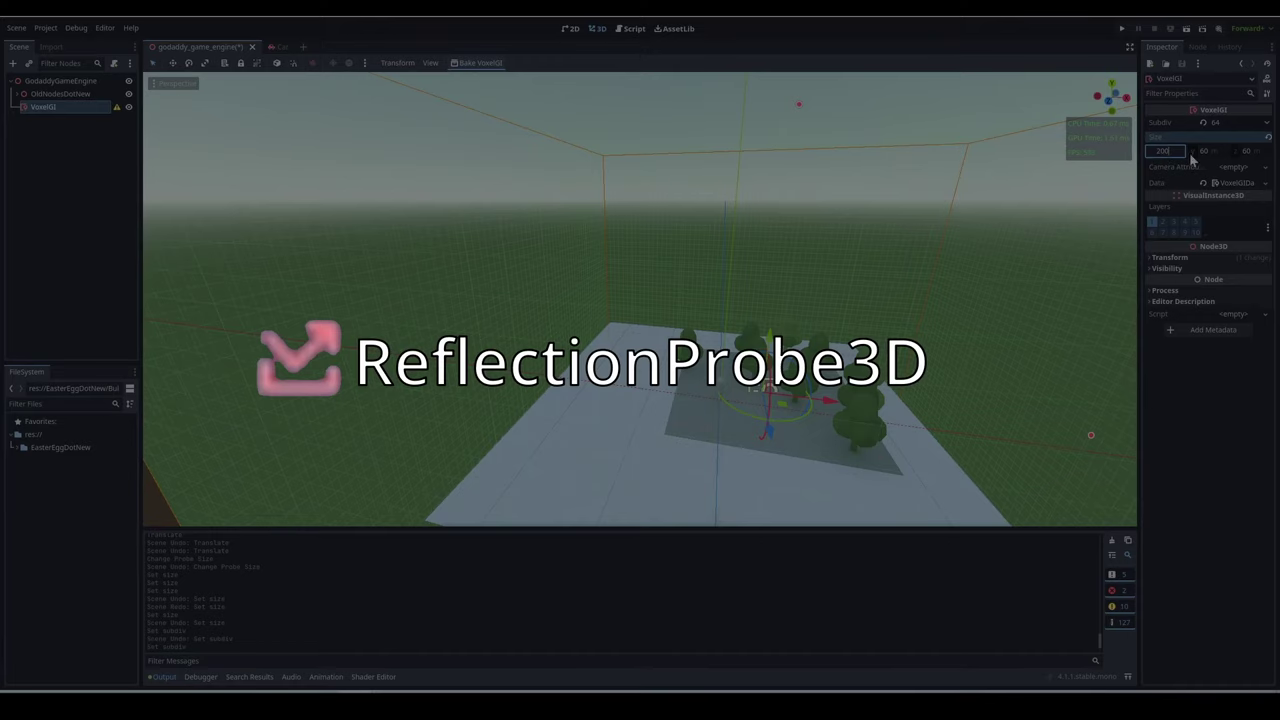
pyautogui.write('200')
pyautogui.click(1192, 152)
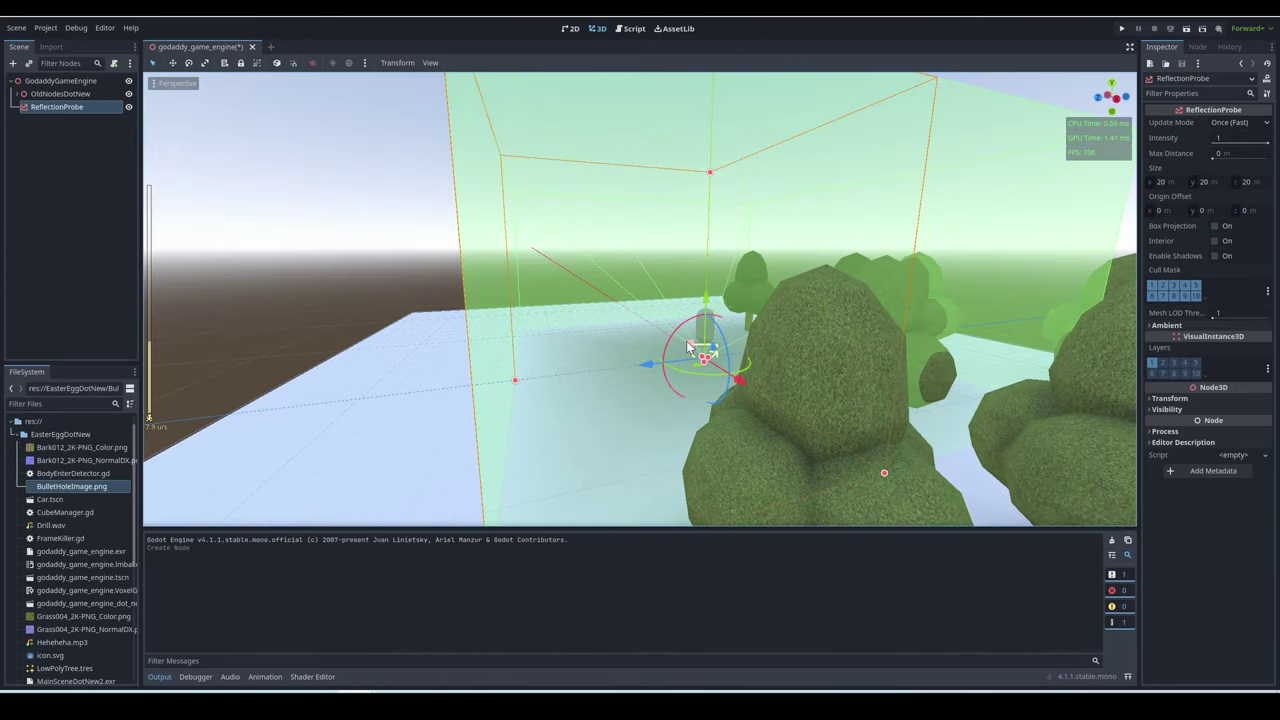
# Reposition the ReflectionProbe and expand the mirror material's Roughness settings.
pyautogui.moveTo(676, 339); pyautogui.dragTo(551, 267)
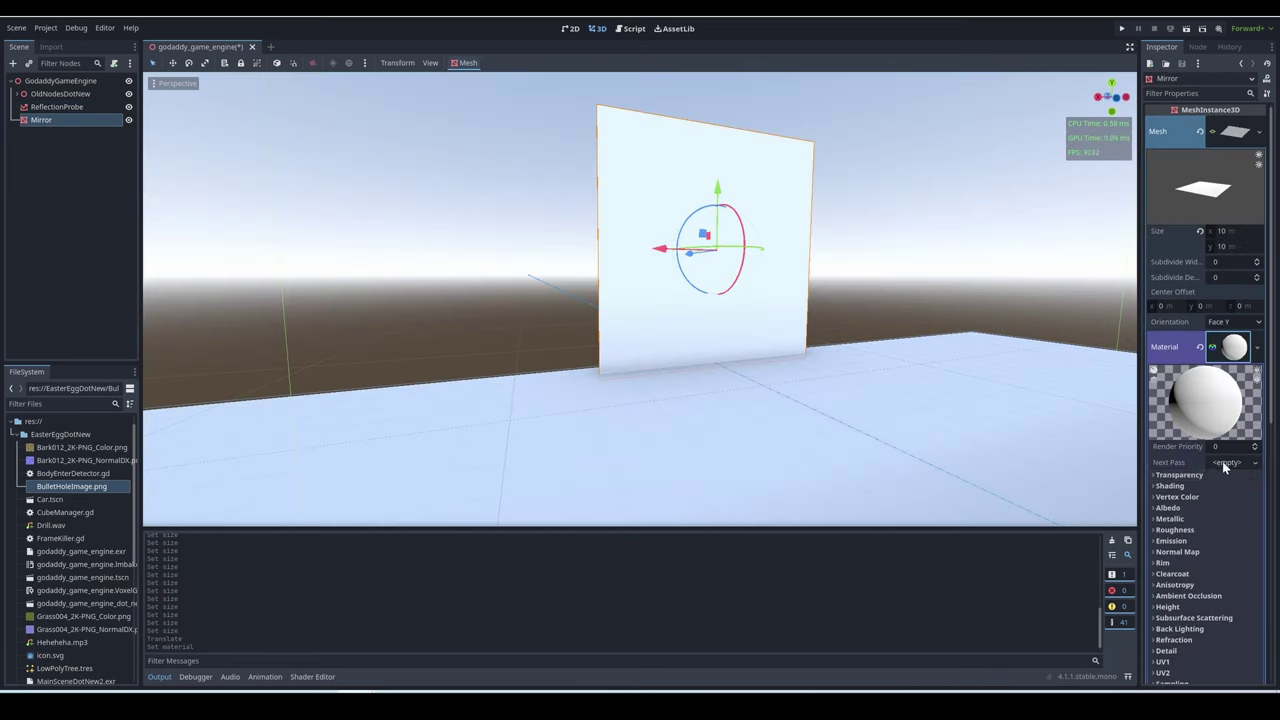
pyautogui.scroll(-5, 1222, 461)
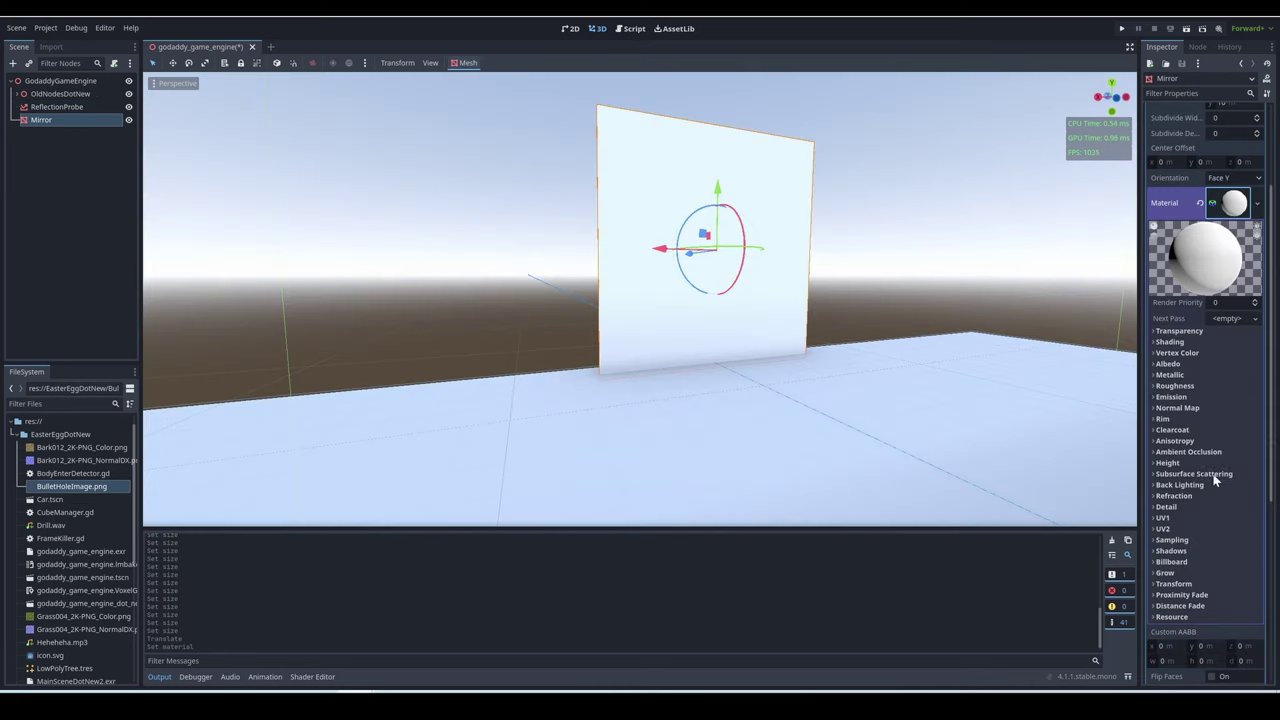
pyautogui.click(1175, 386)
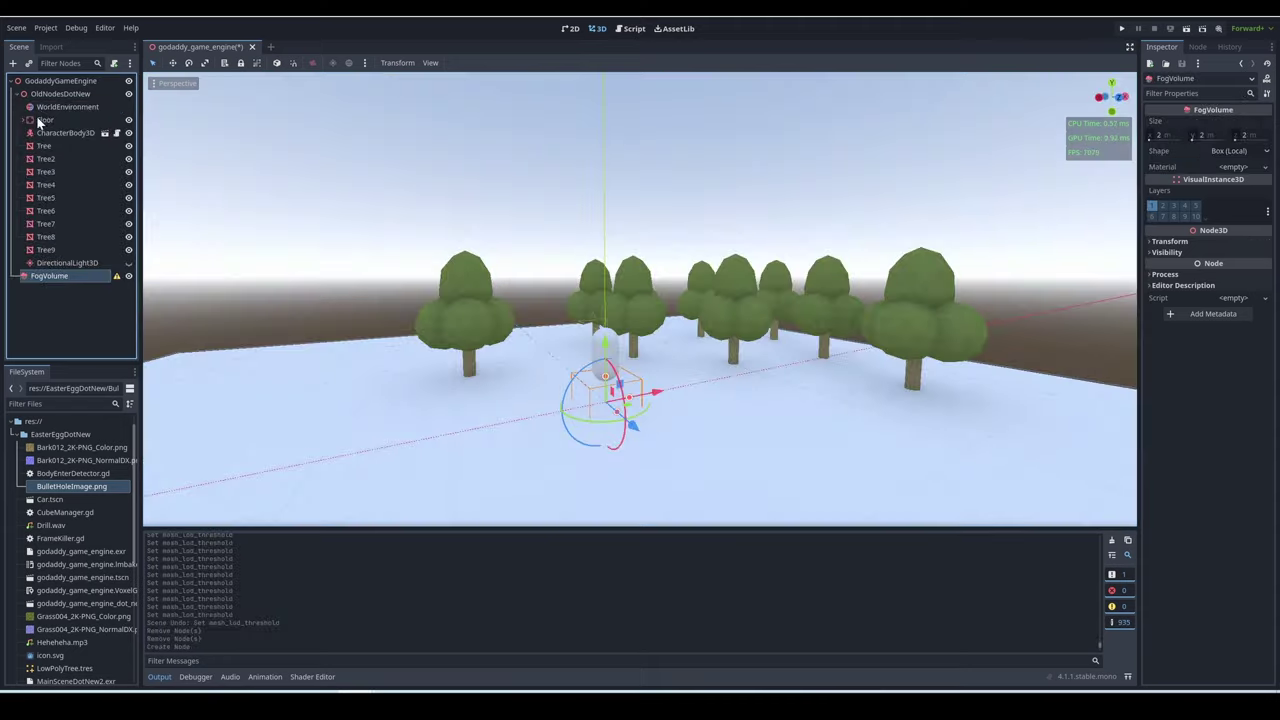
# Enable volumetric fog in the WorldEnvironment and lower its density to 0.028.
pyautogui.click(42, 108)
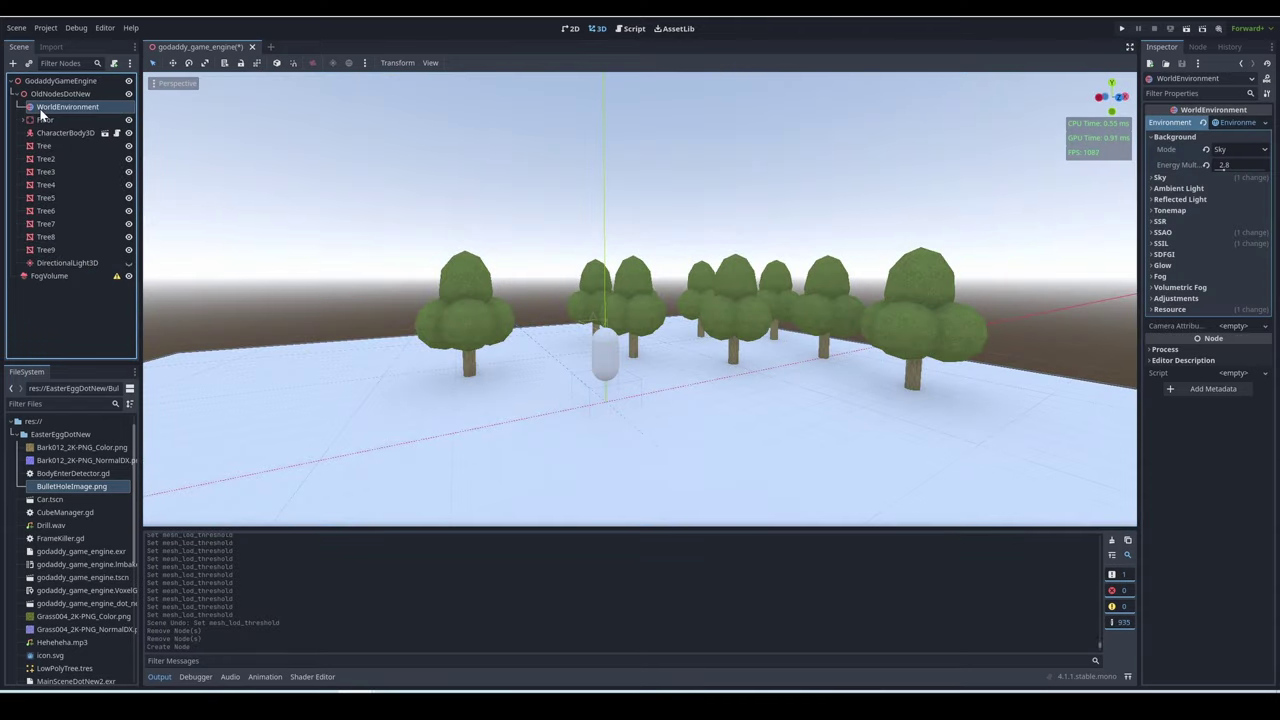
pyautogui.click(1185, 289)
pyautogui.click(1217, 299)
pyautogui.moveTo(1228, 314); pyautogui.dragTo(1210, 316)
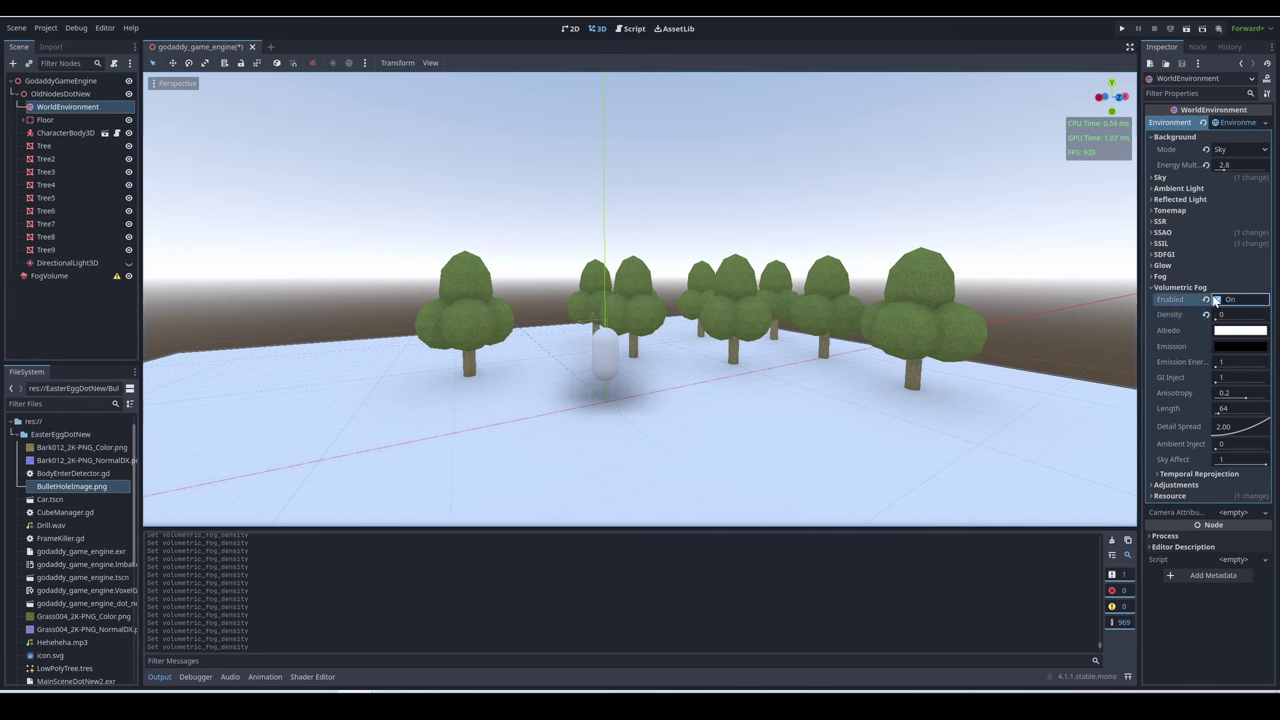
# Give the FogVolume a material, stretch it to 10.95 along X and taller, and make it an ellipsoid.
pyautogui.click(1235, 167)
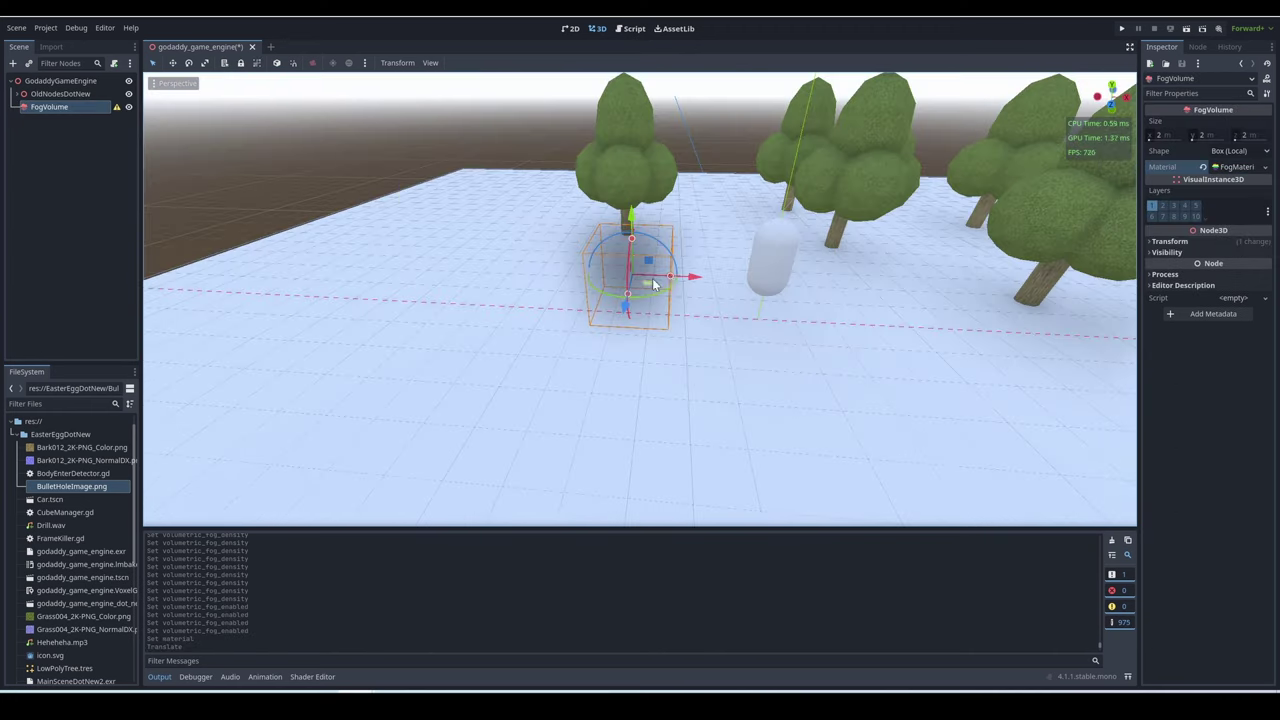
pyautogui.moveTo(703, 215); pyautogui.dragTo(897, 238)
pyautogui.moveTo(655, 240); pyautogui.dragTo(693, 175, button='middle')
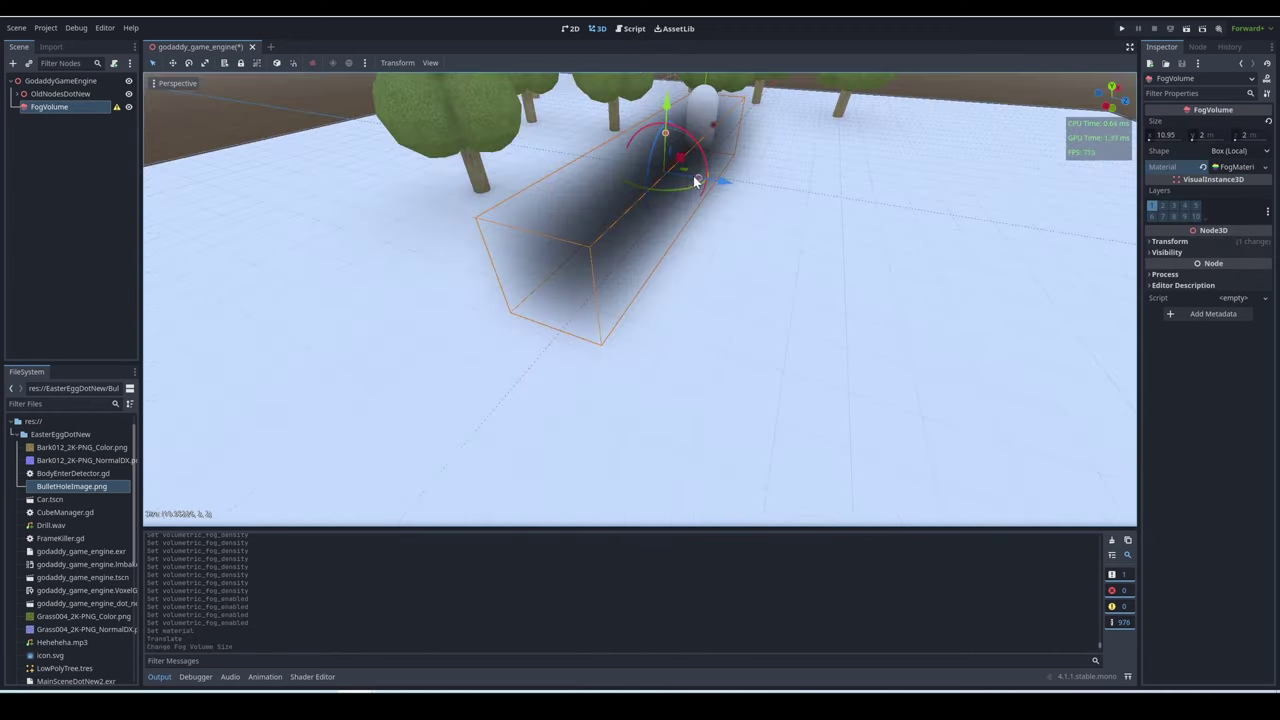
pyautogui.moveTo(693, 175); pyautogui.dragTo(725, 192)
pyautogui.click(1238, 151)
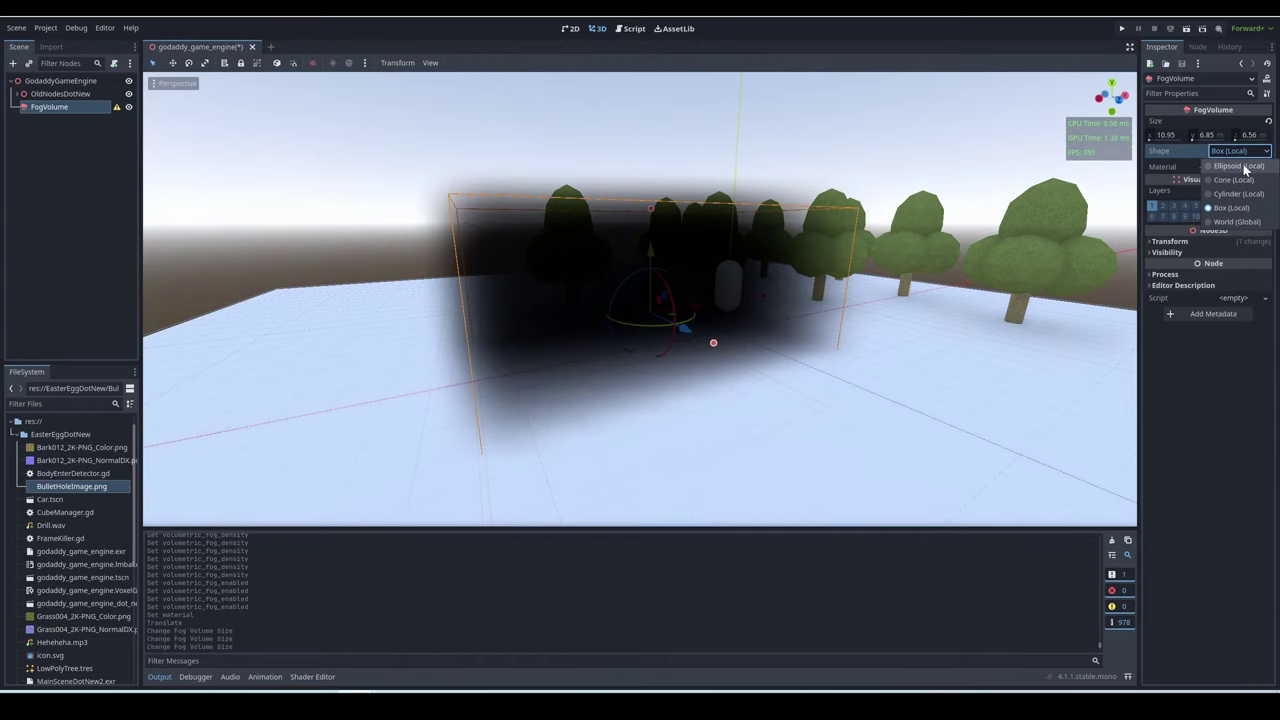
pyautogui.click(1240, 166)
pyautogui.scroll(5, 763, 457)
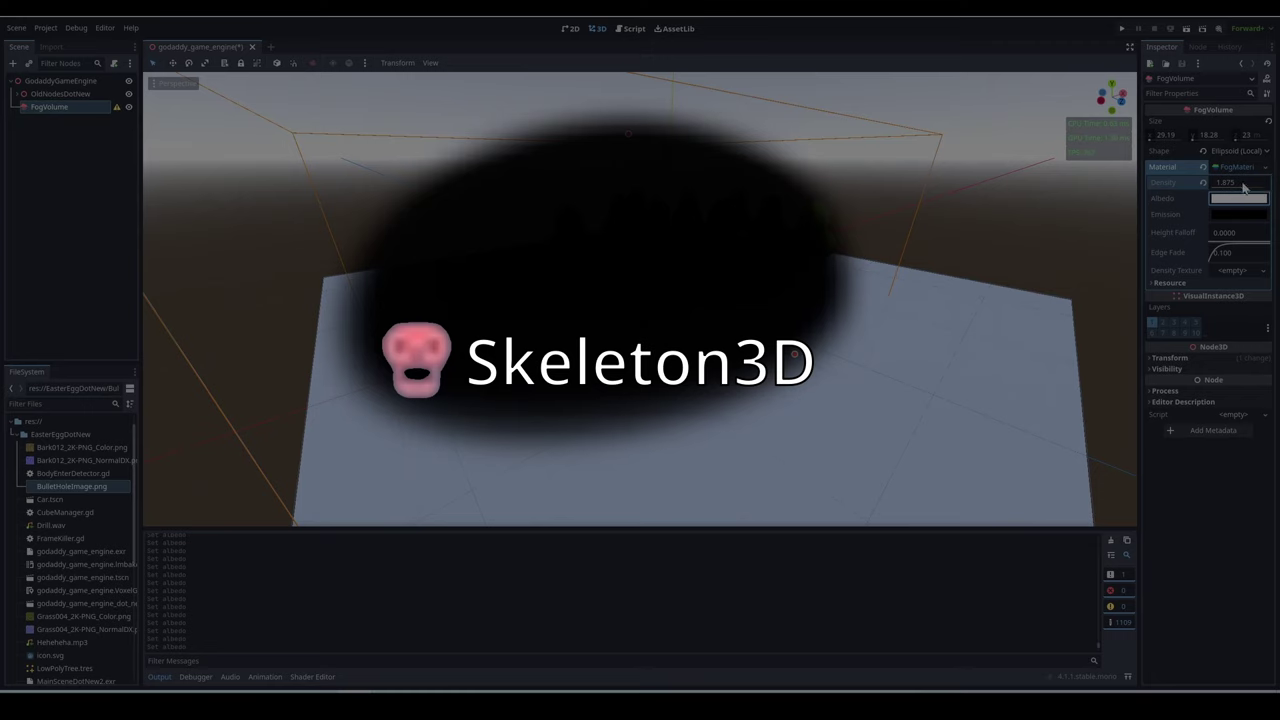
# Set the fog emission to grey, then rotate the second bone and undo, leaving it straight.
pyautogui.click(1238, 215)
pyautogui.moveTo(1266, 268)
pyautogui.mouseDown()
pyautogui.moveTo(1268, 232)
pyautogui.moveTo(1270, 260)
pyautogui.mouseUp()
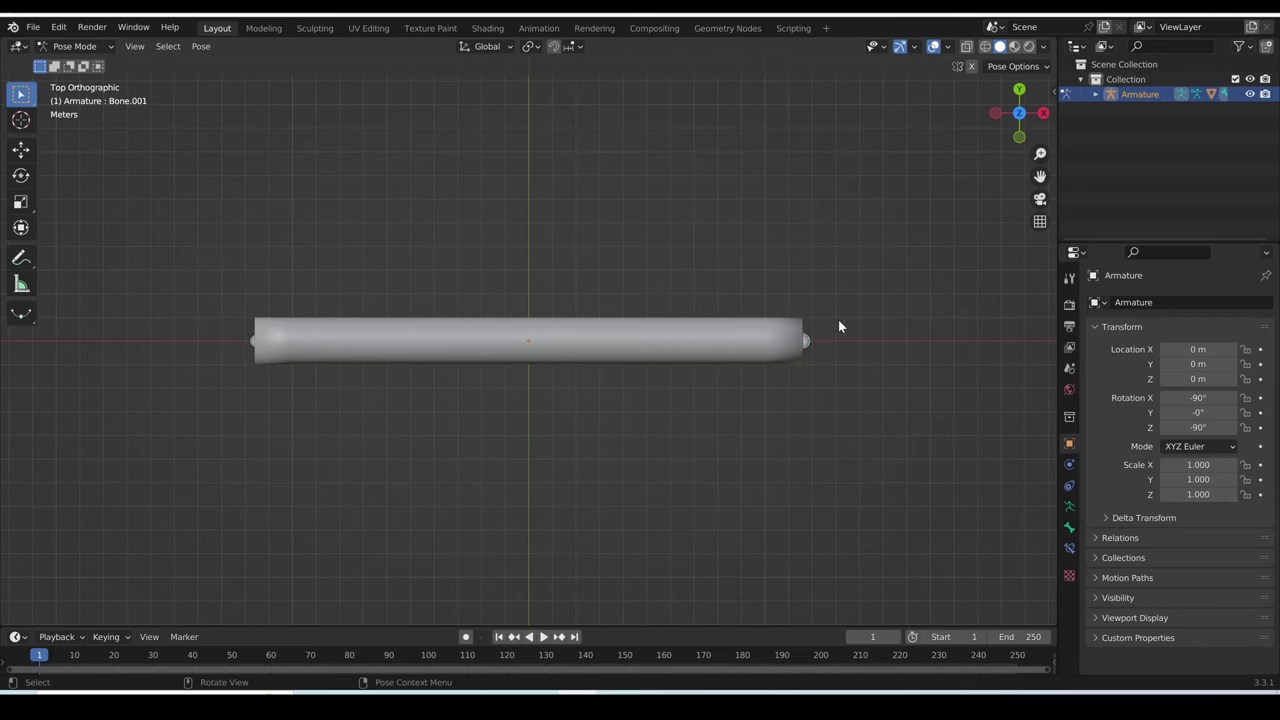
pyautogui.press('r')
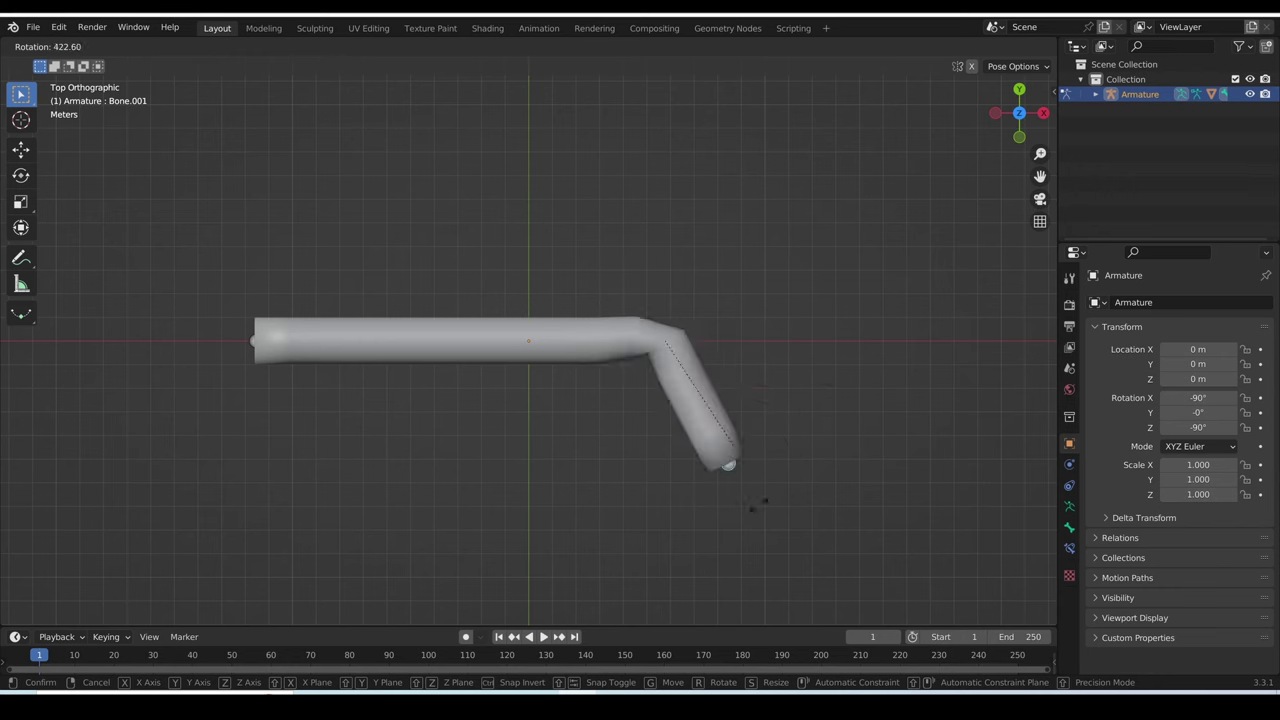
pyautogui.click(735, 468)
pyautogui.hotkey('ctrl', 'z')
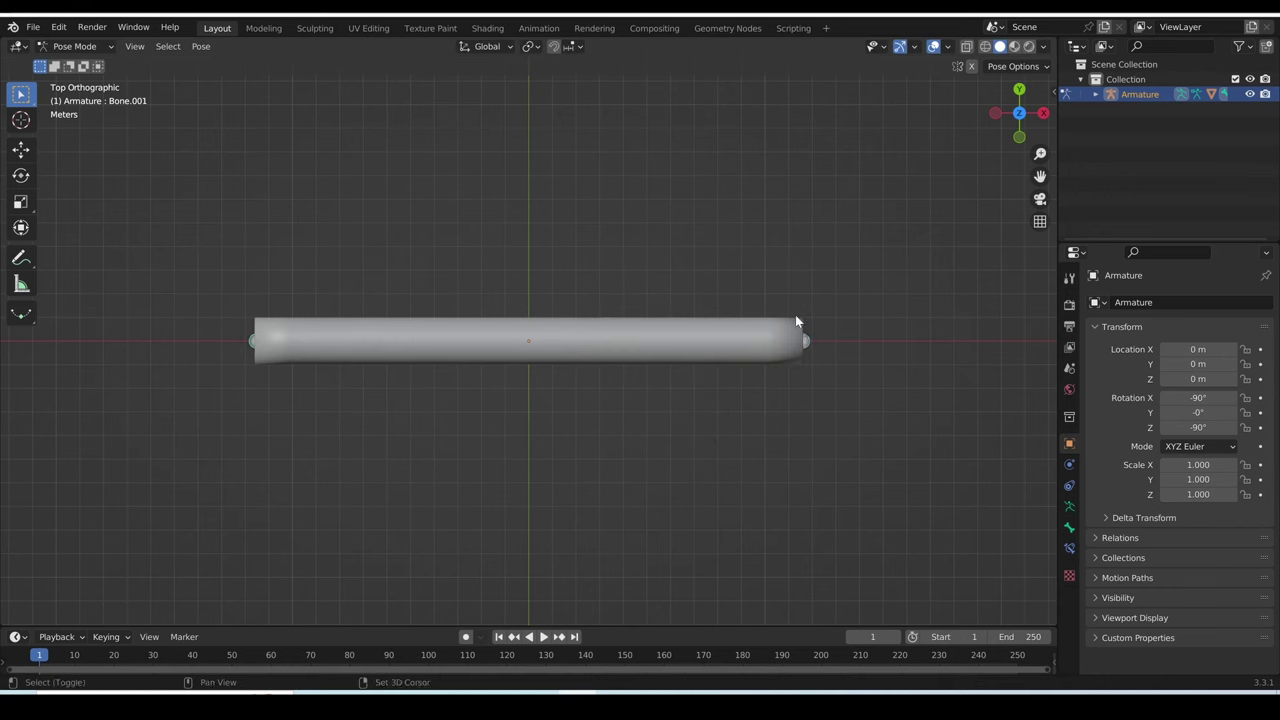
pyautogui.press('r')
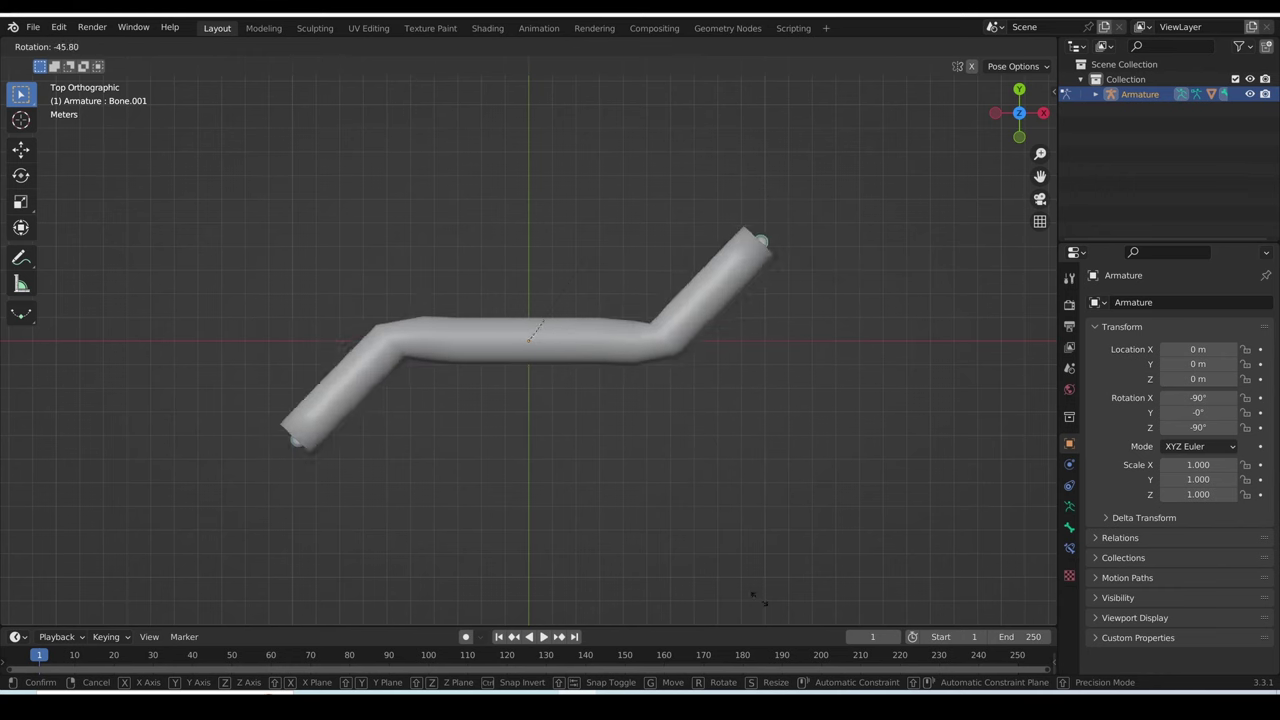
pyautogui.press('Escape')
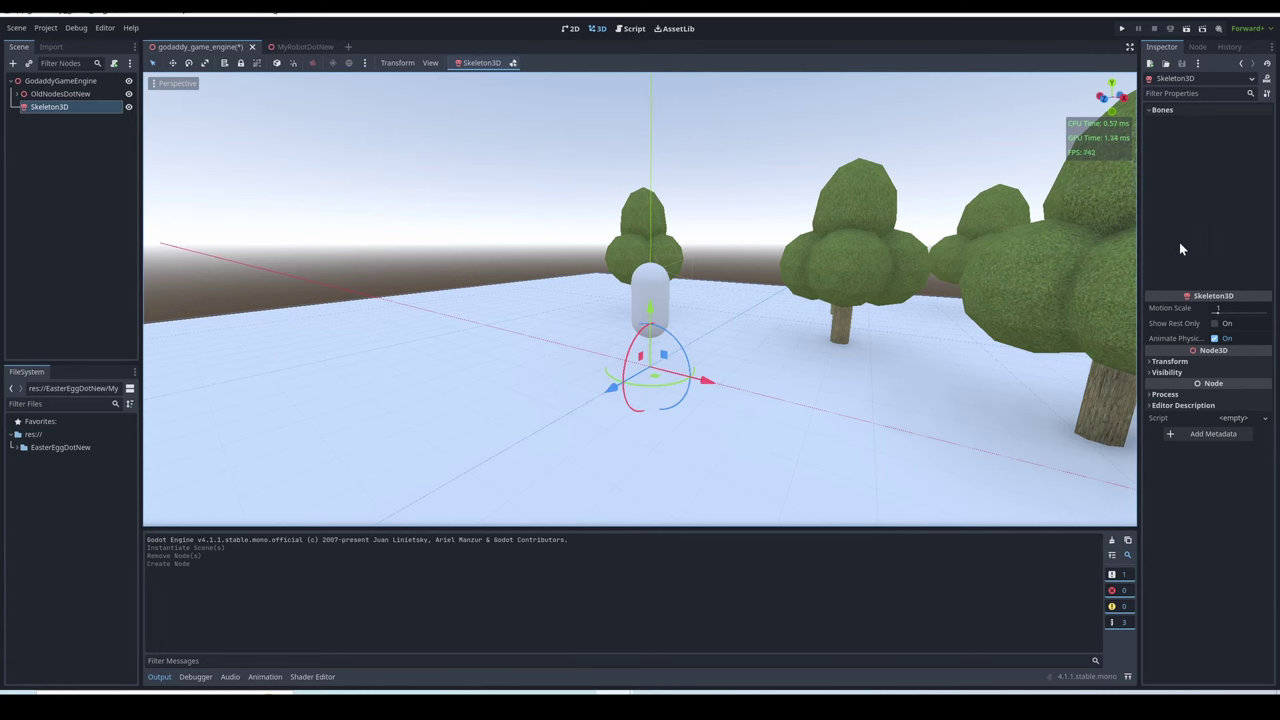
# Delete the Skeleton3D node and its children from the main scene and save.
pyautogui.click(1170, 108)
pyautogui.click(1170, 108)
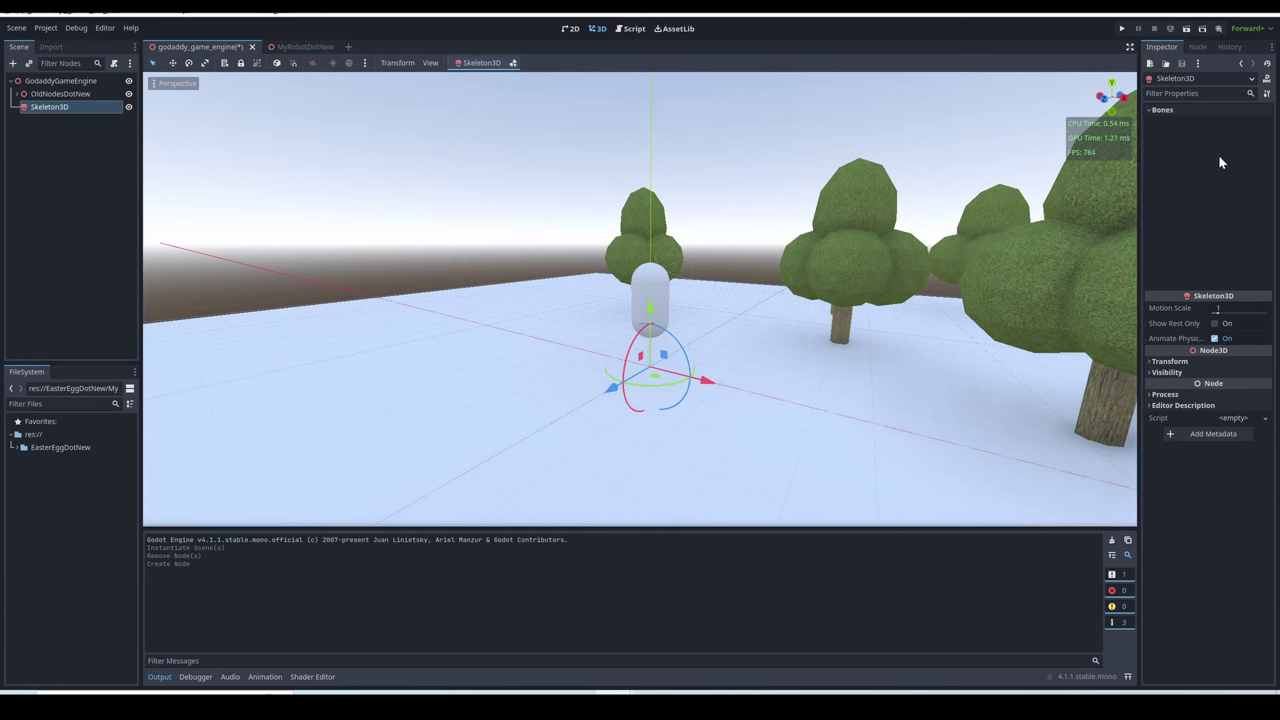
pyautogui.rightClick(62, 112)
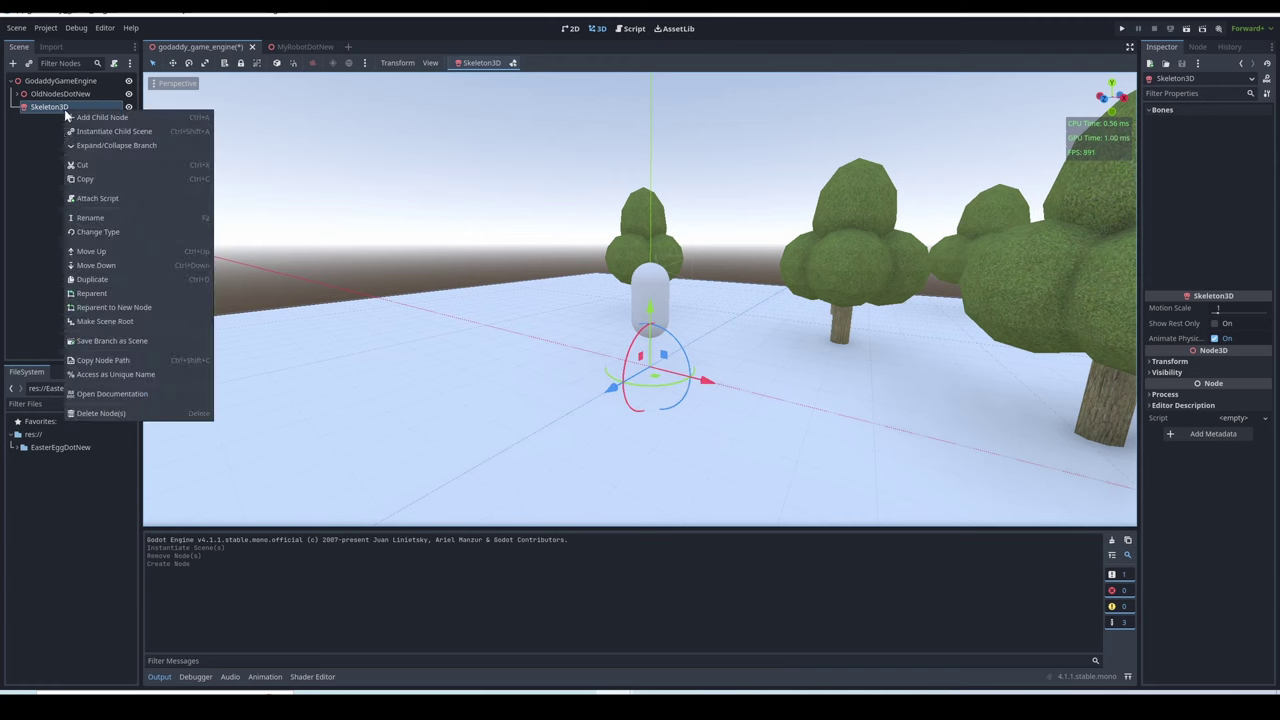
pyautogui.click(127, 416)
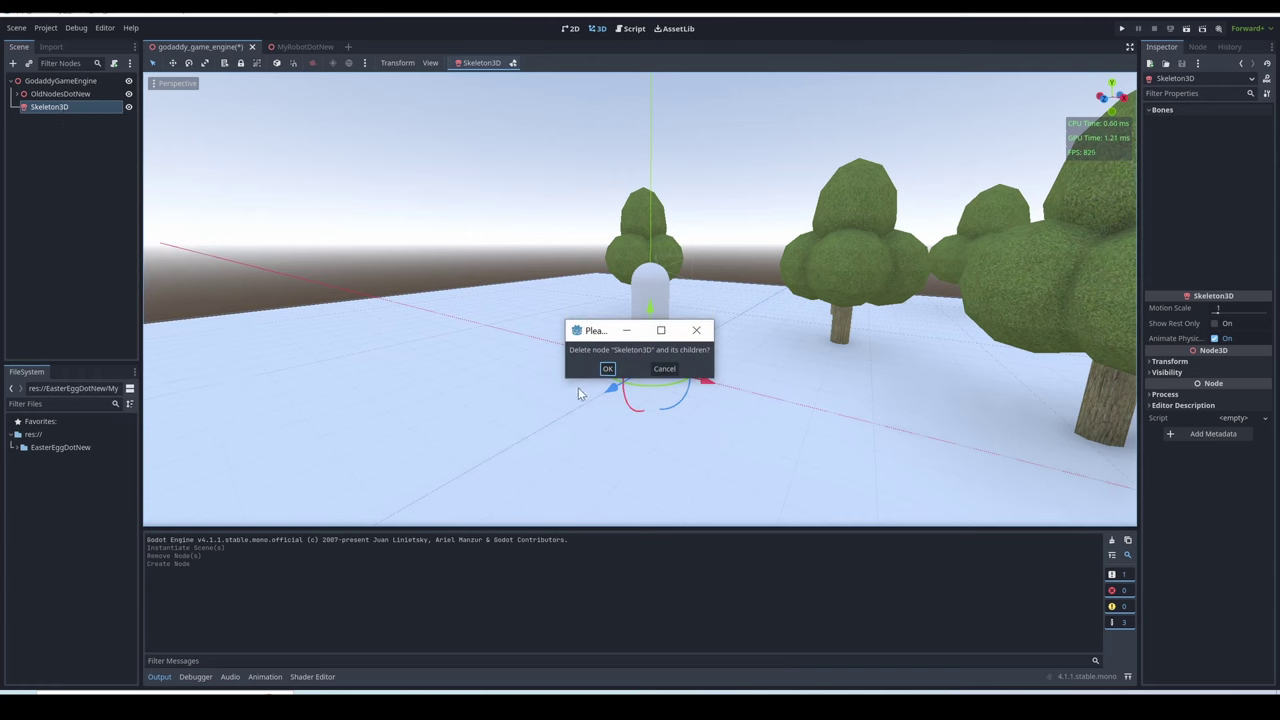
pyautogui.click(608, 370)
pyautogui.hotkey('ctrl', 's')
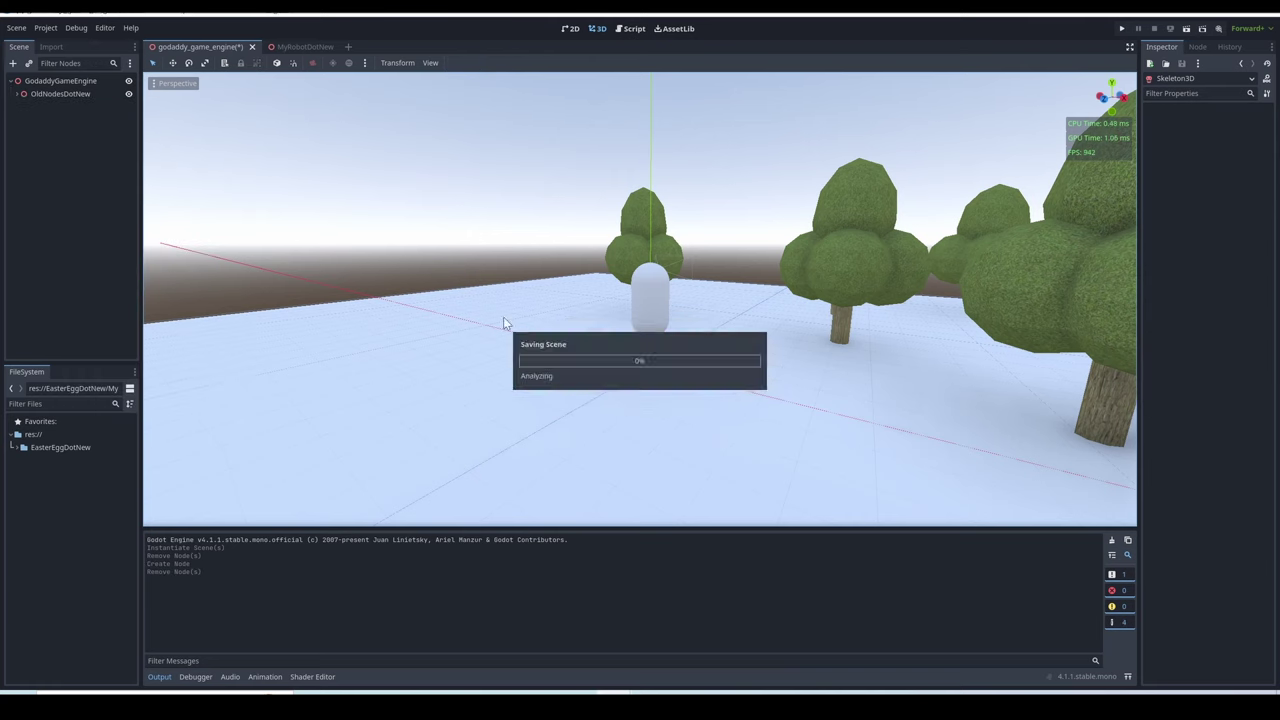
# In the MyRobotDotNew scene, frame the Skeleton3D and select Bone.018 to view its transform.
pyautogui.click(297, 48)
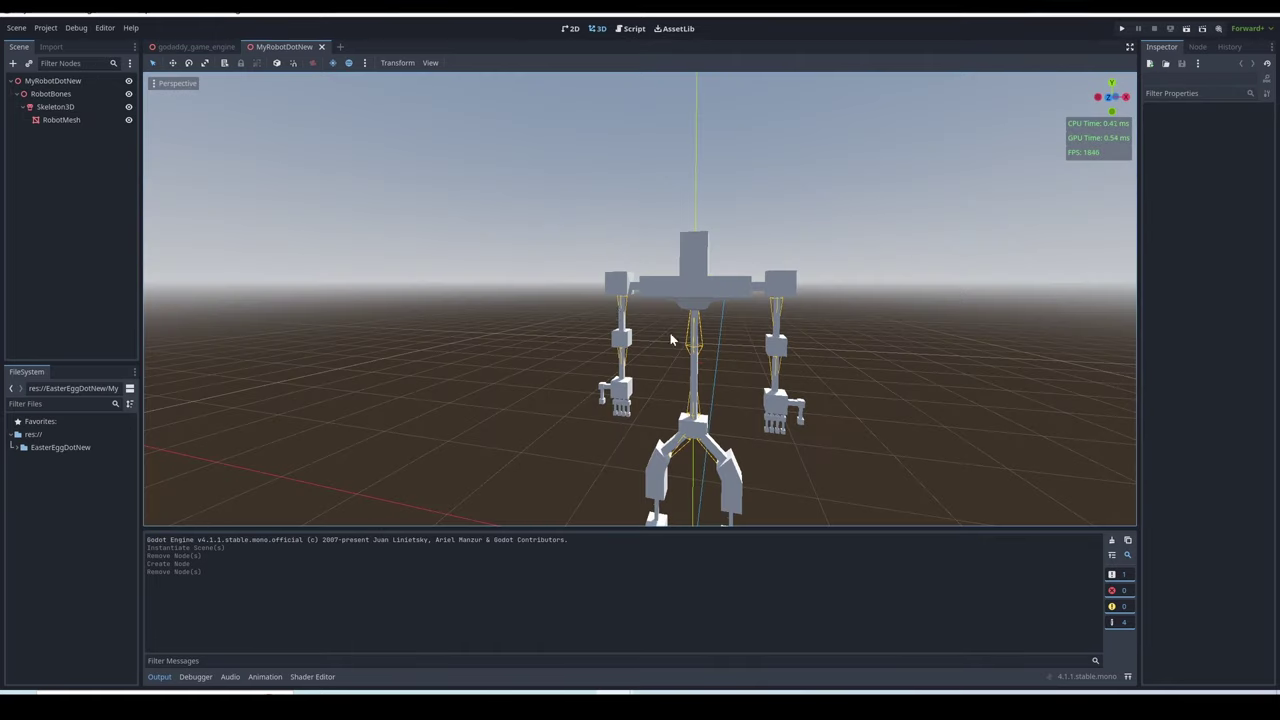
pyautogui.doubleClick(50, 108)
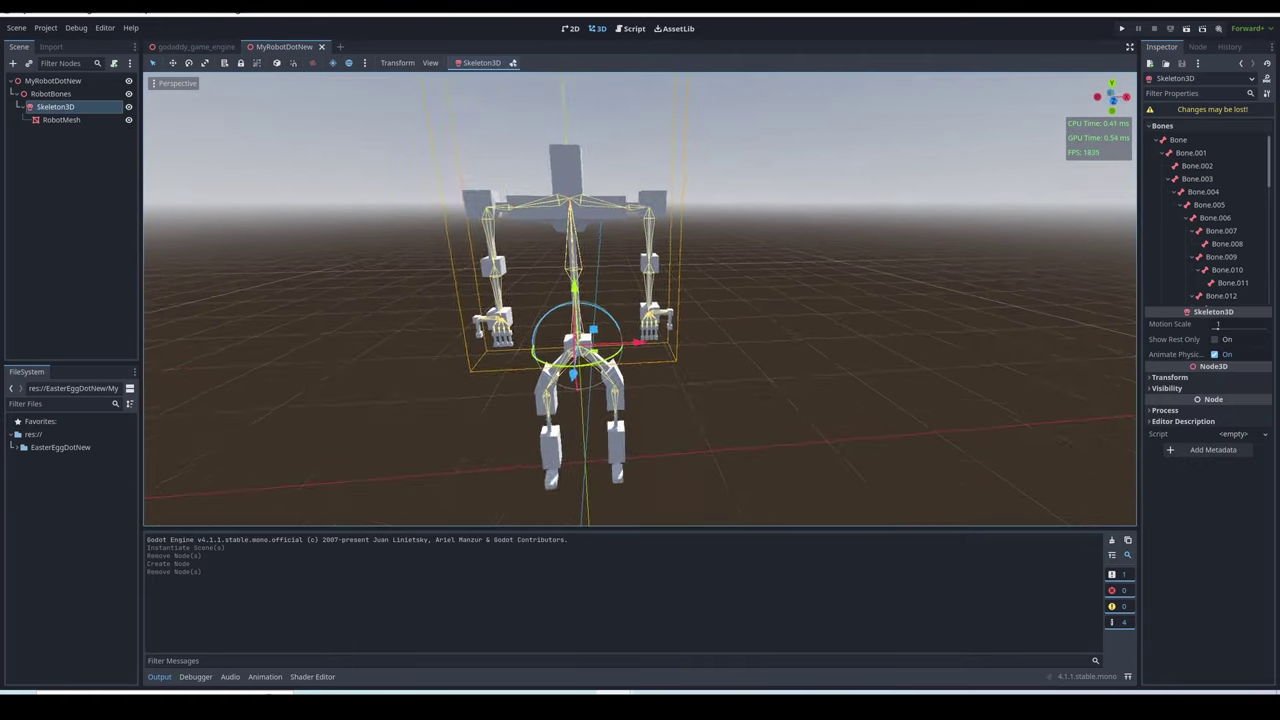
pyautogui.scroll(-3, 1216, 167)
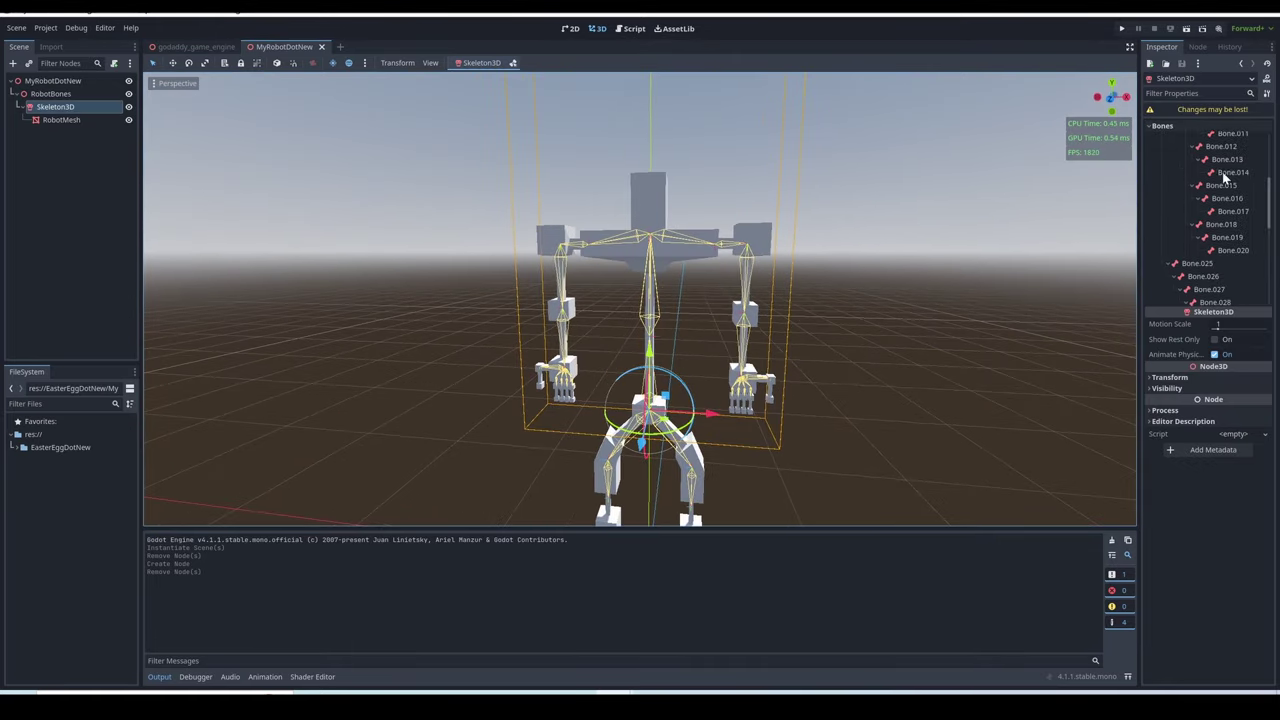
pyautogui.click(1222, 224)
pyautogui.scroll(-2, 1192, 258)
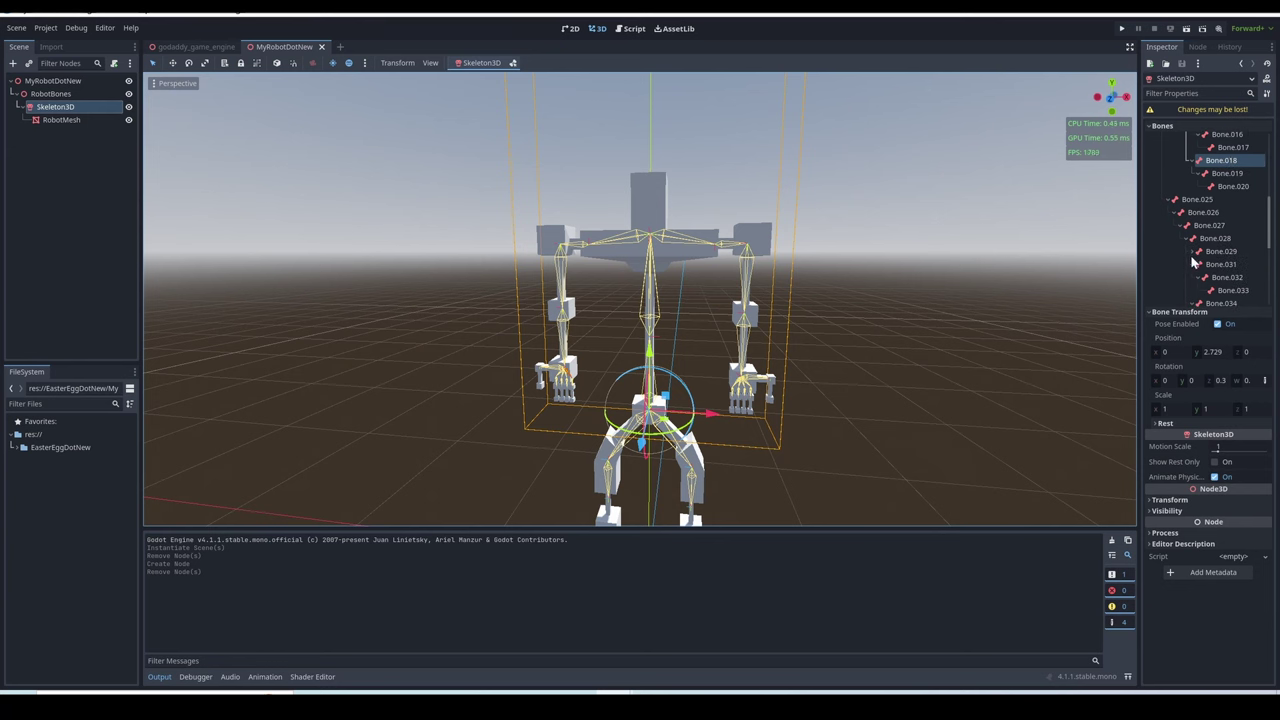
pyautogui.moveTo(900, 341); pyautogui.dragTo(916, 331, button='right')
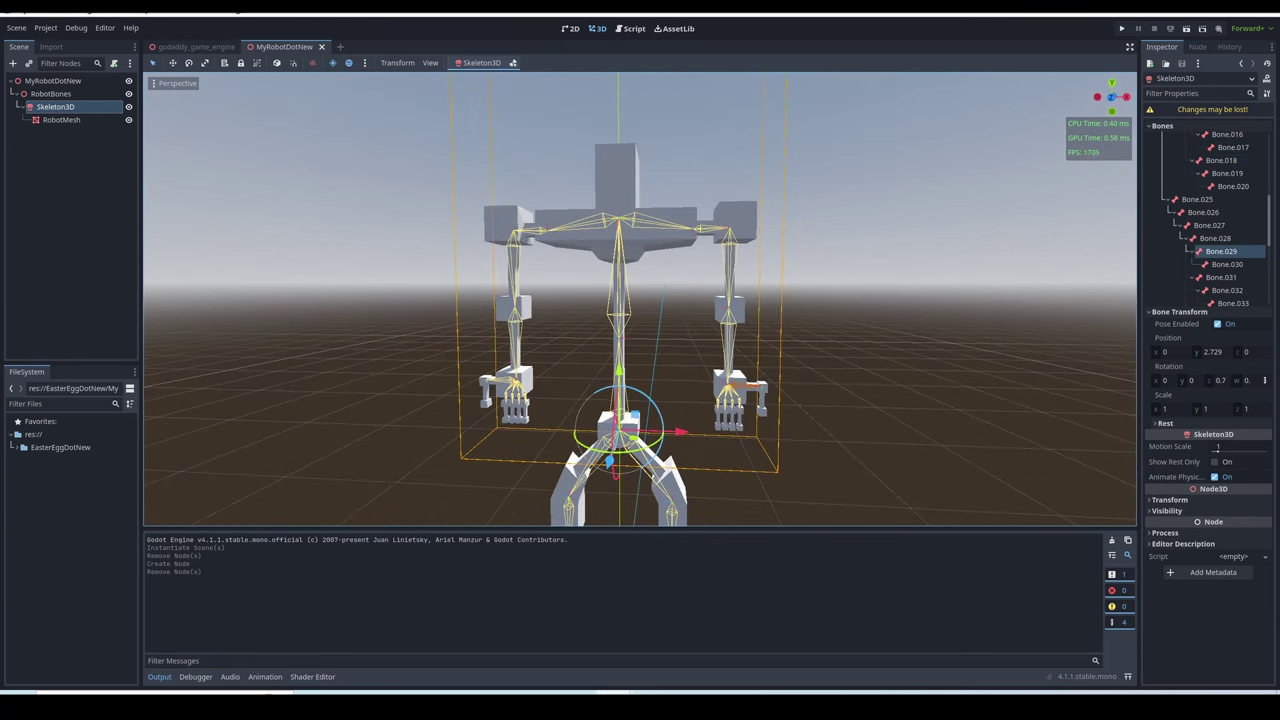
# Swing the left shoulder bone upward twice, undoing each rotation so the arm hangs straight.
pyautogui.click(521, 257)
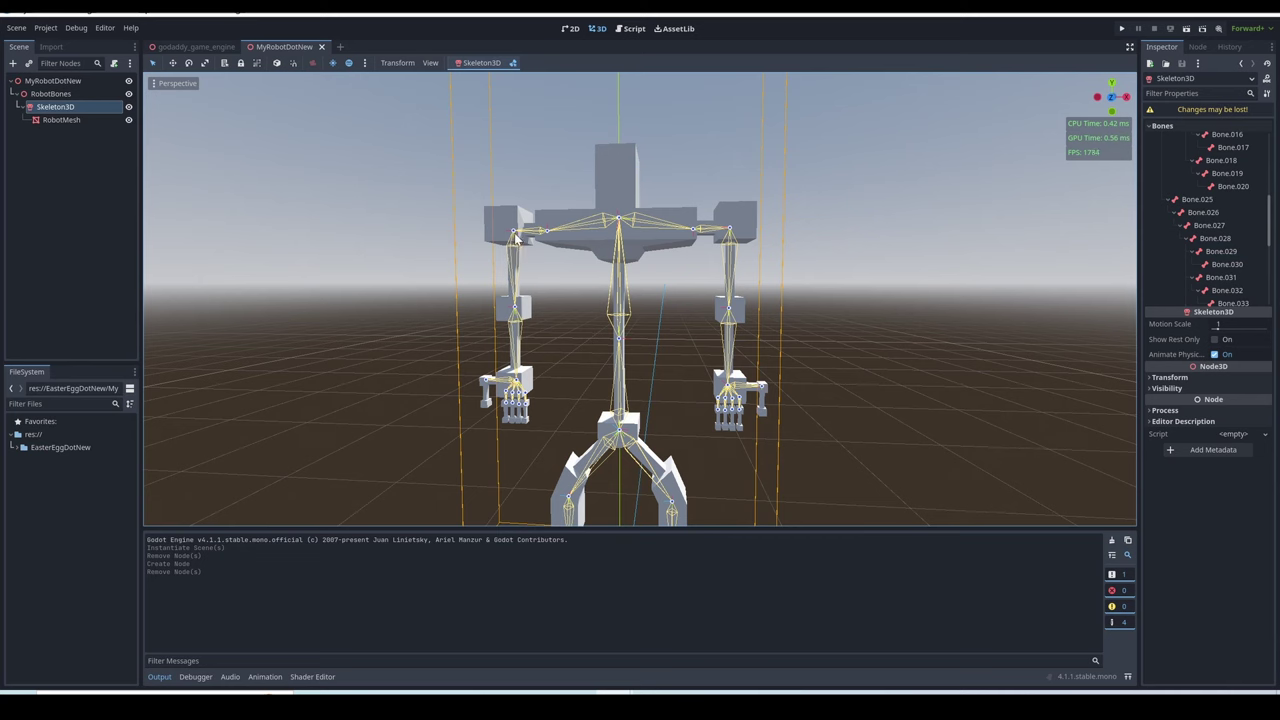
pyautogui.click(516, 236)
pyautogui.moveTo(516, 200); pyautogui.dragTo(528, 150)
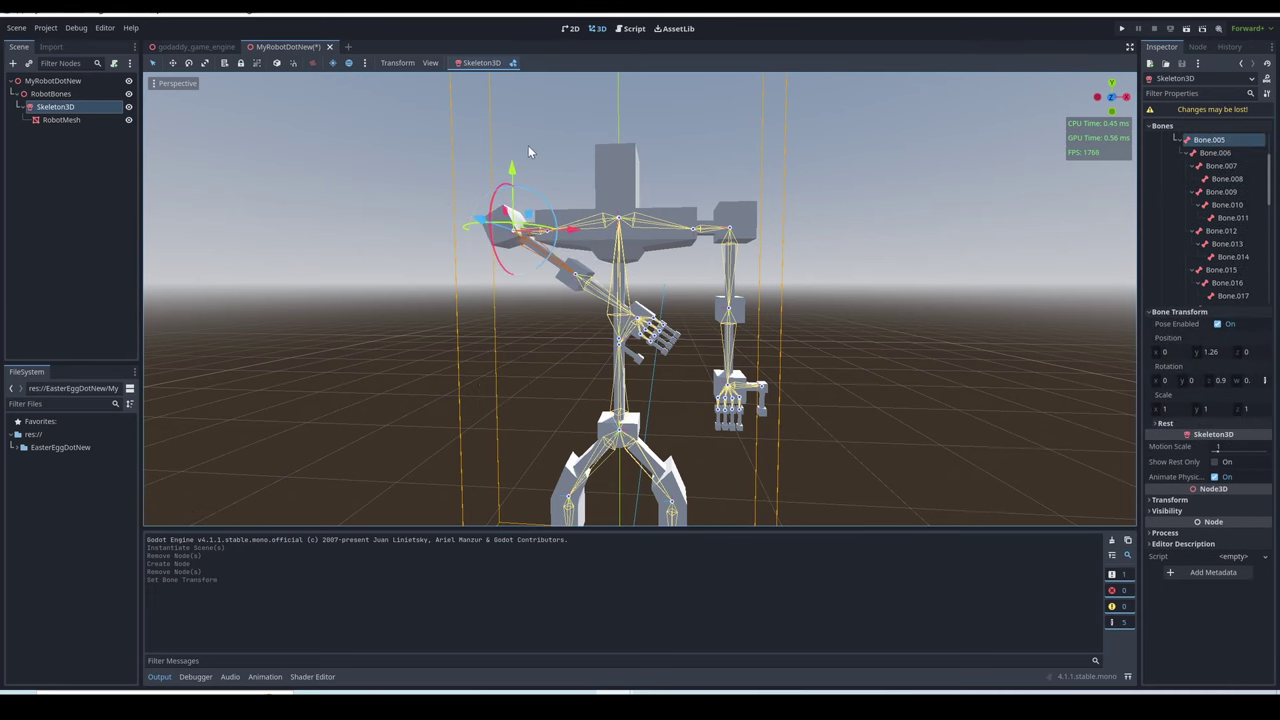
pyautogui.hotkey('ctrl', 'z')
pyautogui.moveTo(540, 203); pyautogui.dragTo(525, 165)
pyautogui.hotkey('ctrl', 'z')
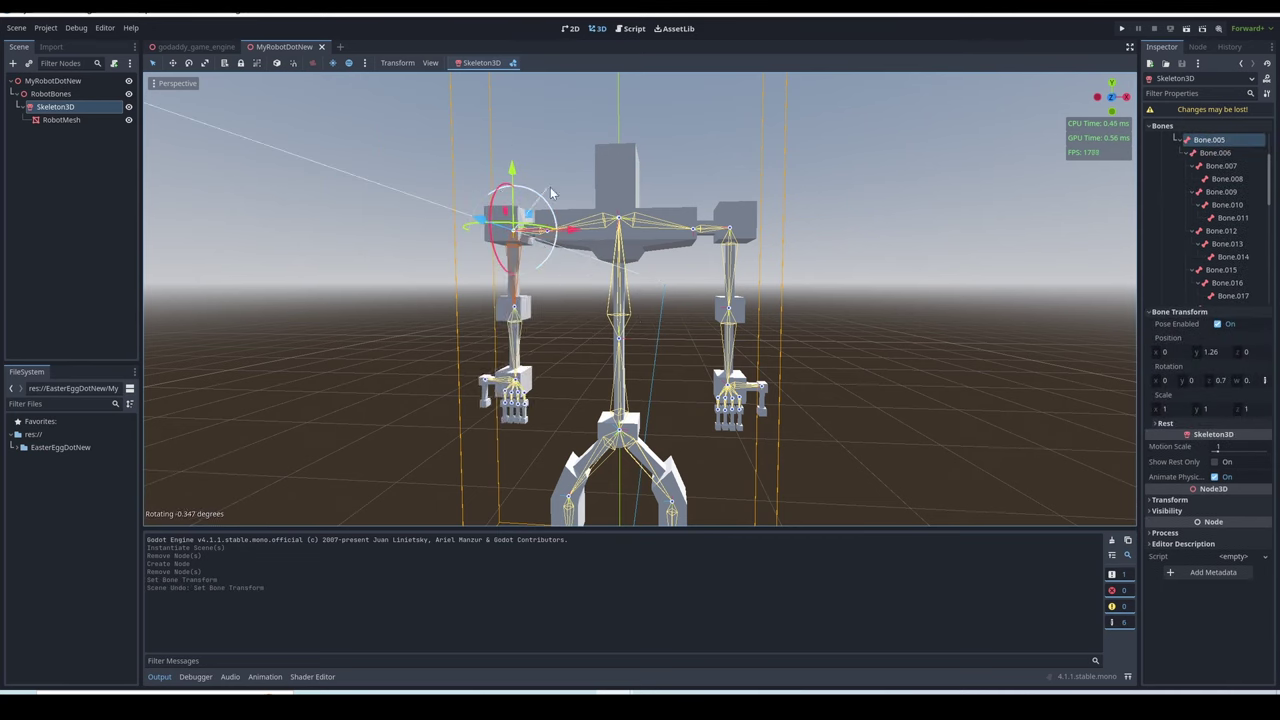
pyautogui.click(518, 312)
# Rotate the elbow bone Bone.006, then undo the forearm rotation.
pyautogui.click(518, 306)
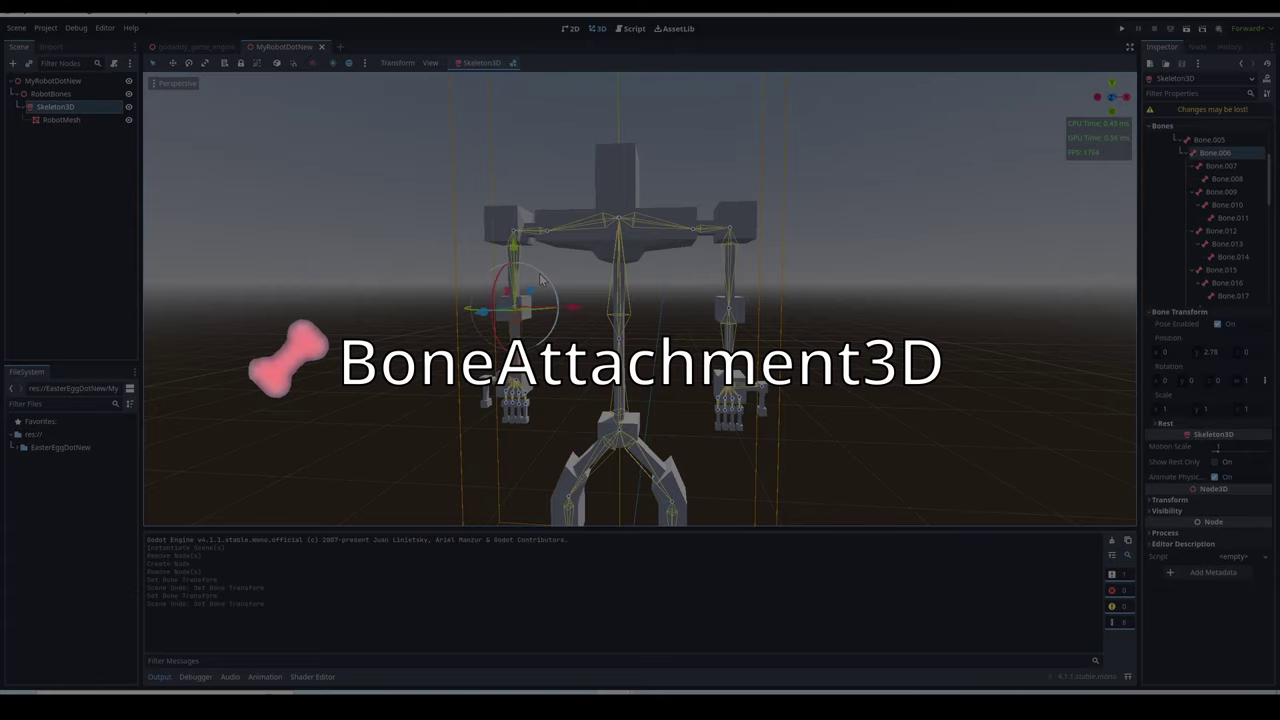
pyautogui.moveTo(540, 280); pyautogui.dragTo(545, 330)
pyautogui.hotkey('ctrl', 'z')
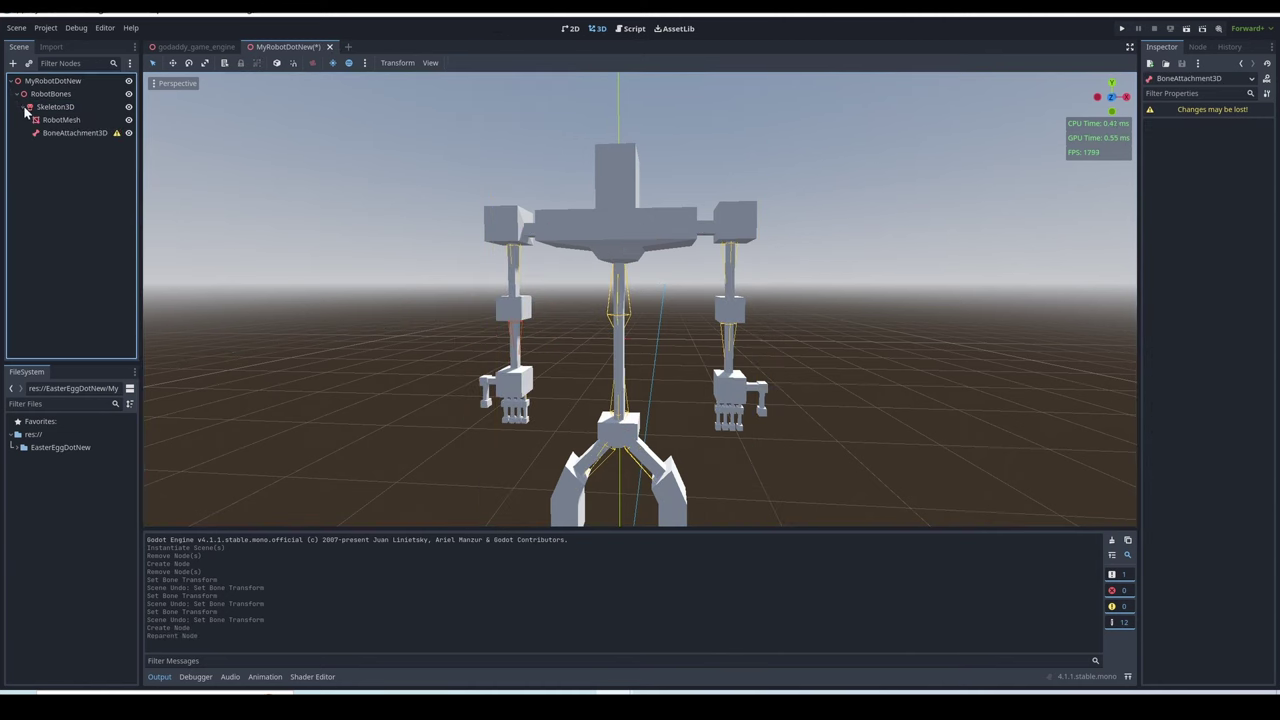
# Attach the BoneAttachment3D to the arm bone and swing the arm so the mesh follows.
pyautogui.click(74, 132)
pyautogui.click(1231, 142)
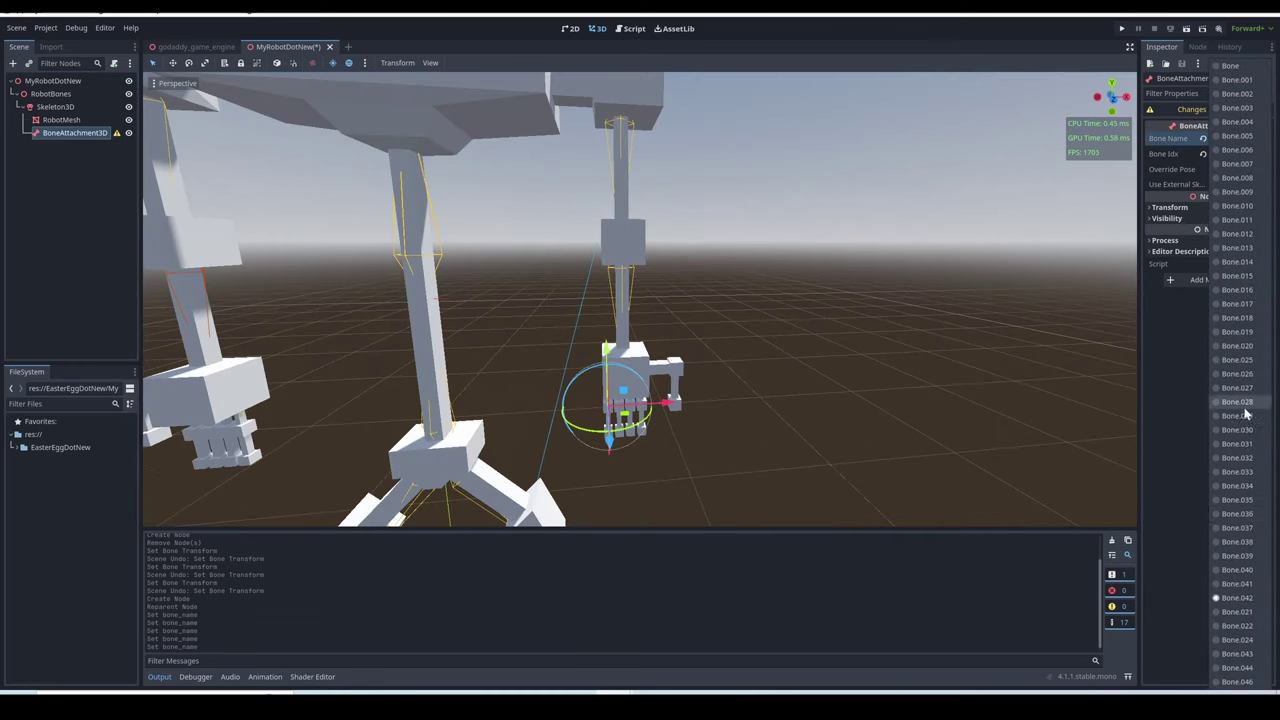
pyautogui.click(1243, 400)
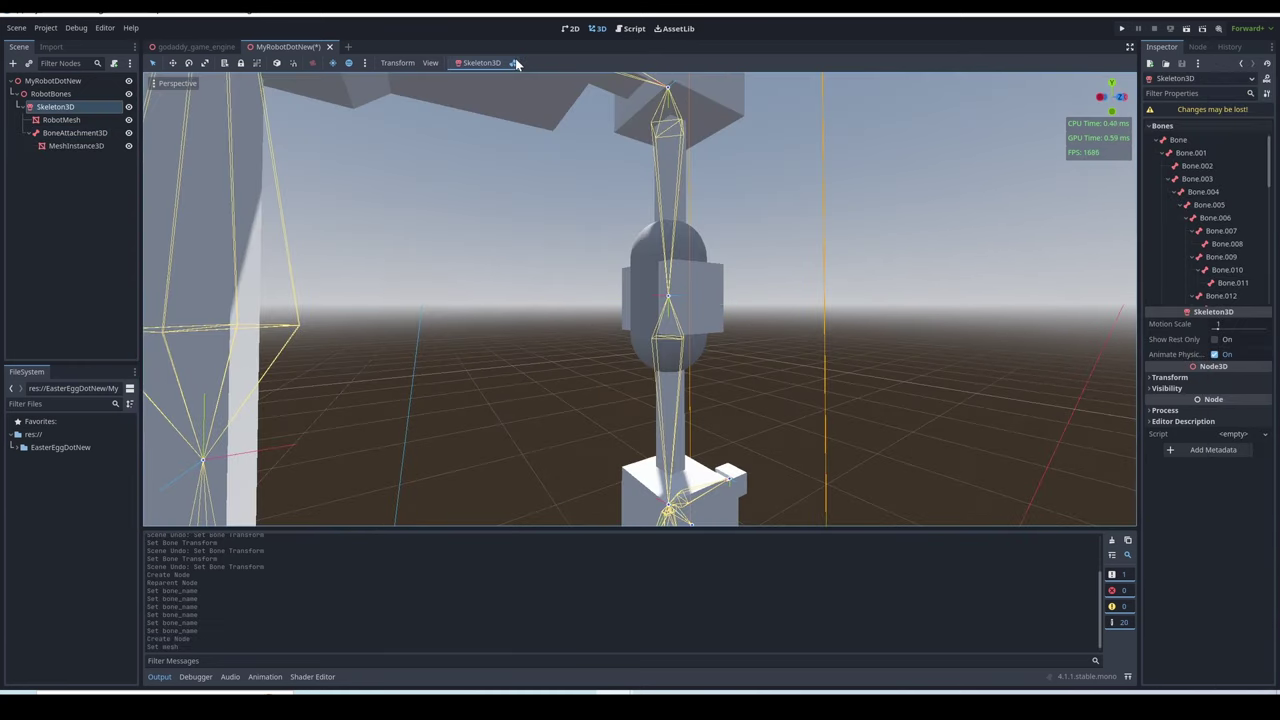
pyautogui.click(670, 302)
pyautogui.moveTo(699, 275); pyautogui.dragTo(600, 200)
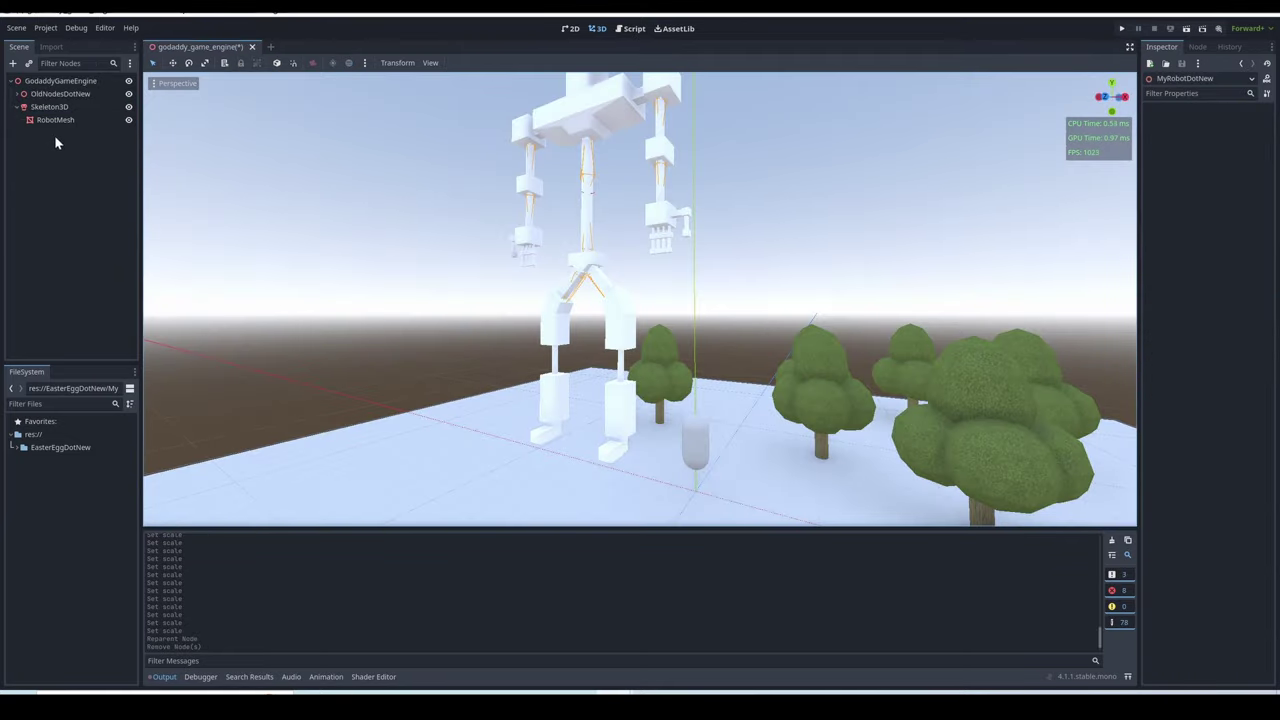
# Generate physical bones for the Robot skeleton and save the scene.
pyautogui.click(48, 108)
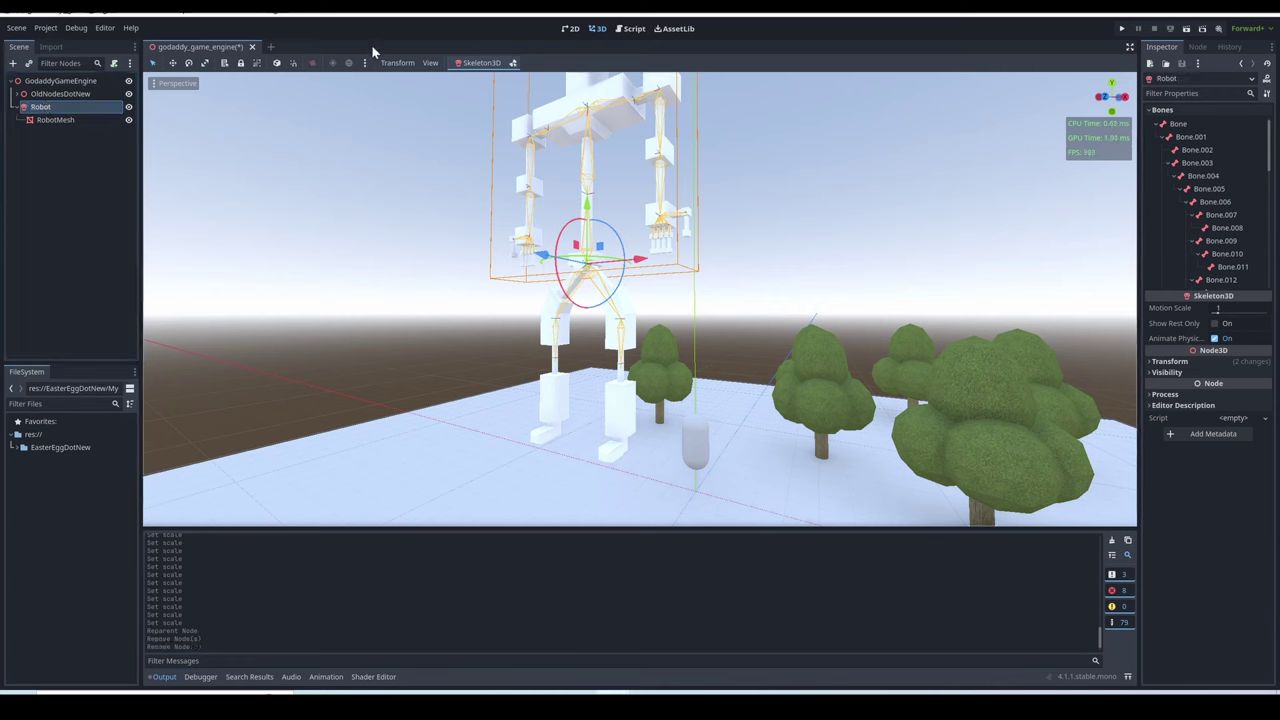
pyautogui.click(489, 62)
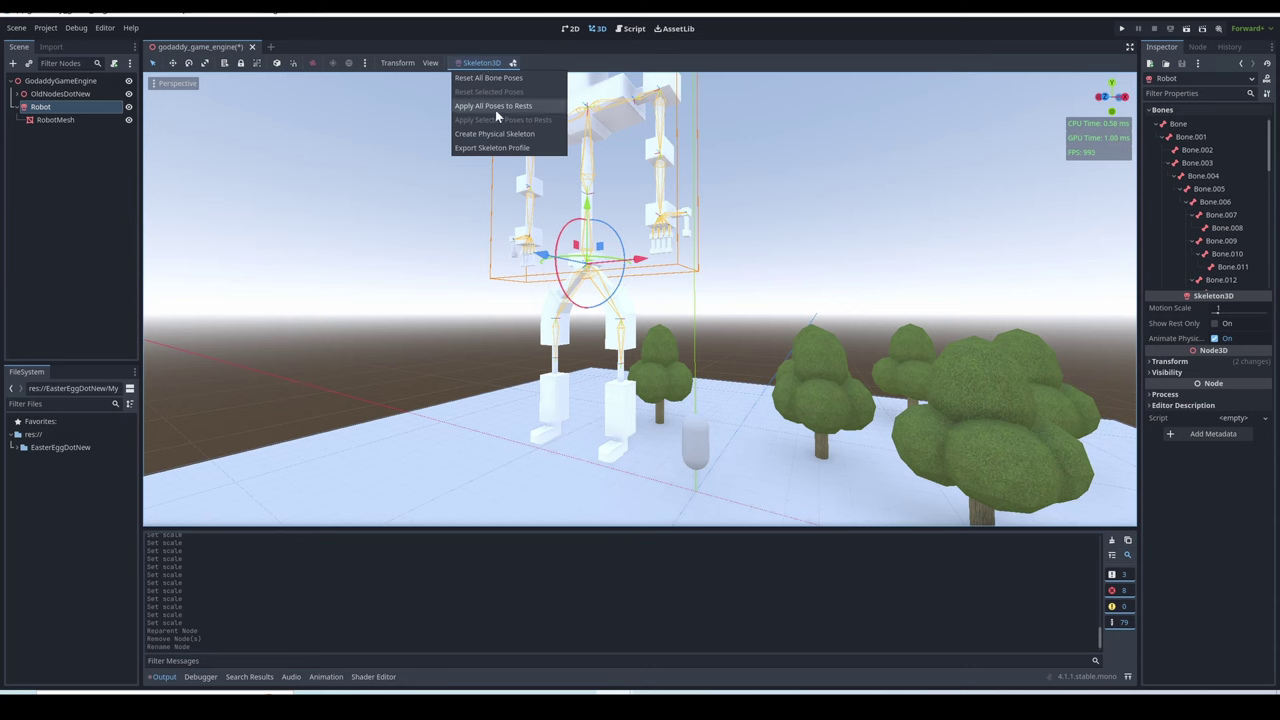
pyautogui.click(496, 133)
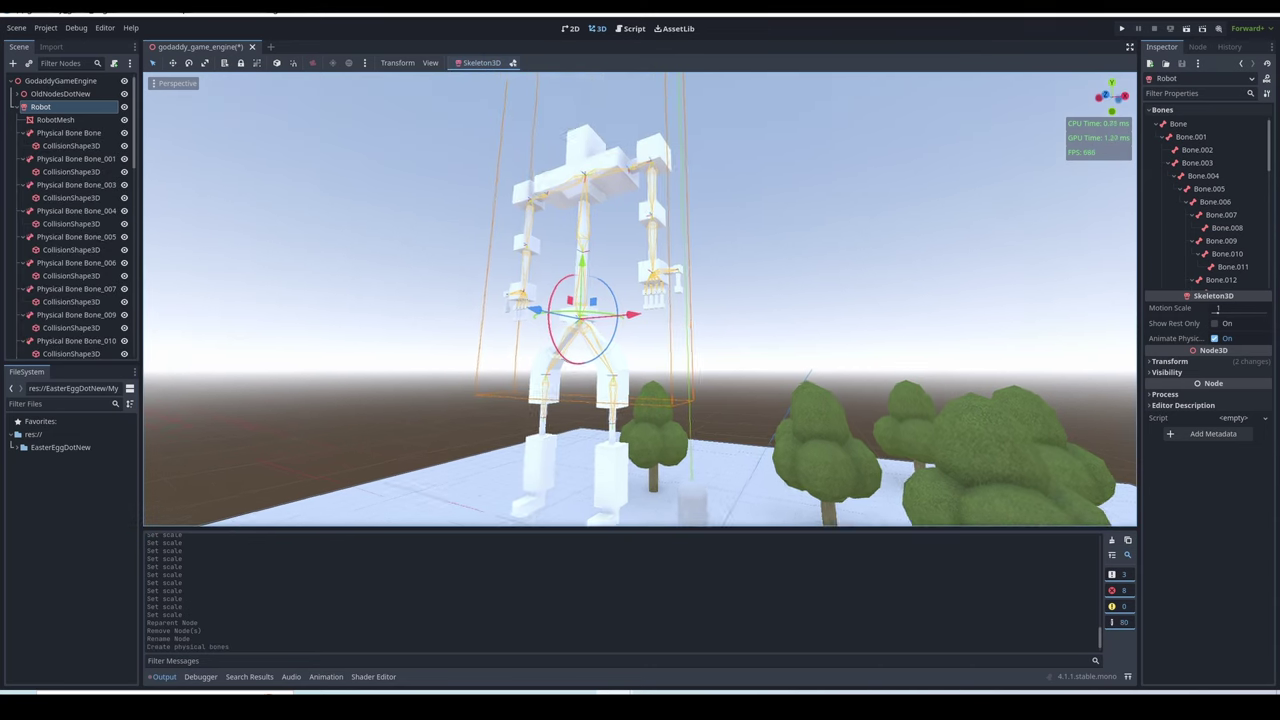
pyautogui.moveTo(322, 234); pyautogui.dragTo(322, 234, button='right')
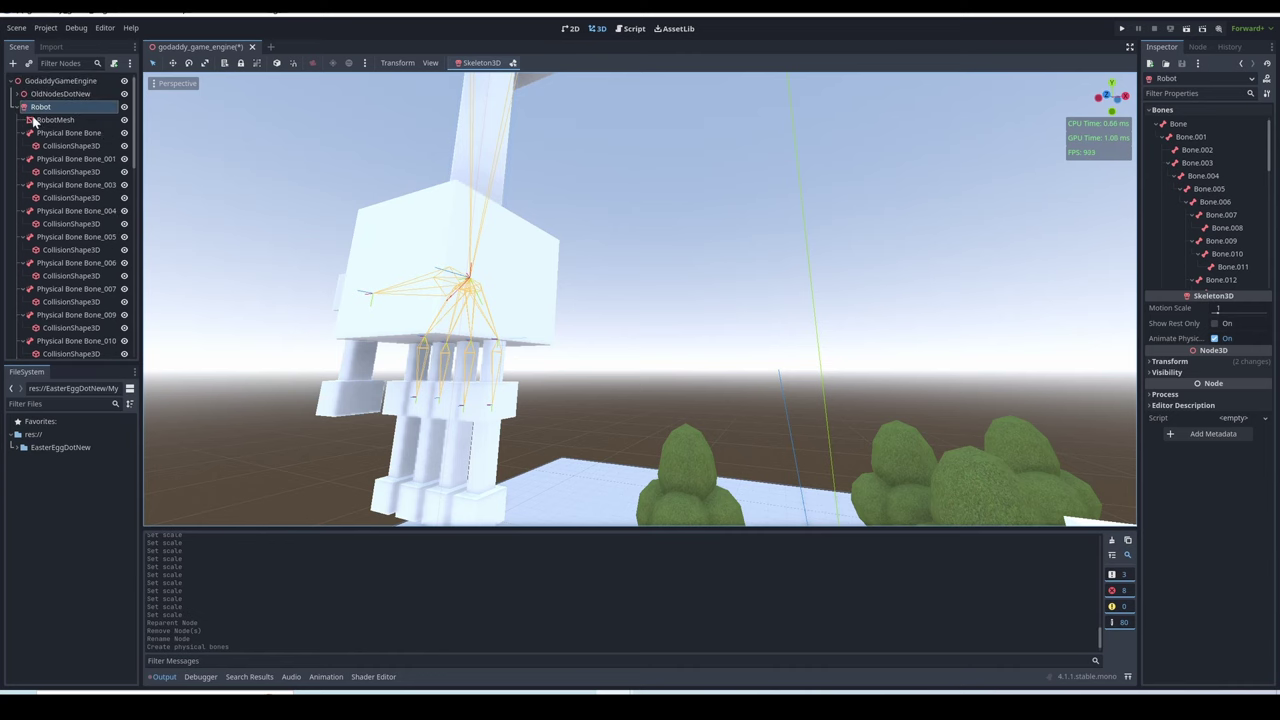
pyautogui.click(17, 107)
pyautogui.hotkey('ctrl', 's')
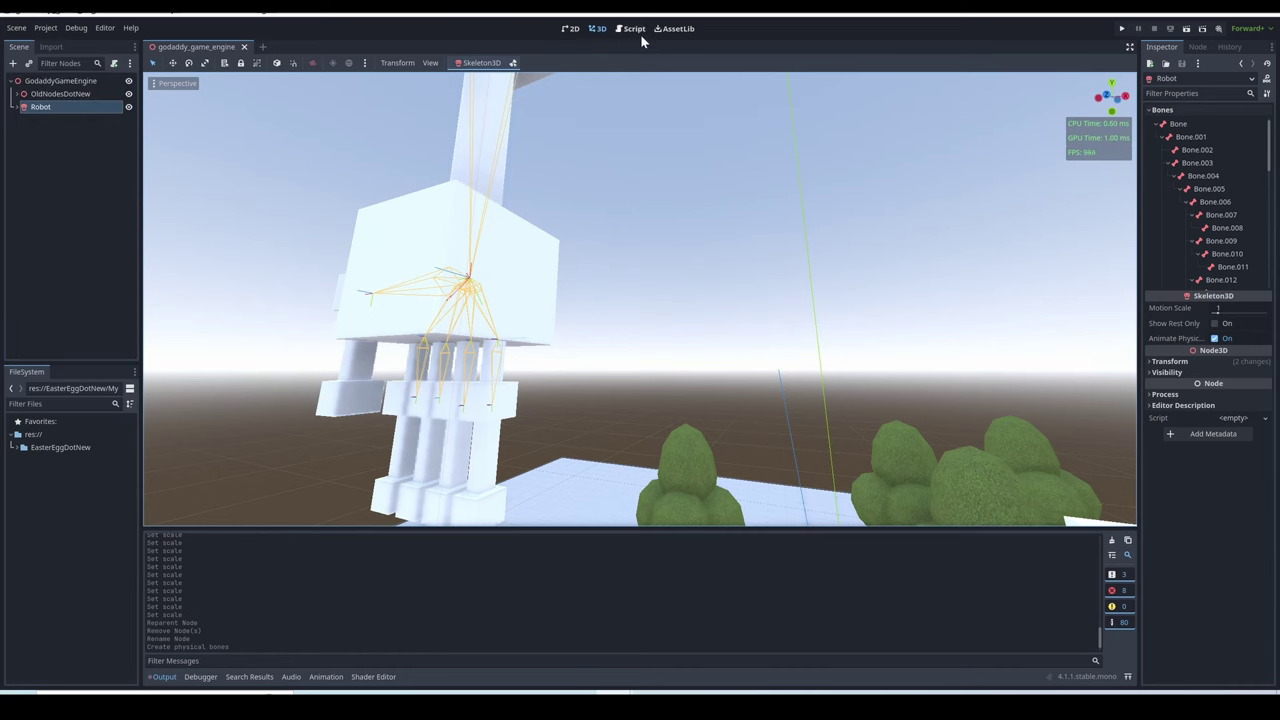
# Attach Skeleton3D.gd to the Robot node and run the game to test the ragdoll.
pyautogui.click(636, 30)
pyautogui.moveTo(211, 132); pyautogui.dragTo(98, 116)
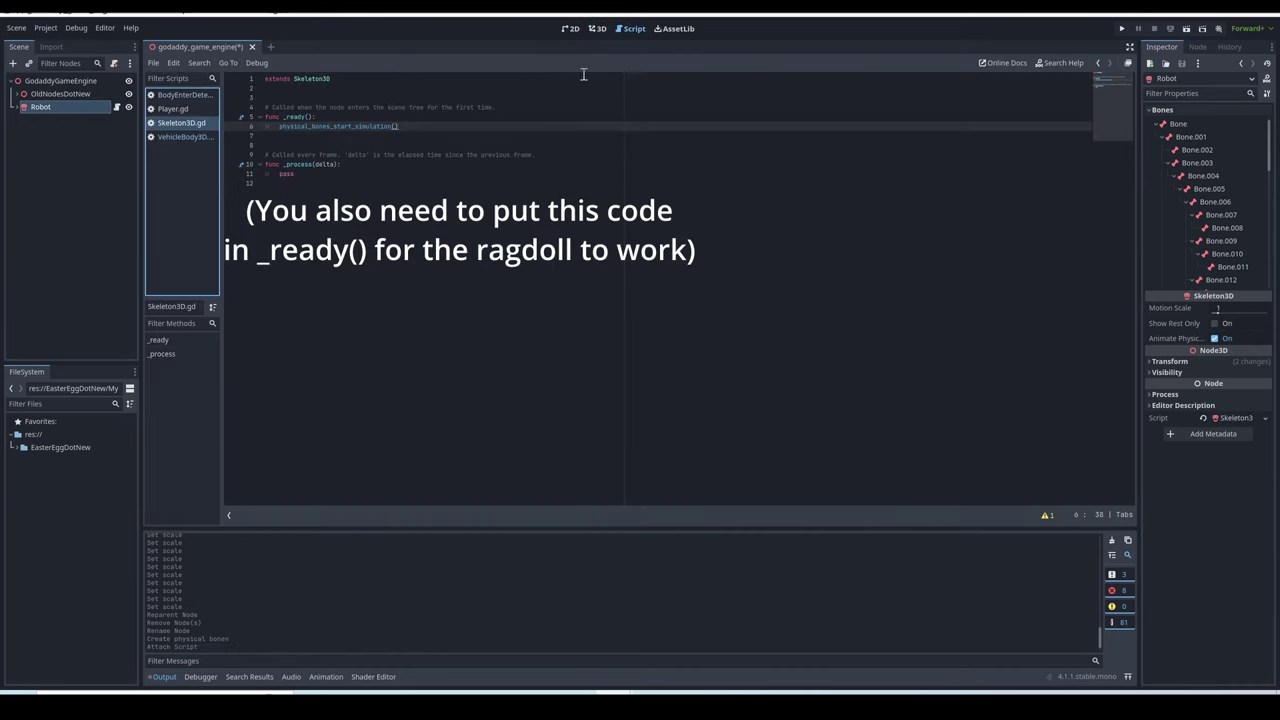
pyautogui.click(597, 28)
pyautogui.press('F5')
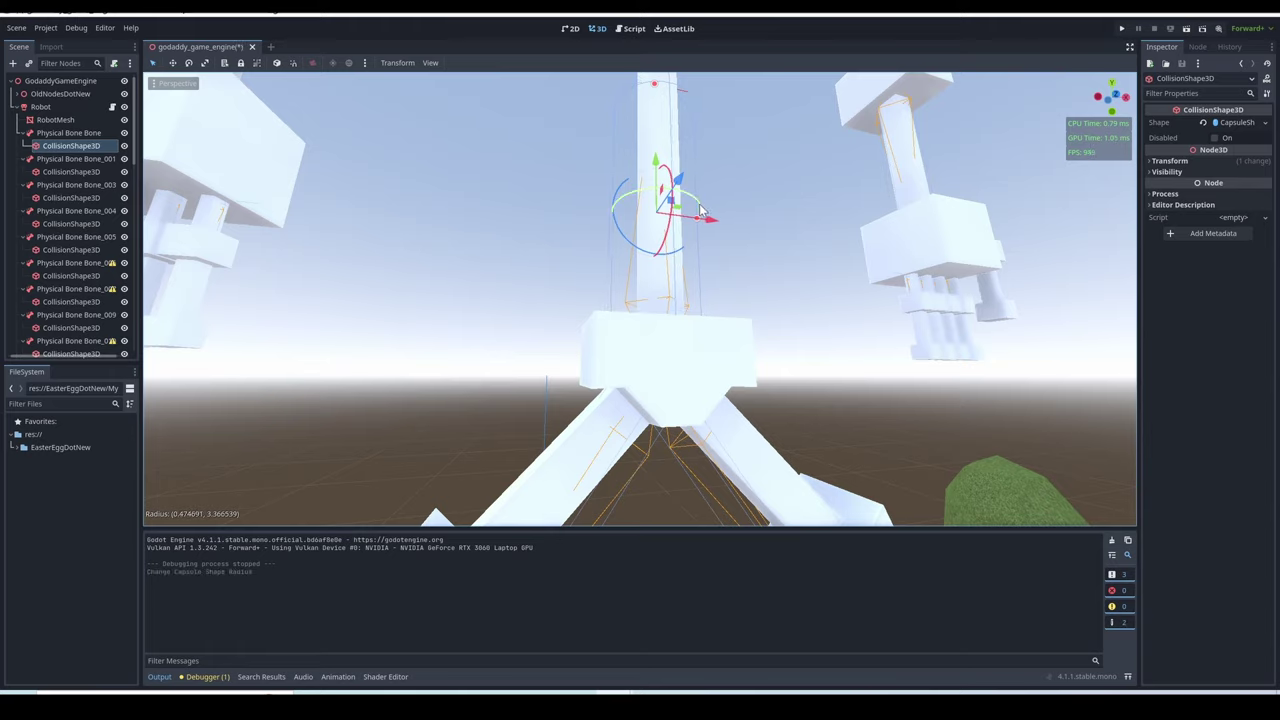
# Select Bone_001's CollisionShape3D to adjust its capsule radius.
pyautogui.scroll(-5, 703, 212)
pyautogui.click(80, 171)
pyautogui.scroll(-5, 739, 285)
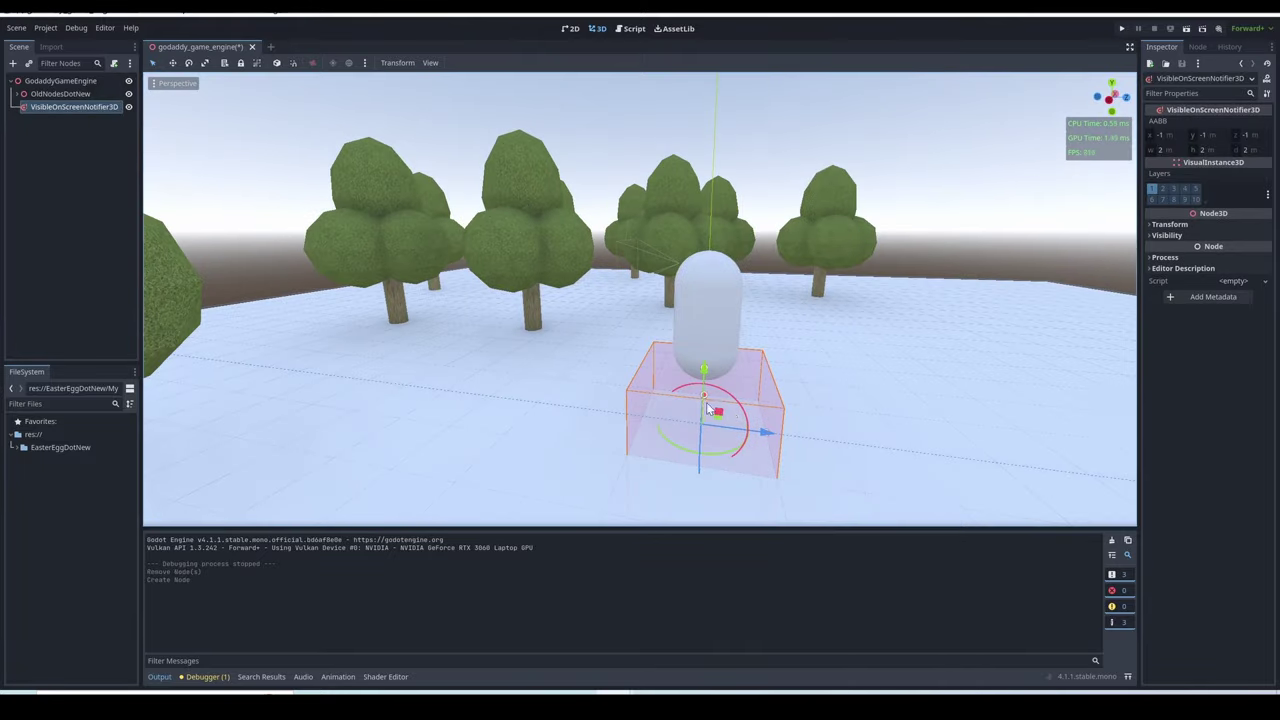
# Move the notifier box left and connect its screen_entered and screen_exited signals to the script.
pyautogui.moveTo(713, 405); pyautogui.dragTo(425, 288)
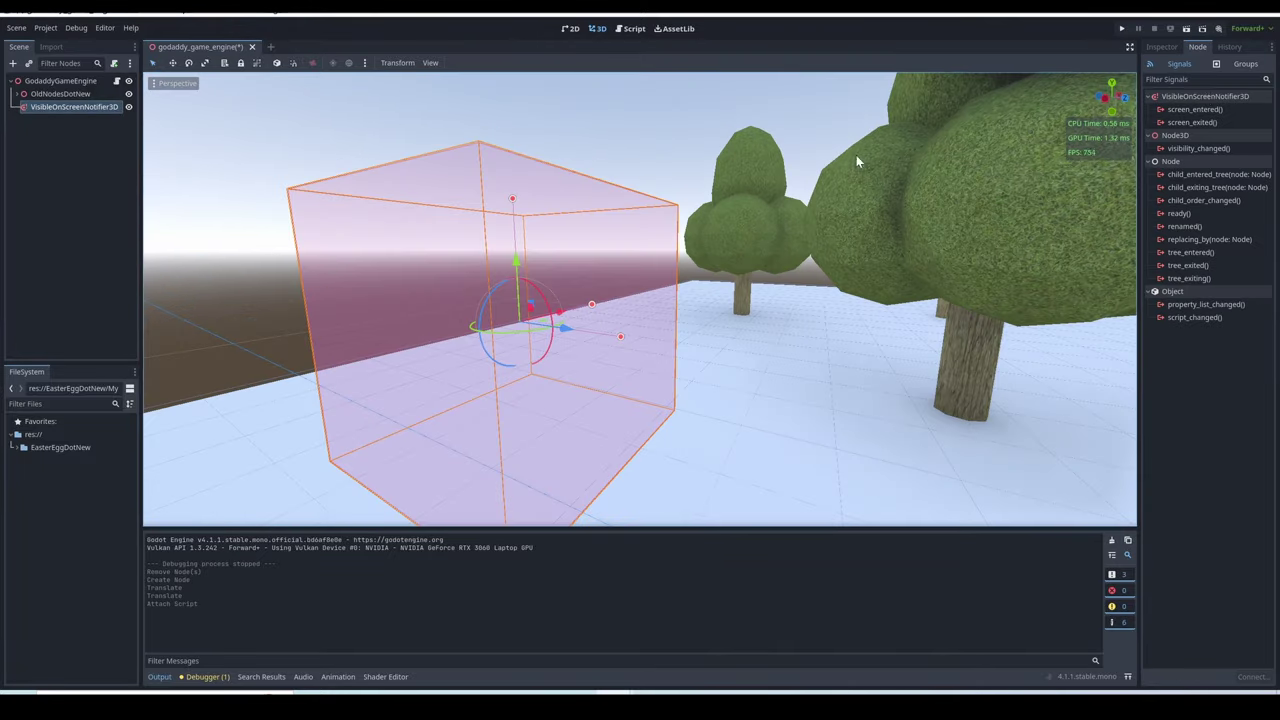
pyautogui.doubleClick(1190, 109)
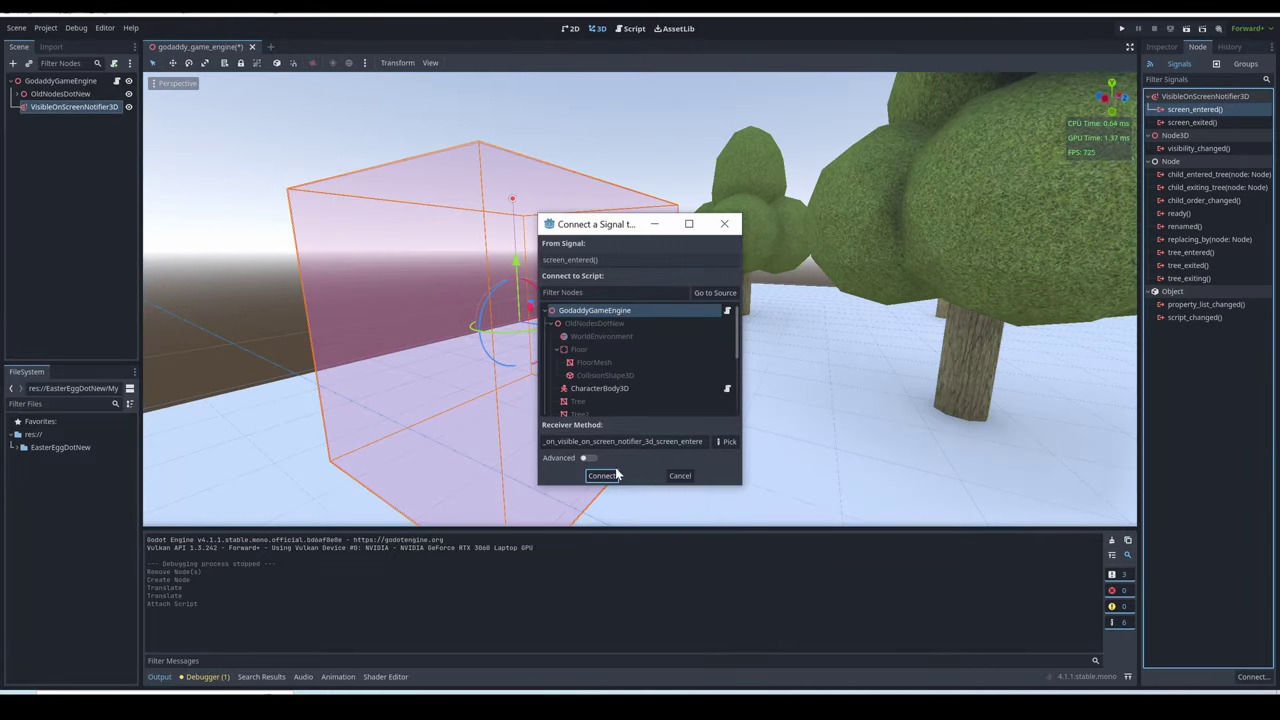
pyautogui.click(588, 471)
pyautogui.doubleClick(1192, 135)
pyautogui.click(598, 471)
# In the running game, turn the camera between the trees and the plane to trigger the notifier.
pyautogui.click(418, 204)
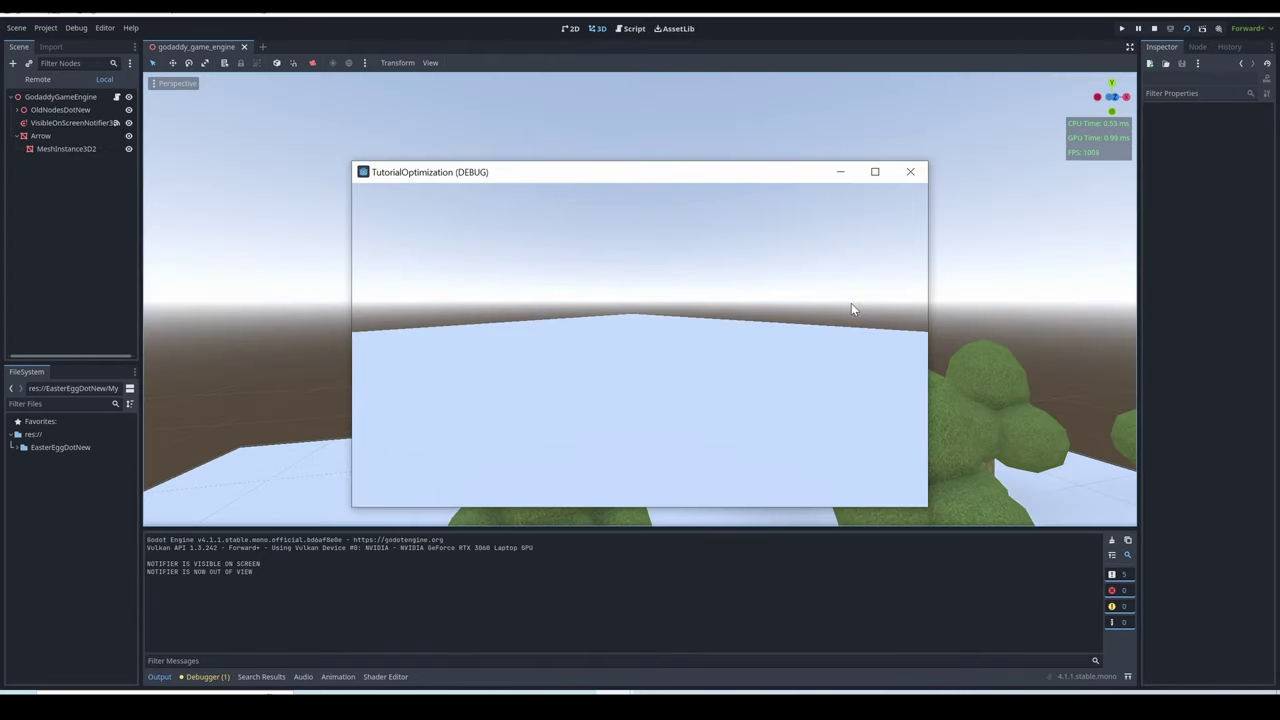
pyautogui.press('Right')
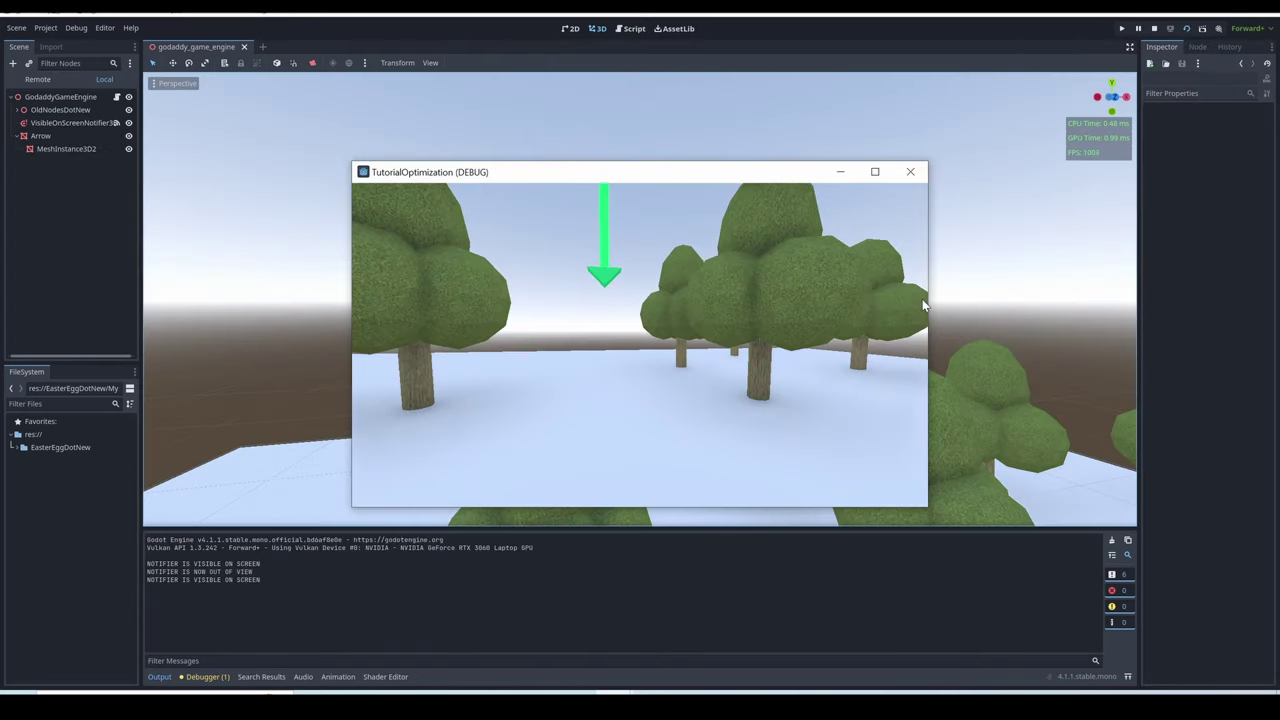
pyautogui.press('Left')
pyautogui.press('Right')
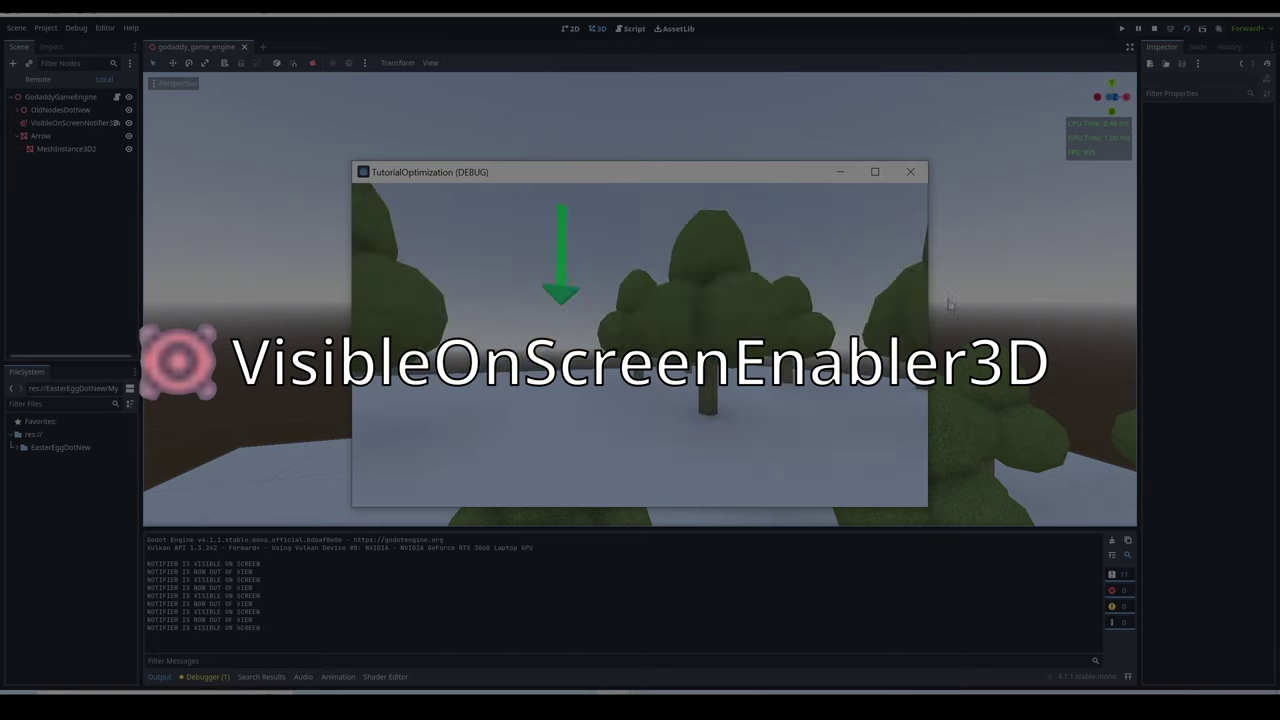
pyautogui.press('Left')
pyautogui.press('Right')
pyautogui.press('Left')
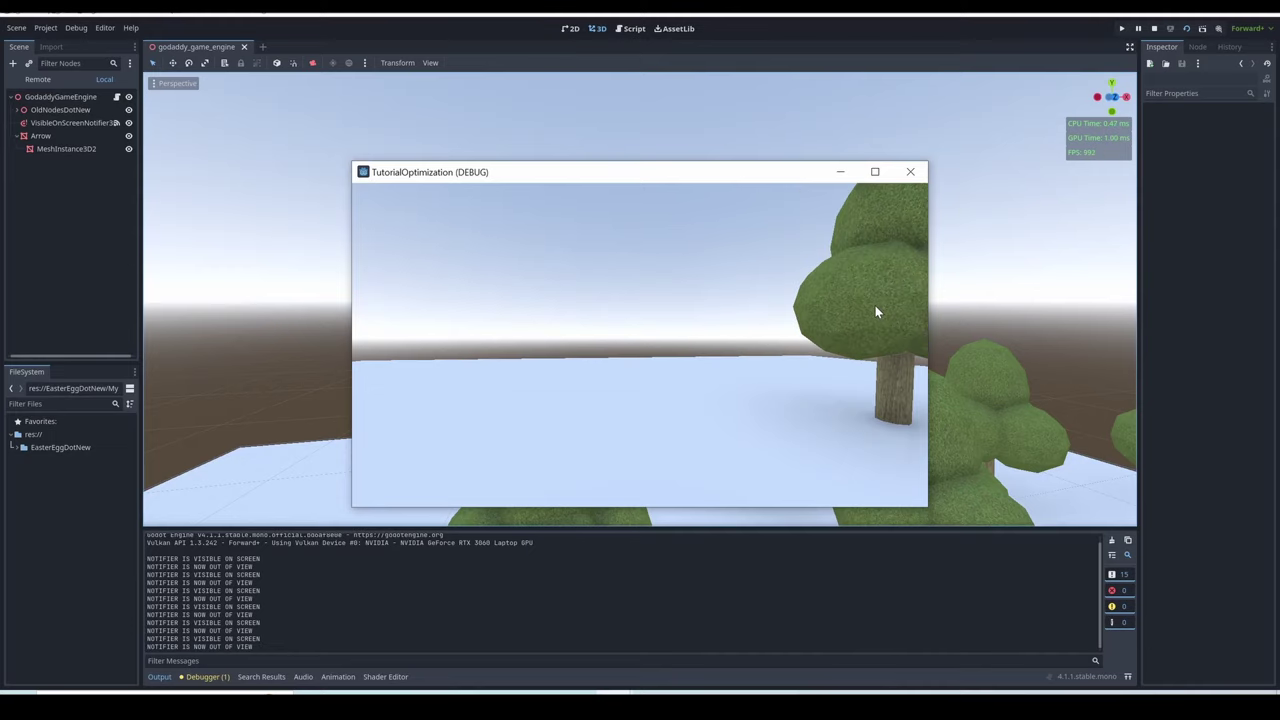
pyautogui.press('Right')
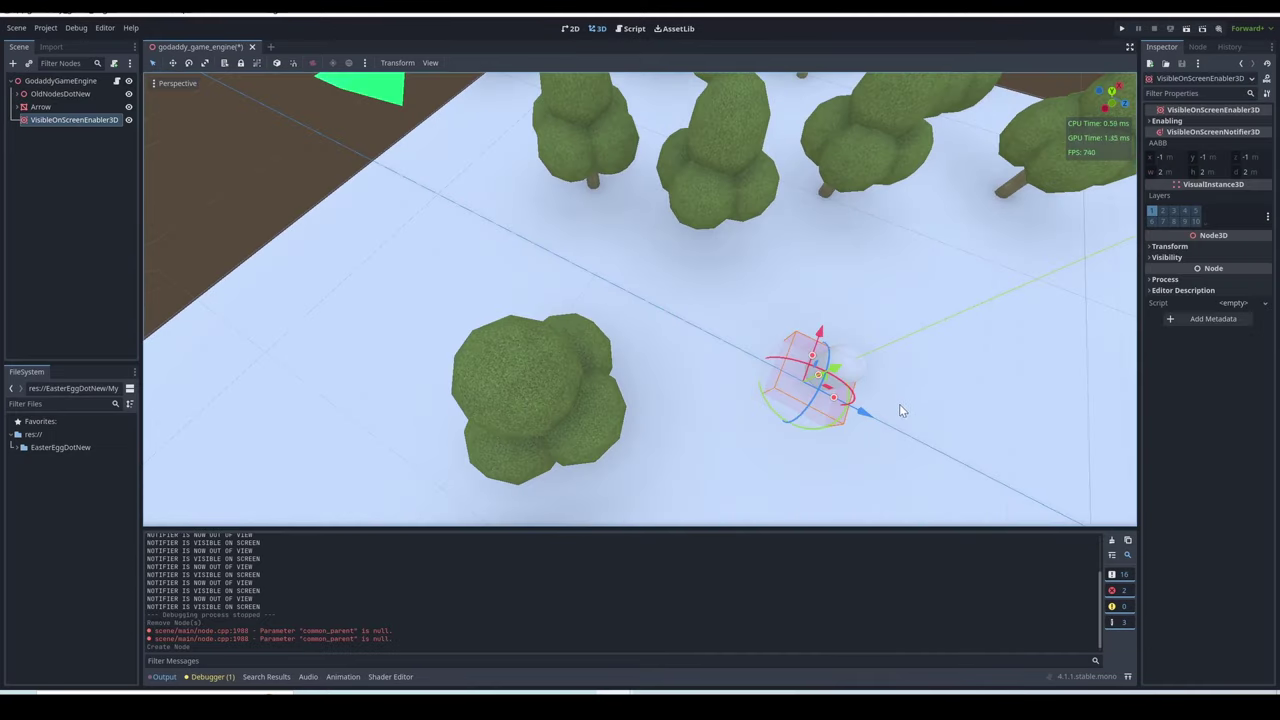
# Position the VisibleOnScreenEnabler3D near the trees, target the Wheel node, and run the game.
pyautogui.moveTo(862, 412); pyautogui.dragTo(469, 268)
pyautogui.moveTo(469, 268); pyautogui.dragTo(652, 276, button='right')
pyautogui.moveTo(652, 276); pyautogui.dragTo(658, 215)
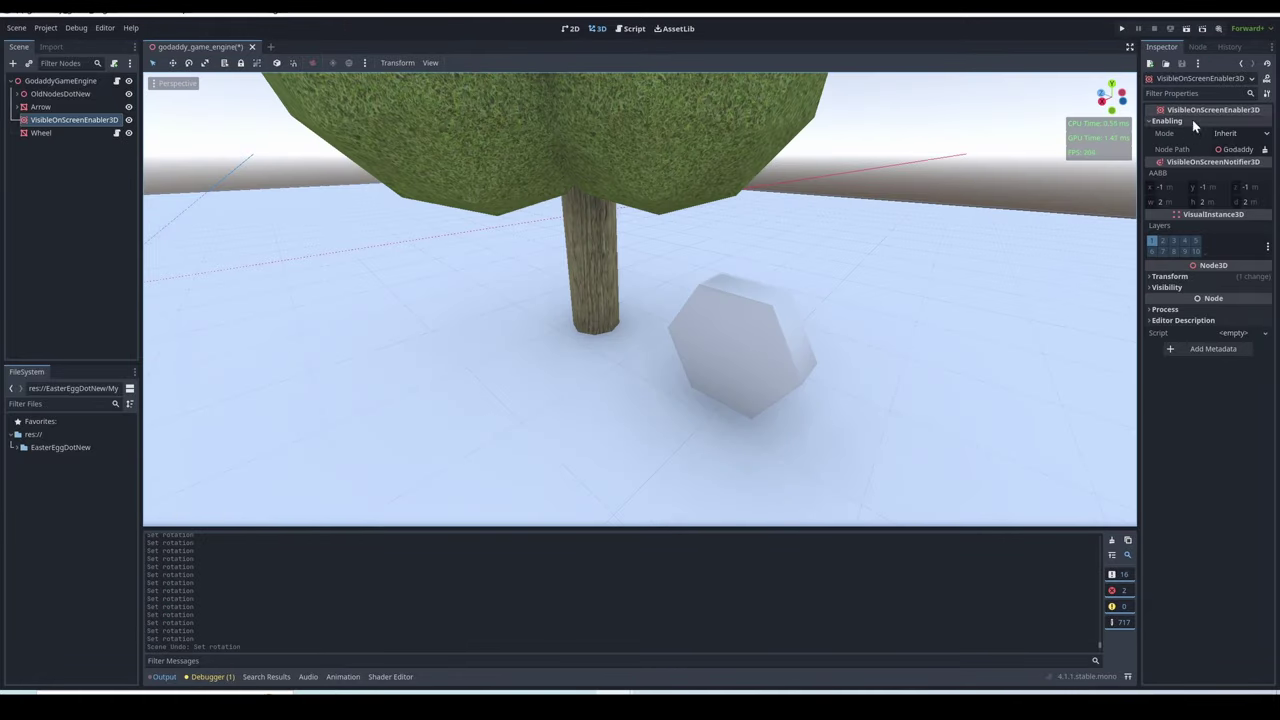
pyautogui.click(1245, 150)
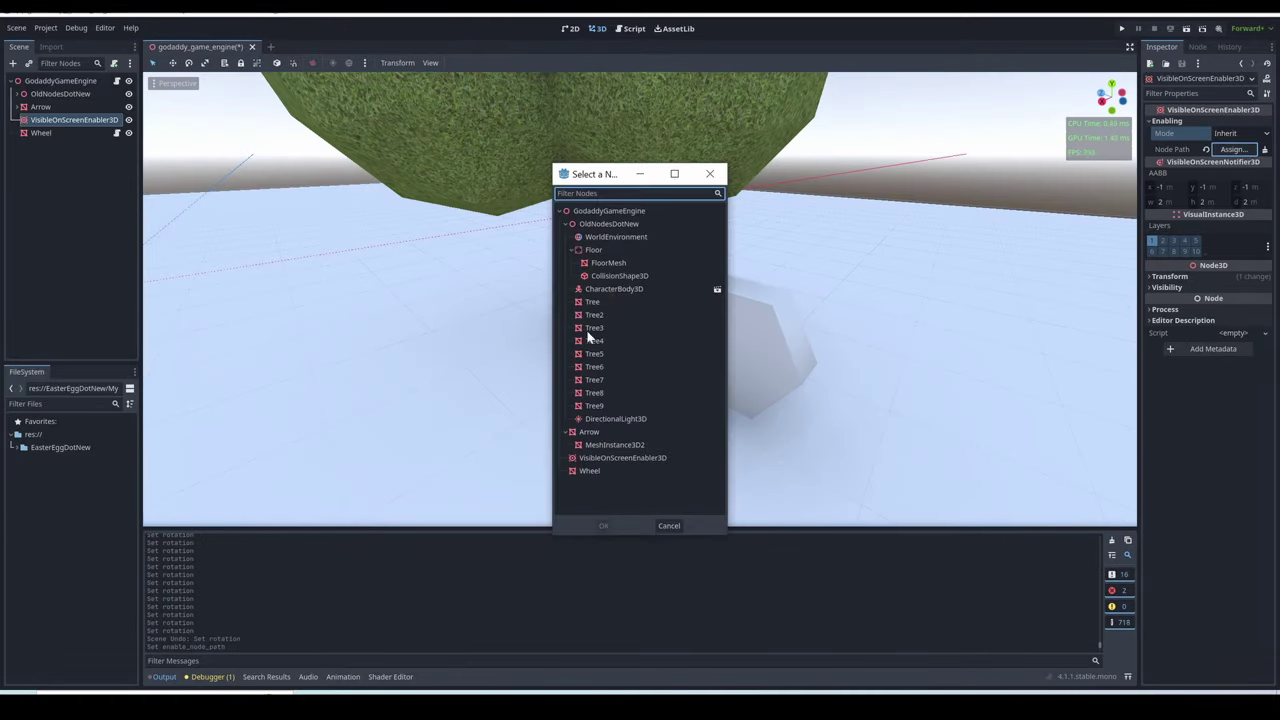
pyautogui.click(592, 471)
pyautogui.click(605, 526)
pyautogui.press('F5')
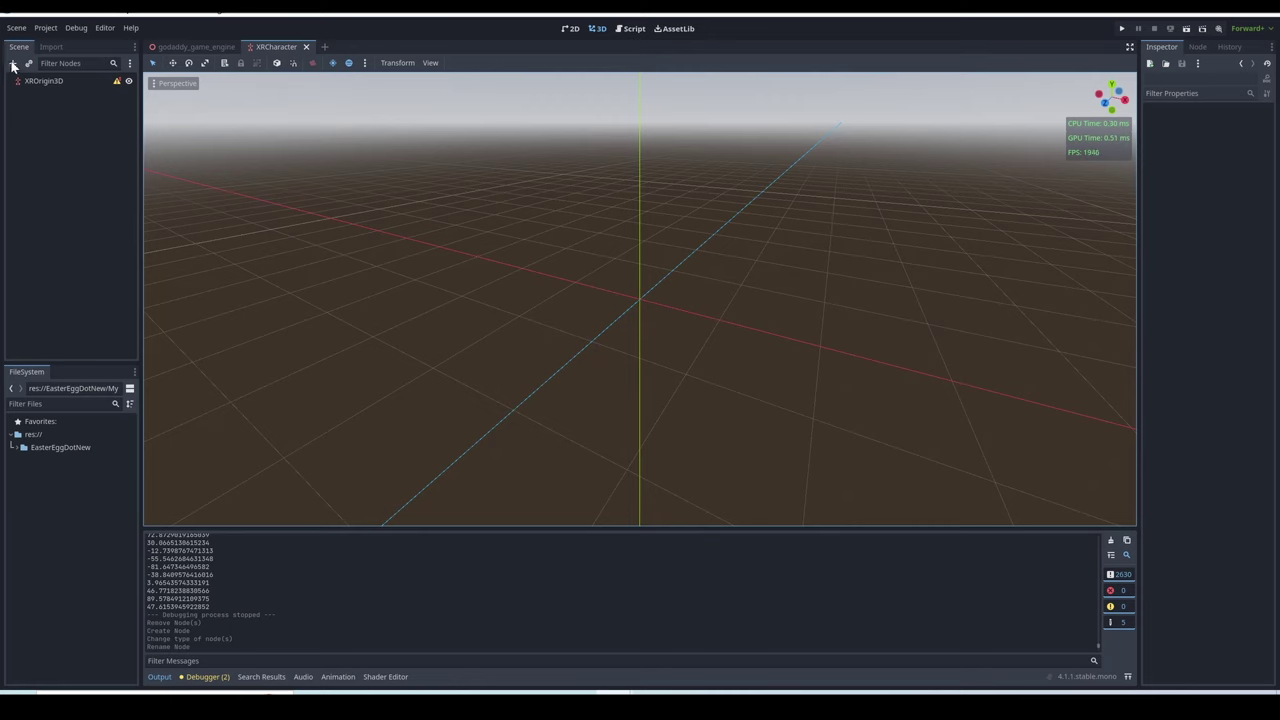
# Search 'xr' in the Add Node dialog, then run the project to see the OpenXR message.
pyautogui.click(12, 63)
pyautogui.write('xr_interface: XRInterface')
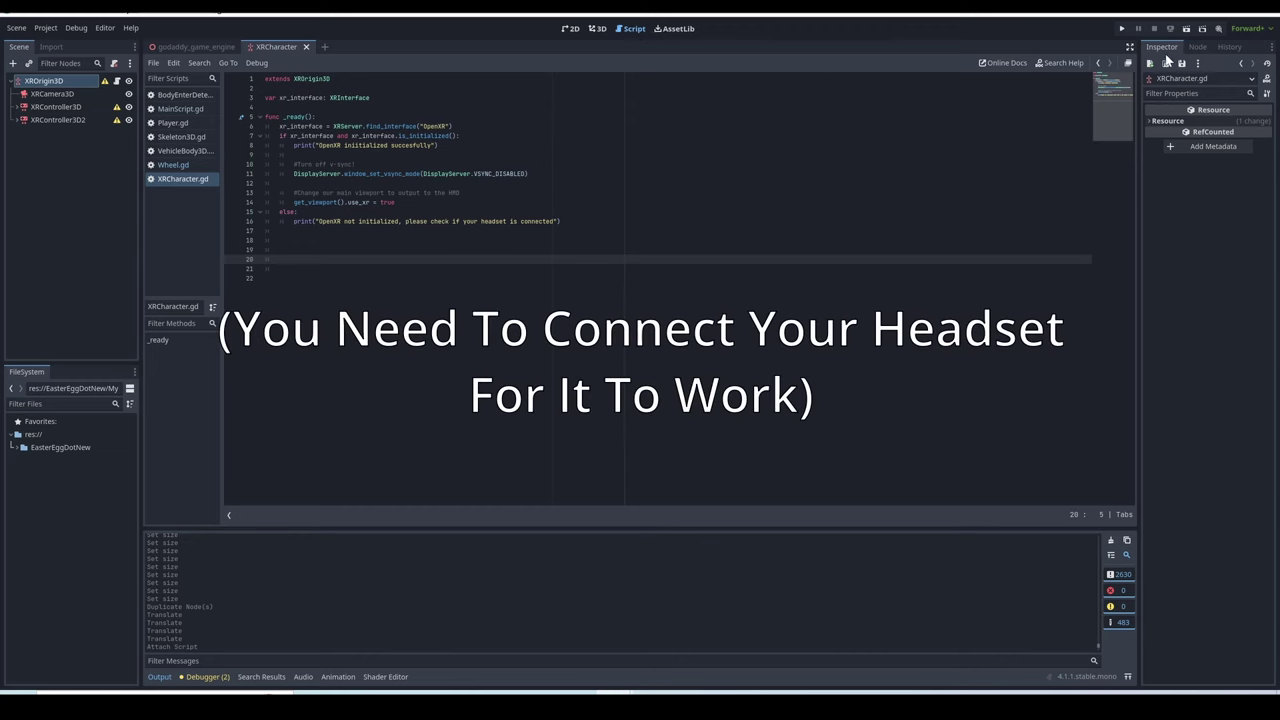
pyautogui.press('F5')
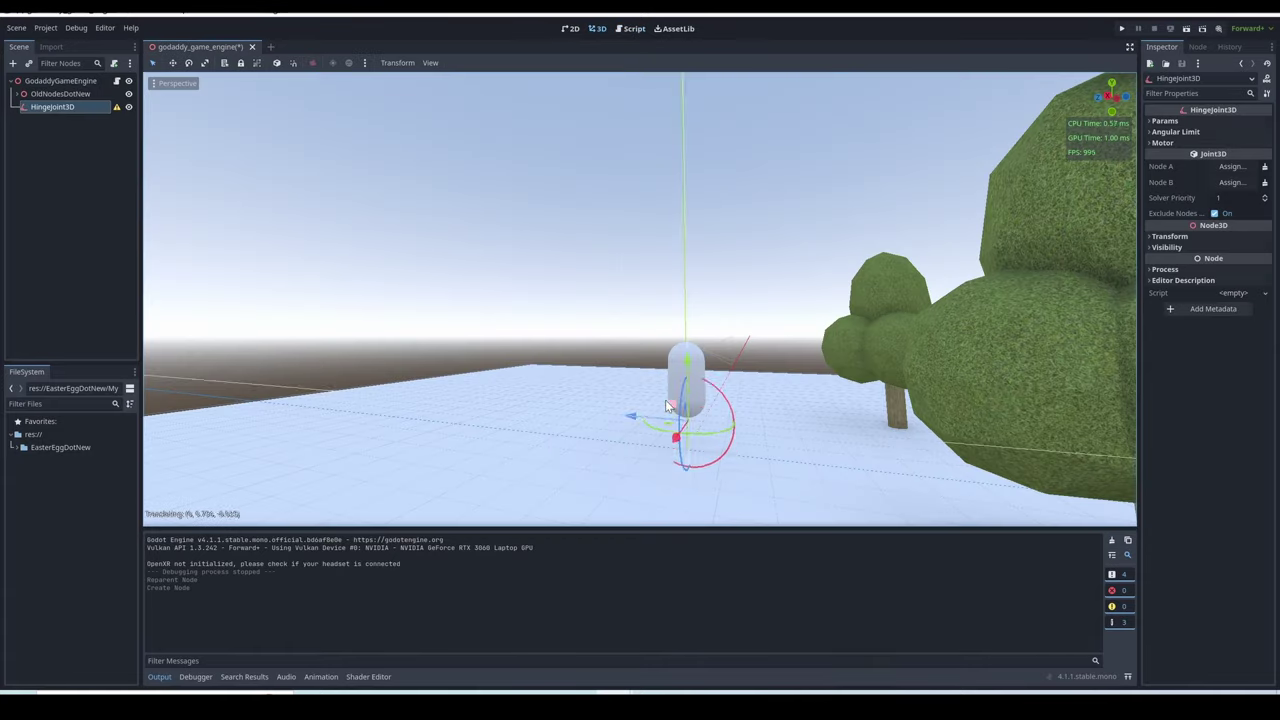
# Move the HingeJoint3D, set its Node A to RigidBody3D, and test-run the scene.
pyautogui.moveTo(675, 430); pyautogui.dragTo(972, 87)
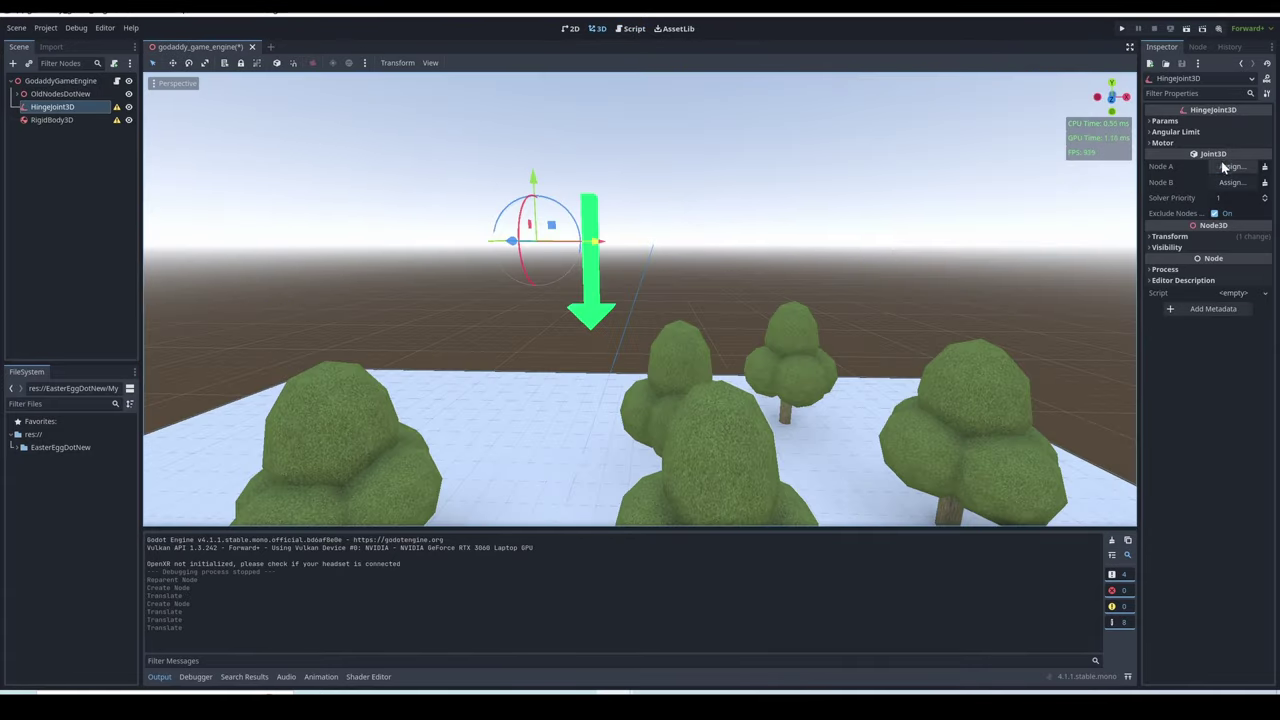
pyautogui.click(1232, 167)
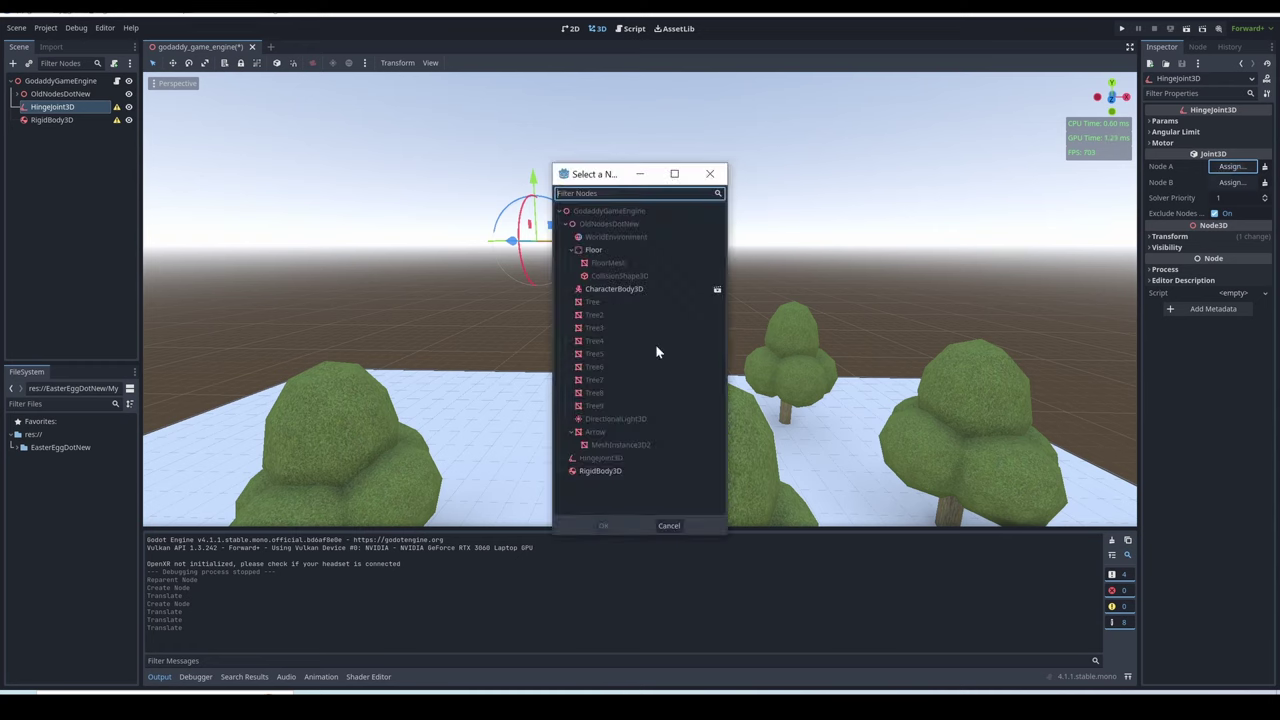
pyautogui.doubleClick(599, 470)
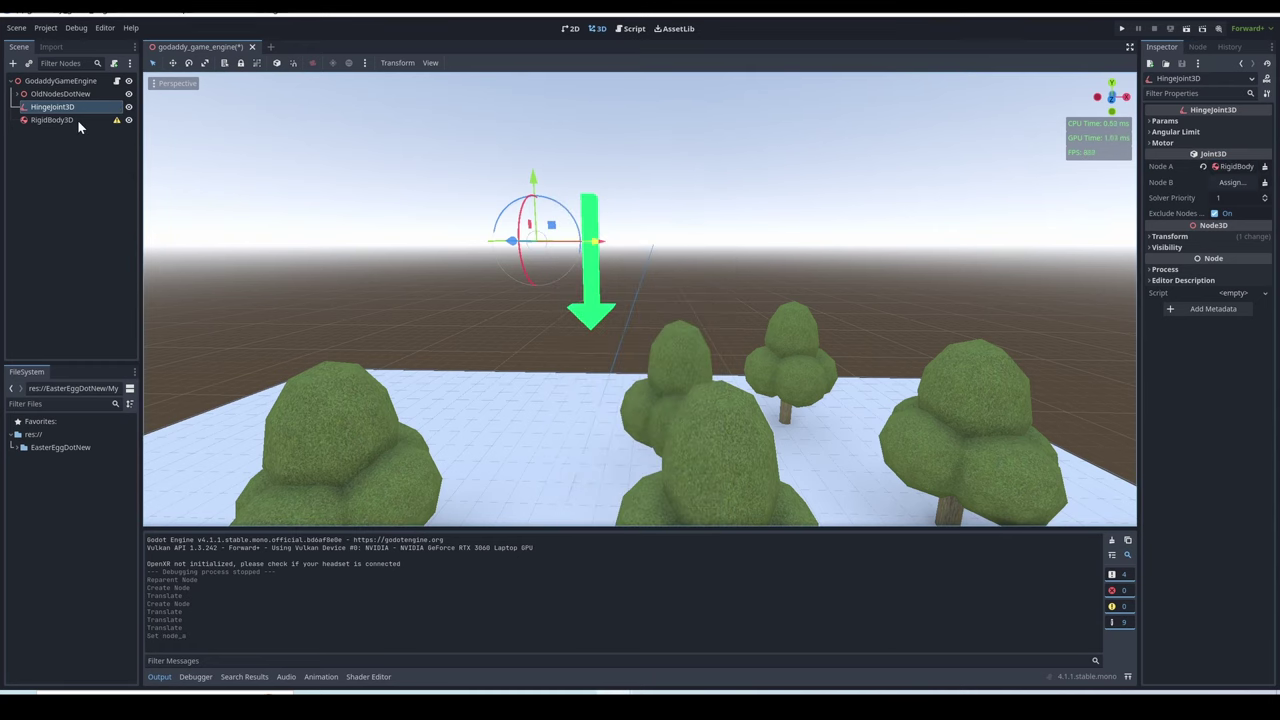
pyautogui.press('F5')
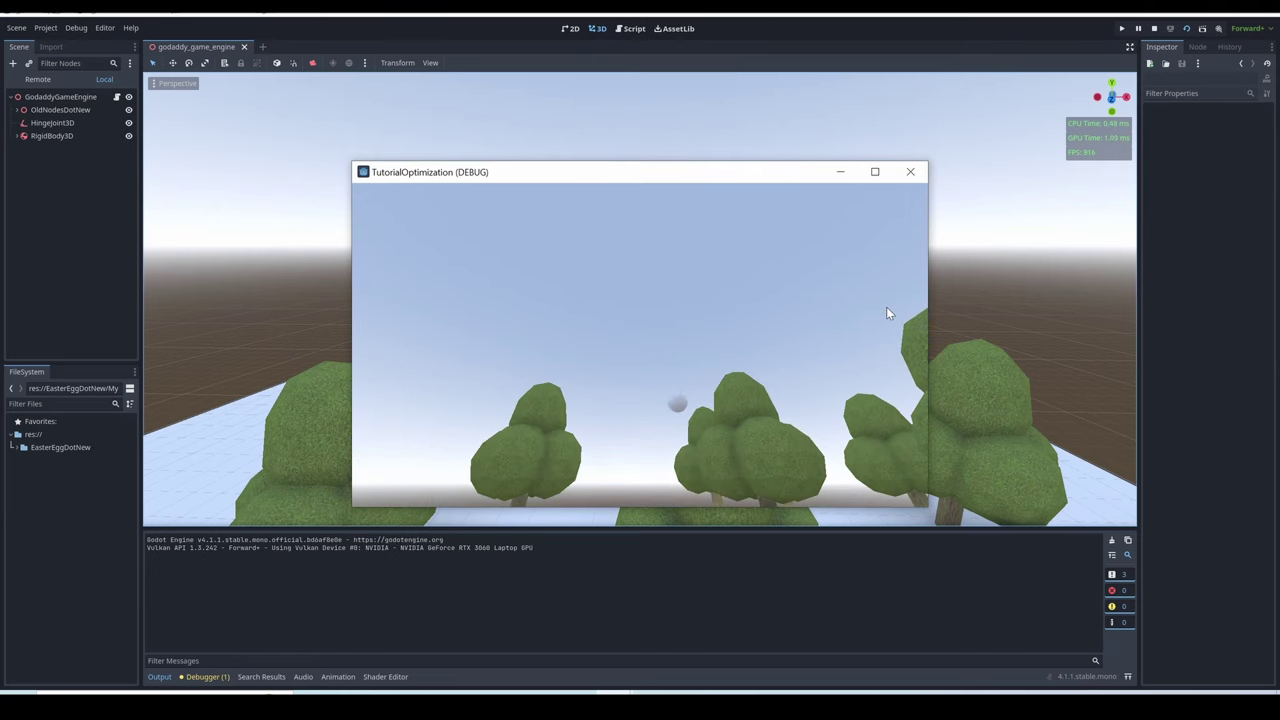
pyautogui.click(909, 171)
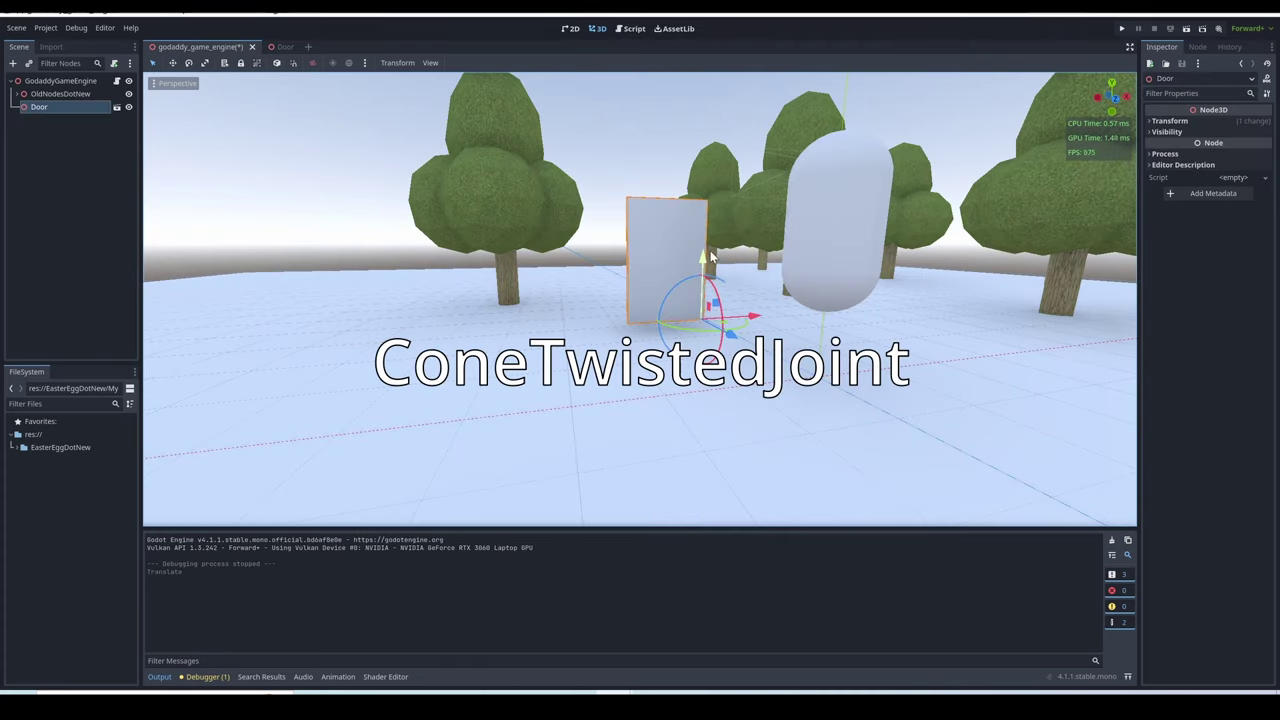
# Reposition the door, run the current door scene, and walk into the door.
pyautogui.moveTo(688, 267); pyautogui.dragTo(672, 268, button='right')
pyautogui.moveTo(691, 282); pyautogui.dragTo(698, 288)
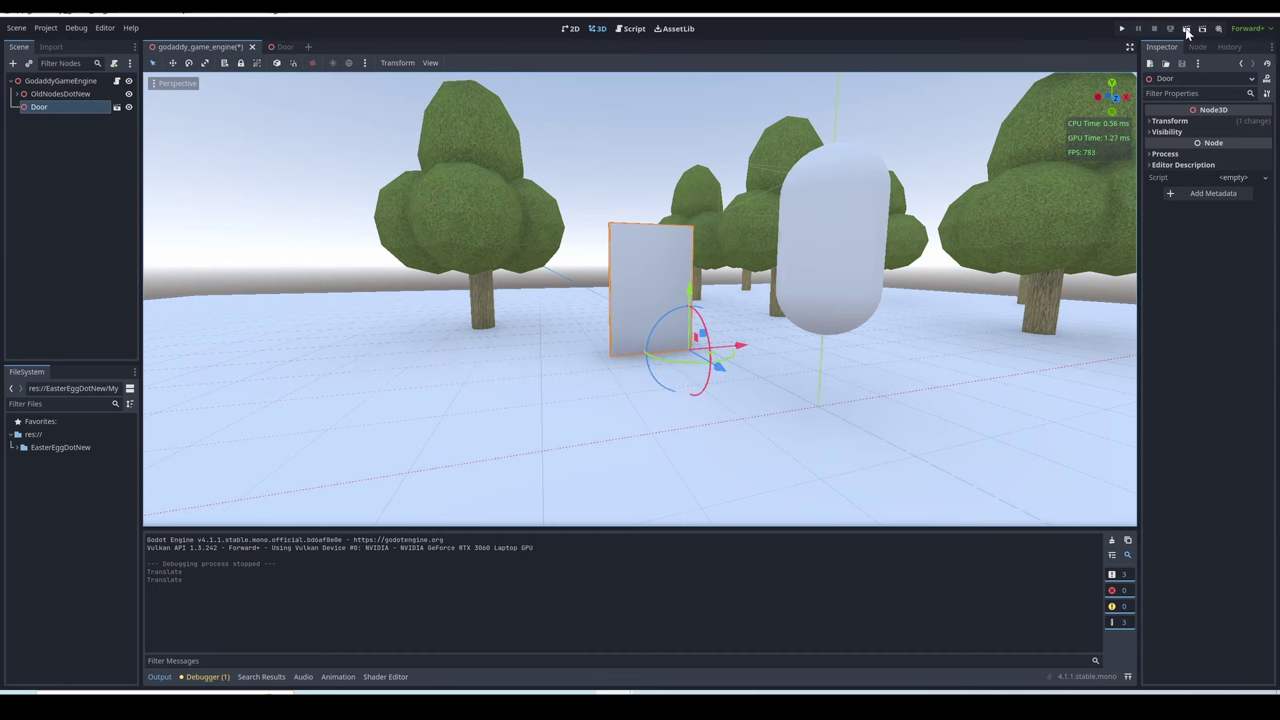
pyautogui.click(1187, 29)
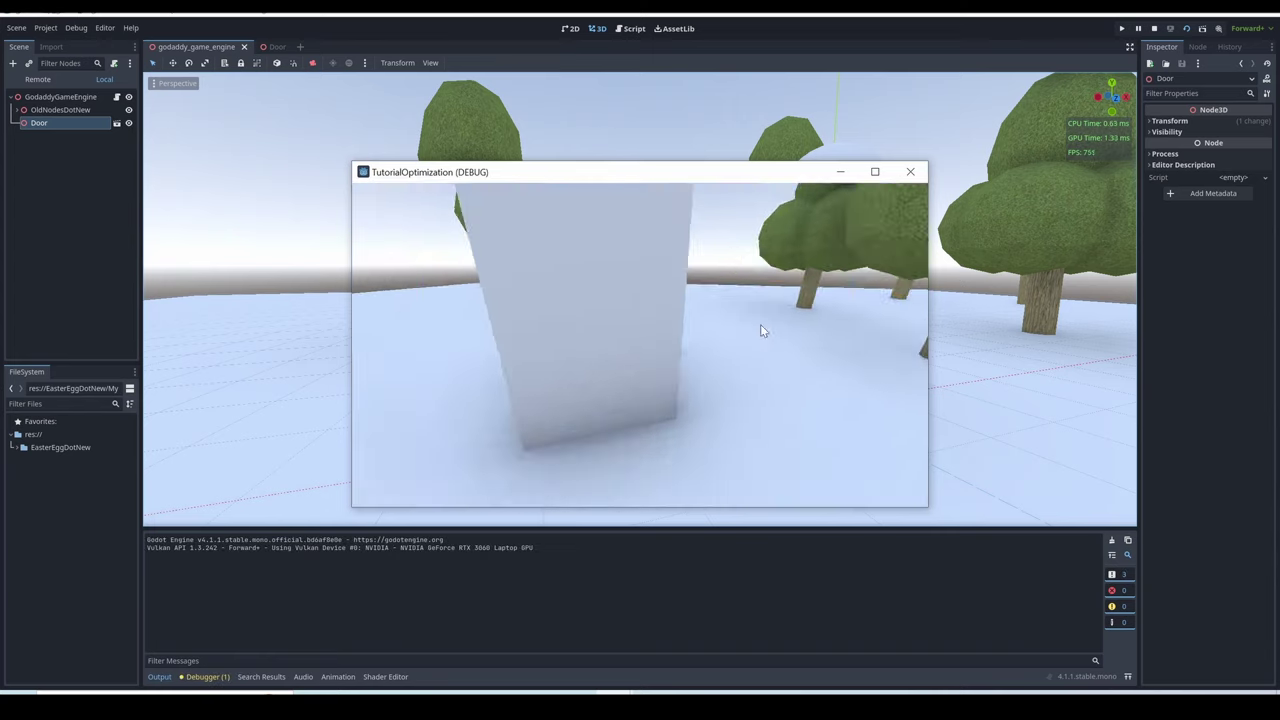
pyautogui.press('w')
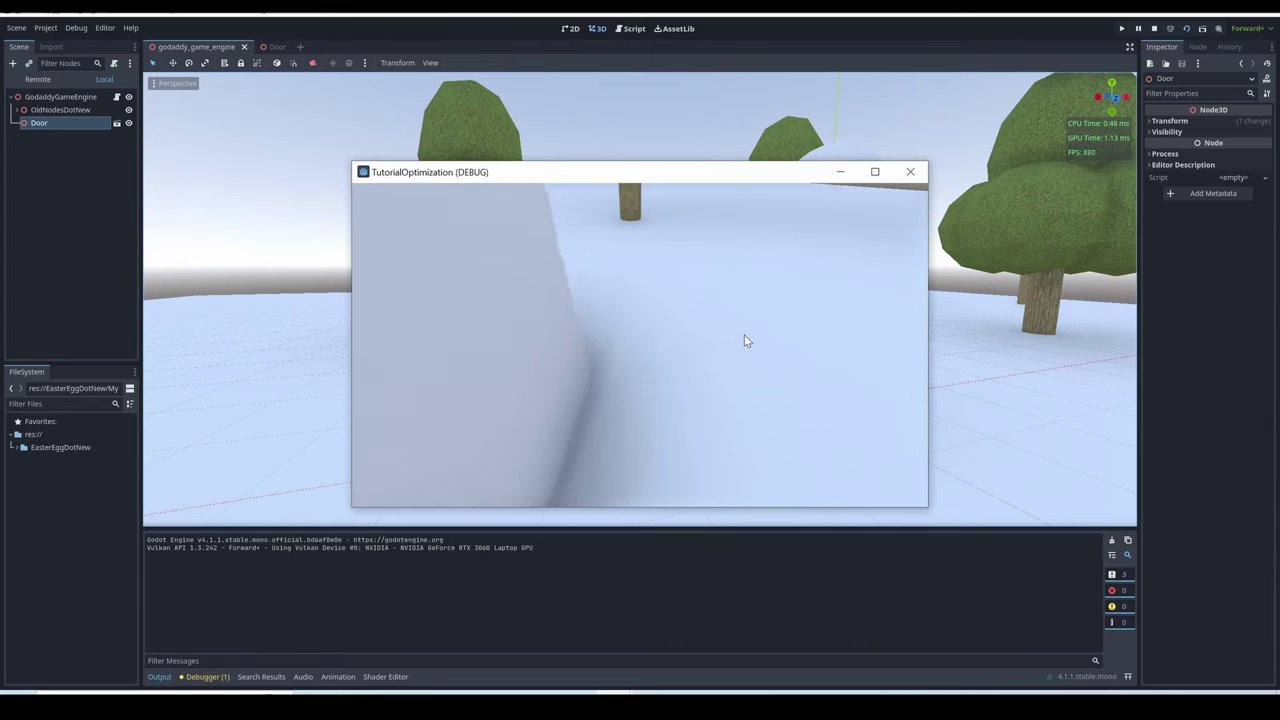
# Walk into the door and toward the tree again, then close the game window.
pyautogui.press('s')
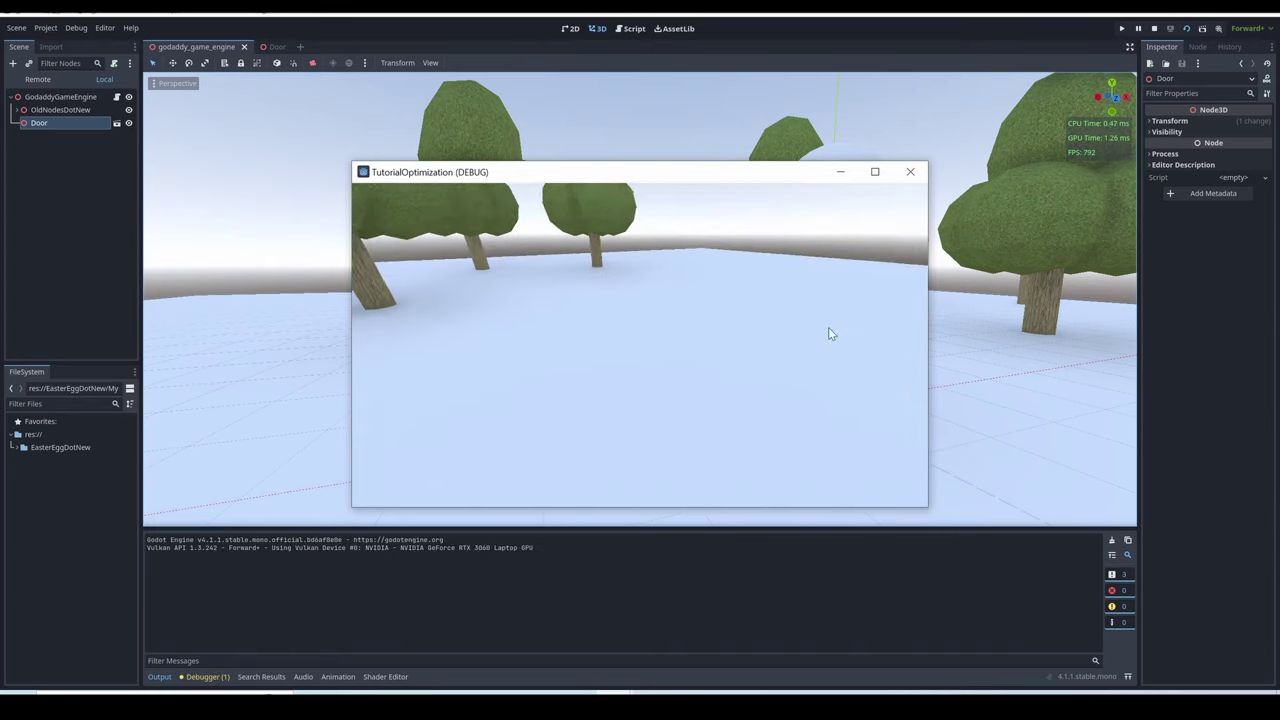
pyautogui.press('w')
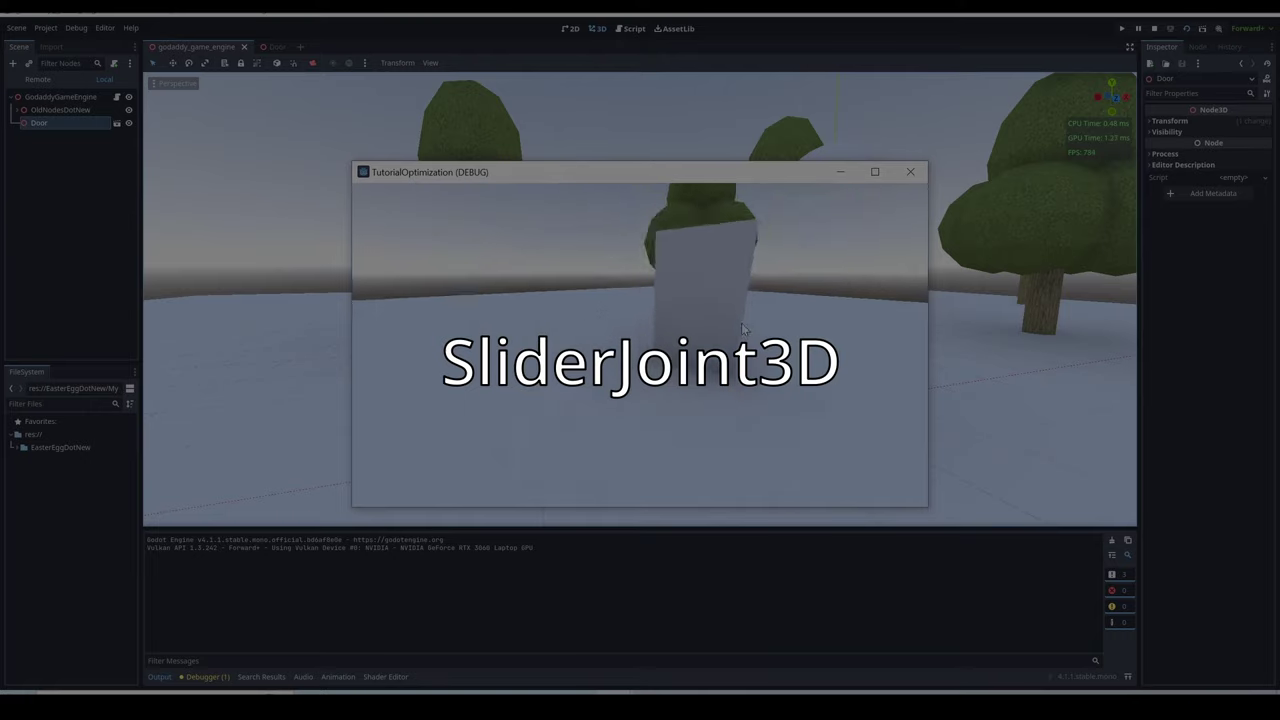
pyautogui.press('w')
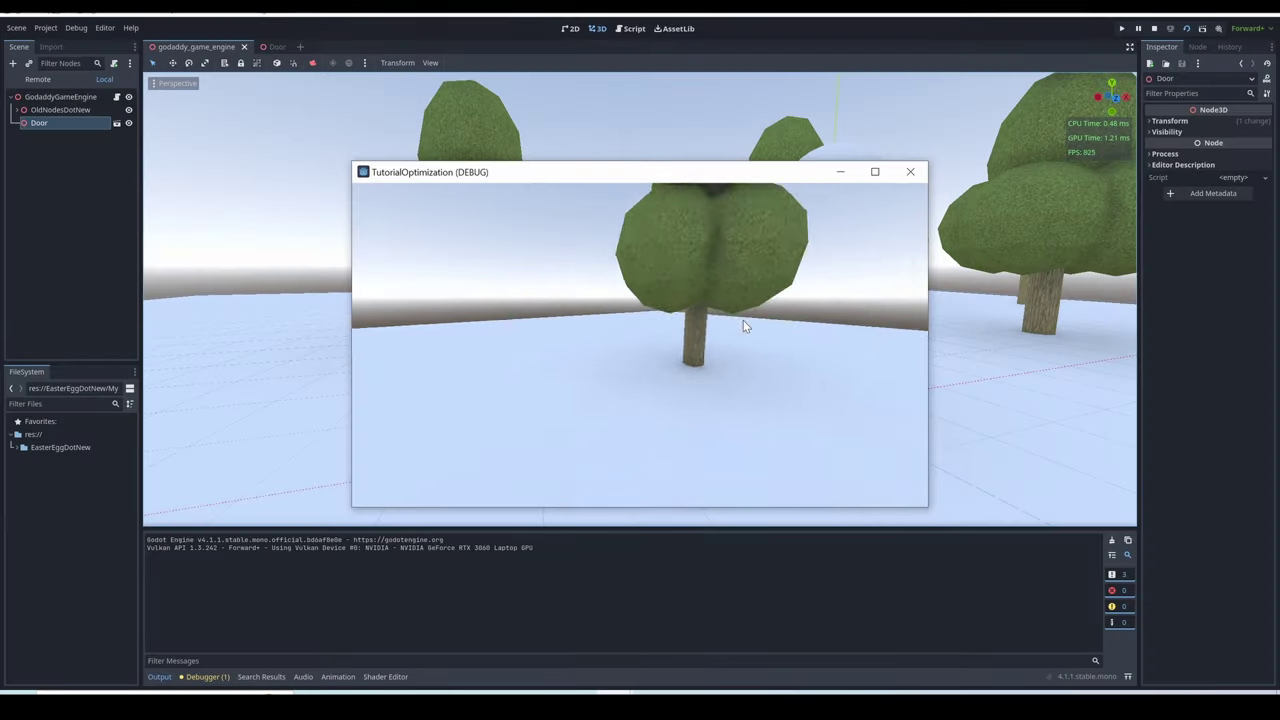
pyautogui.press('s')
pyautogui.click(910, 172)
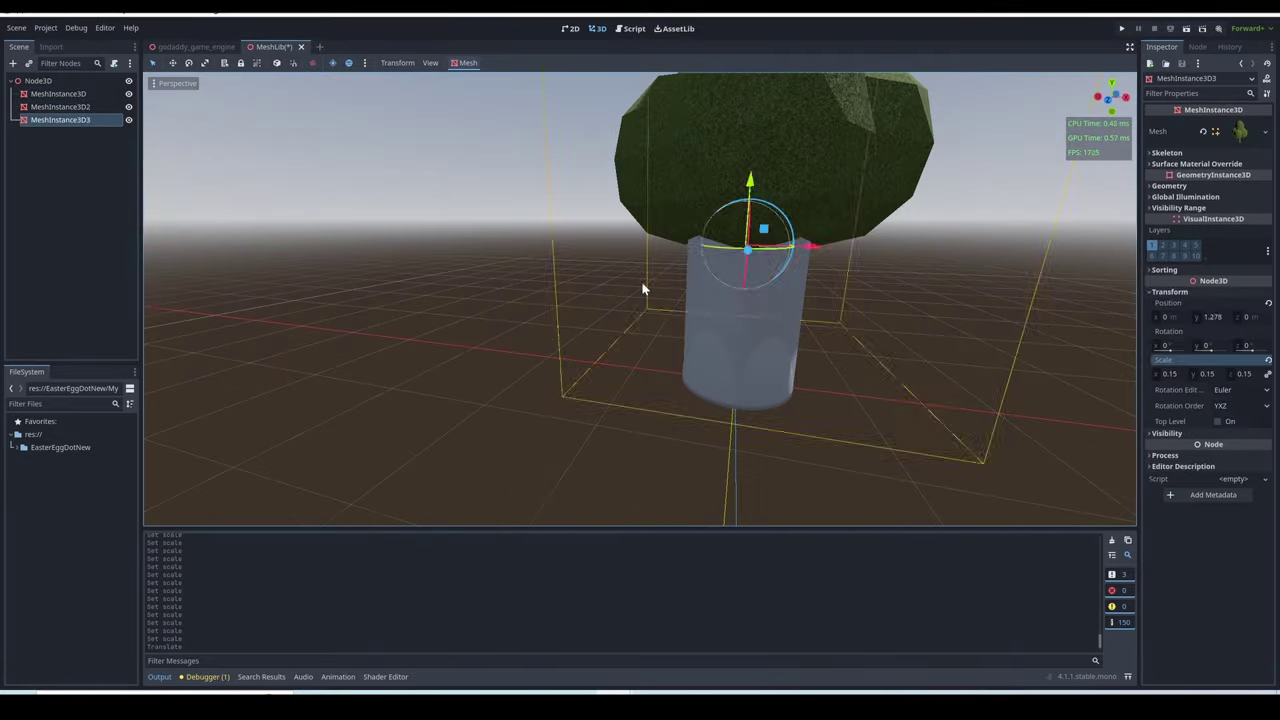
# Export the scene's meshes as the mesh library Lib.tres.
pyautogui.click(643, 289)
pyautogui.click(17, 28)
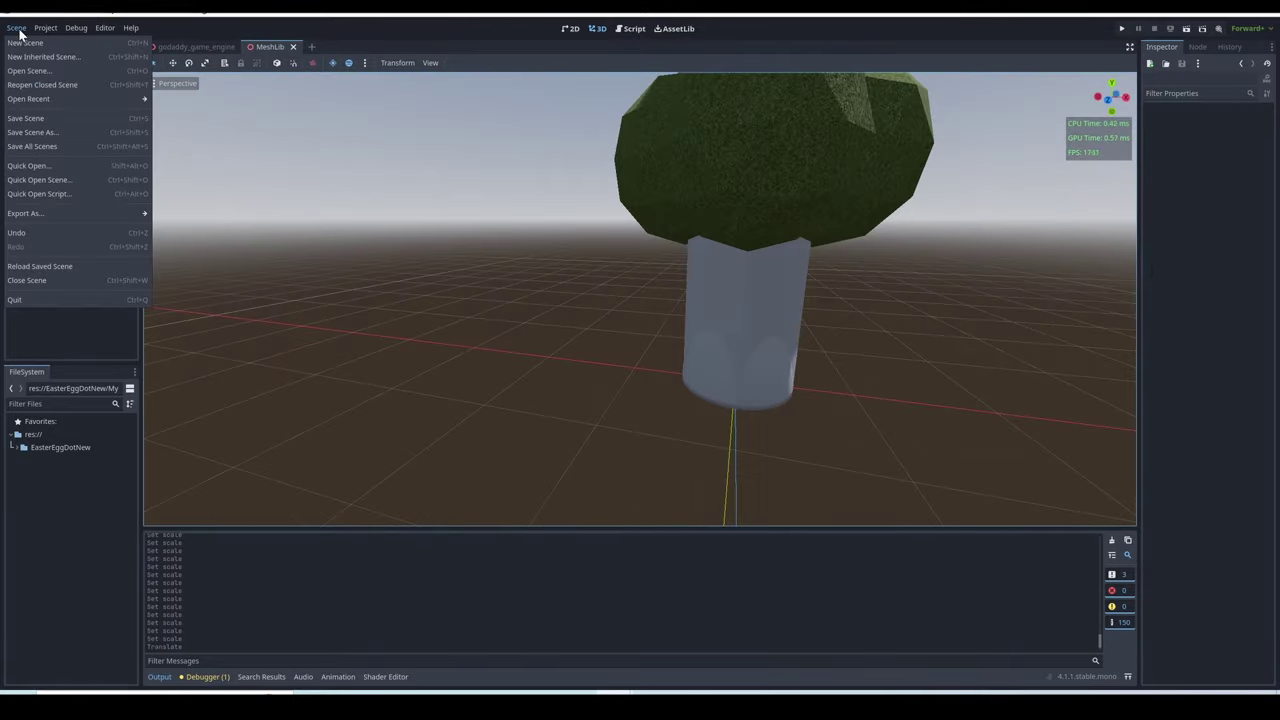
pyautogui.click(178, 215)
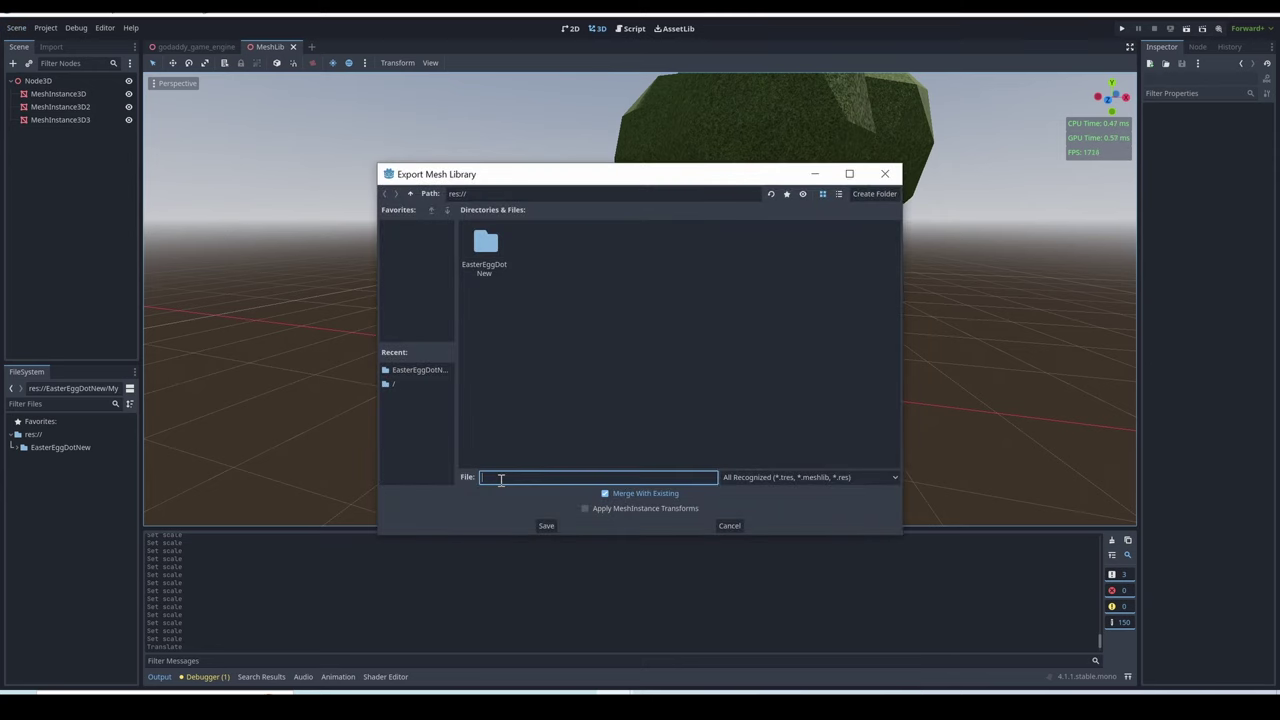
pyautogui.click(555, 526)
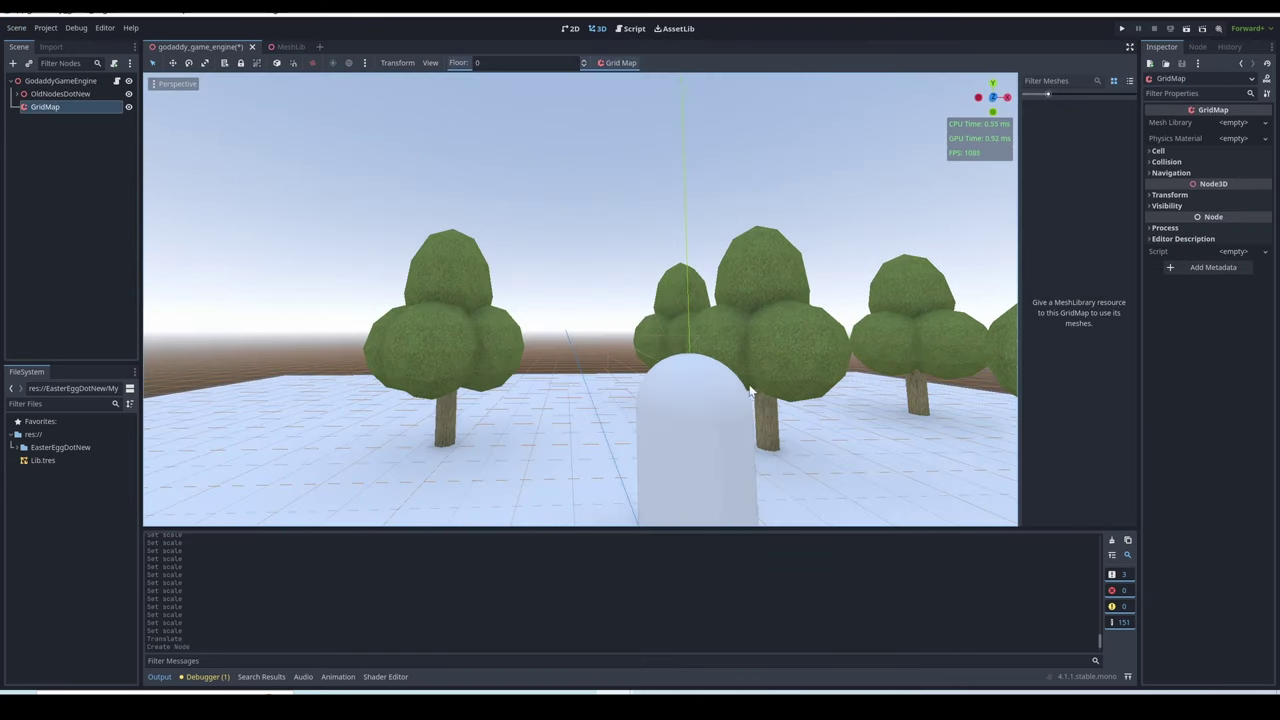
# Quick-load Lib.tres as the GridMap's mesh library.
pyautogui.moveTo(750, 390); pyautogui.dragTo(1010, 260, button='middle')
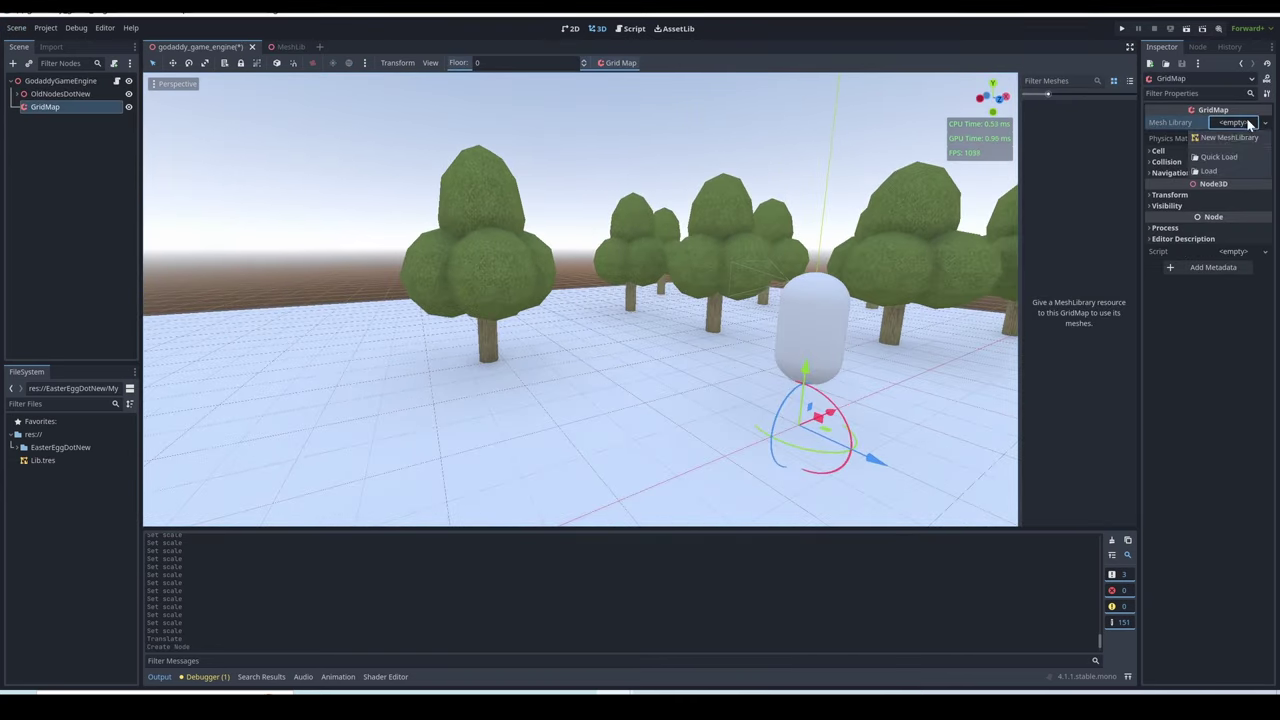
pyautogui.click(1218, 157)
pyautogui.click(585, 460)
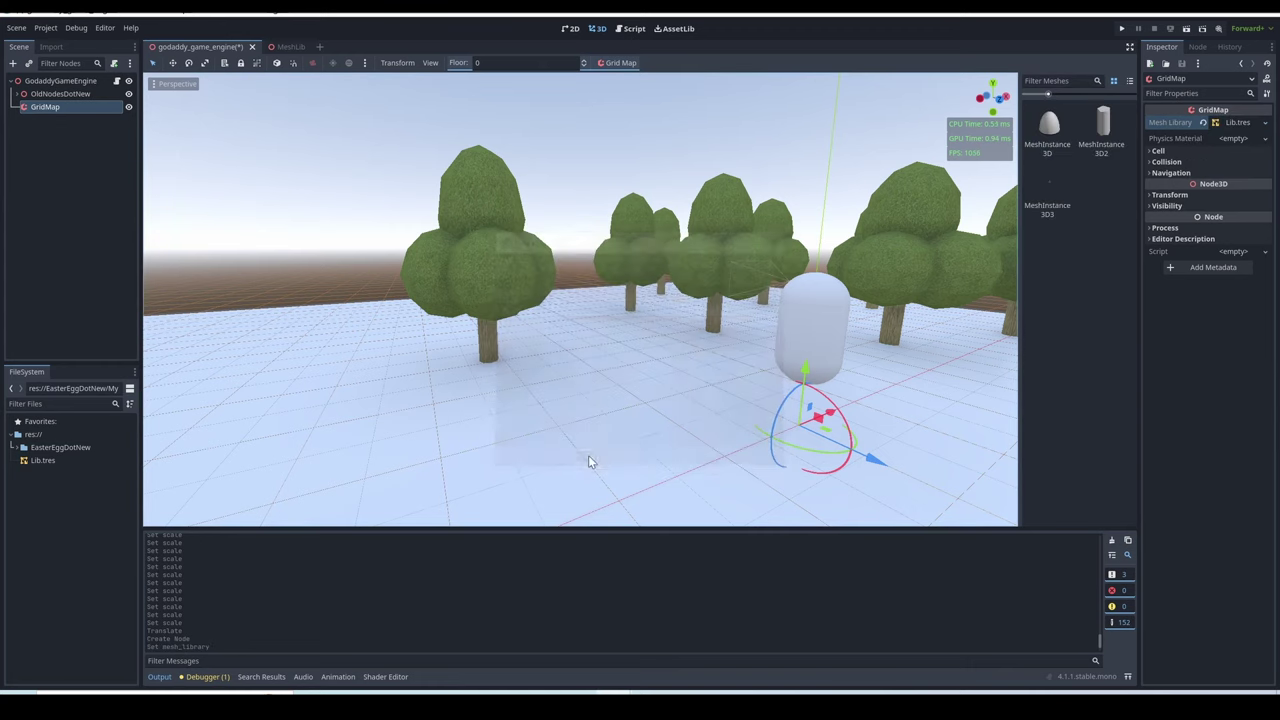
pyautogui.moveTo(589, 457); pyautogui.dragTo(589, 457, button='right')
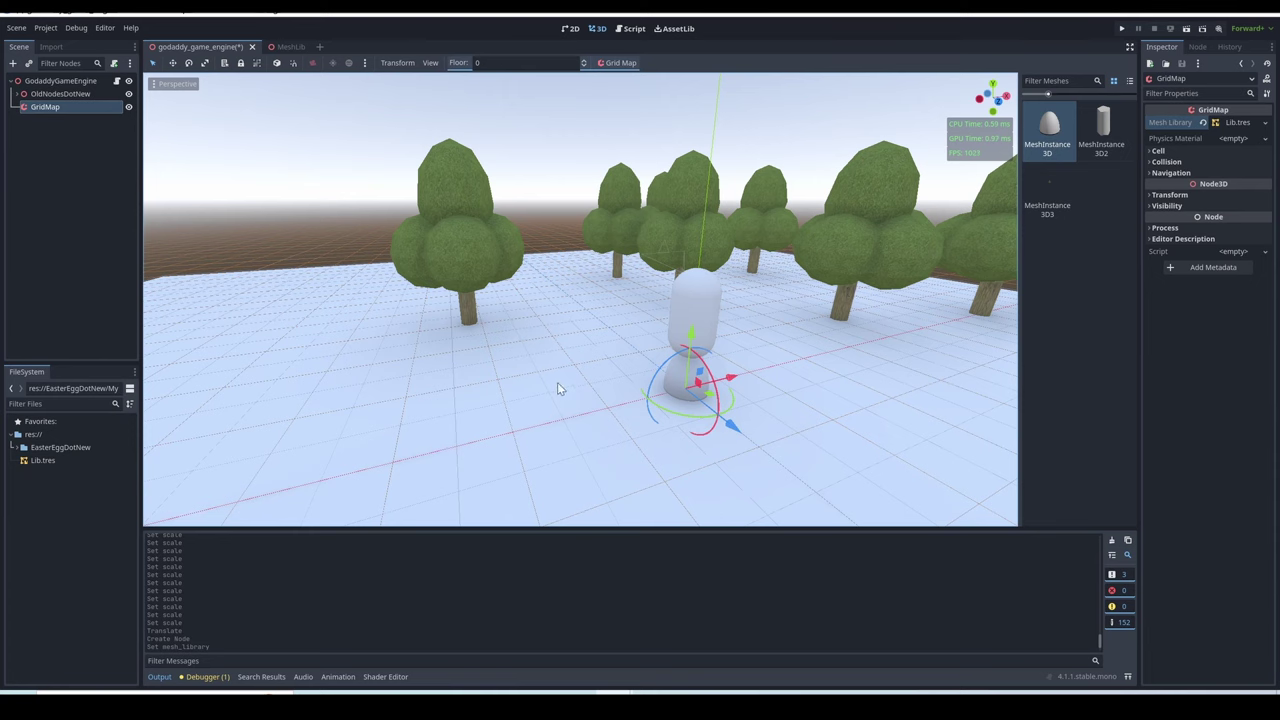
# Paint rounded, pillar and tree meshes on the floor grid and adjust the GridMap cell size.
pyautogui.click(558, 447)
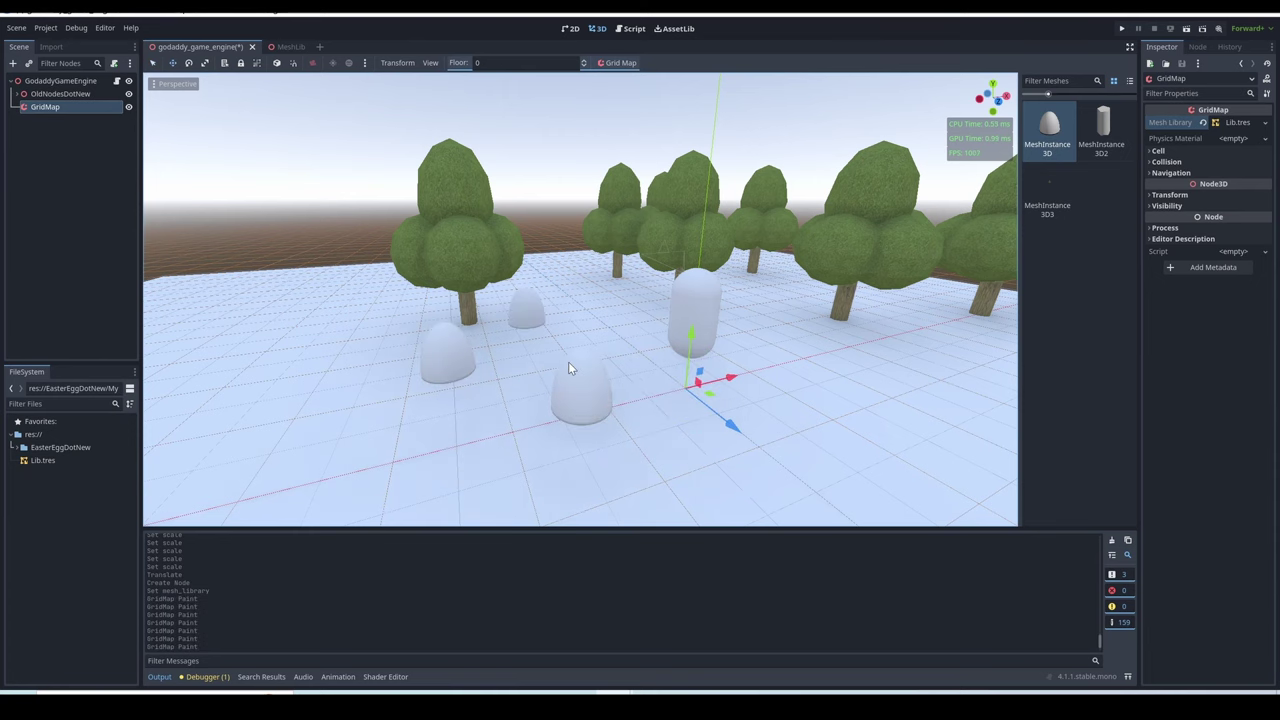
pyautogui.click(1101, 128)
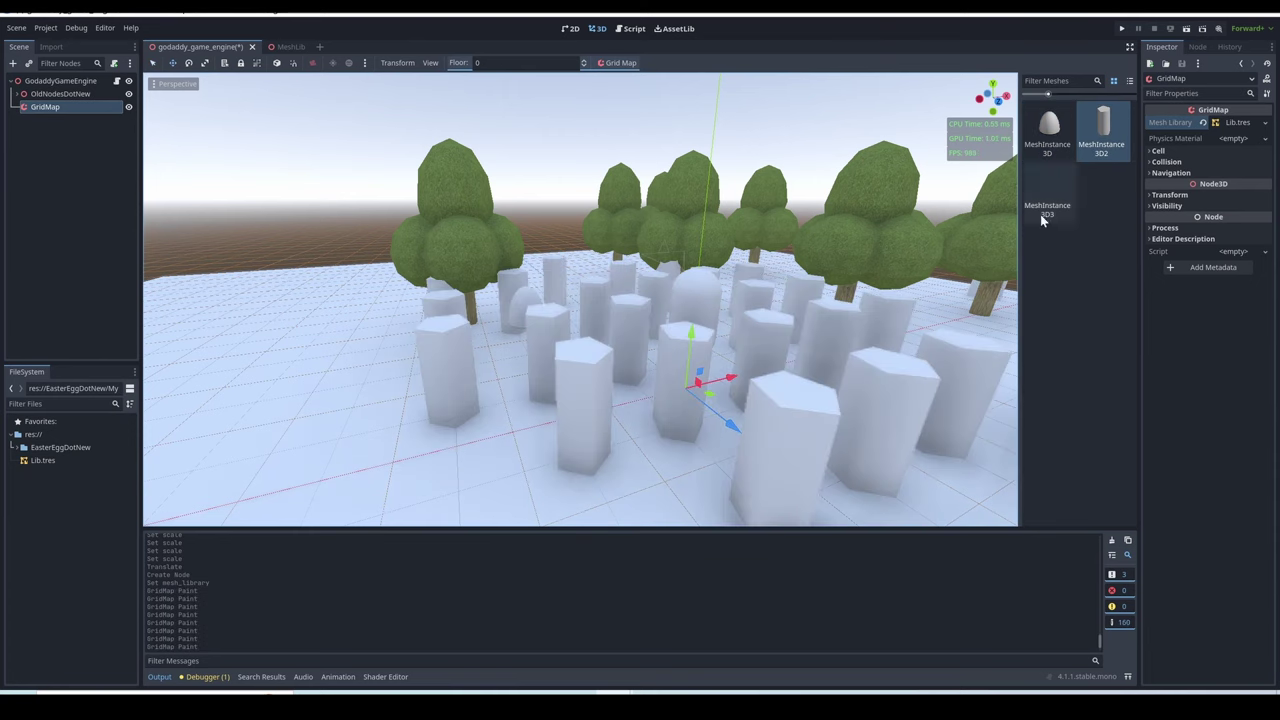
pyautogui.click(620, 62)
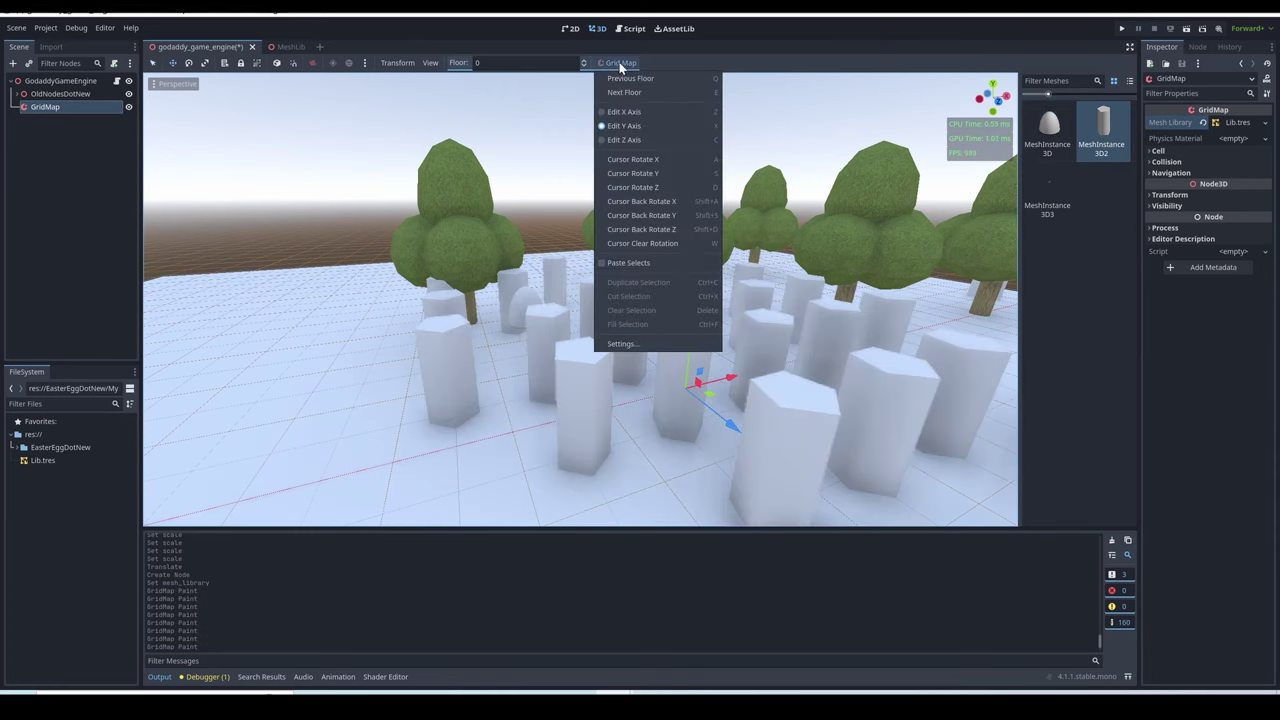
pyautogui.click(625, 111)
pyautogui.click(617, 62)
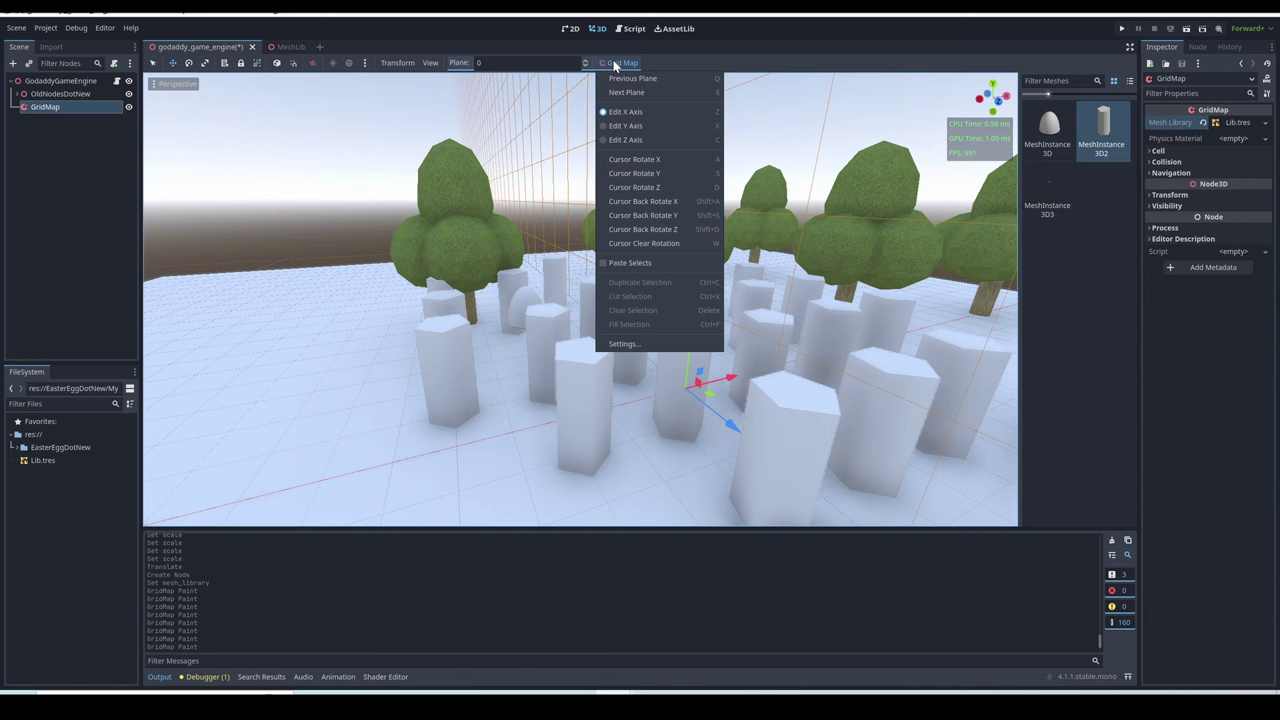
pyautogui.click(631, 127)
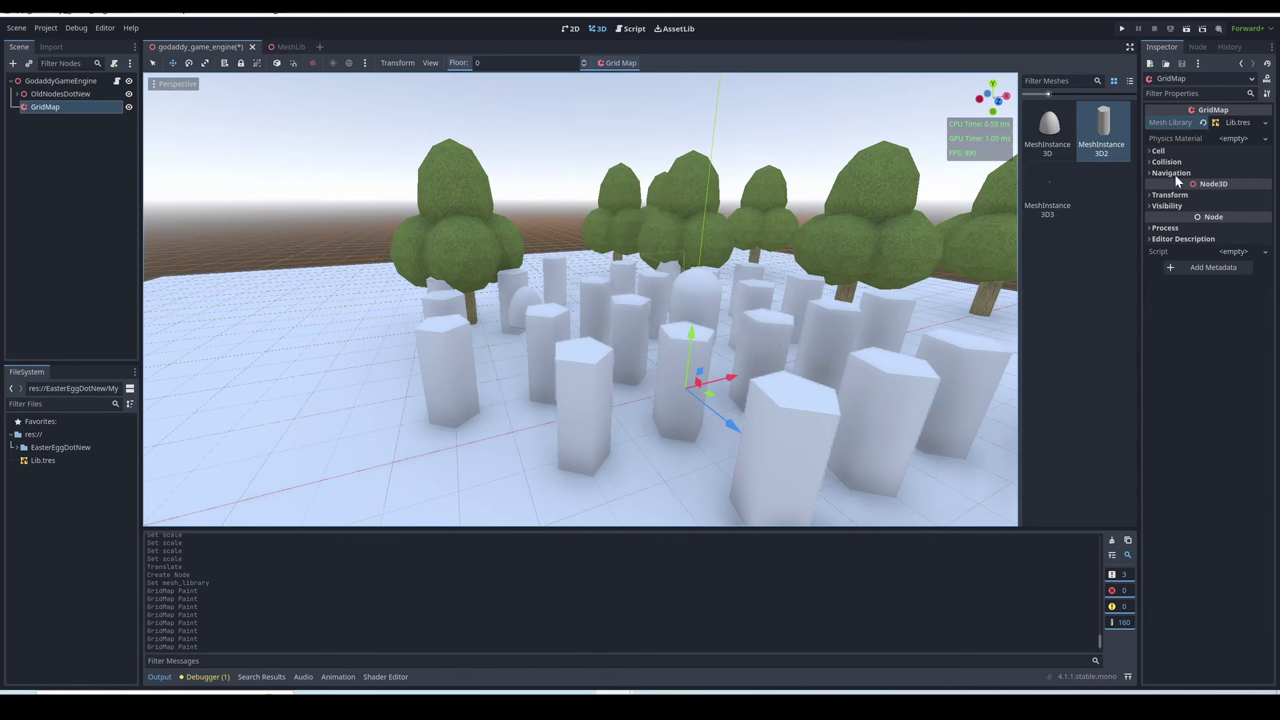
pyautogui.click(1047, 192)
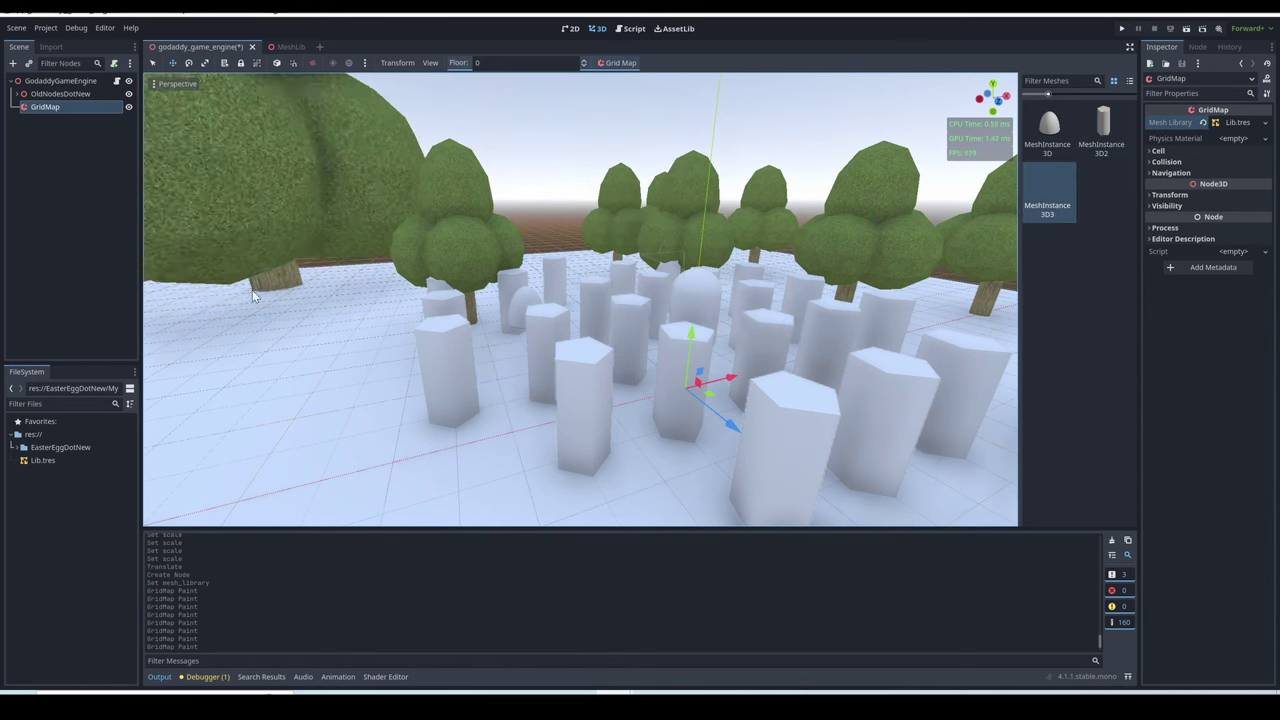
pyautogui.click(1177, 148)
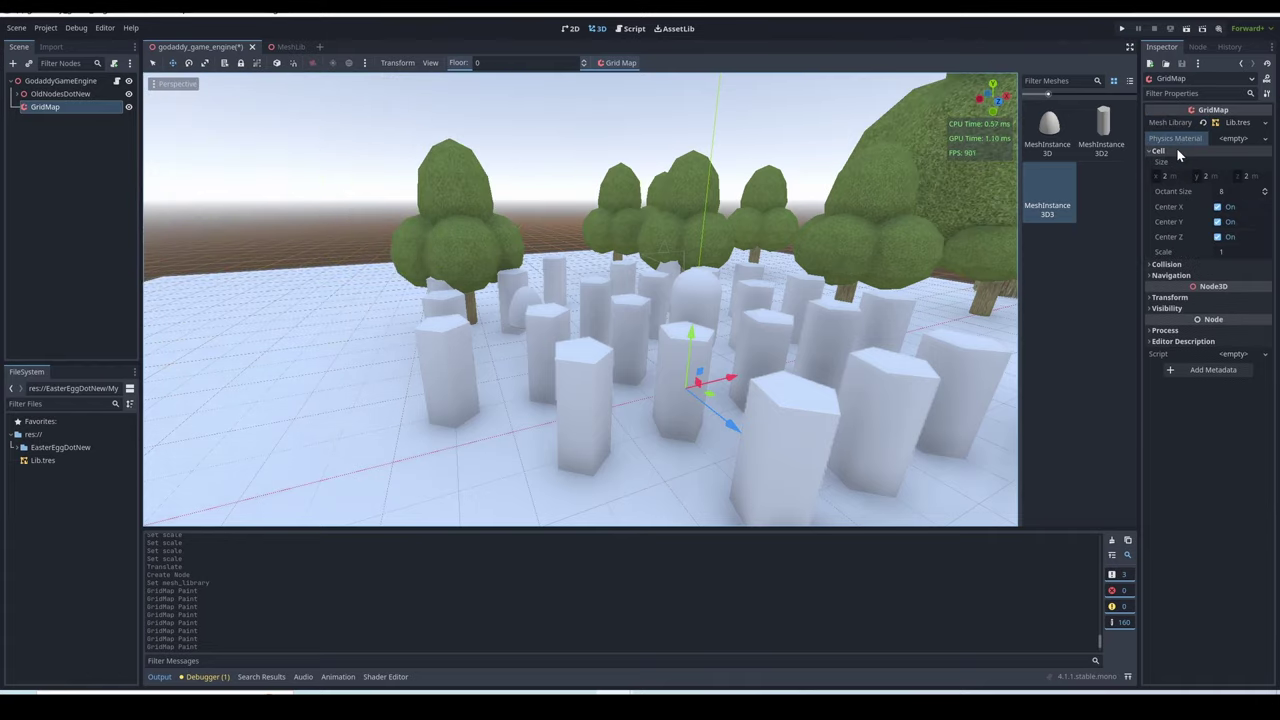
pyautogui.moveTo(1165, 176); pyautogui.dragTo(1200, 176)
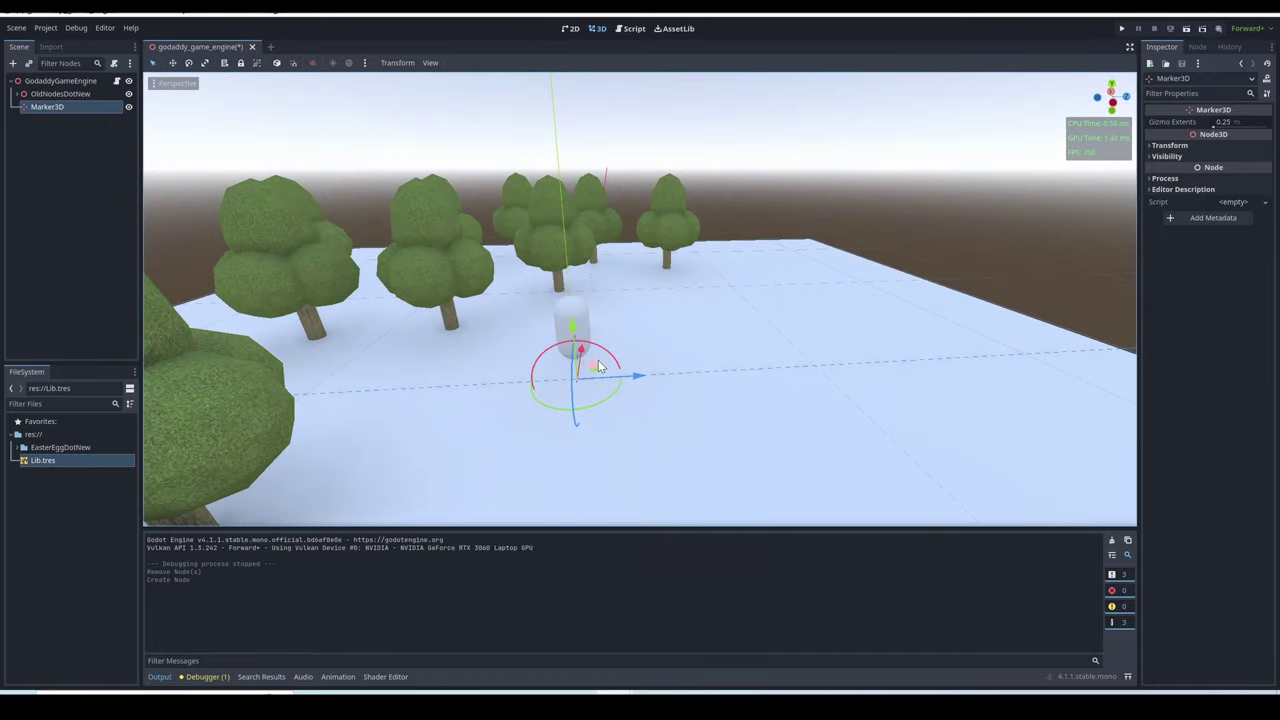
# Move the Marker3D into place above the floor and frame it in the view.
pyautogui.moveTo(855, 230); pyautogui.dragTo(841, 313)
pyautogui.press('f')
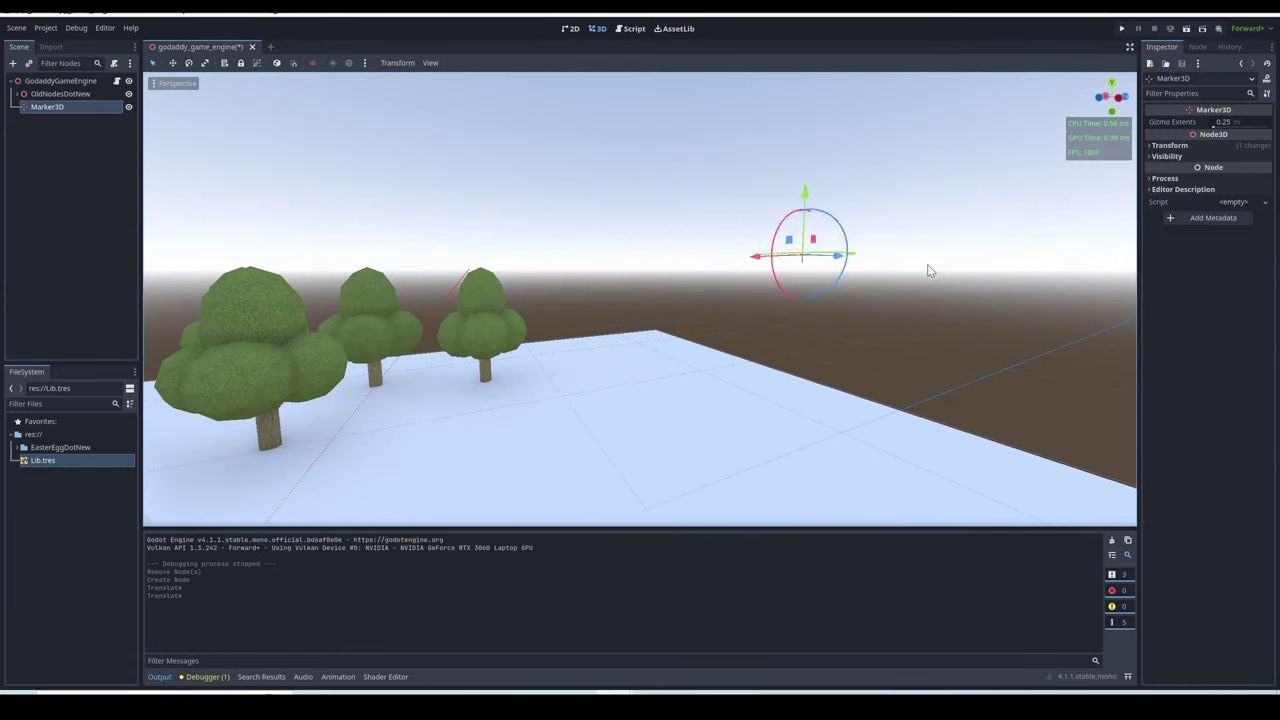
pyautogui.click(927, 264)
pyautogui.press('w')
pyautogui.moveTo(927, 264); pyautogui.dragTo(352, 160, button='right')
# Enlarge the Marker3D's gizmo extents from 0.25 to about 40.
pyautogui.doubleClick(47, 106)
pyautogui.moveTo(1228, 121); pyautogui.dragTo(1260, 121)
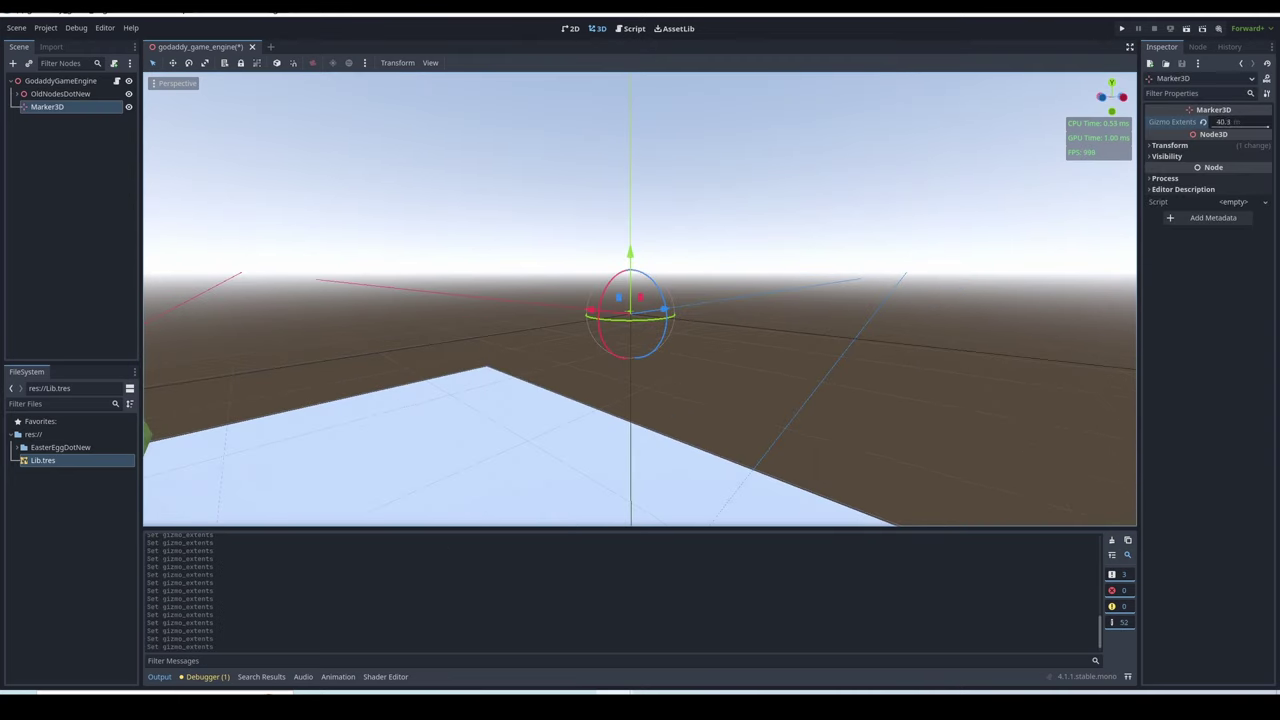
pyautogui.click(868, 224)
pyautogui.moveTo(868, 224); pyautogui.dragTo(712, 265, button='right')
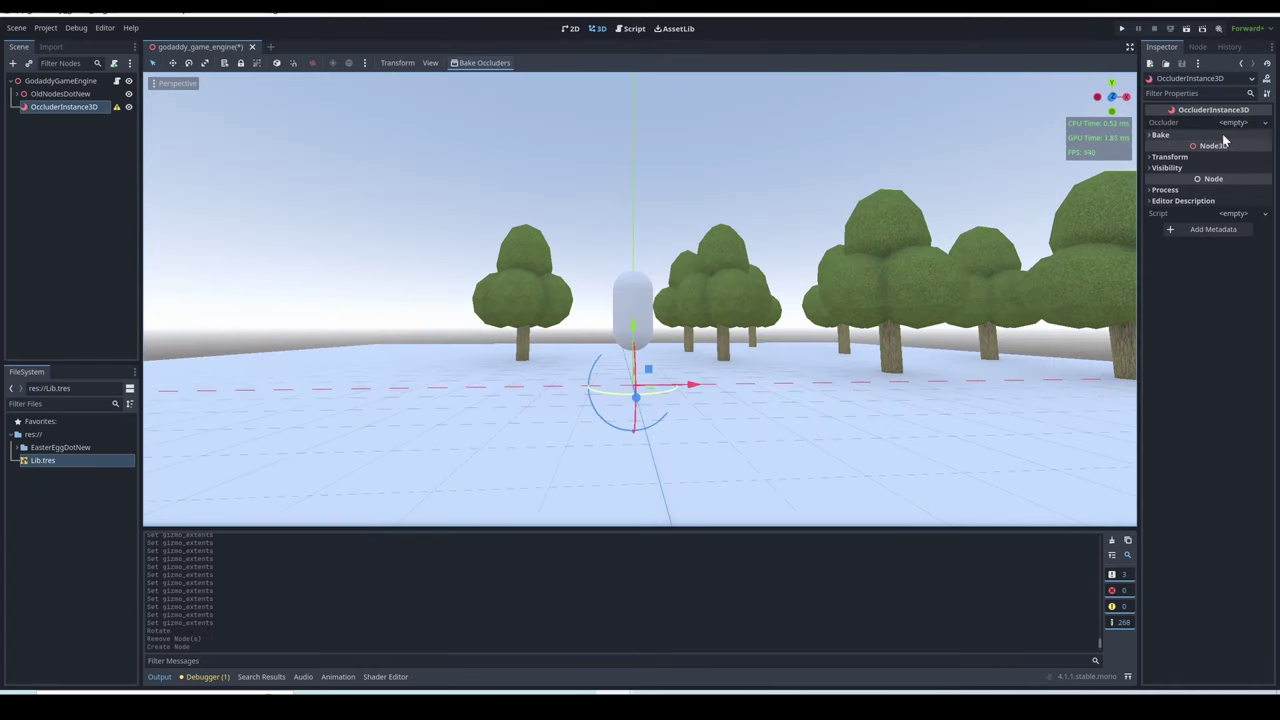
# Give the OccluderInstance3D a new quad occluder and resize it by its corner.
pyautogui.click(1232, 122)
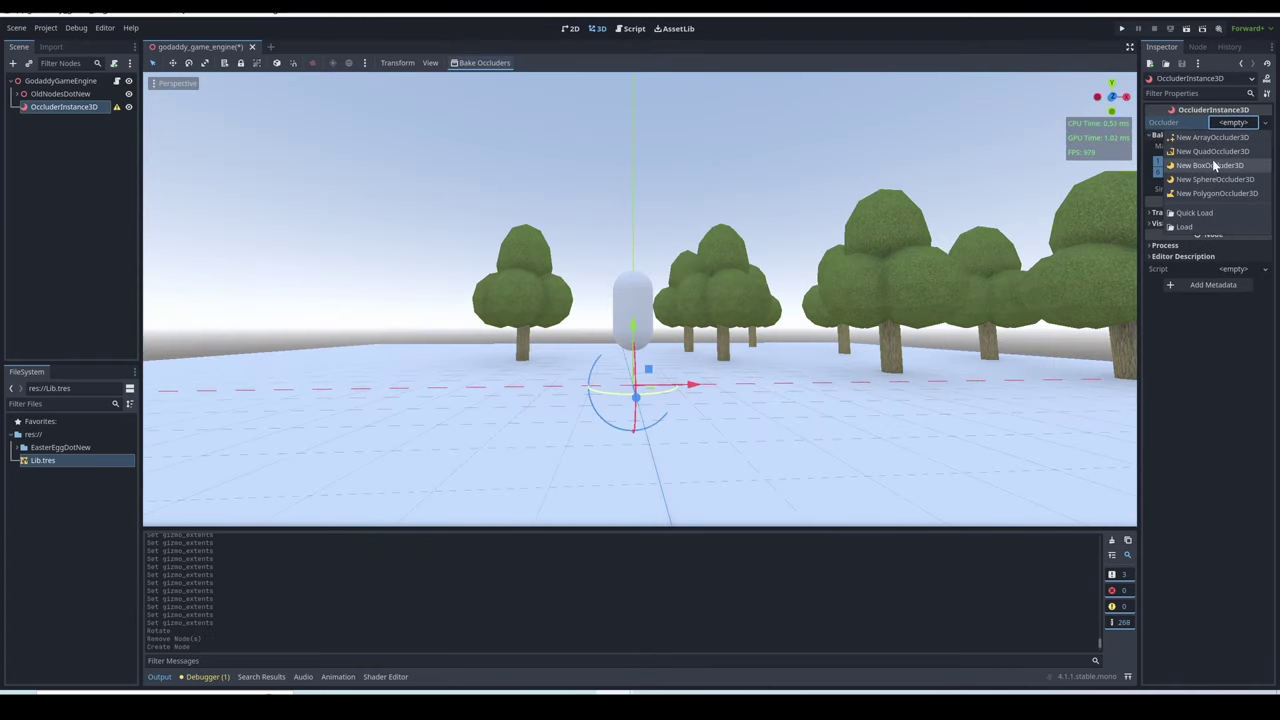
pyautogui.click(1212, 151)
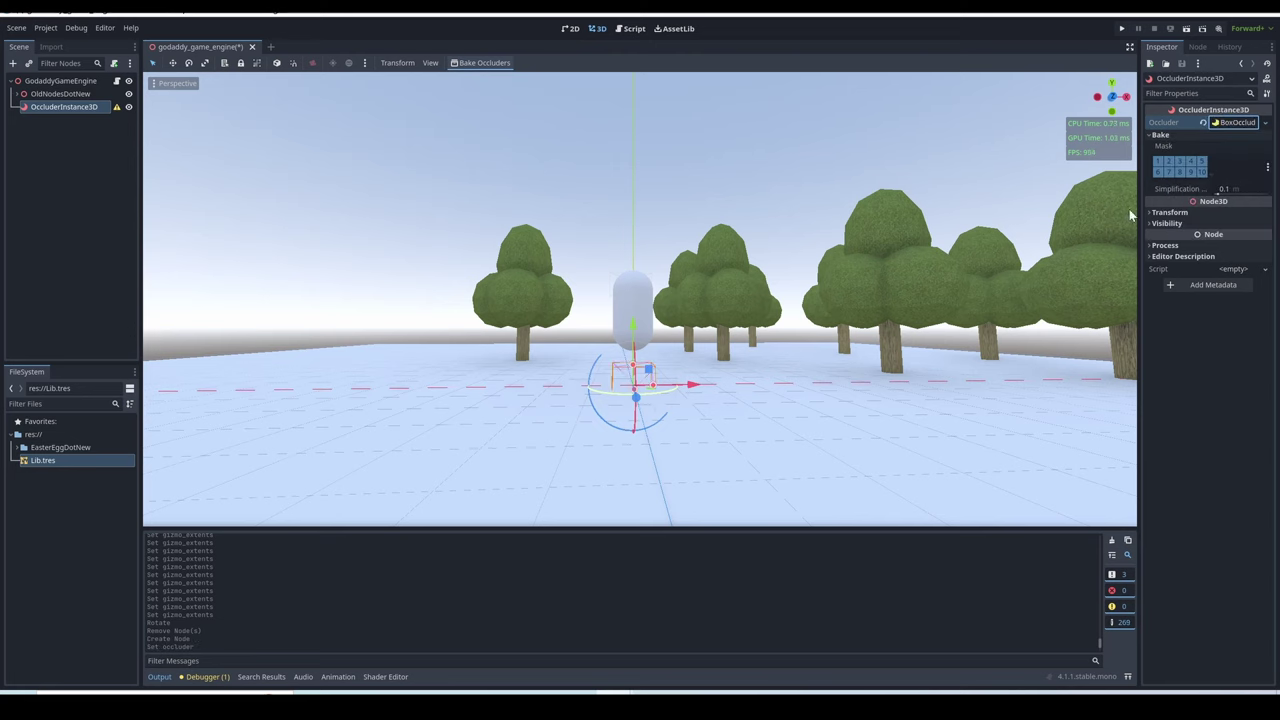
pyautogui.scroll(5, 630, 432)
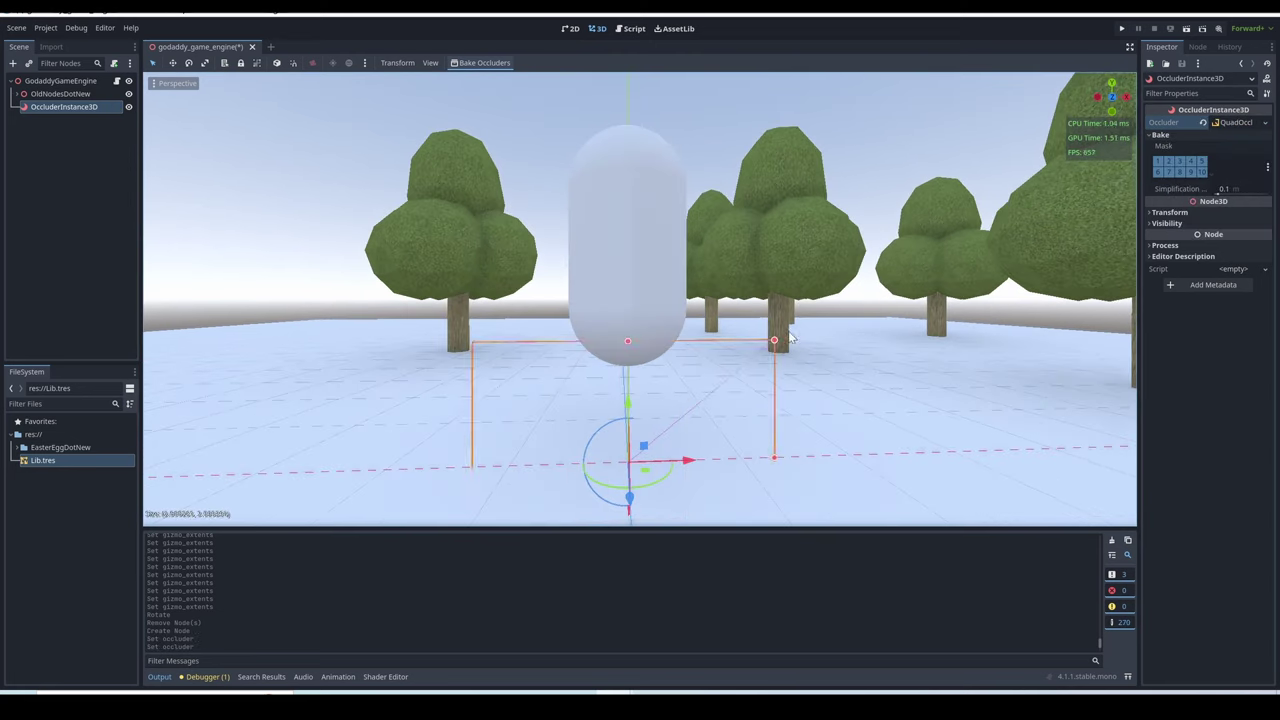
pyautogui.moveTo(978, 160); pyautogui.dragTo(1000, 170)
pyautogui.moveTo(640, 300)
pyautogui.mouseDown(button='middle')
pyautogui.moveTo(700, 290)
pyautogui.moveTo(680, 320)
pyautogui.moveTo(660, 310)
pyautogui.moveTo(700, 280)
pyautogui.moveTo(650, 380)
pyautogui.moveTo(640, 300)
pyautogui.mouseUp(button='middle')
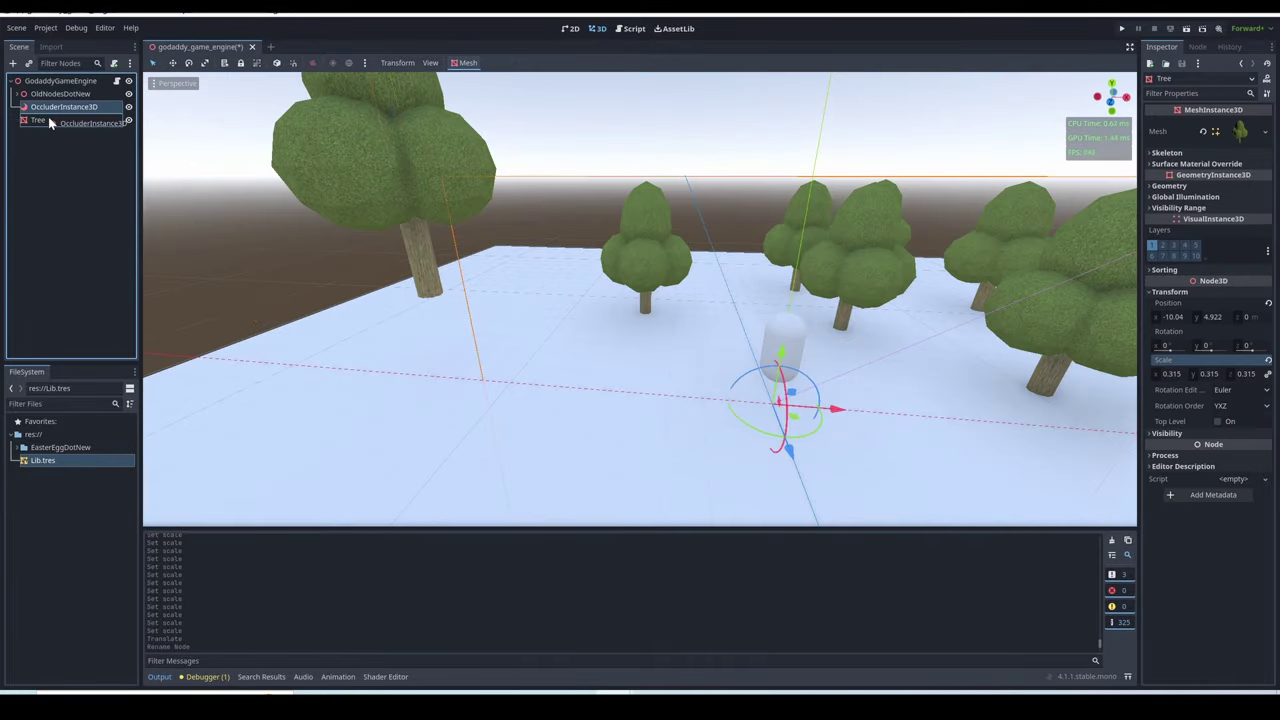
# Parent the occluder under Tree, bake occluders, and save the occluder data.
pyautogui.moveTo(60, 106); pyautogui.dragTo(49, 117)
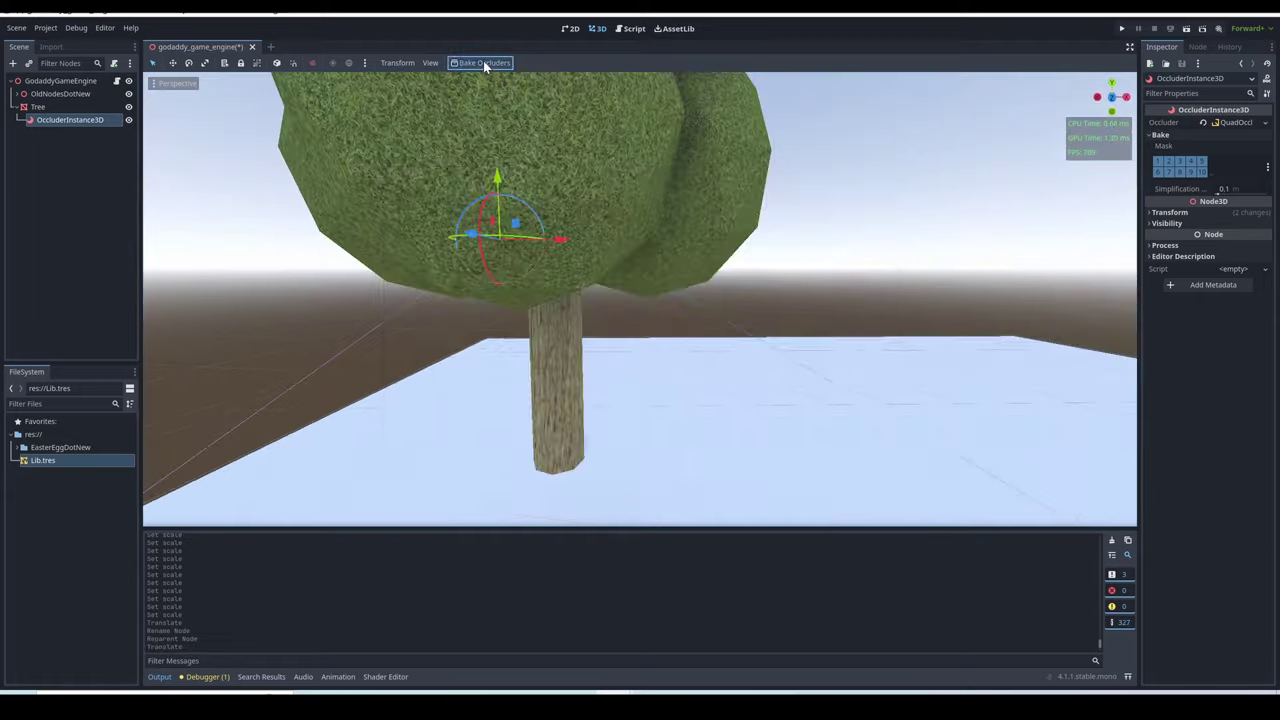
pyautogui.click(483, 62)
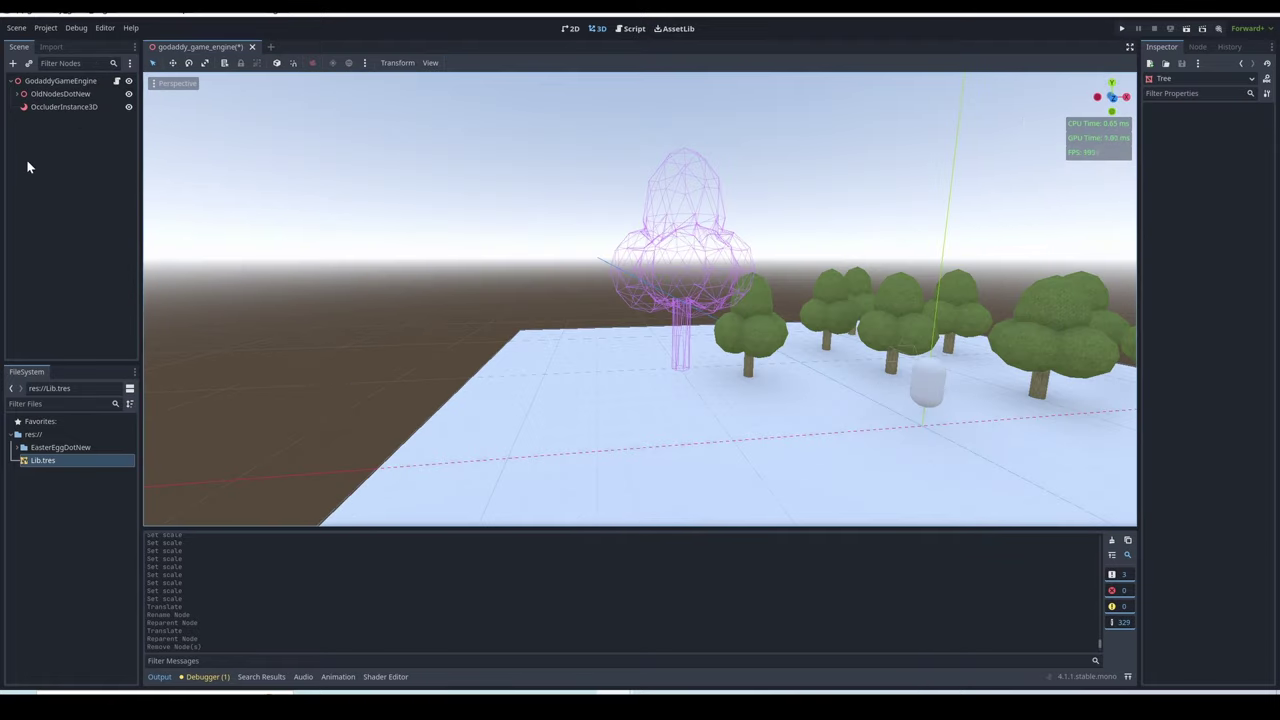
pyautogui.click(64, 106)
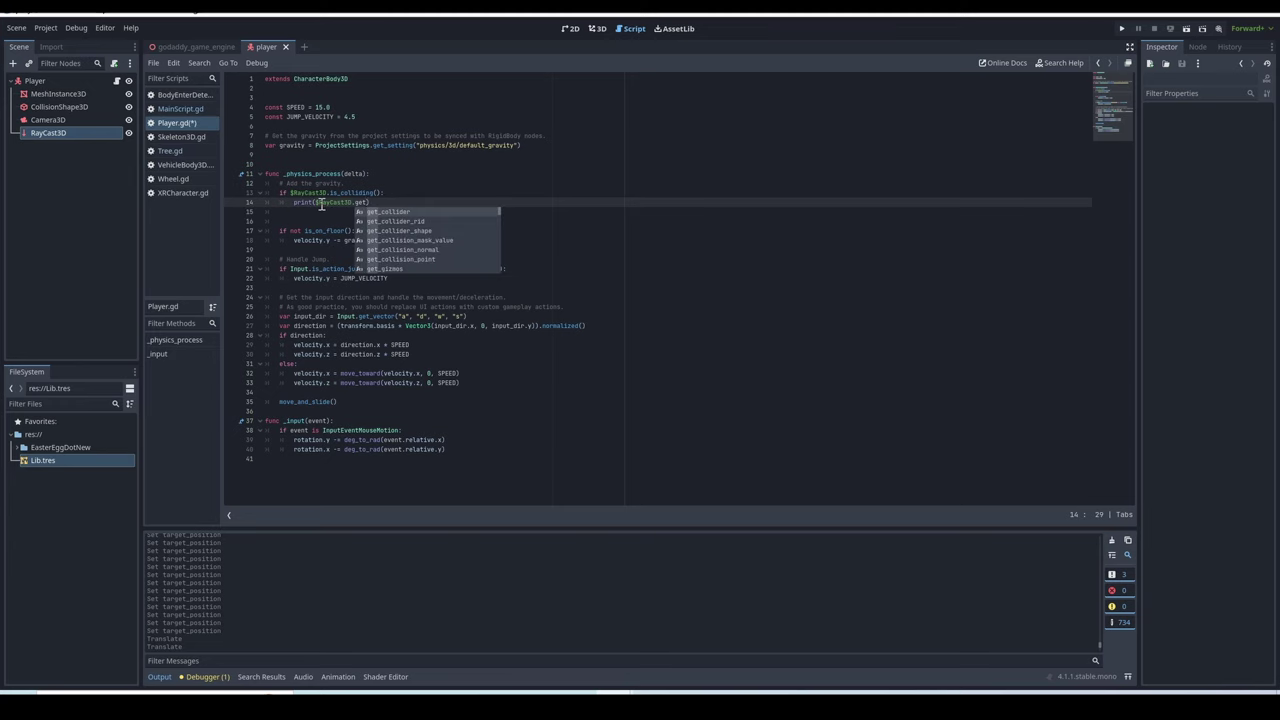
# Accept the get_collider() suggestion to complete print($RayCast3D.get_collider()).
pyautogui.press('Return')
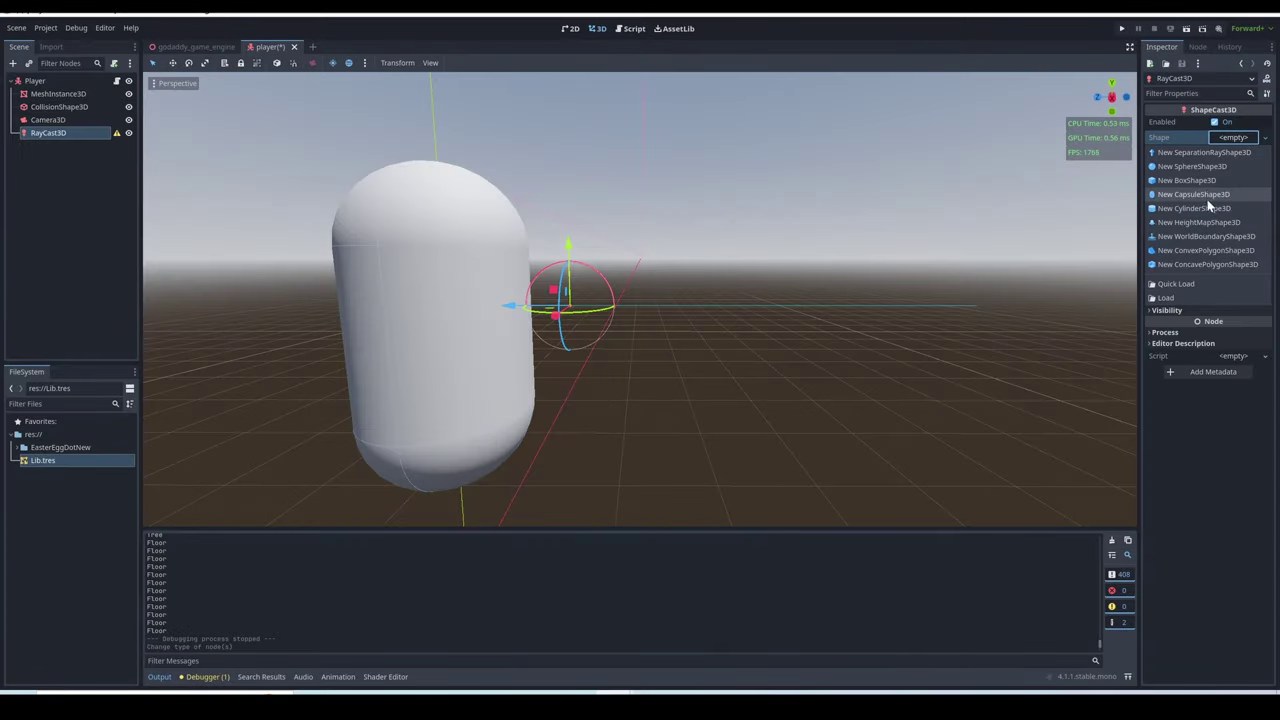
# Give the ShapeCast3D a sphere shape with target z 2.385, then move right past the wall to the trees.
pyautogui.click(1200, 166)
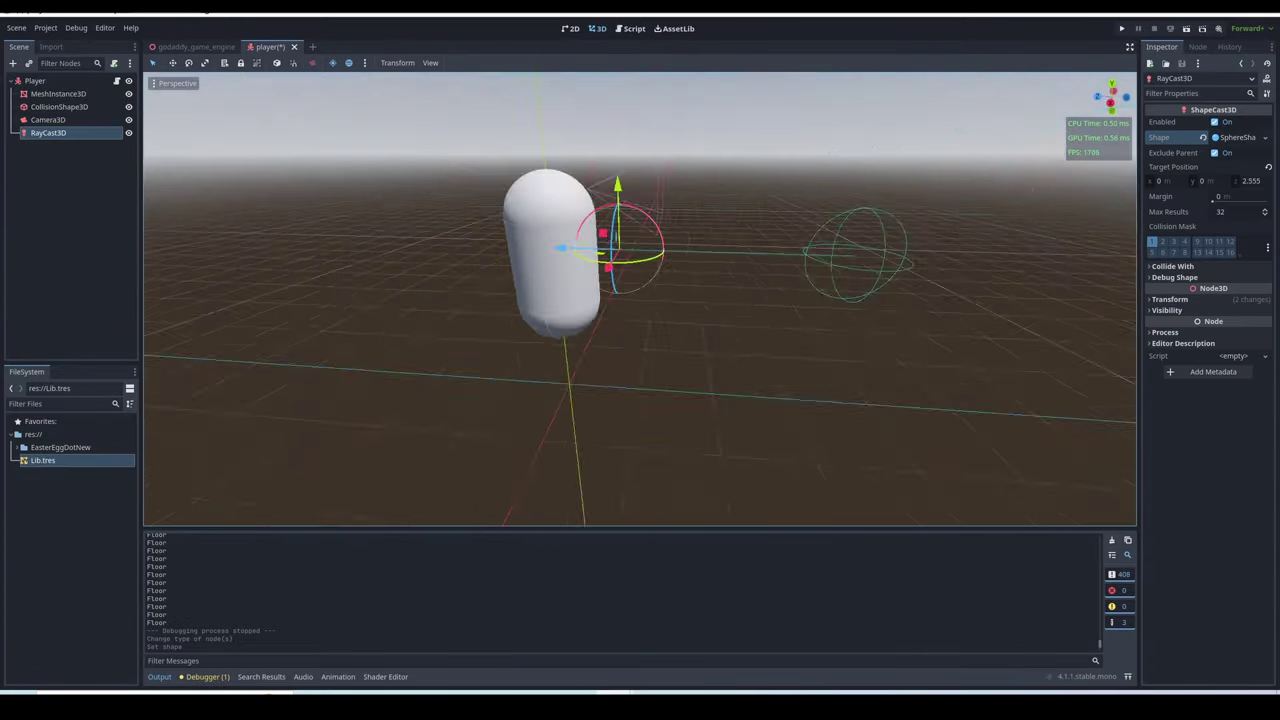
pyautogui.moveTo(1251, 181); pyautogui.dragTo(1238, 181)
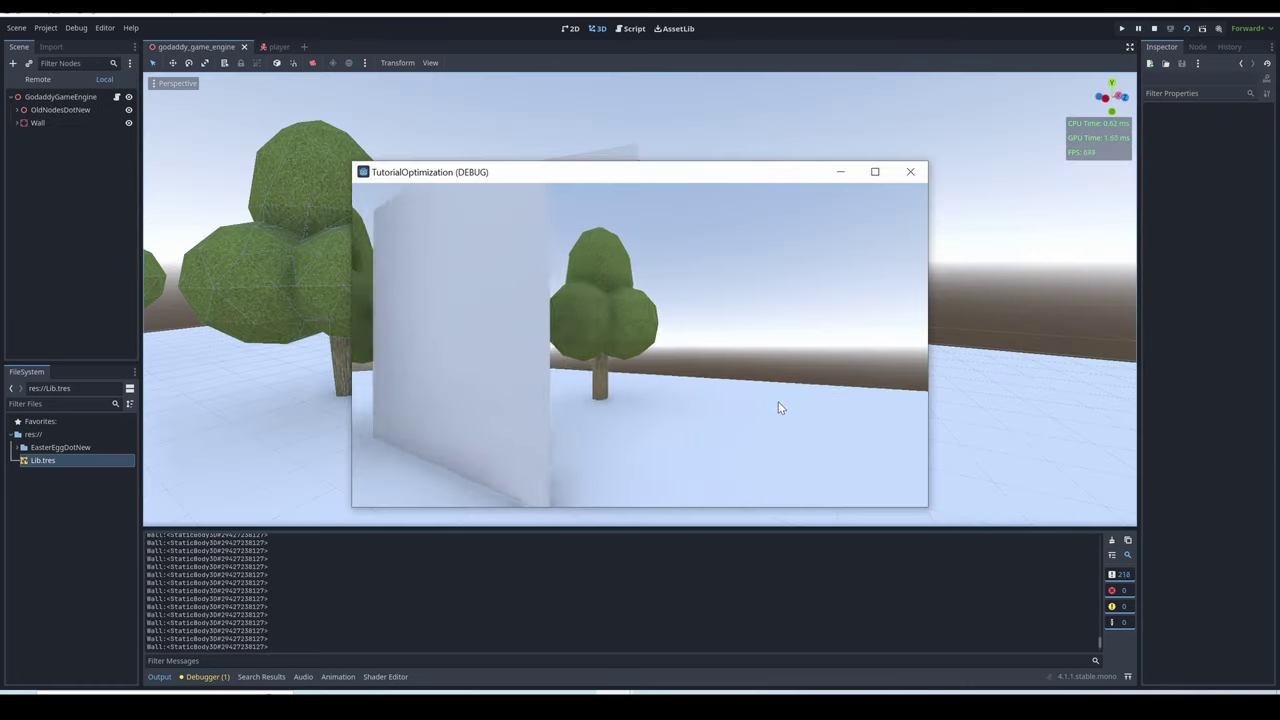
pyautogui.press('d')
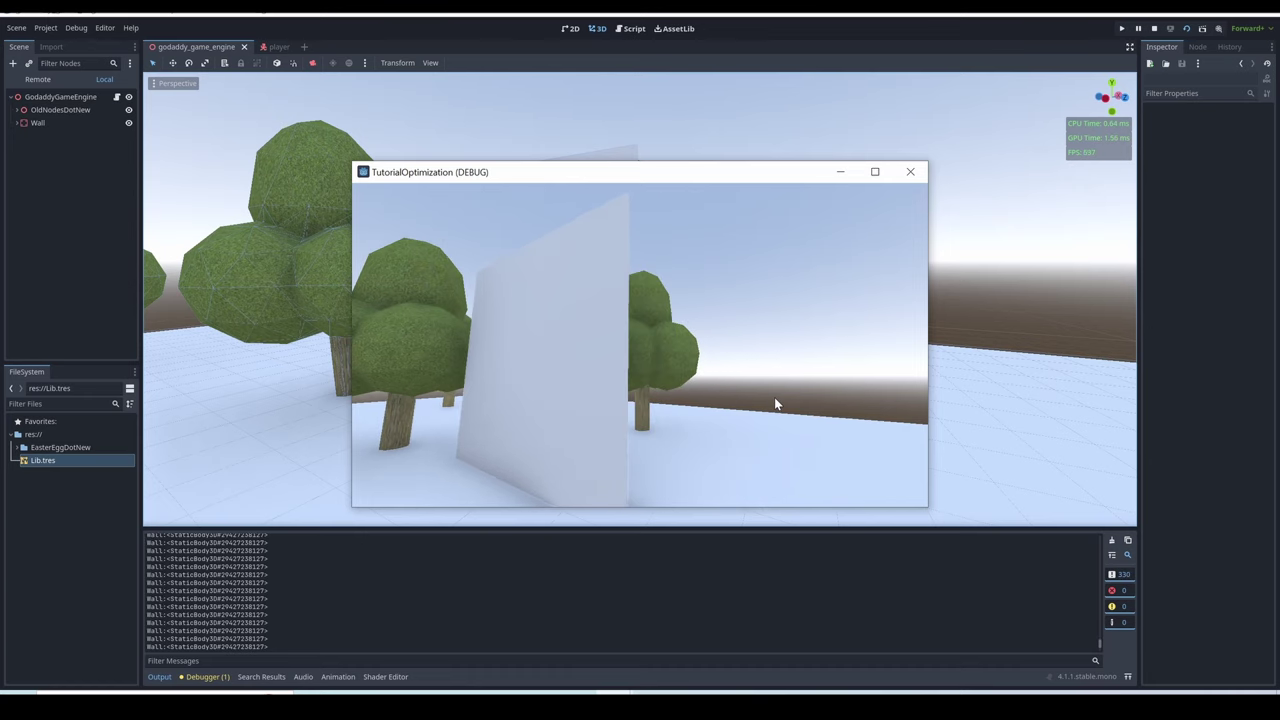
pyautogui.press('d')
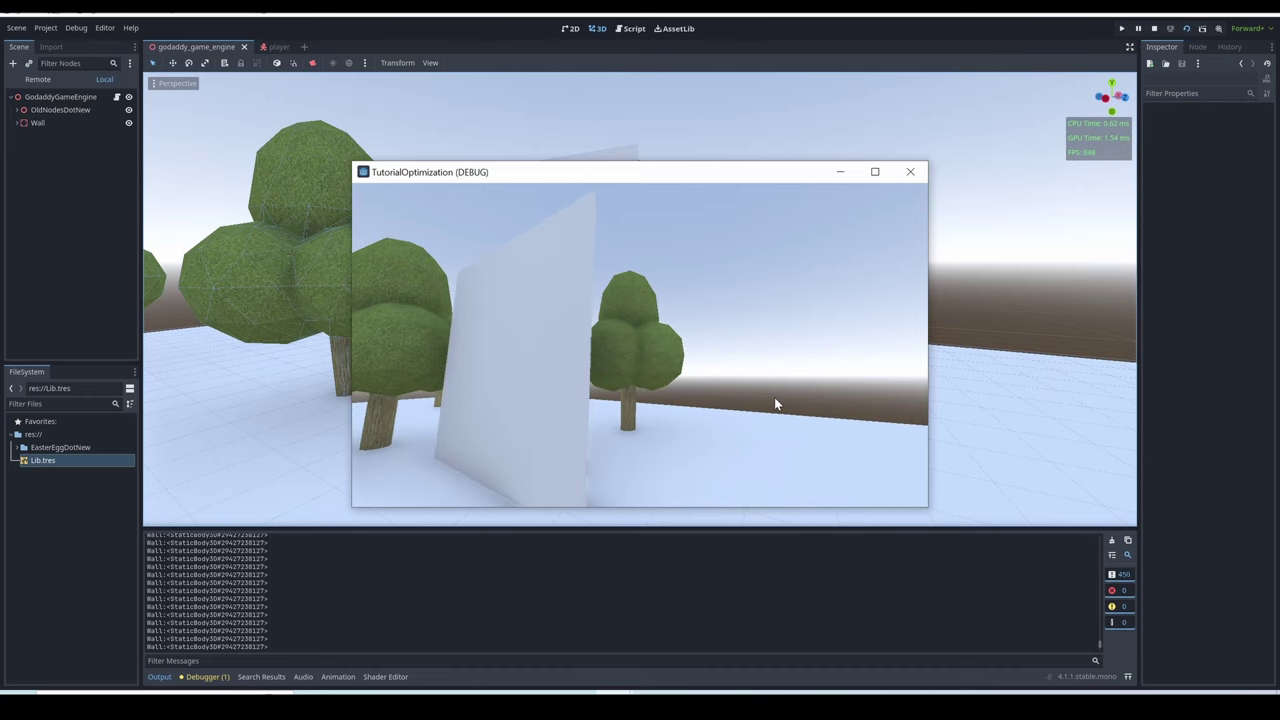
pyautogui.press('d')
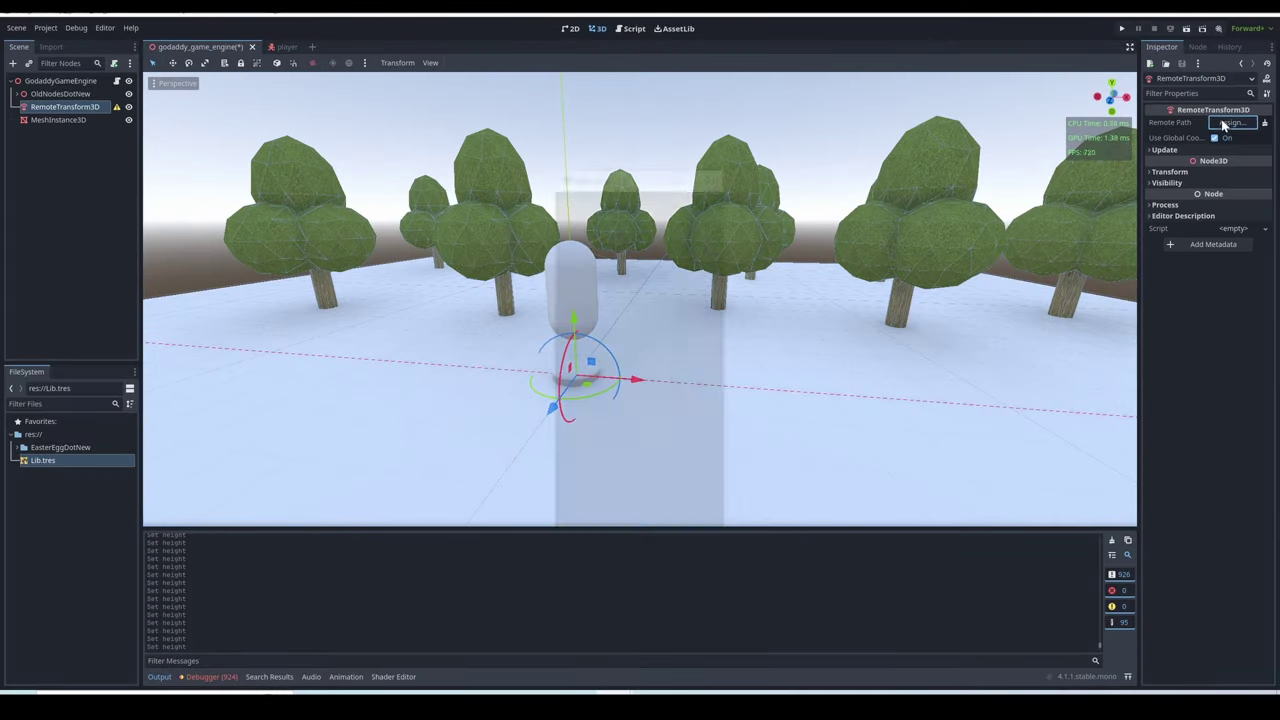
# Set the RemoteTransform3D's remote path to MeshInstance3D and try moving it.
pyautogui.click(1224, 122)
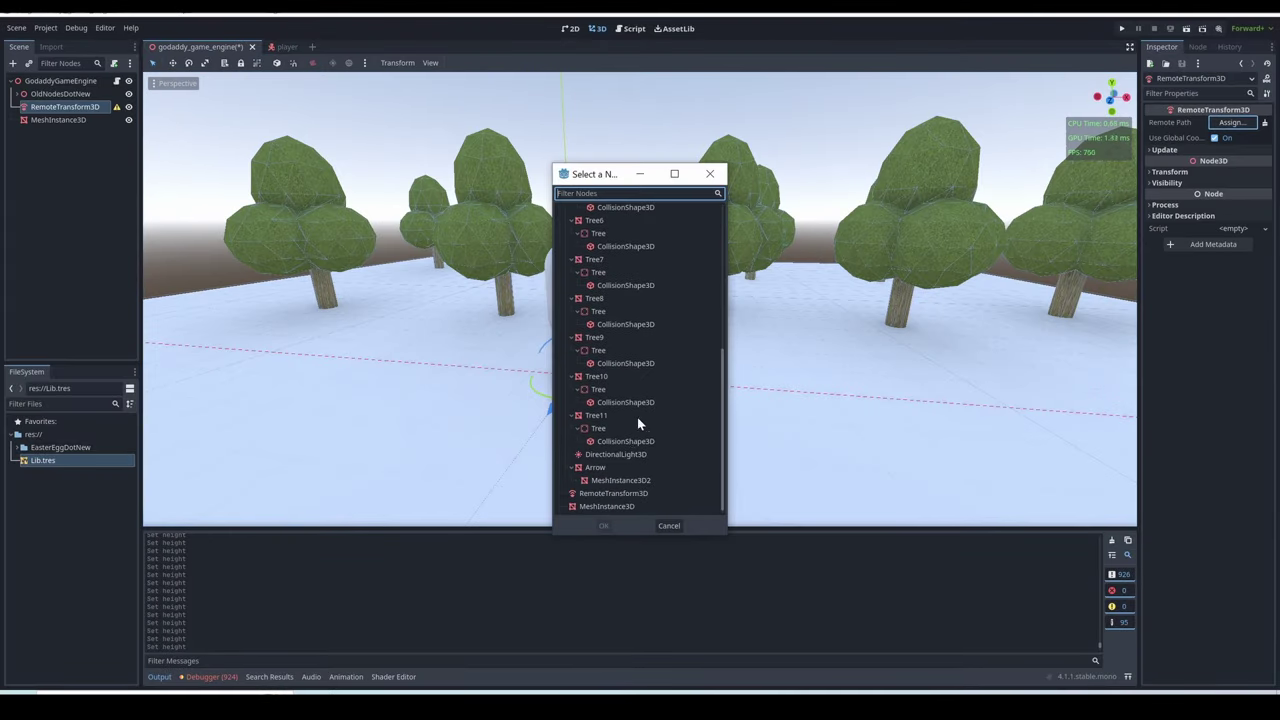
pyautogui.doubleClick(612, 506)
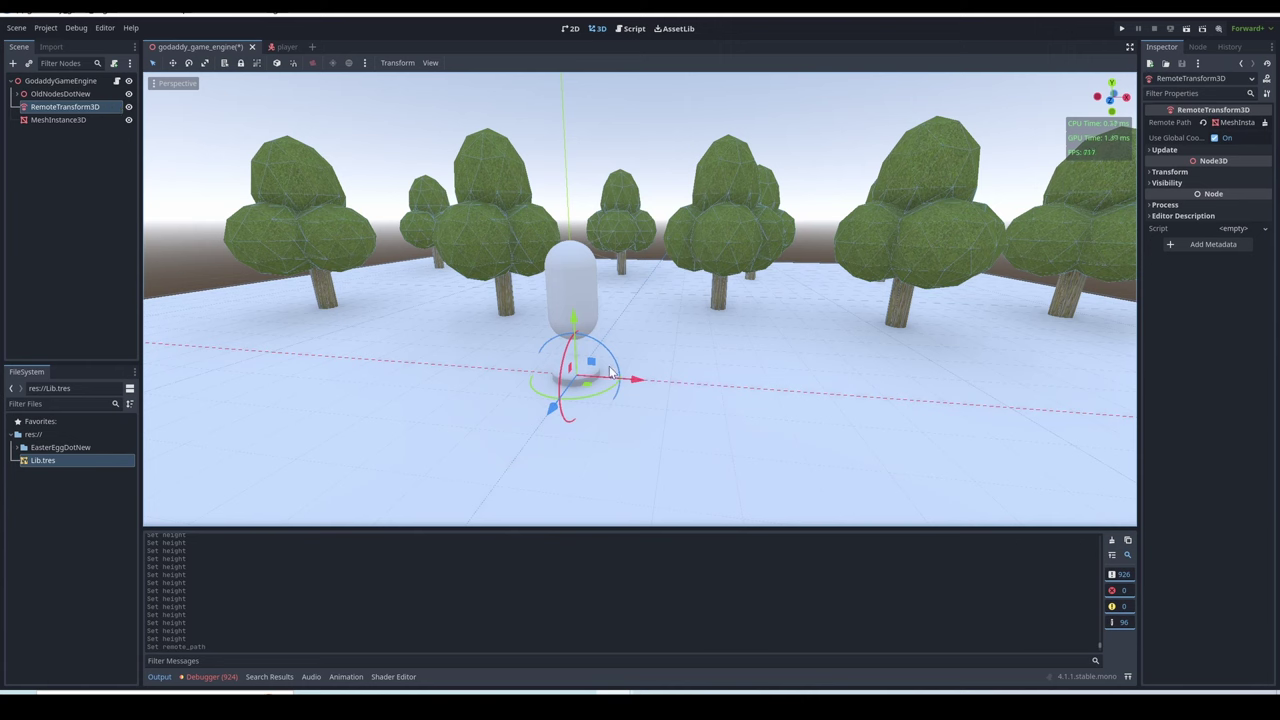
pyautogui.moveTo(598, 369); pyautogui.dragTo(740, 337)
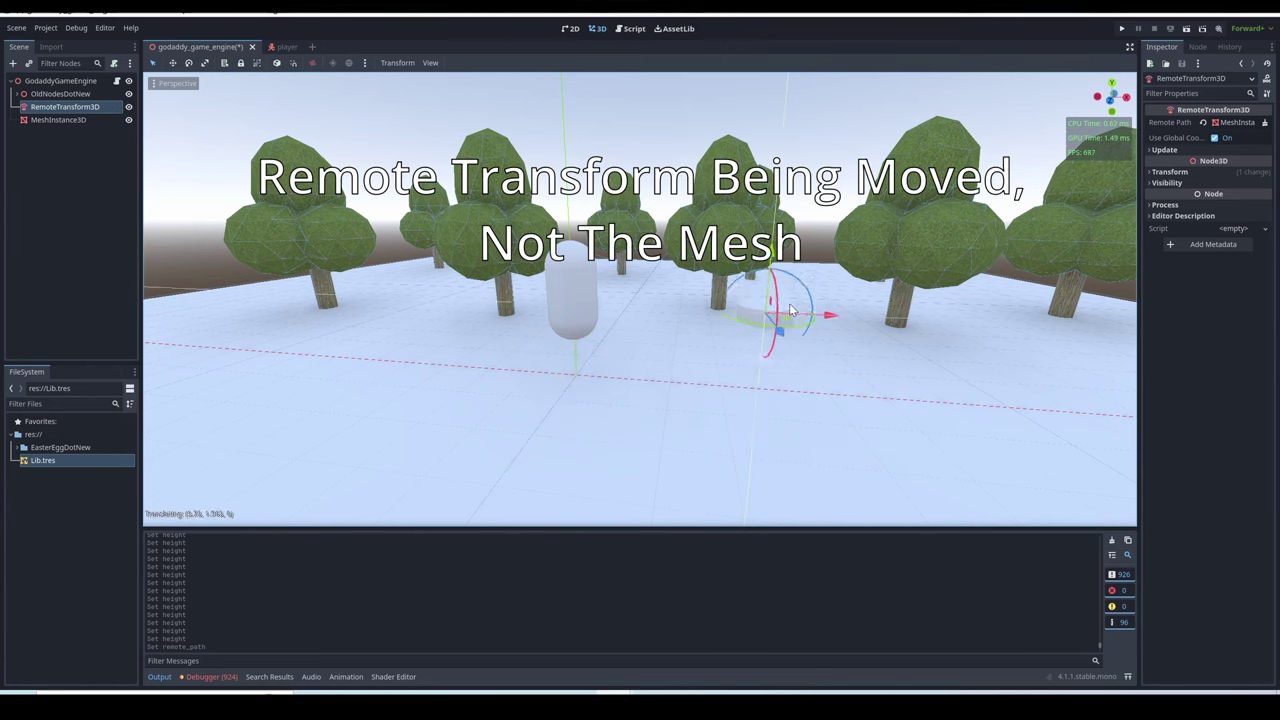
pyautogui.scroll(3, 748, 316)
pyautogui.moveTo(748, 316); pyautogui.dragTo(661, 360, button='middle')
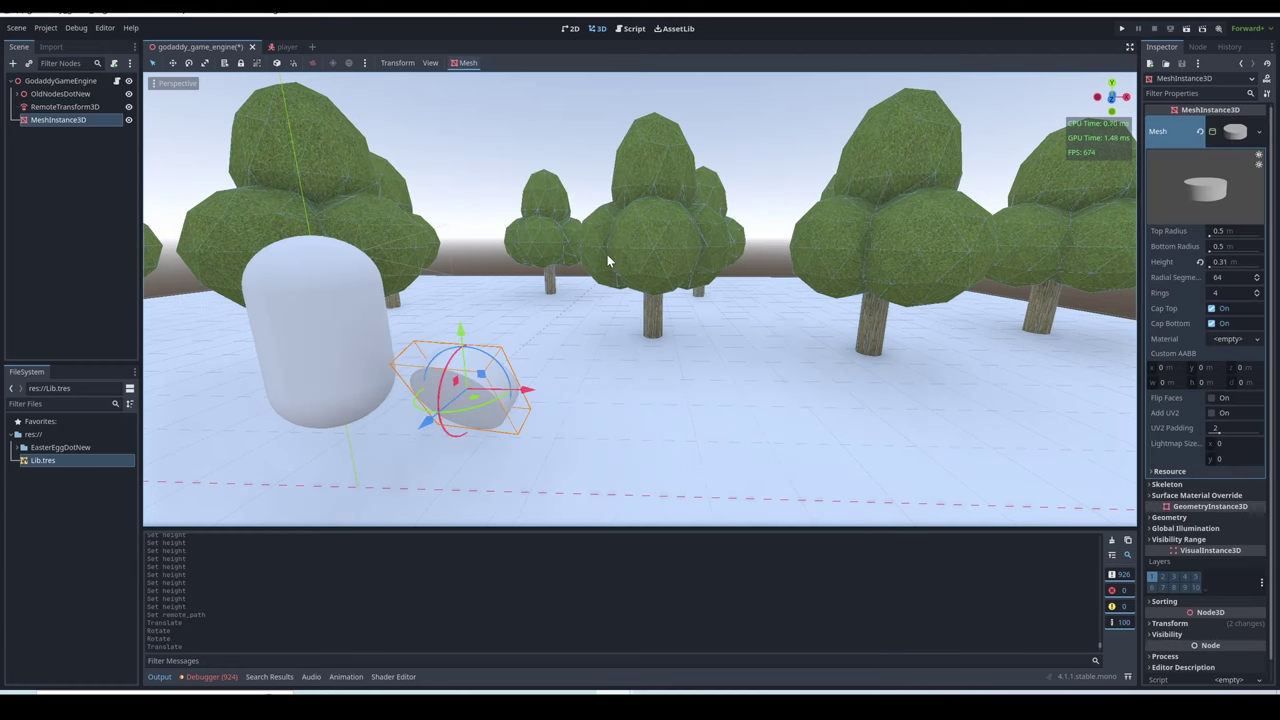
pyautogui.hotkey('ctrl', 'z')
pyautogui.hotkey('ctrl', 'z')
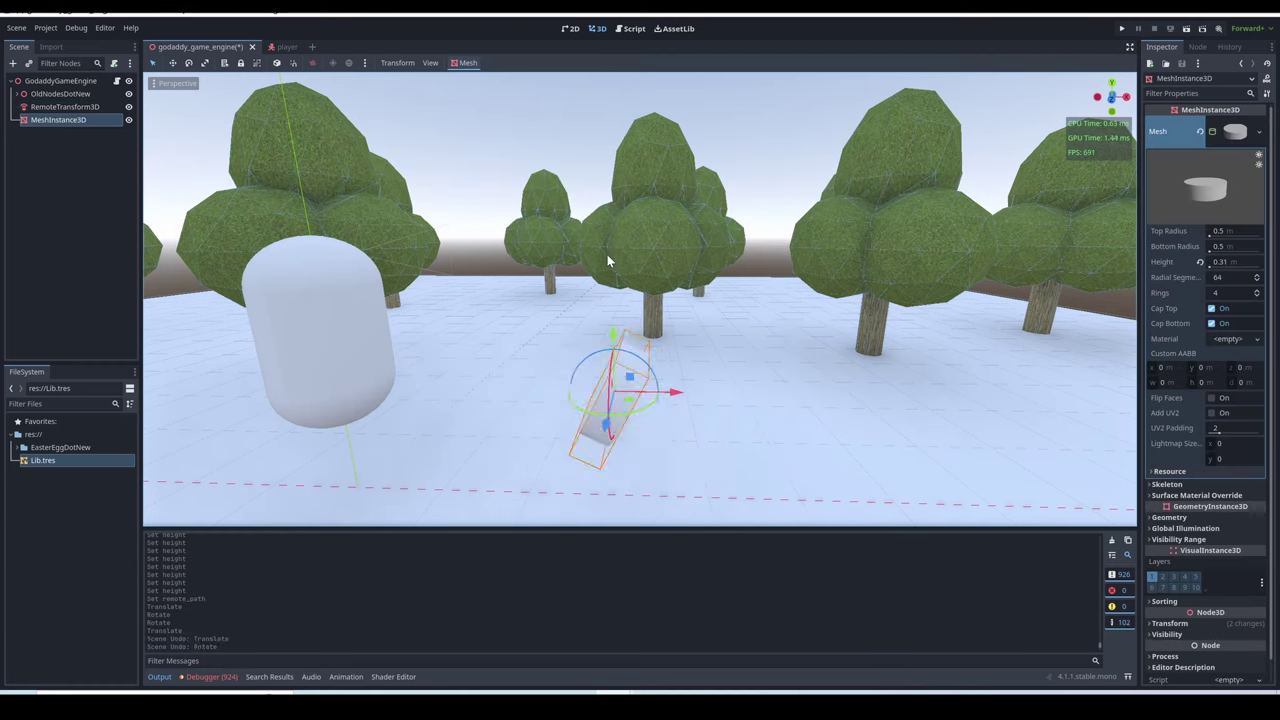
# Slide the RemoteTransform3D along X so the linked cylinder mesh follows.
pyautogui.click(60, 106)
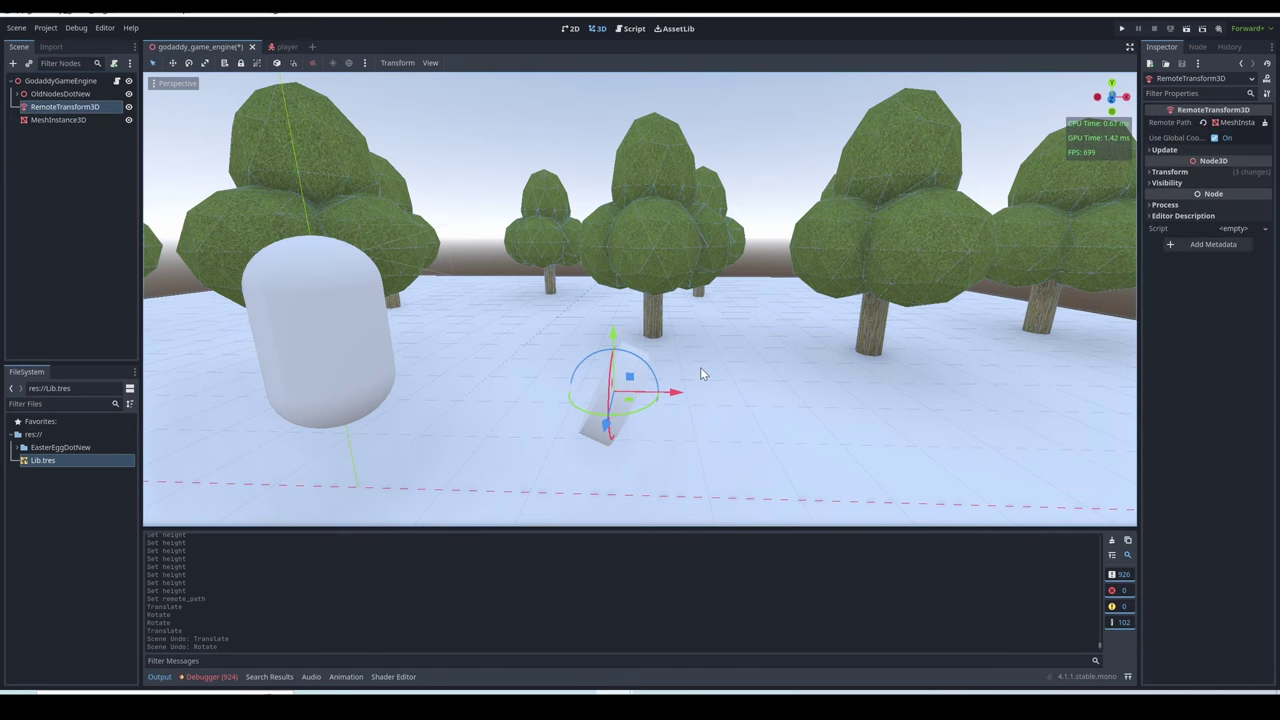
pyautogui.moveTo(701, 373); pyautogui.dragTo(775, 351, button='middle')
pyautogui.click(55, 120)
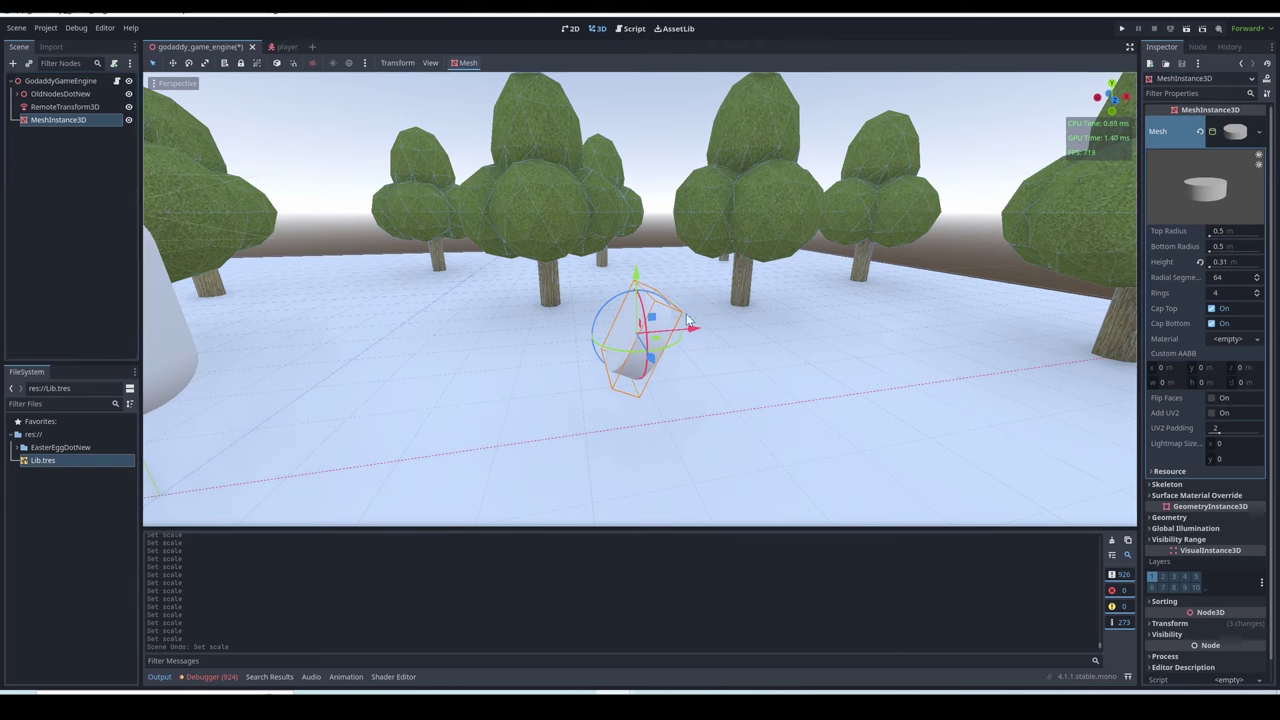
pyautogui.moveTo(691, 322); pyautogui.dragTo(418, 316)
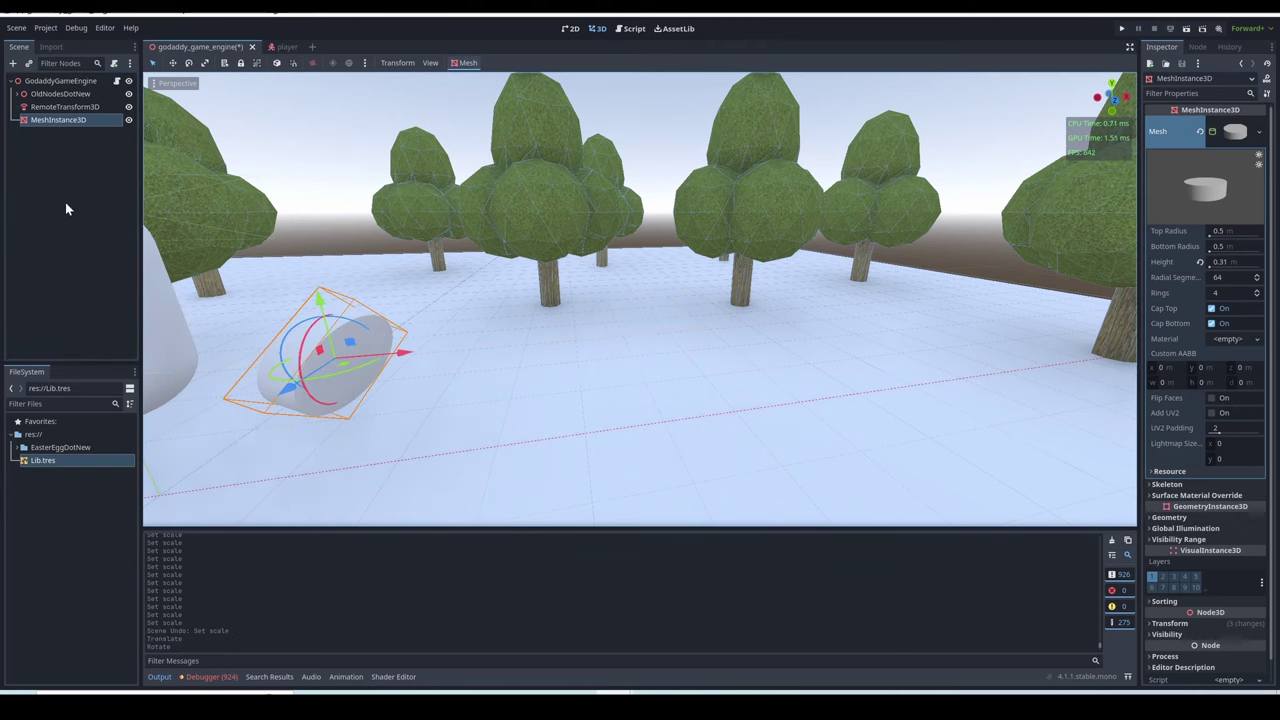
pyautogui.click(90, 107)
pyautogui.moveTo(709, 327); pyautogui.dragTo(800, 338)
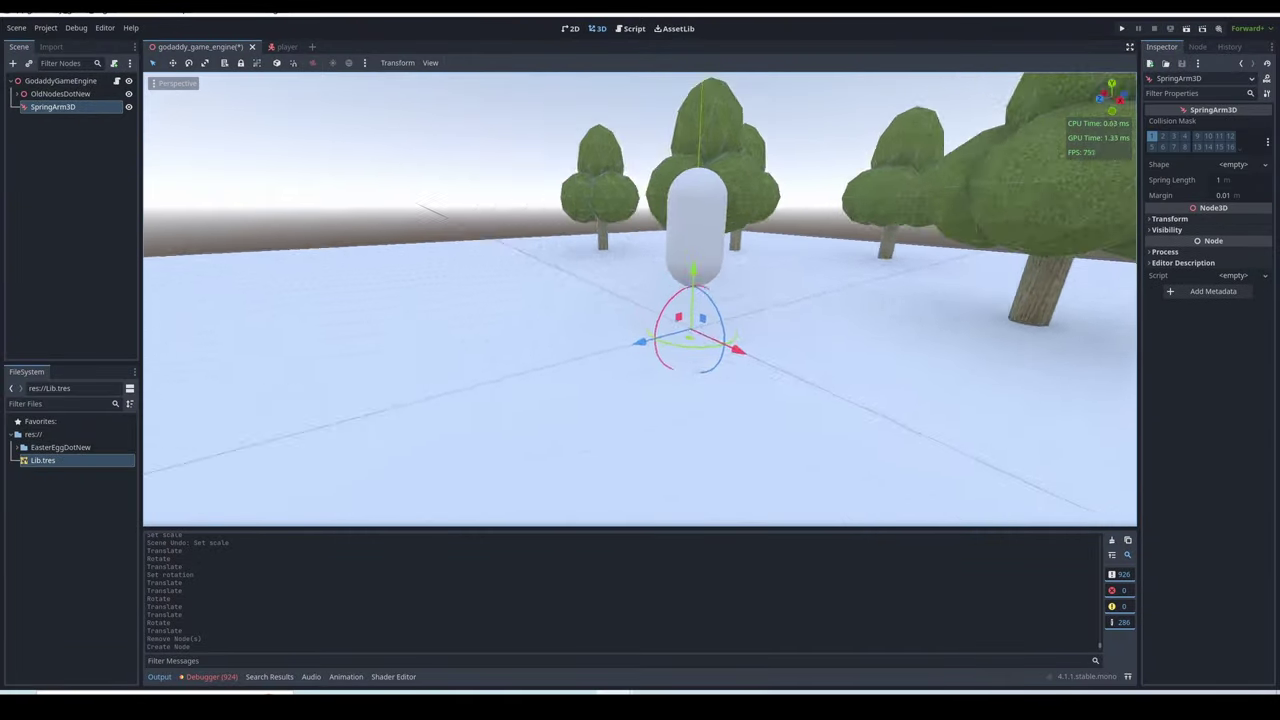
# Move the SpringArm3D up and left, face the view toward the trees, and run the game.
pyautogui.moveTo(487, 241); pyautogui.dragTo(371, 217)
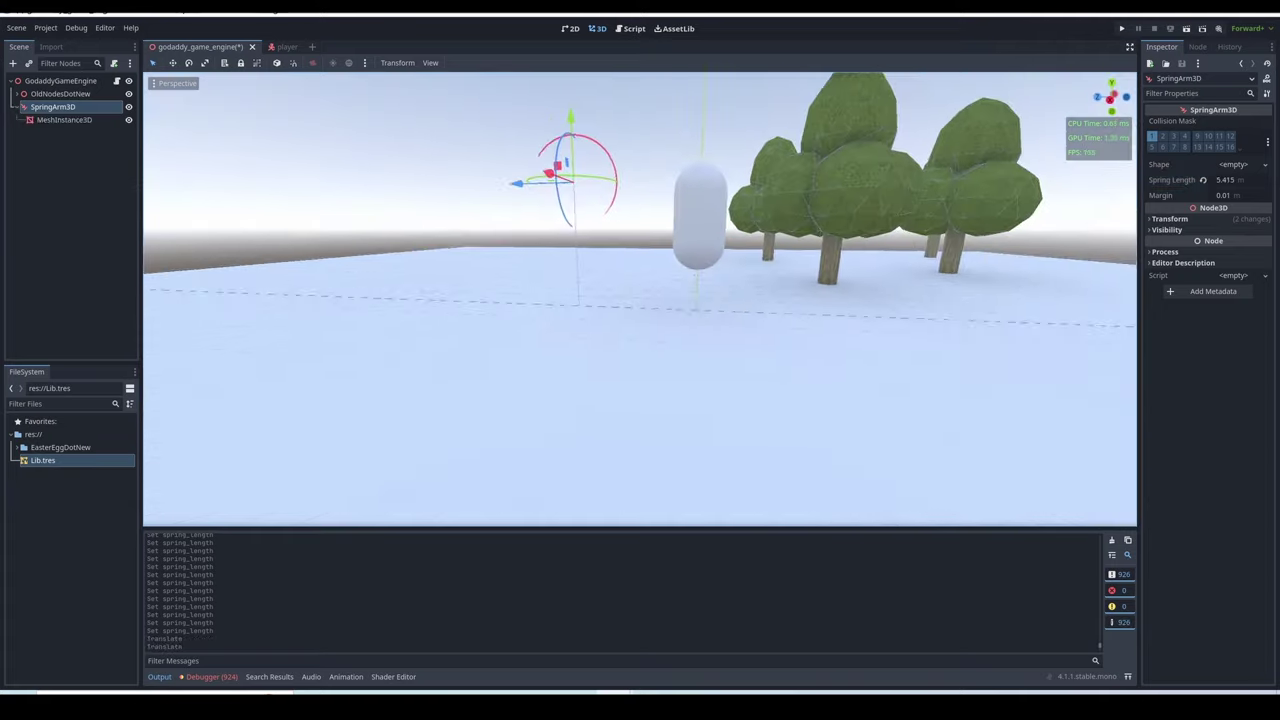
pyautogui.moveTo(852, 203); pyautogui.dragTo(1013, 173, button='right')
pyautogui.press('F5')
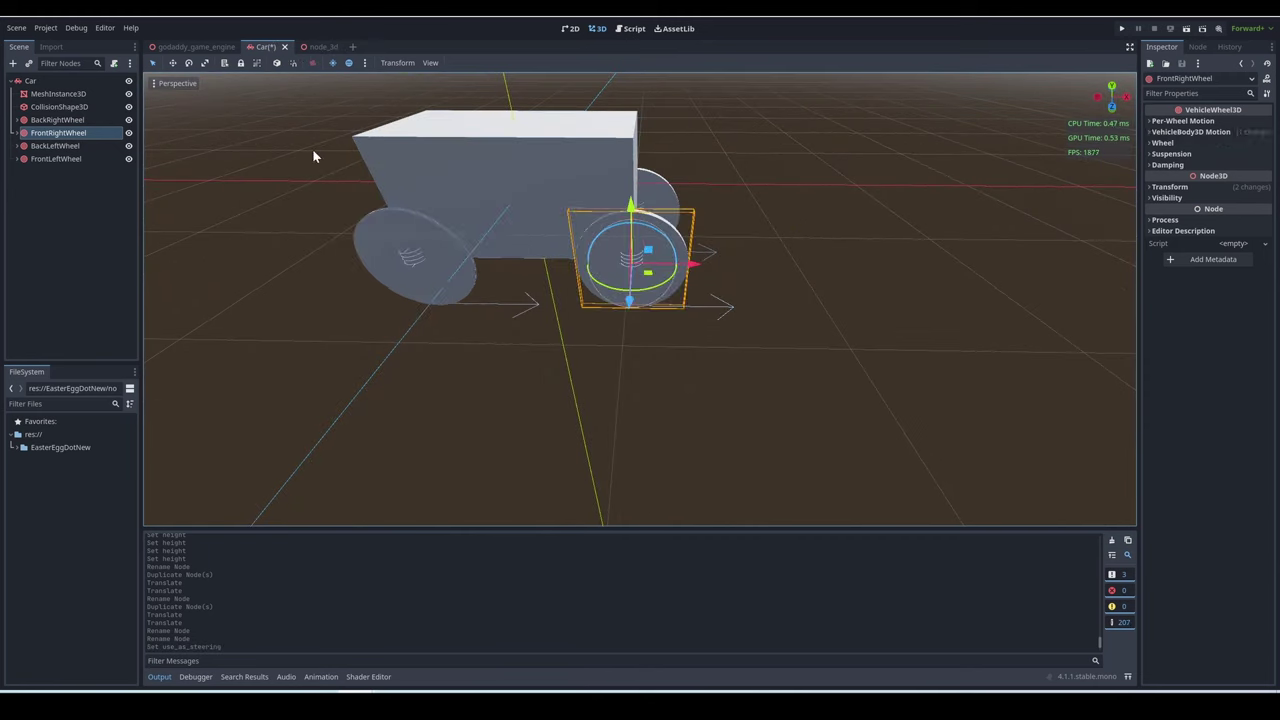
# Enable Use as Traction on the car's wheels and Use as Steering on FrontLeftWheel.
pyautogui.click(414, 257)
pyautogui.click(1190, 131)
pyautogui.click(1217, 143)
pyautogui.click(55, 145)
pyautogui.click(1217, 143)
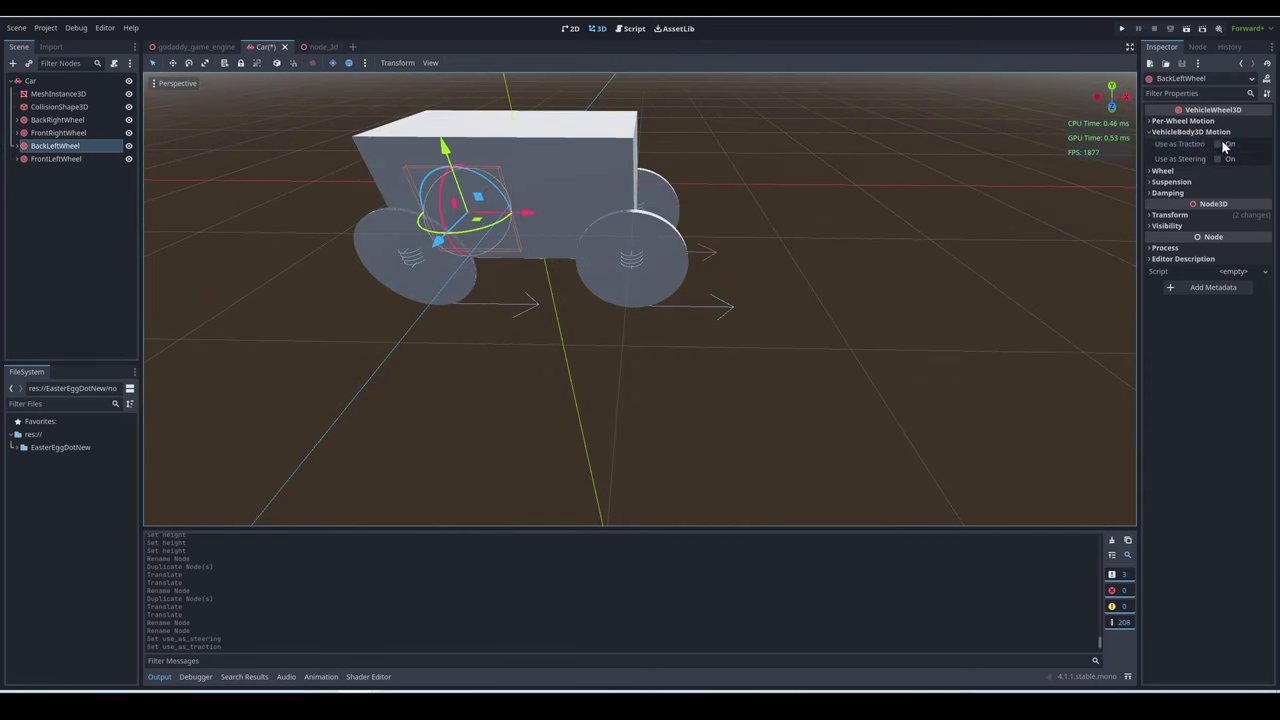
pyautogui.click(56, 158)
pyautogui.click(1217, 158)
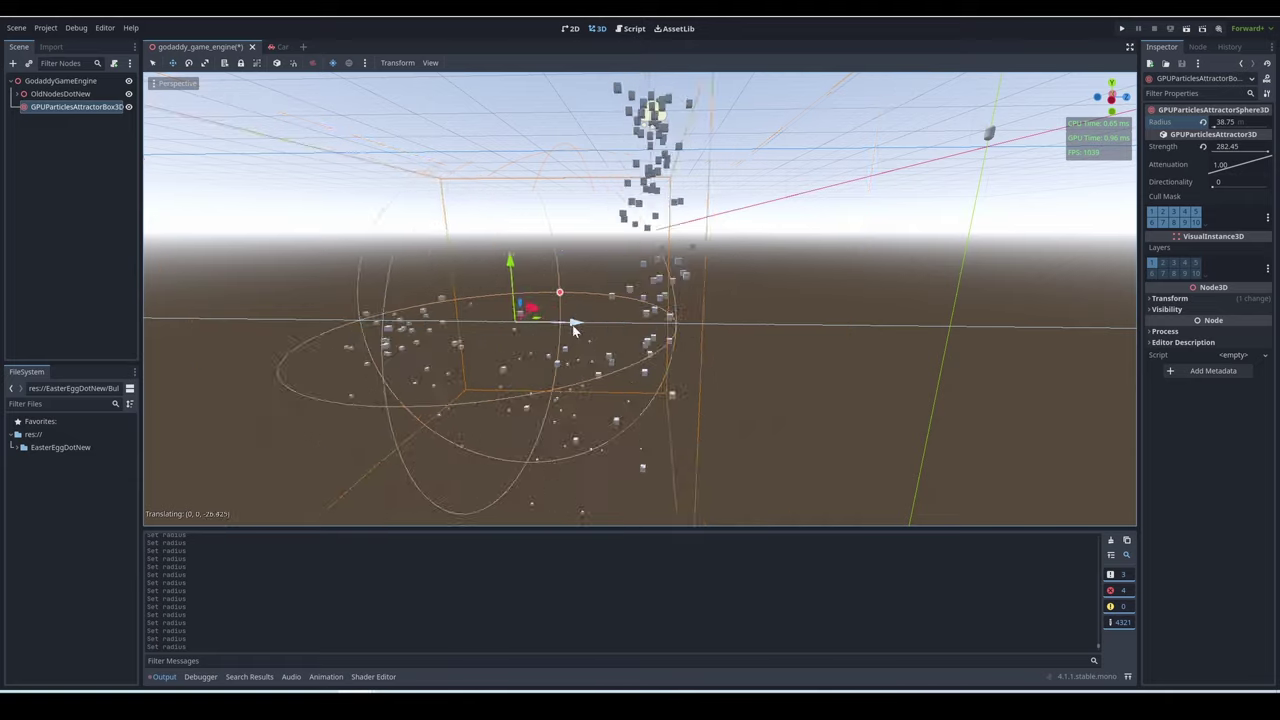
pyautogui.click(52, 188)
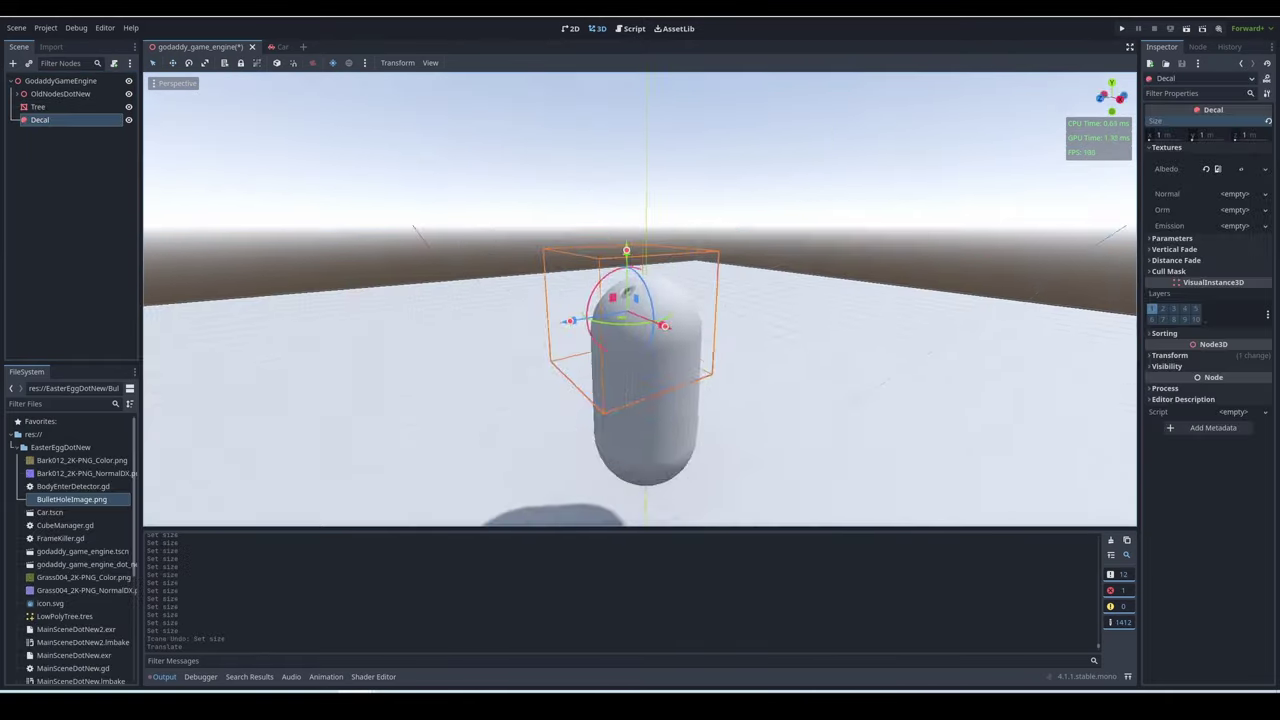
# Duplicate the decal twice and spread the copies across the floor.
pyautogui.hotkey('ctrl', 'd')
pyautogui.moveTo(686, 357); pyautogui.dragTo(557, 400)
pyautogui.hotkey('ctrl', 'd')
pyautogui.hotkey('ctrl', 'd')
pyautogui.click(646, 206)
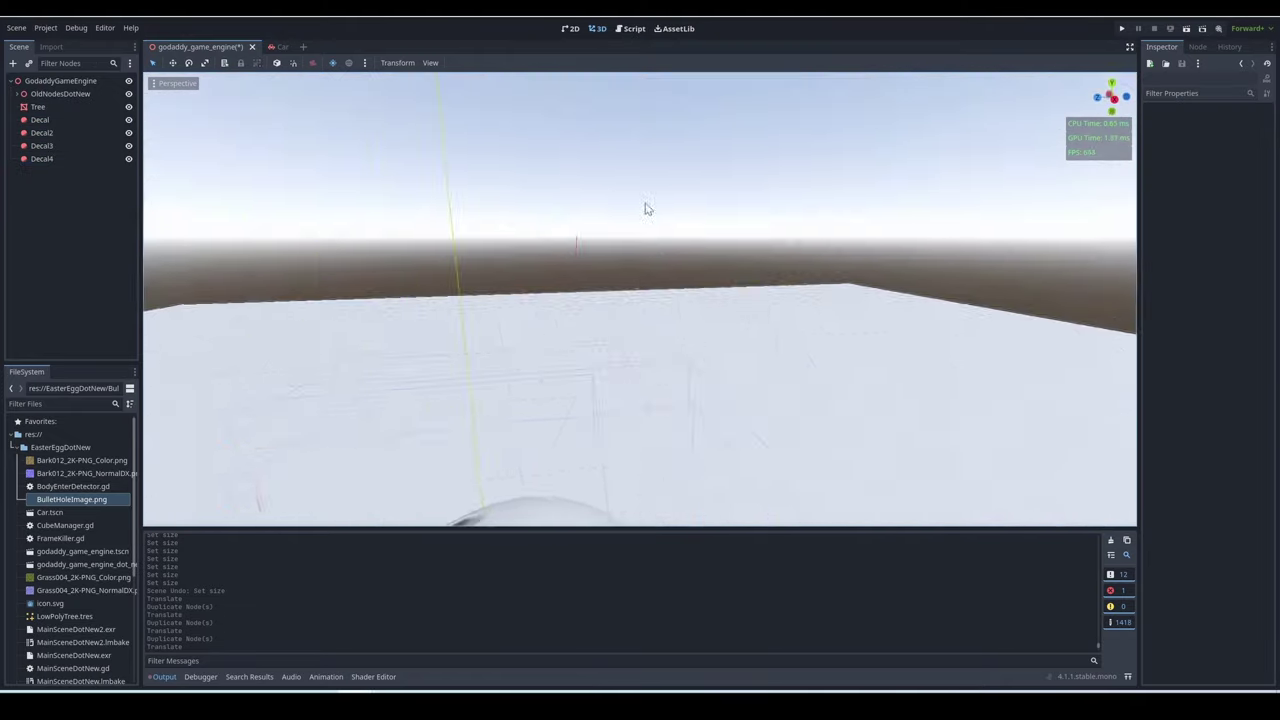
pyautogui.moveTo(646, 206); pyautogui.dragTo(640, 300, button='right')
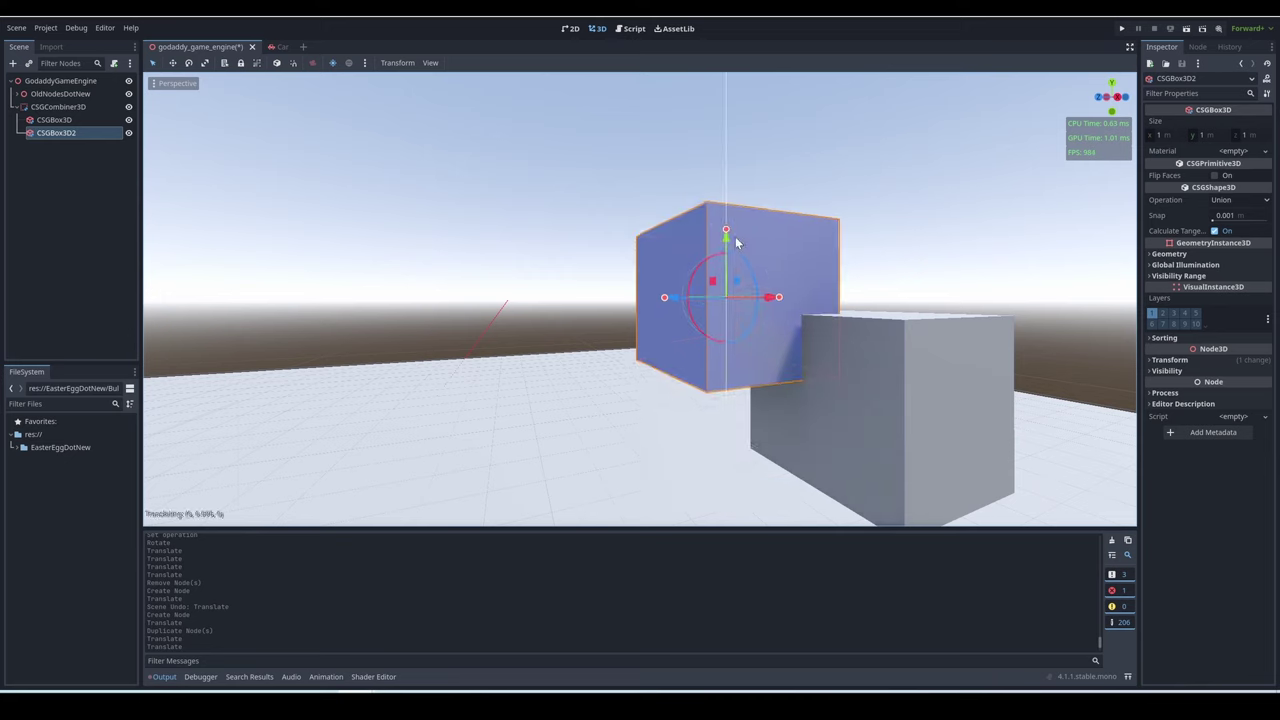
# Duplicate the CSG box, set its Operation to Subtraction, and move it into the other boxes.
pyautogui.hotkey('ctrl', 'd')
pyautogui.click(1240, 199)
pyautogui.click(1235, 243)
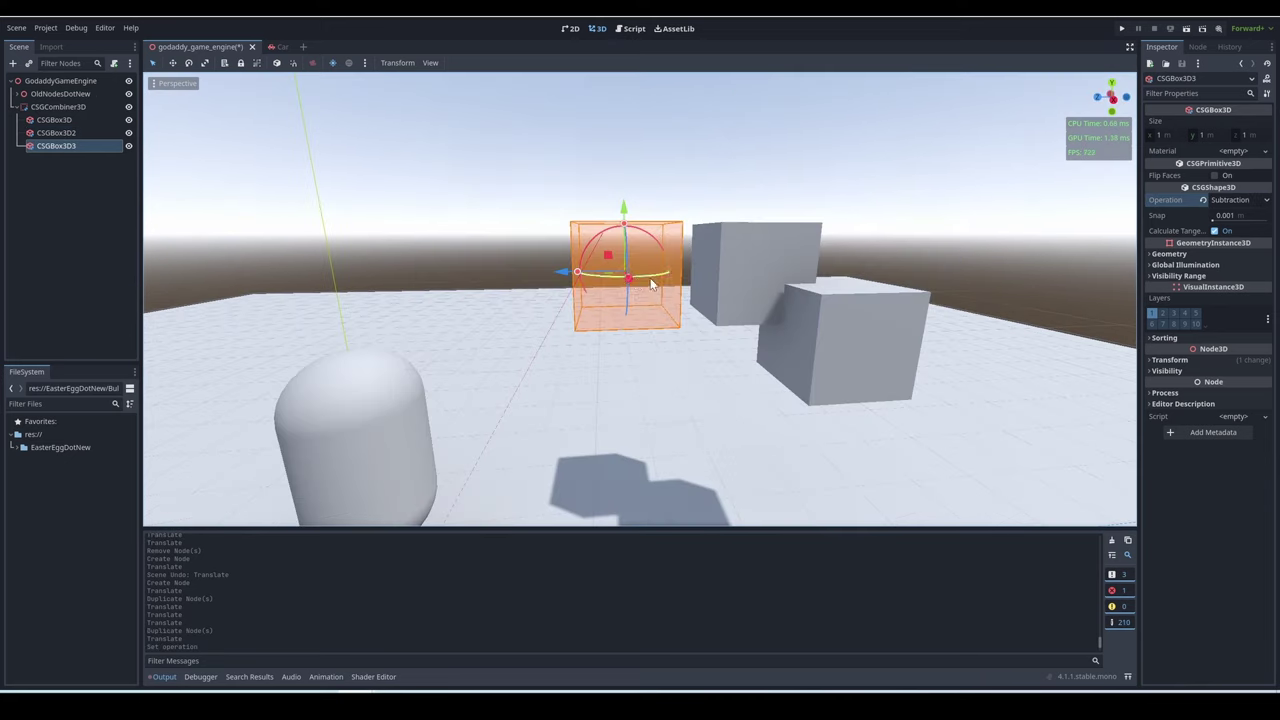
pyautogui.moveTo(677, 317); pyautogui.dragTo(880, 400)
pyautogui.moveTo(880, 400); pyautogui.dragTo(680, 290, button='middle')
pyautogui.moveTo(680, 290); pyautogui.dragTo(768, 318)
pyautogui.moveTo(768, 318); pyautogui.dragTo(740, 260, button='middle')
pyautogui.moveTo(760, 250); pyautogui.dragTo(784, 214)
pyautogui.moveTo(784, 214); pyautogui.dragTo(656, 195, button='middle')
pyautogui.scroll(5, 656, 195)
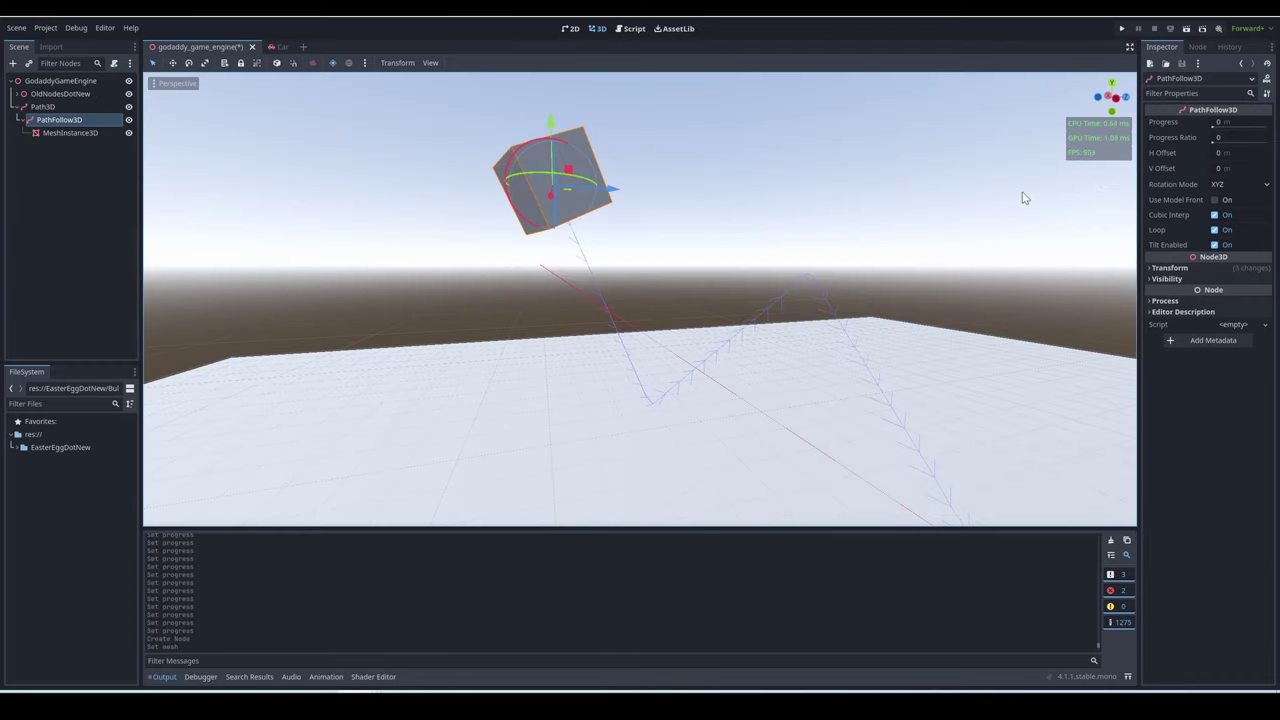
pyautogui.moveTo(1023, 198); pyautogui.dragTo(1277, 148, button='middle')
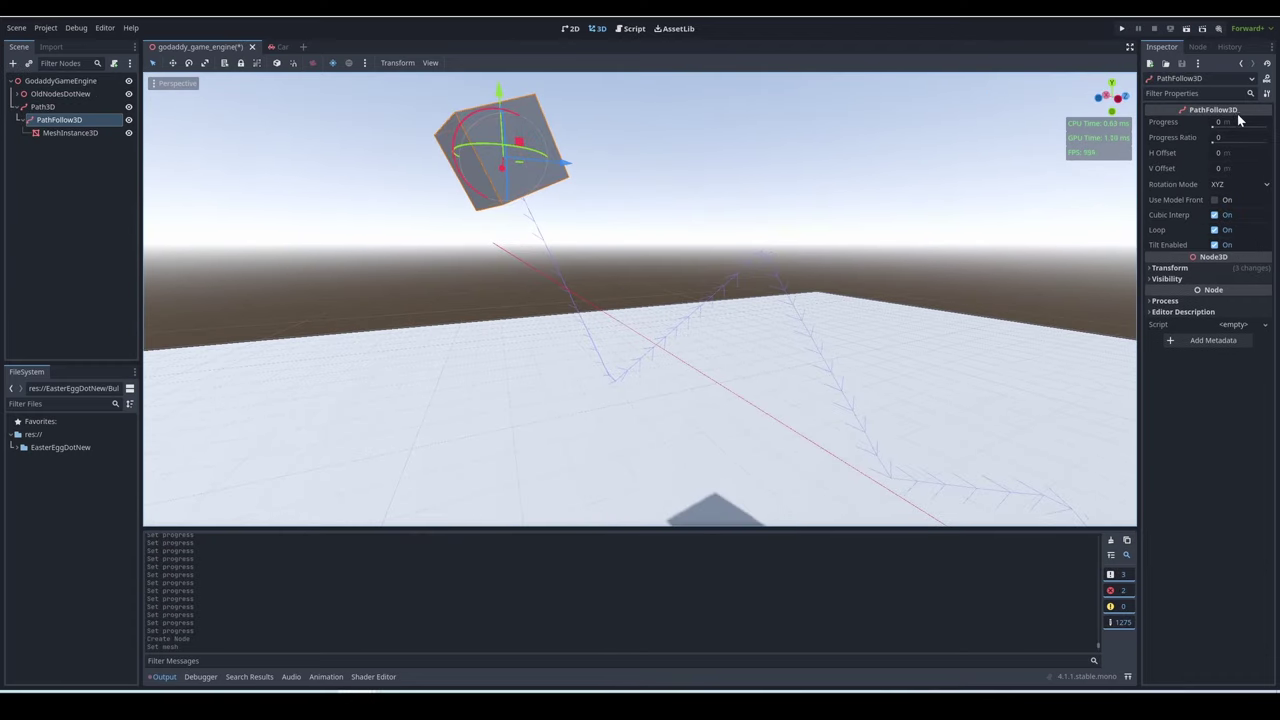